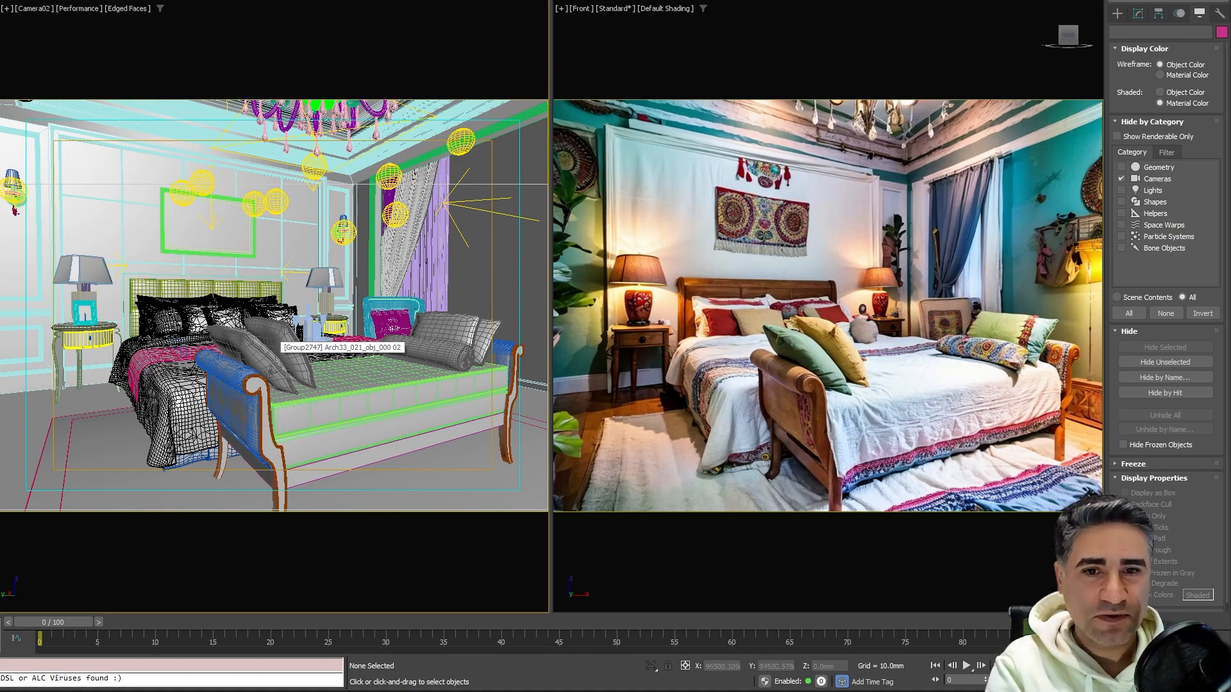
Reposition the Camera02 view so the bedroom shot takes in the armchair beside the bed
drag(187, 214, 208, 266)
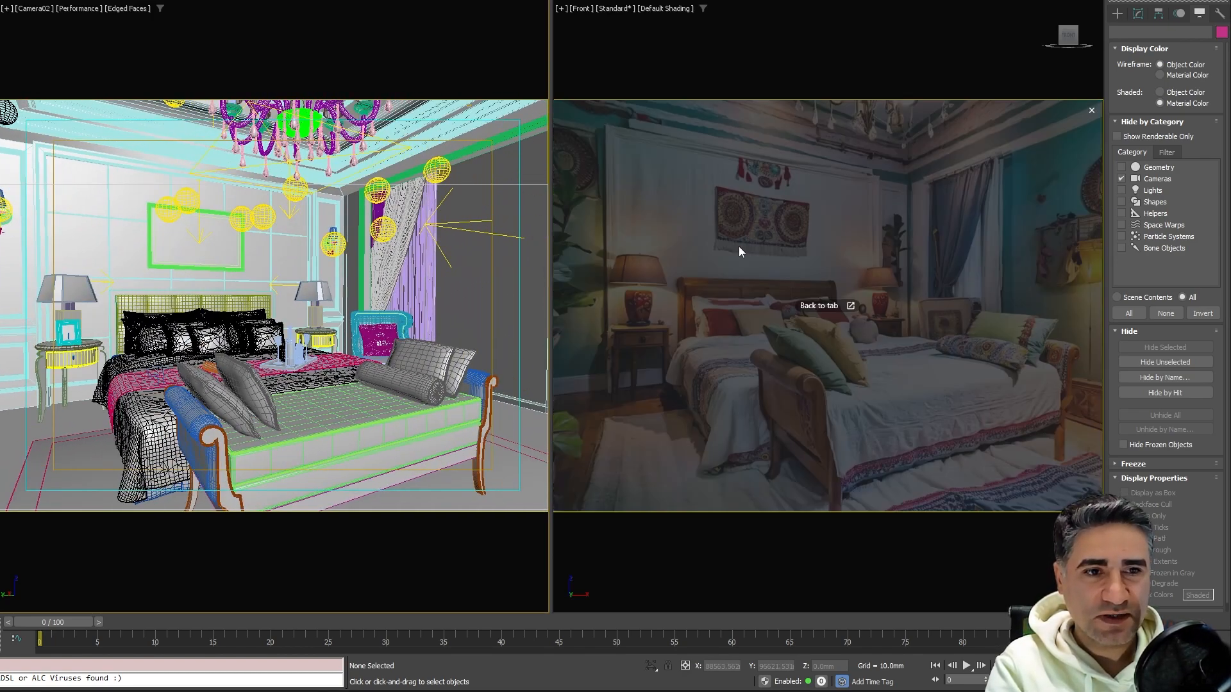
drag(776, 199, 801, 190)
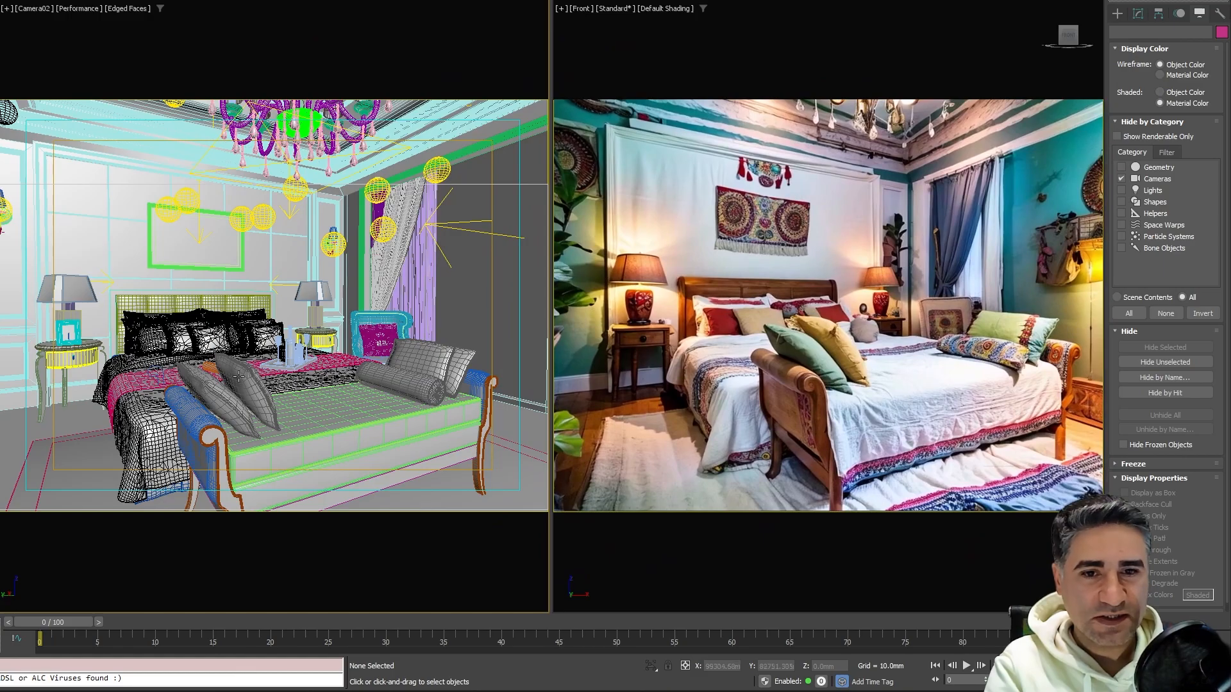
key(Up)
key(Right)
drag(286, 365, 200, 379)
key(Down)
Create a preview image of Camera02 as Render0000.jpg, with frame range 0 to 0 and 50 percent output size
key(shift+v)
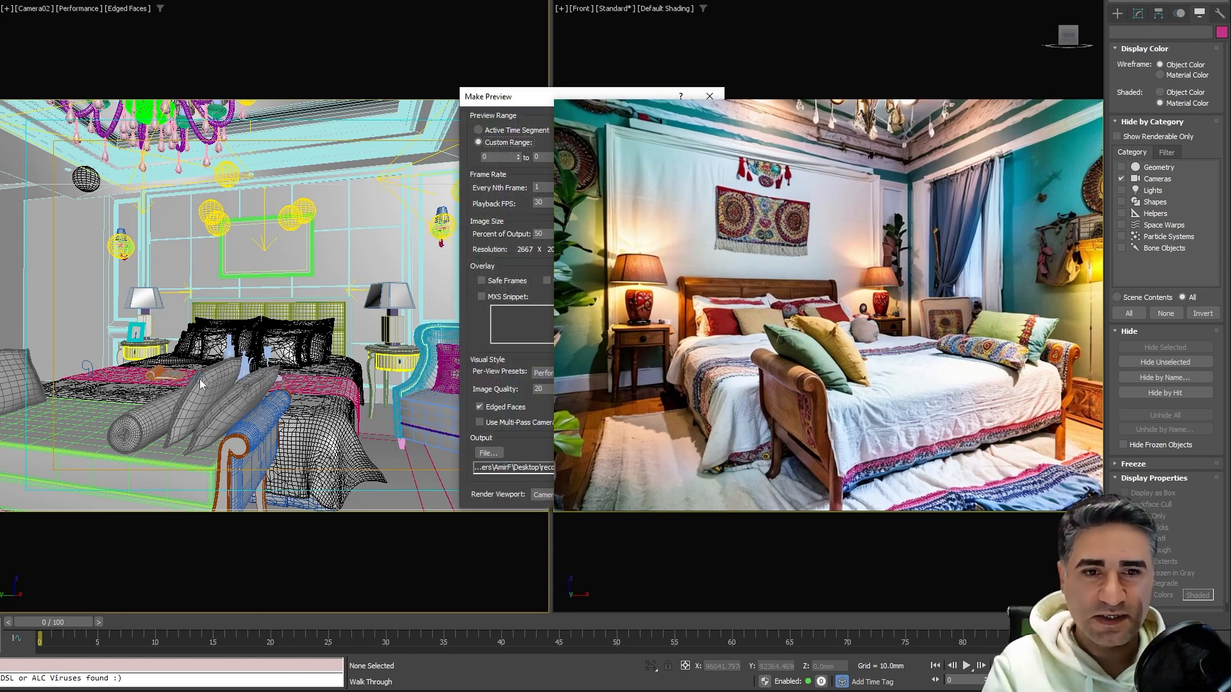
drag(562, 98, 192, 89)
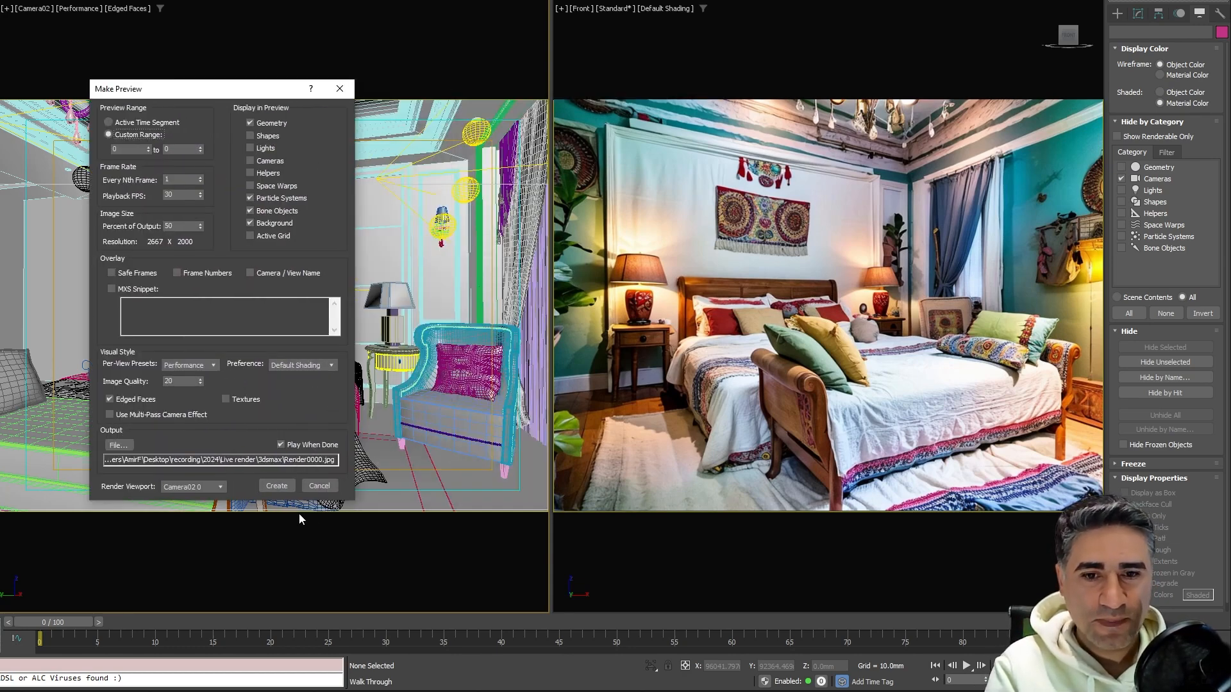
click(274, 485)
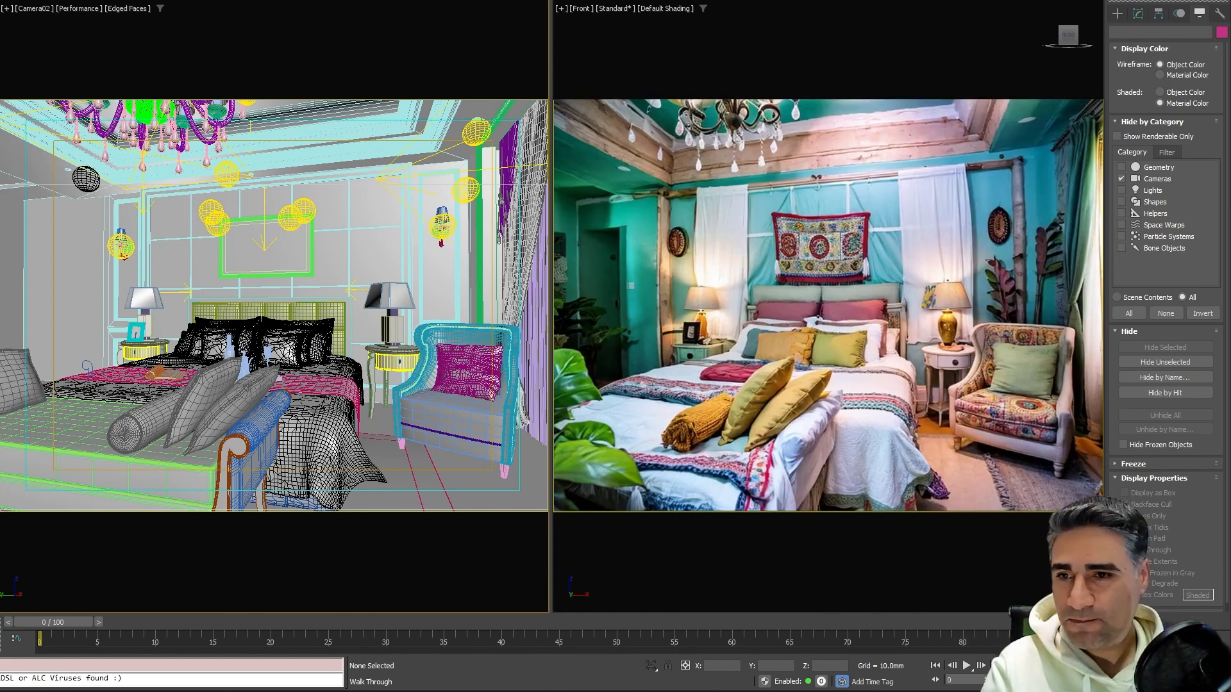
Switch to the ComfyUI workflow and change the IPAdapter style reference image to Style (1).png
drag(0, 129, 425, 0)
drag(413, 456, 429, 368)
scroll(421, 545, up, 1)
scroll(410, 551, down, 10)
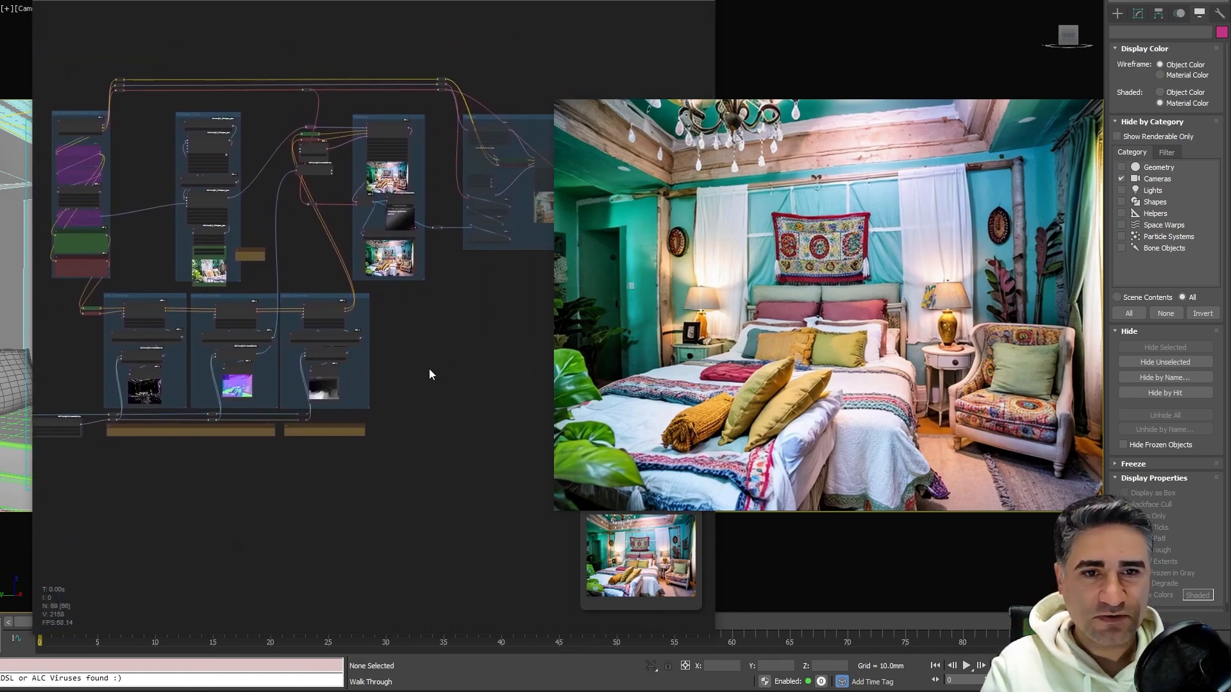
scroll(428, 370, down, 7)
drag(401, 478, 346, 381)
scroll(210, 283, up, 6)
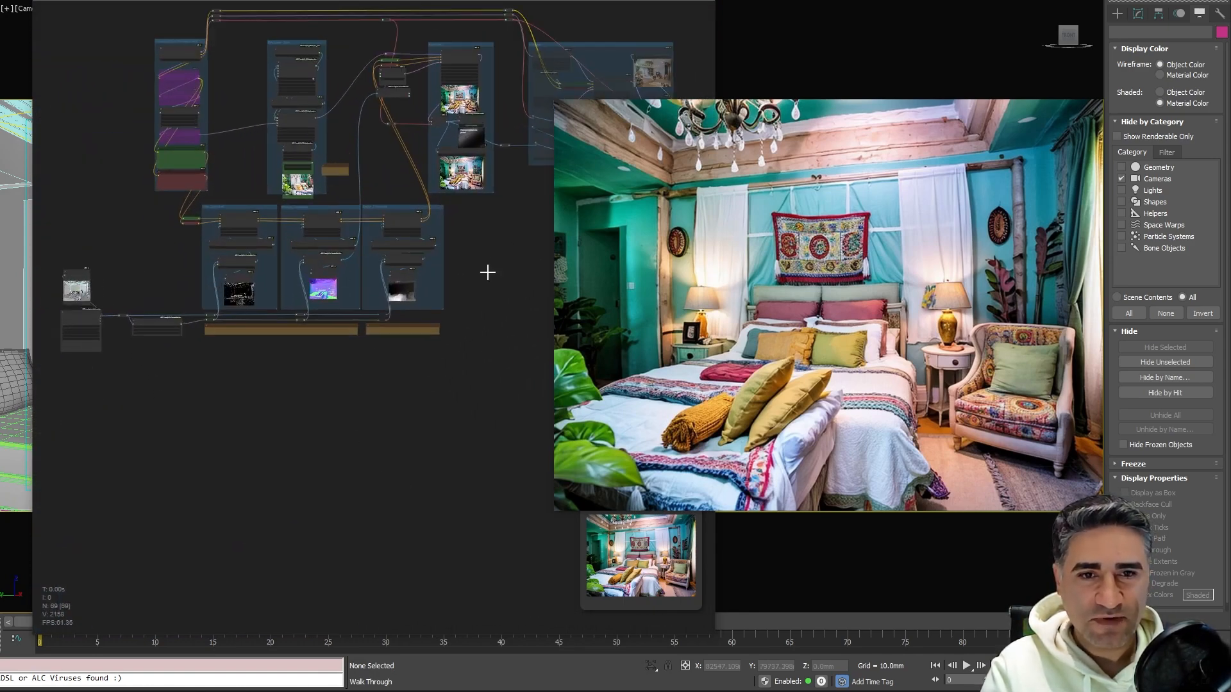
scroll(475, 247, up, 5)
scroll(128, 131, up, 20)
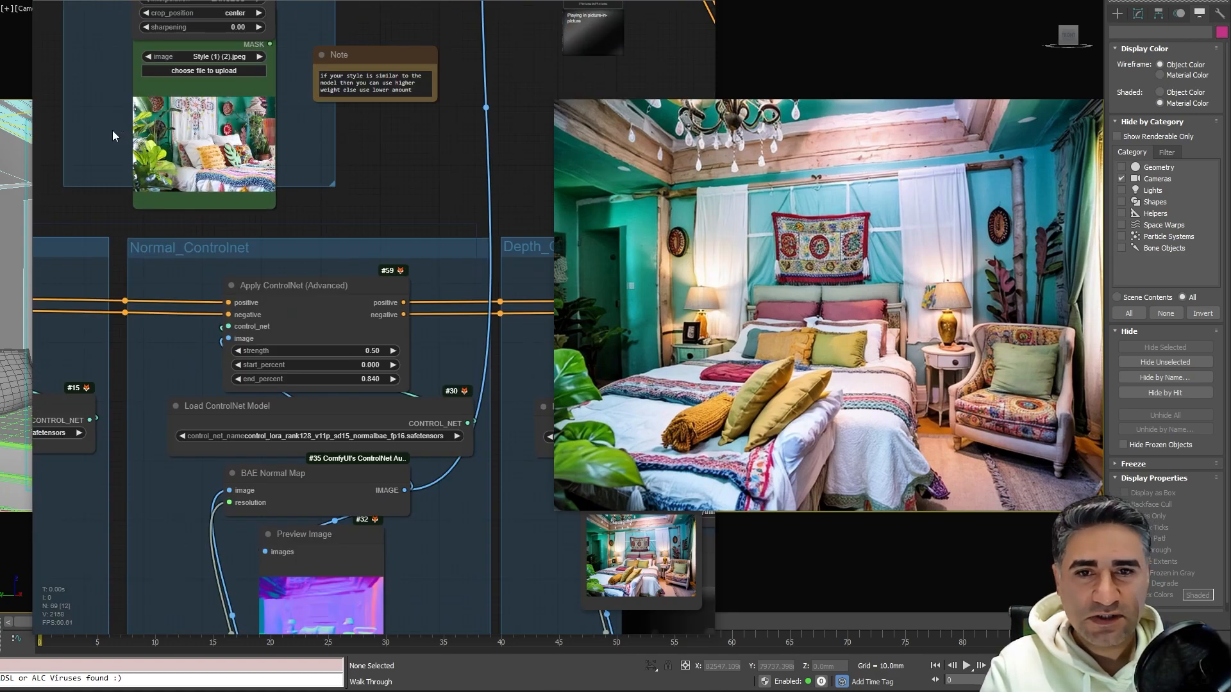
drag(106, 316, 39, 424)
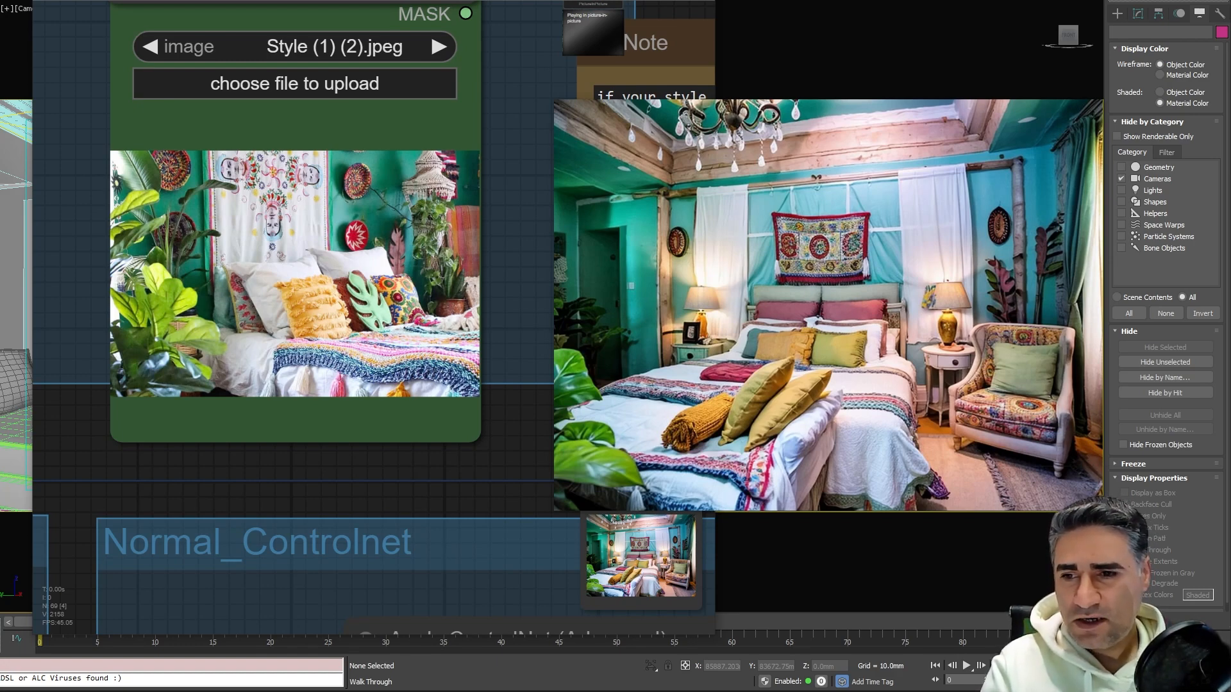
drag(446, 304, 261, 281)
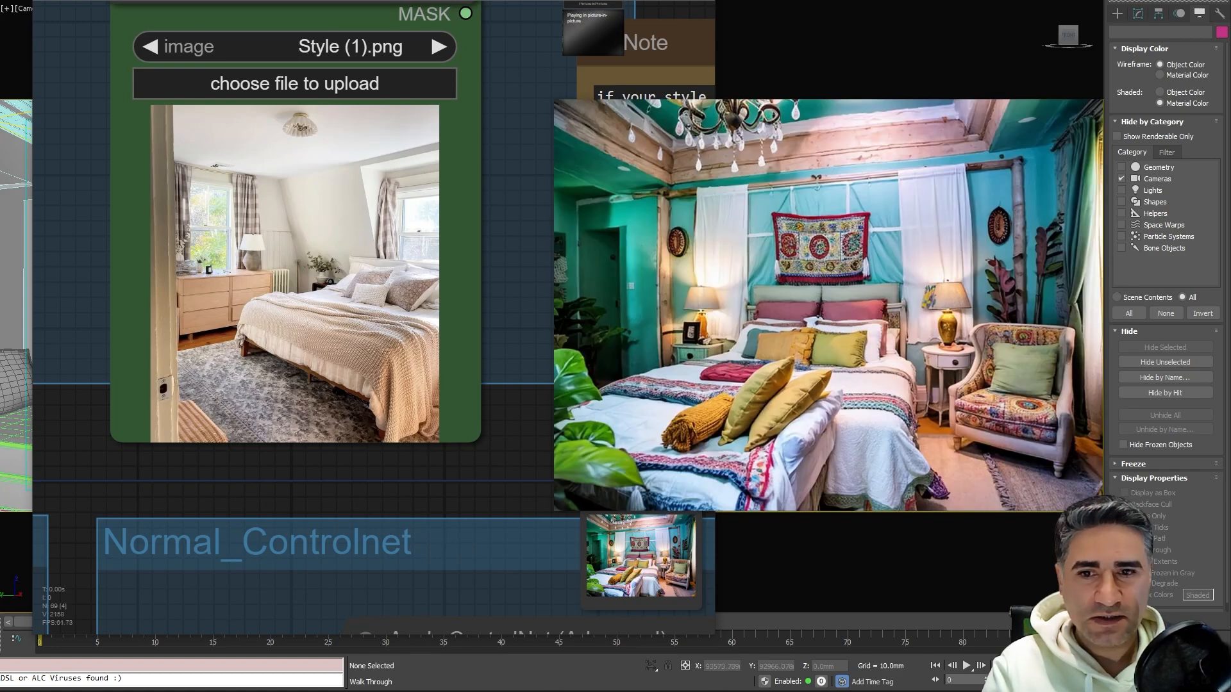
Shrink the floating picture-in-picture preview, move it aside, and widen the workflow window to uncover the Upscale group
scroll(462, 215, down, 10)
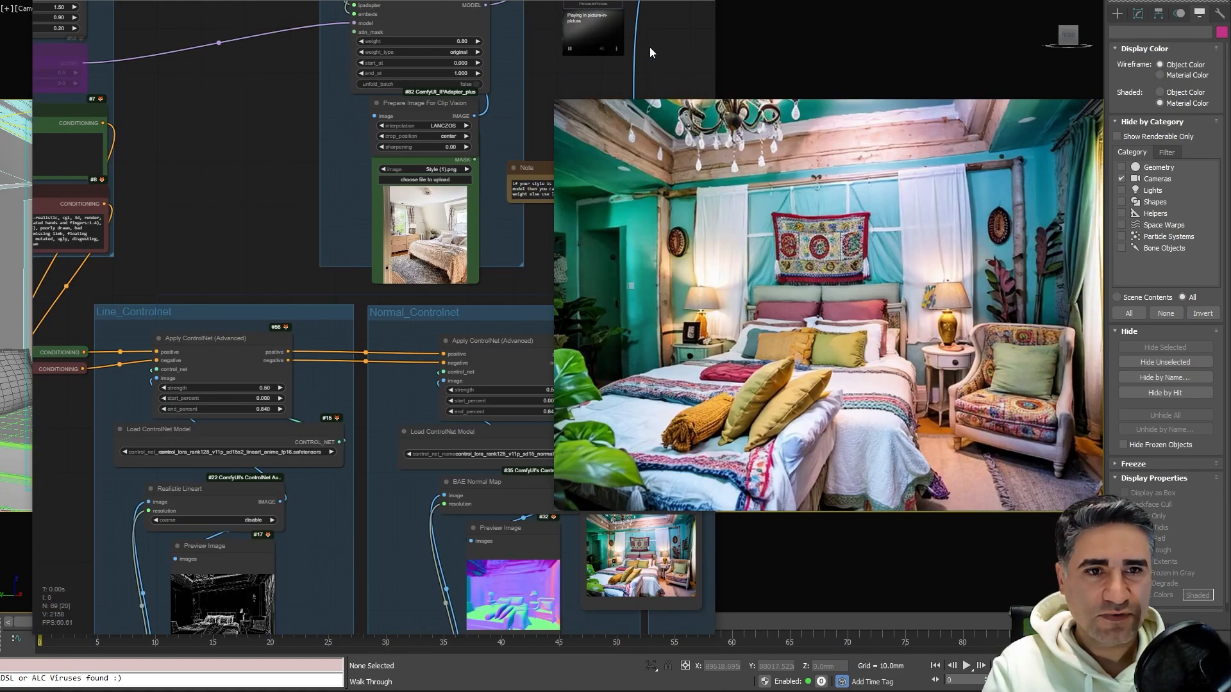
drag(536, 90, 1, 387)
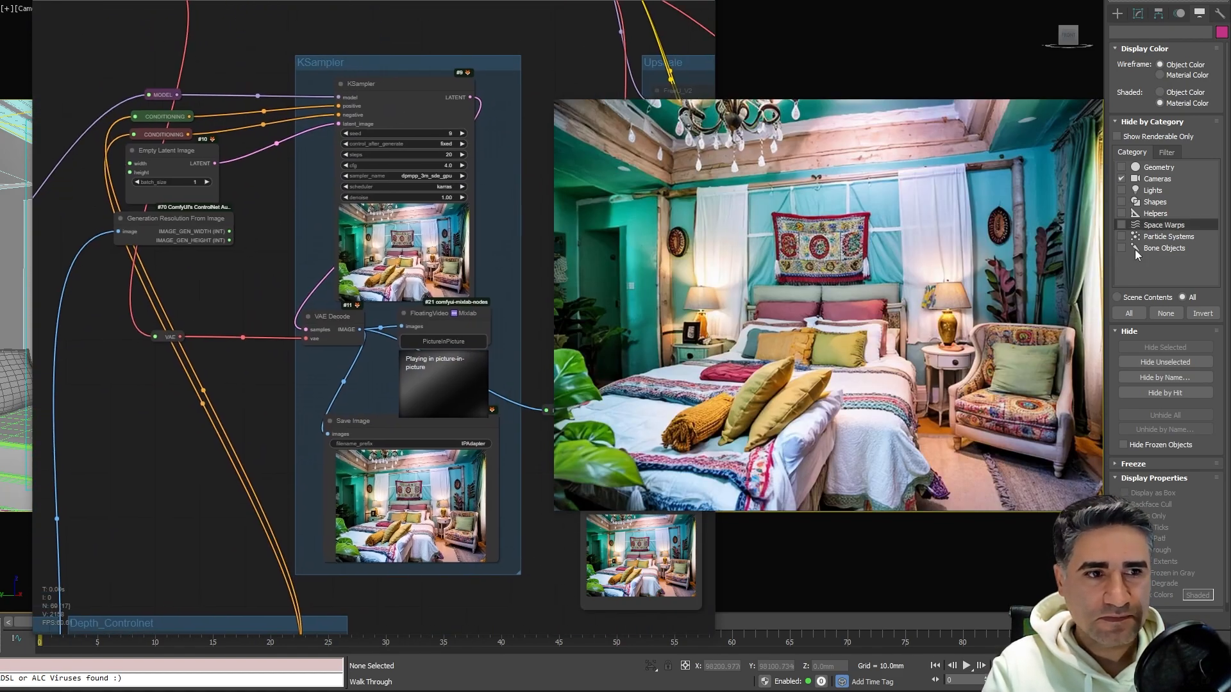
drag(1101, 509, 815, 298)
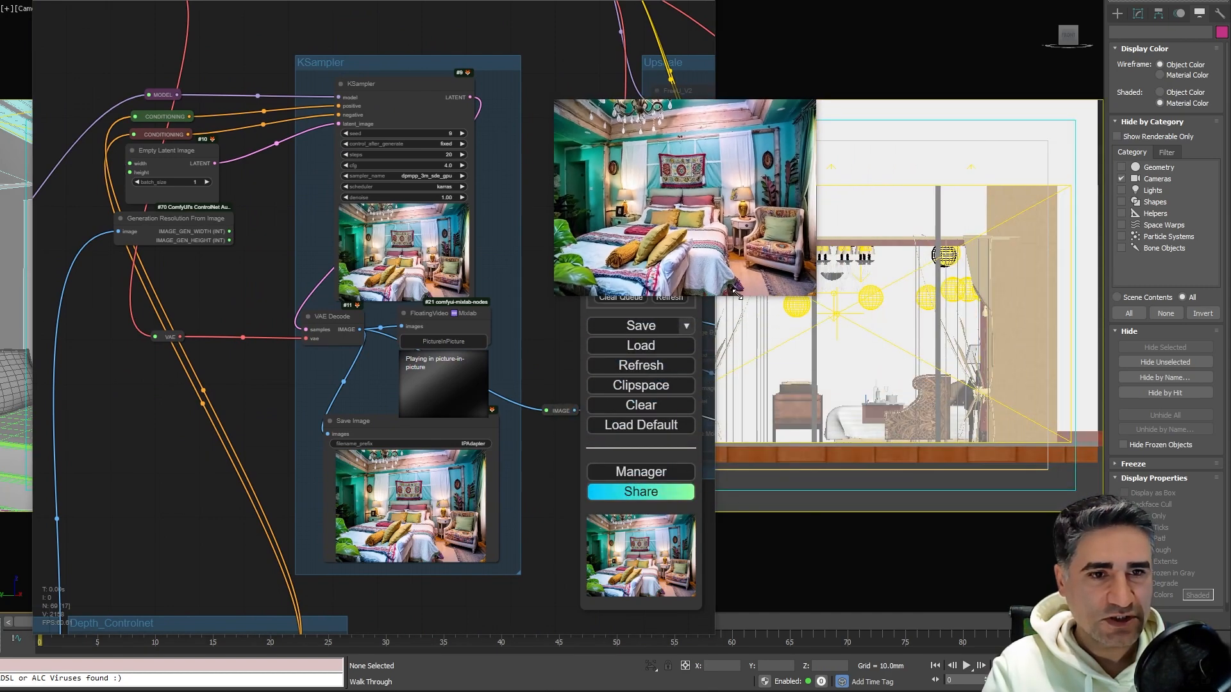
drag(667, 192, 968, 210)
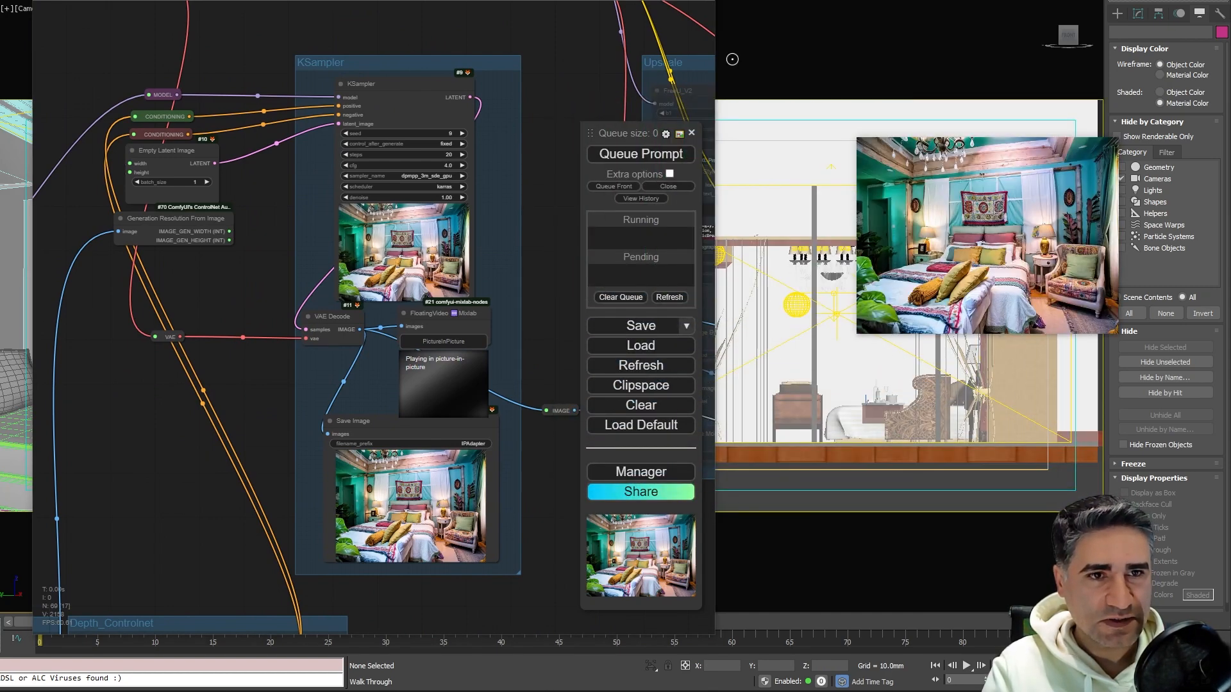
drag(717, 13, 1176, 15)
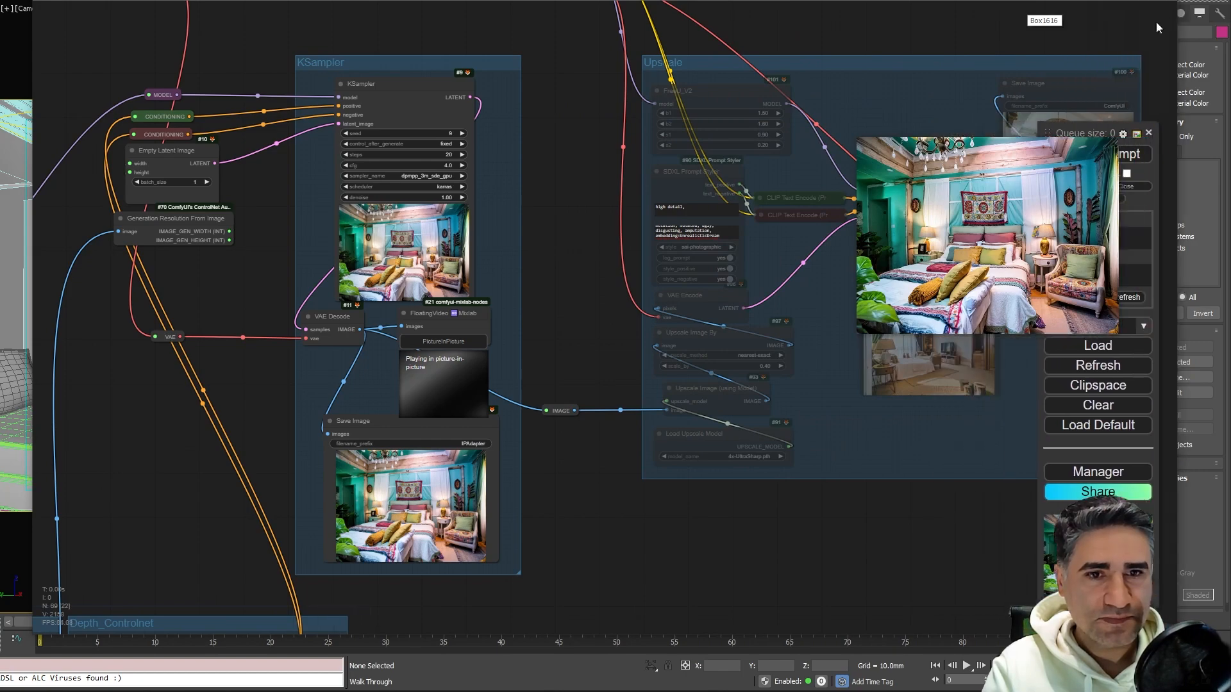
Move the floating preview clear of the queue controls and queue the prompt for generation
drag(767, 13, 429, 33)
drag(1090, 224, 981, 176)
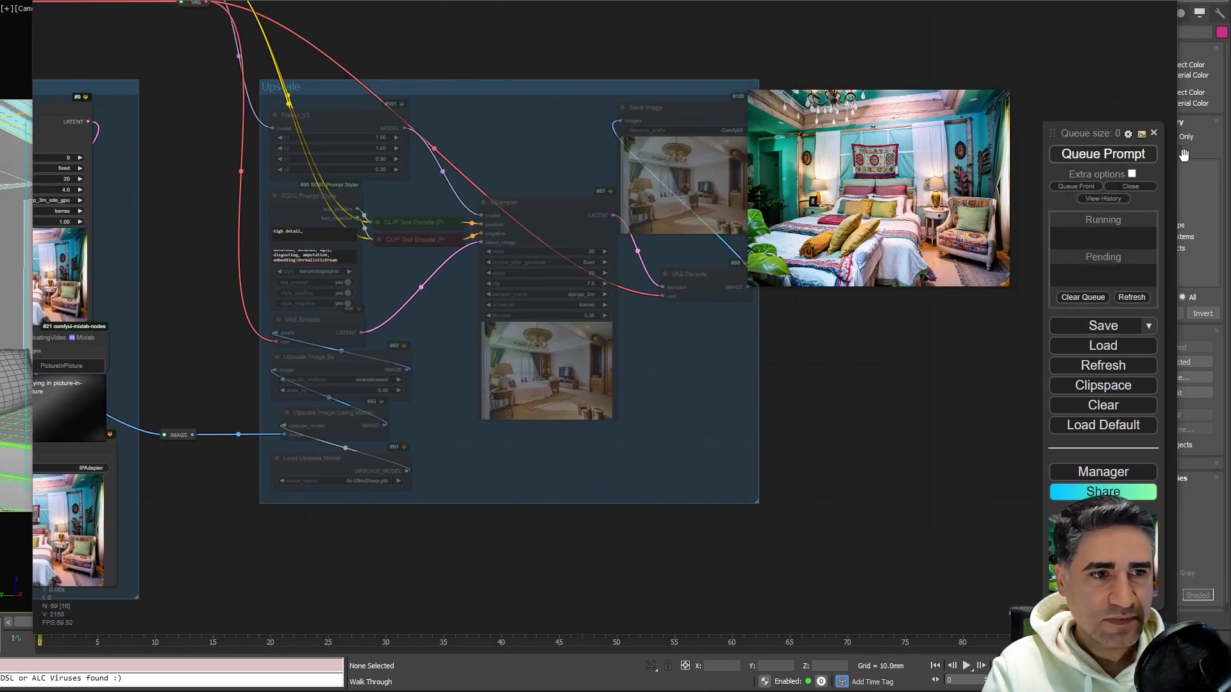
click(1127, 158)
Follow the generation in the KSampler preview and close the floating picture-in-picture window
drag(203, 579, 475, 226)
scroll(347, 408, up, 11)
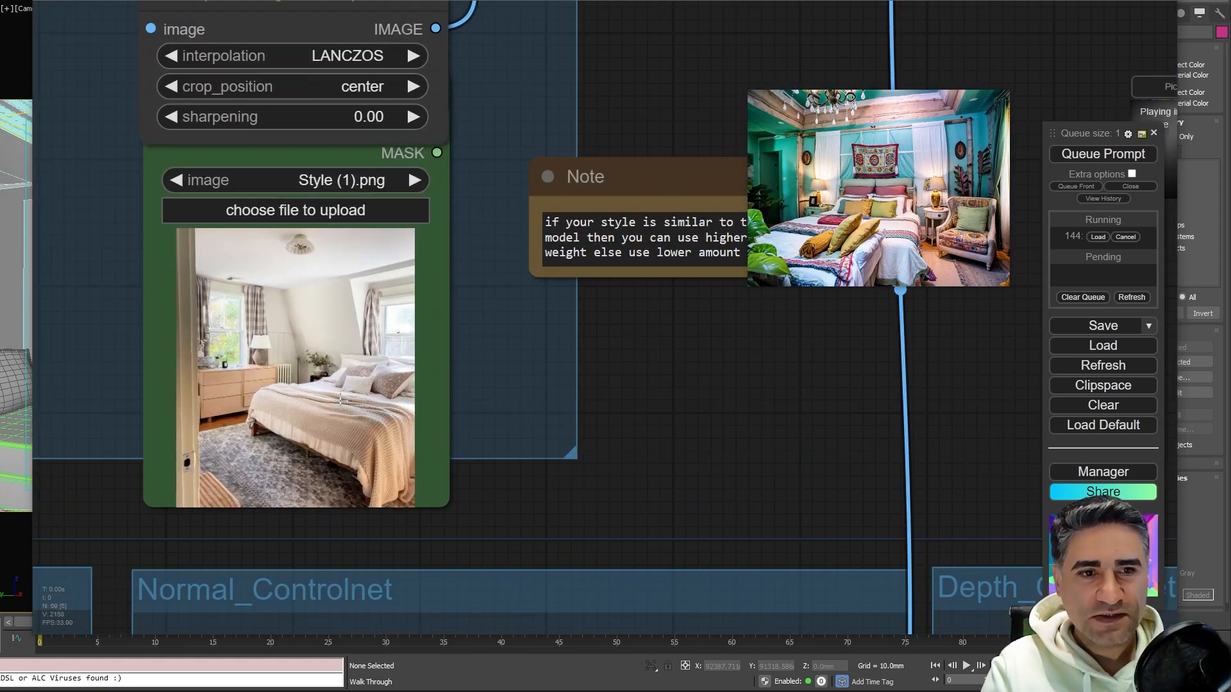
scroll(670, 395, down, 6)
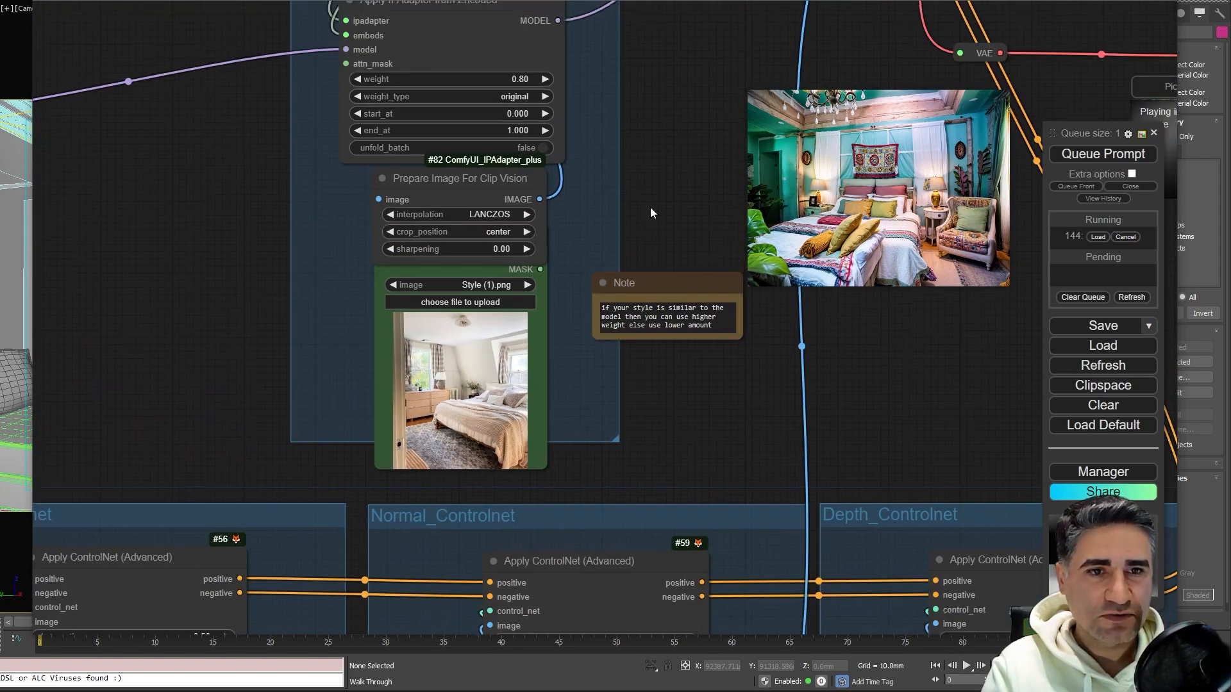
drag(699, 92, 318, 429)
drag(725, 270, 305, 305)
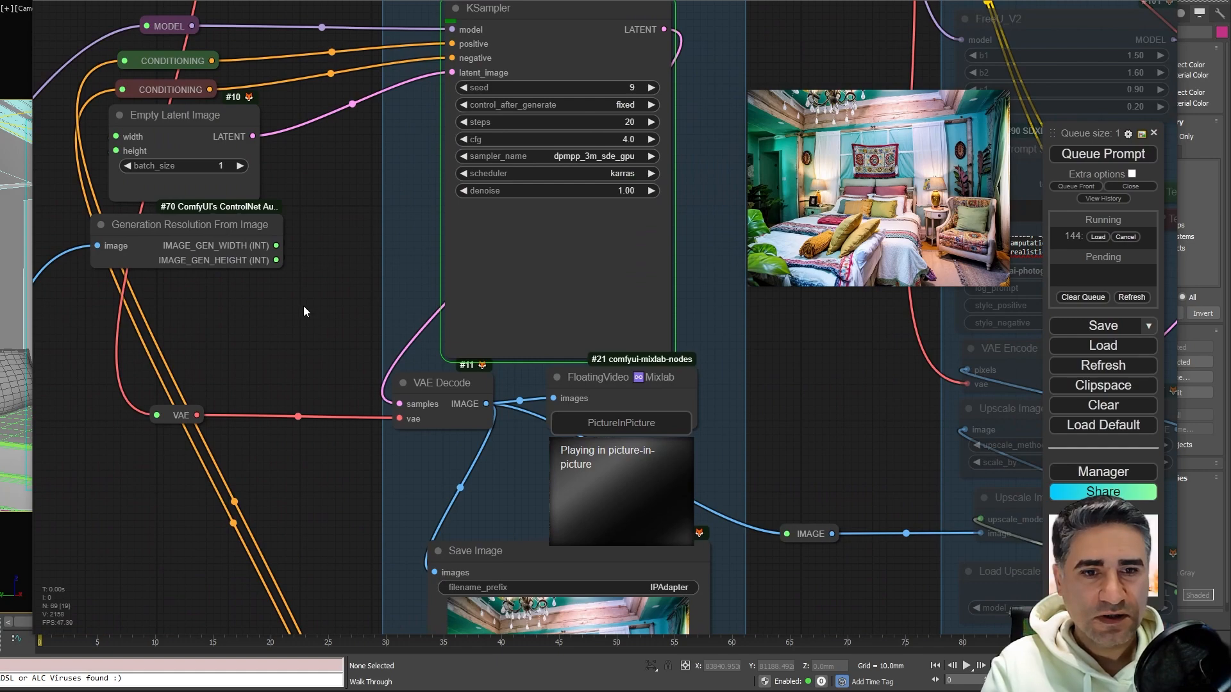
scroll(321, 289, up, 10)
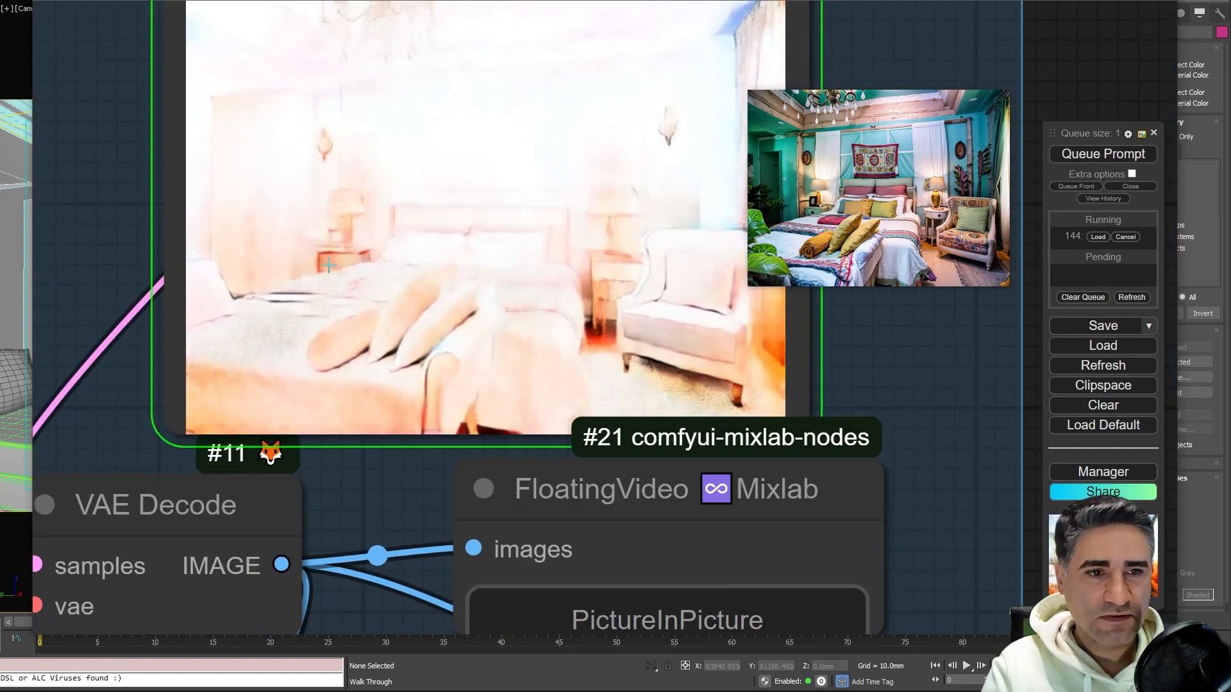
mouse_move(871, 237)
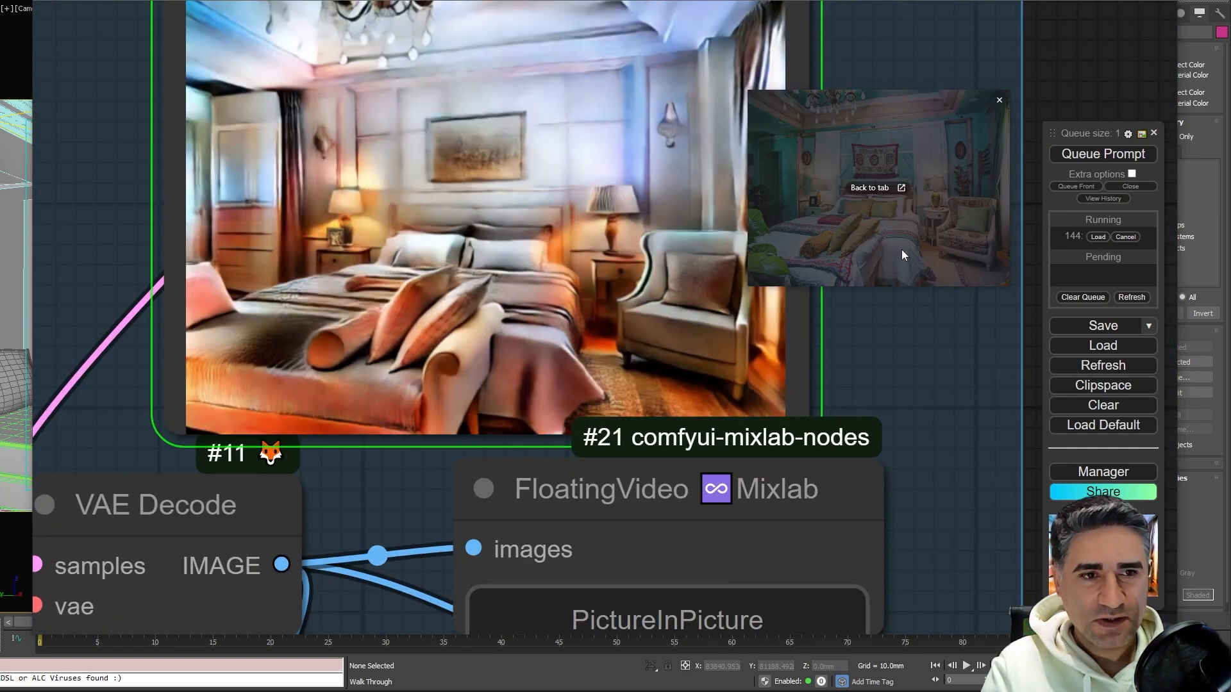
click(1037, 81)
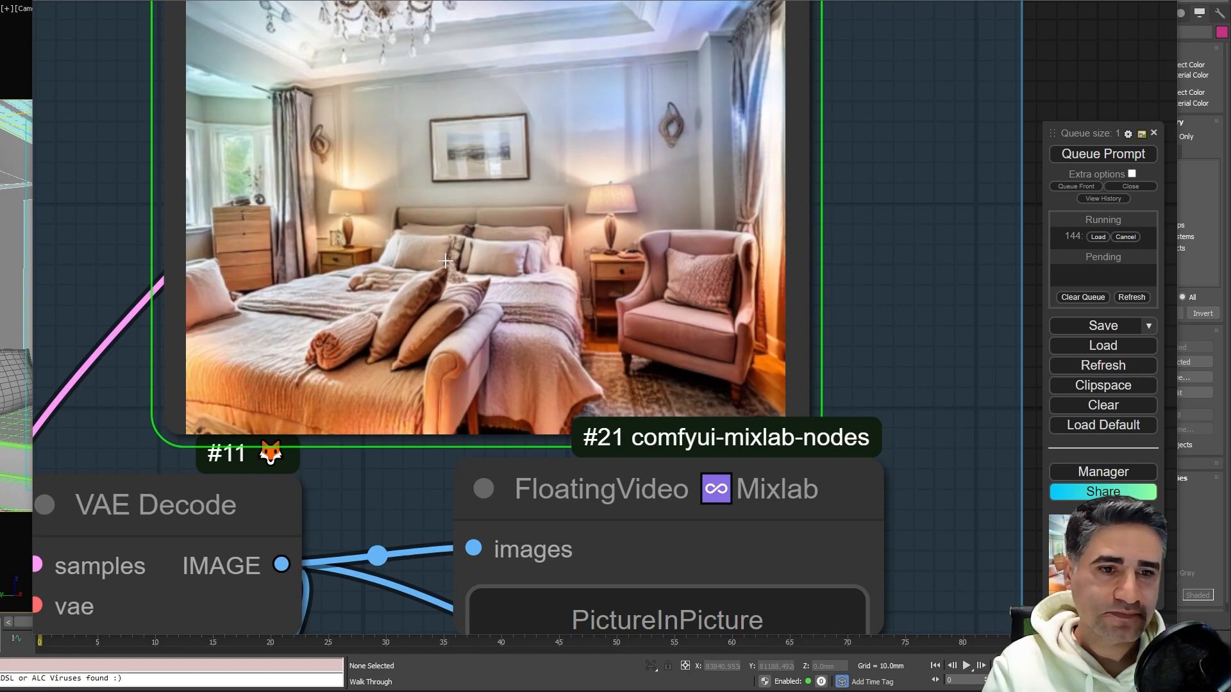
Examine the newly generated bedroom image in the Save Image node and compare it with the whole workflow
scroll(445, 260, down, 8)
scroll(487, 319, down, 1)
drag(712, 338, 745, 123)
scroll(827, 193, up, 5)
drag(748, 610, 863, 97)
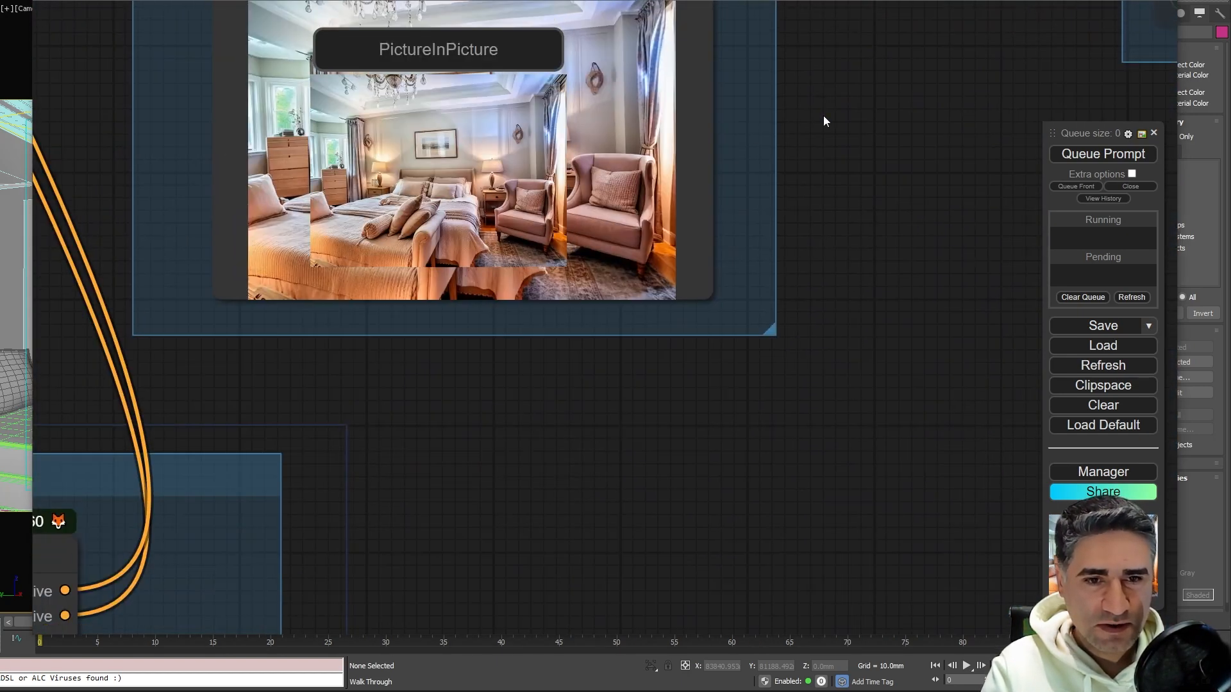
drag(796, 294, 775, 577)
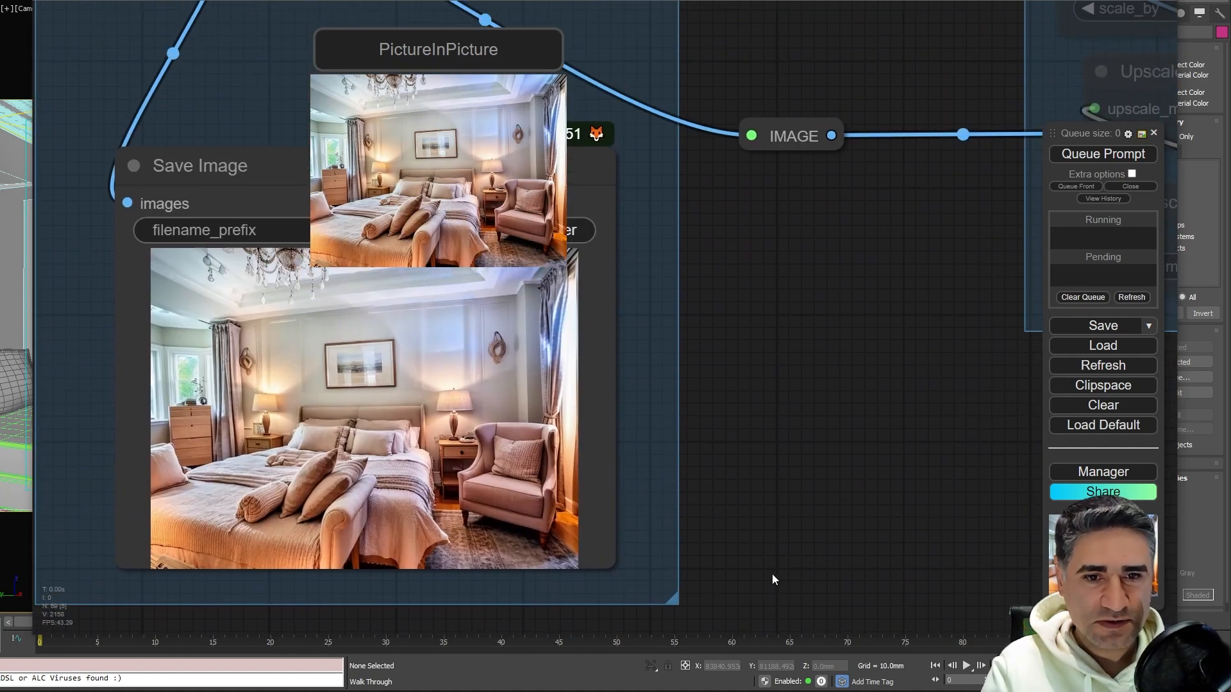
scroll(710, 579, up, 4)
scroll(752, 420, down, 2)
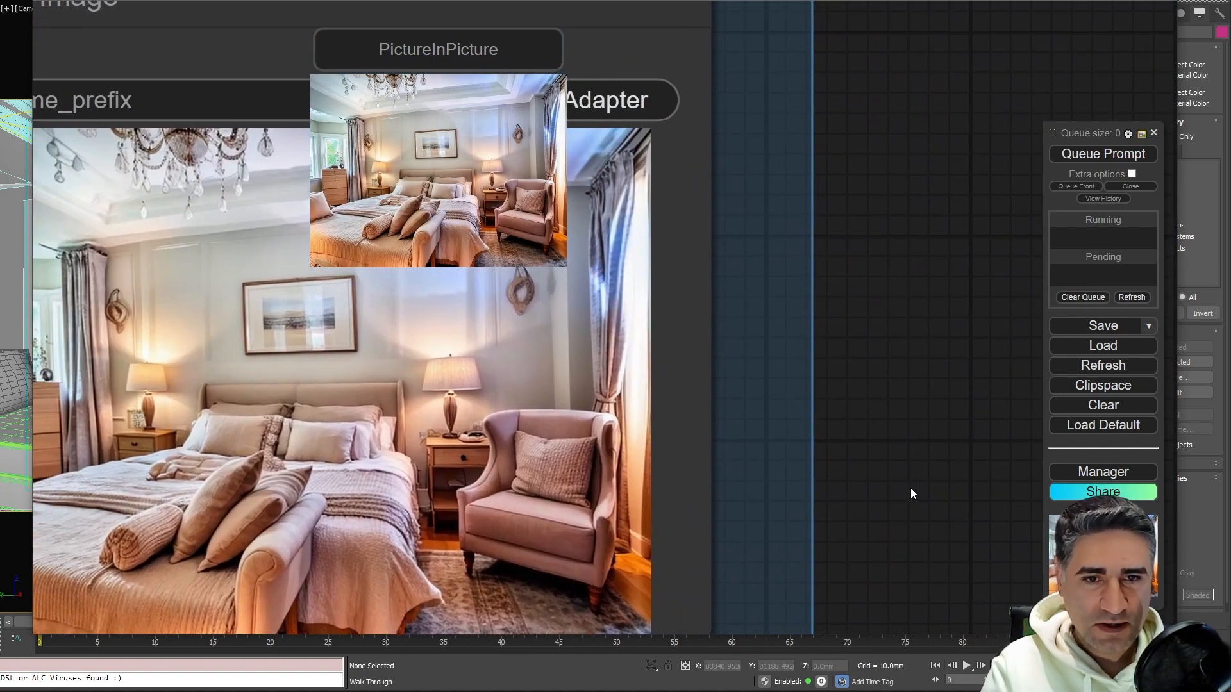
scroll(748, 430, down, 9)
scroll(755, 431, down, 4)
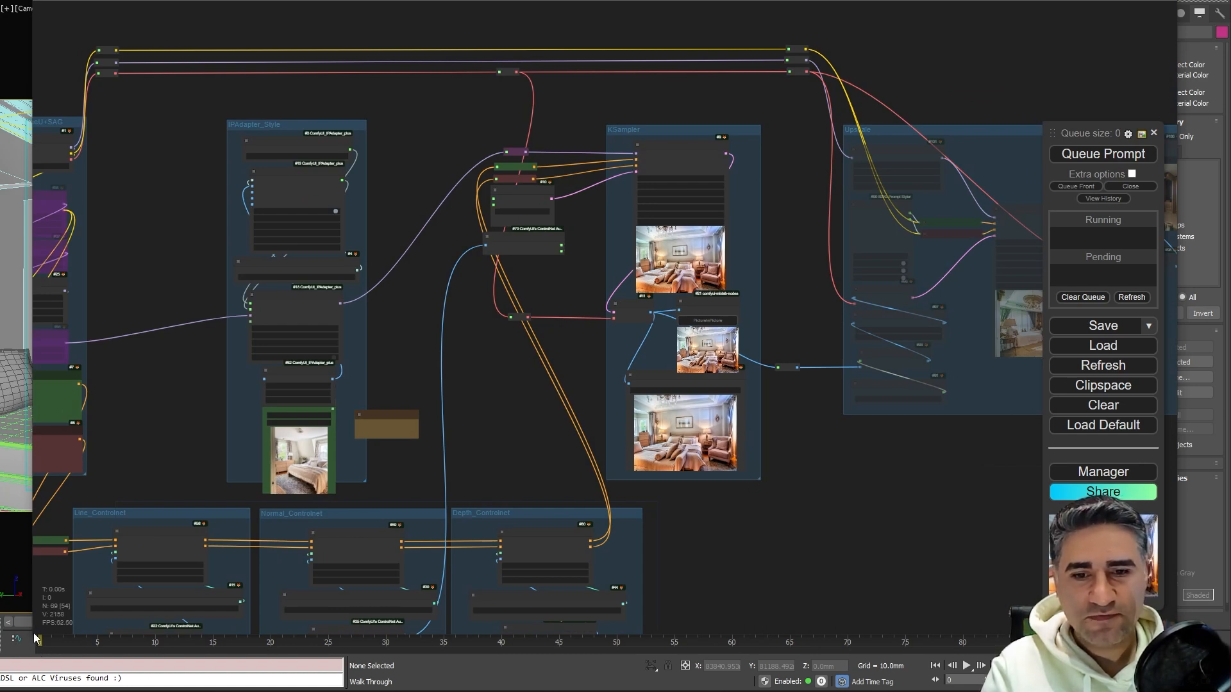
Widen the workflow window and bring up the image-loading node that feeds the ControlNet groups
drag(30, 634, 0, 634)
drag(264, 382, 837, 166)
drag(130, 477, 145, 228)
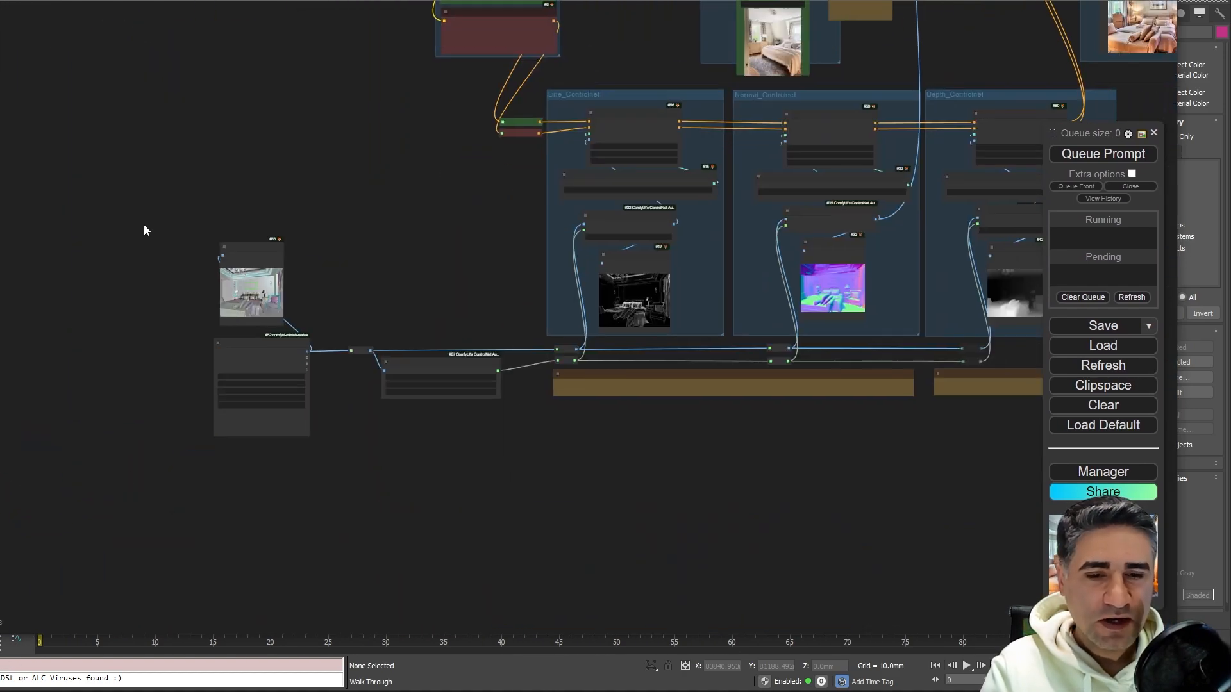
scroll(376, 398, up, 5)
scroll(358, 324, up, 8)
scroll(367, 319, up, 4)
drag(367, 314, 531, 440)
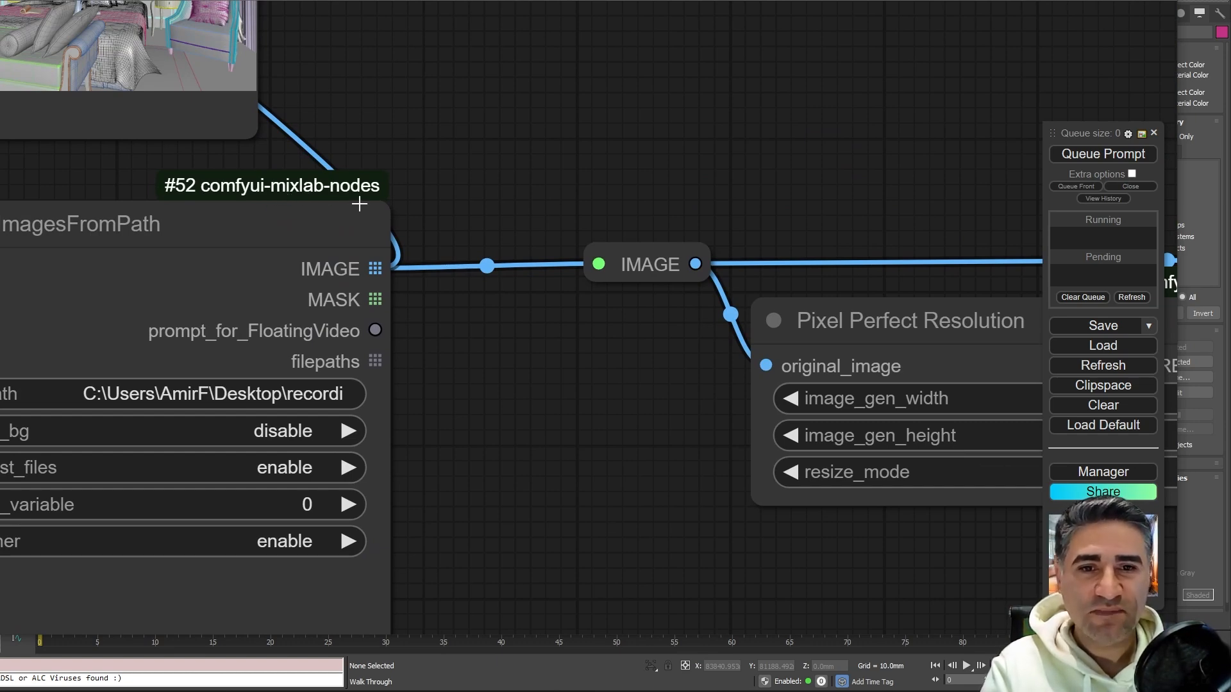
Look up the comfyui-mixlab-nodes package among the custom nodes using the search term "mix", and close the manager
click(1103, 472)
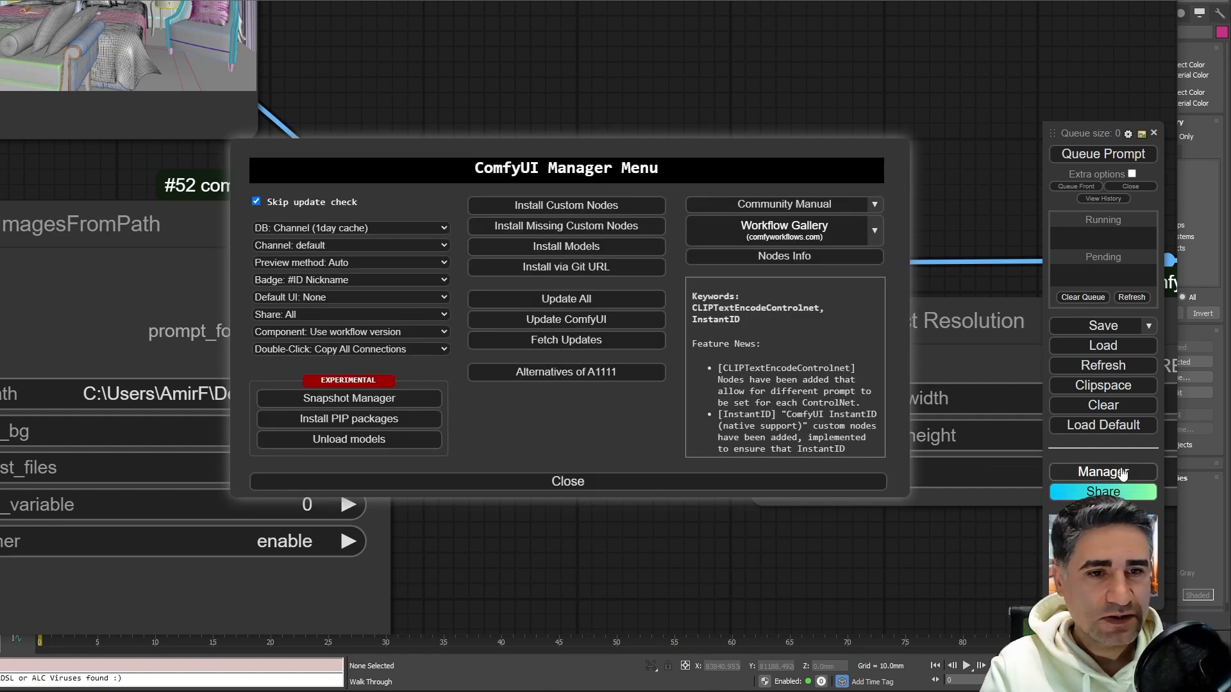
click(521, 205)
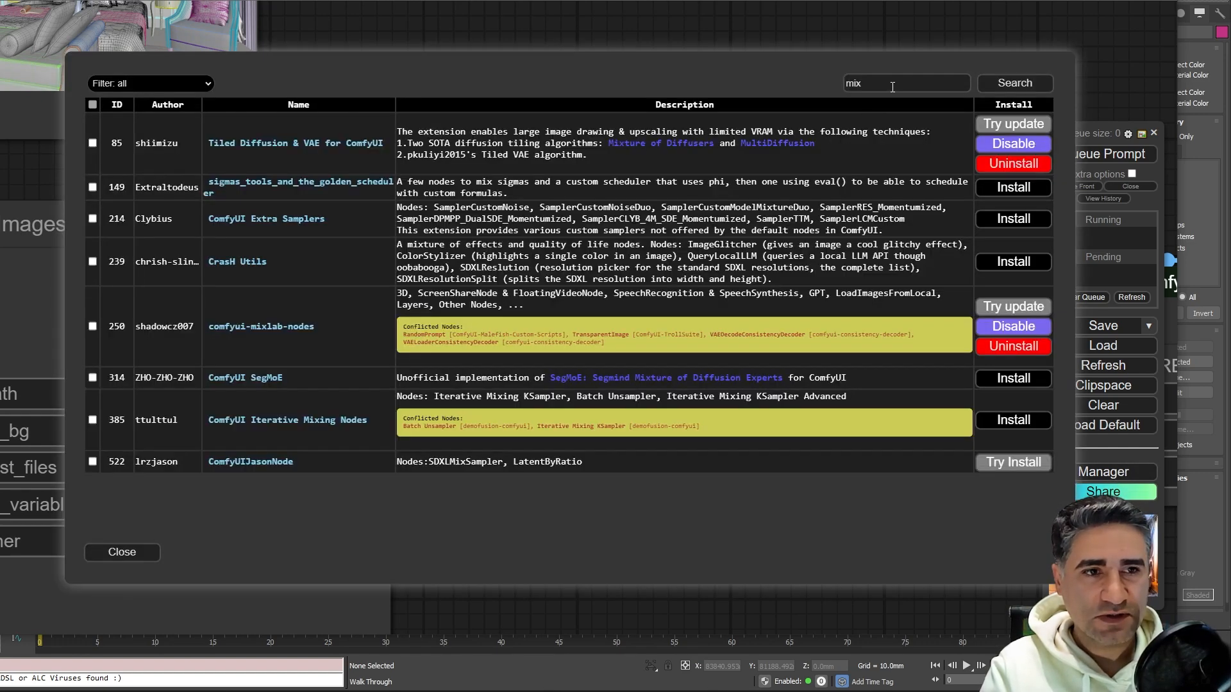
double_click(893, 85)
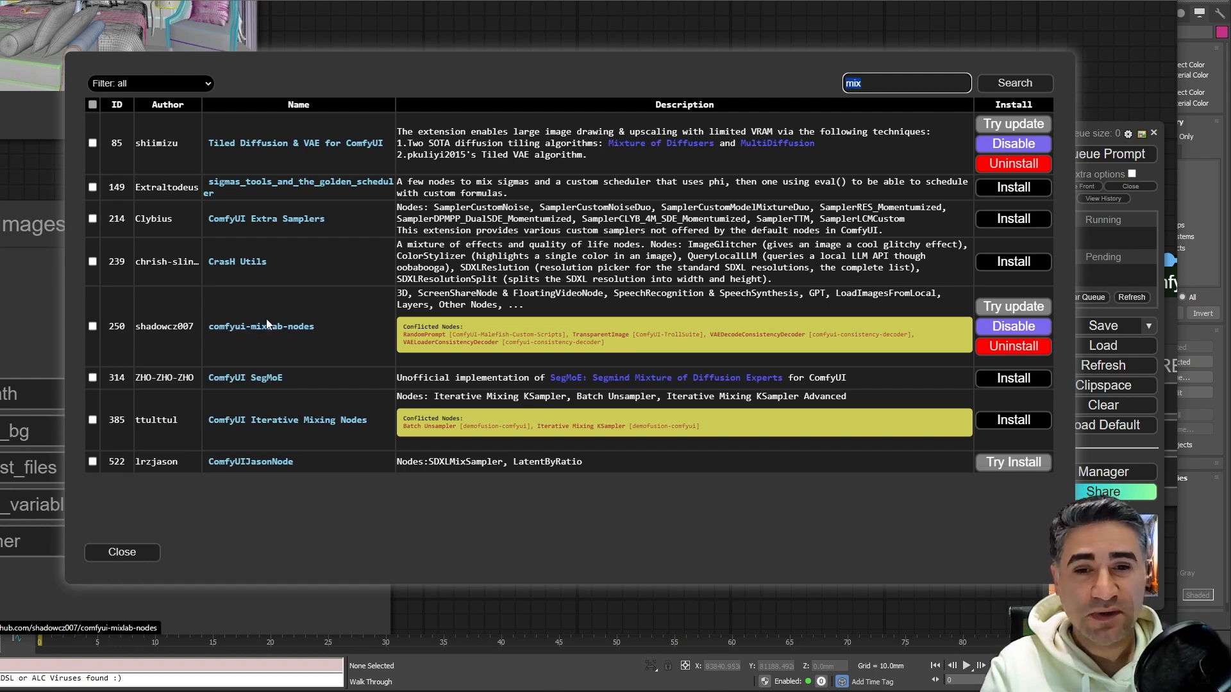
click(125, 551)
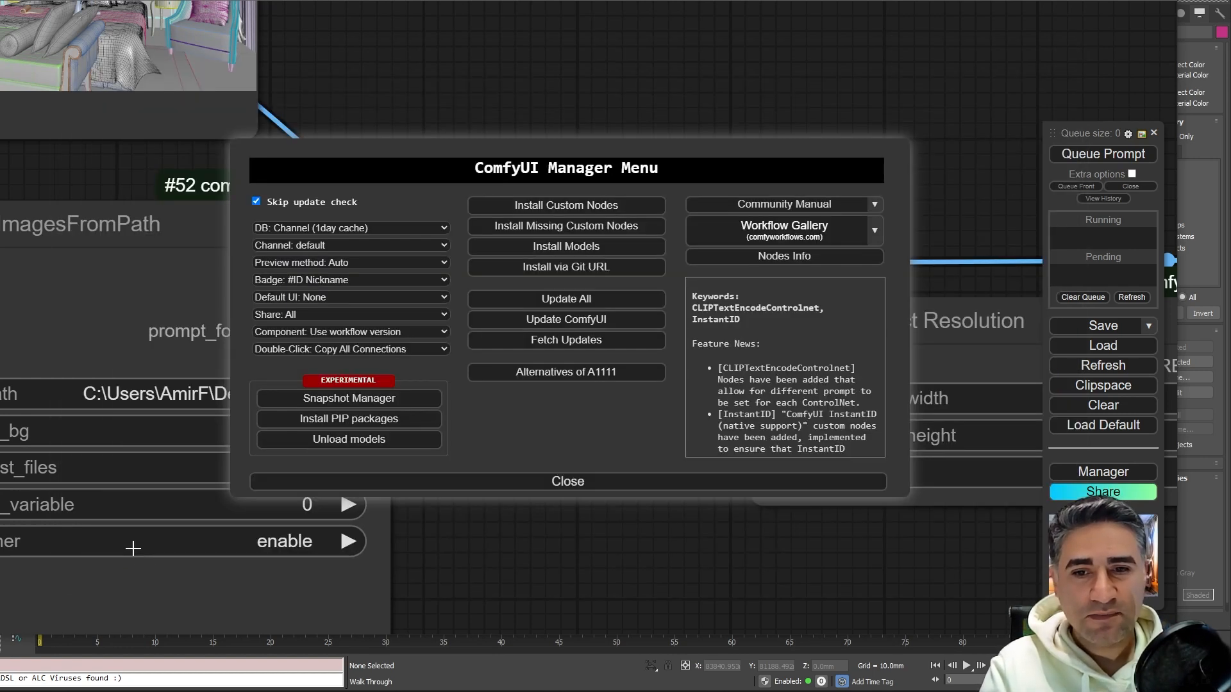
click(603, 493)
Inspect the LoadImagesFromPath node's outputs, file path and watcher settings
scroll(564, 565, down, 4)
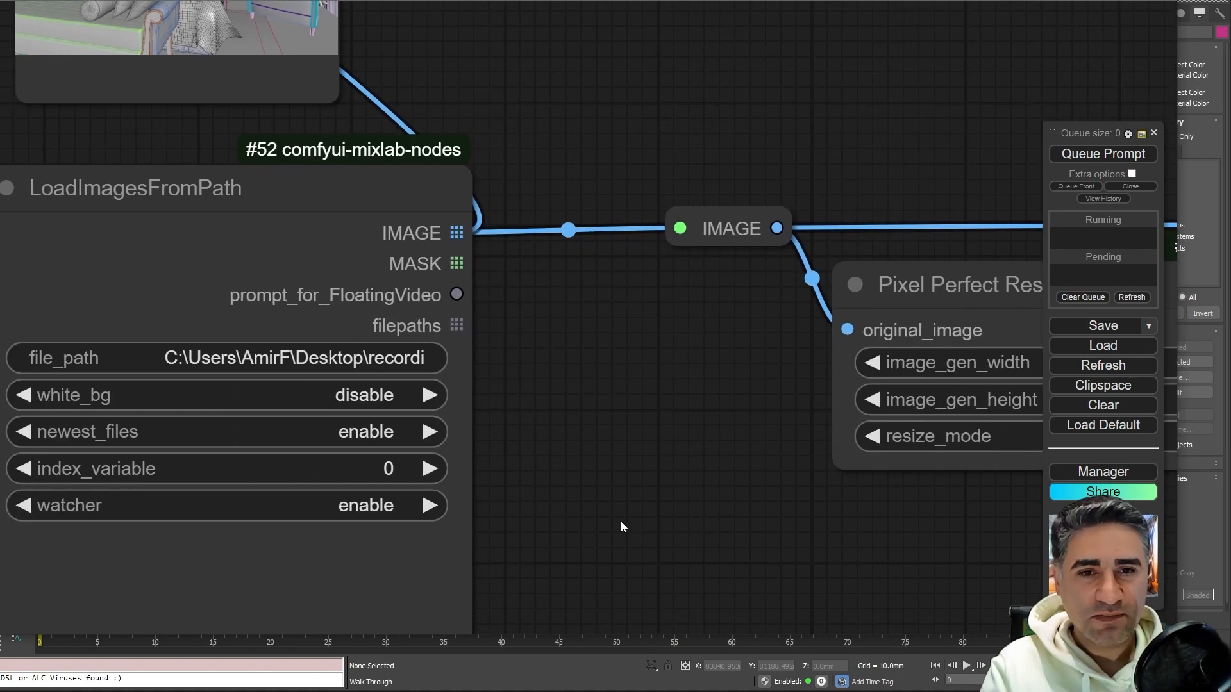
drag(532, 190, 502, 190)
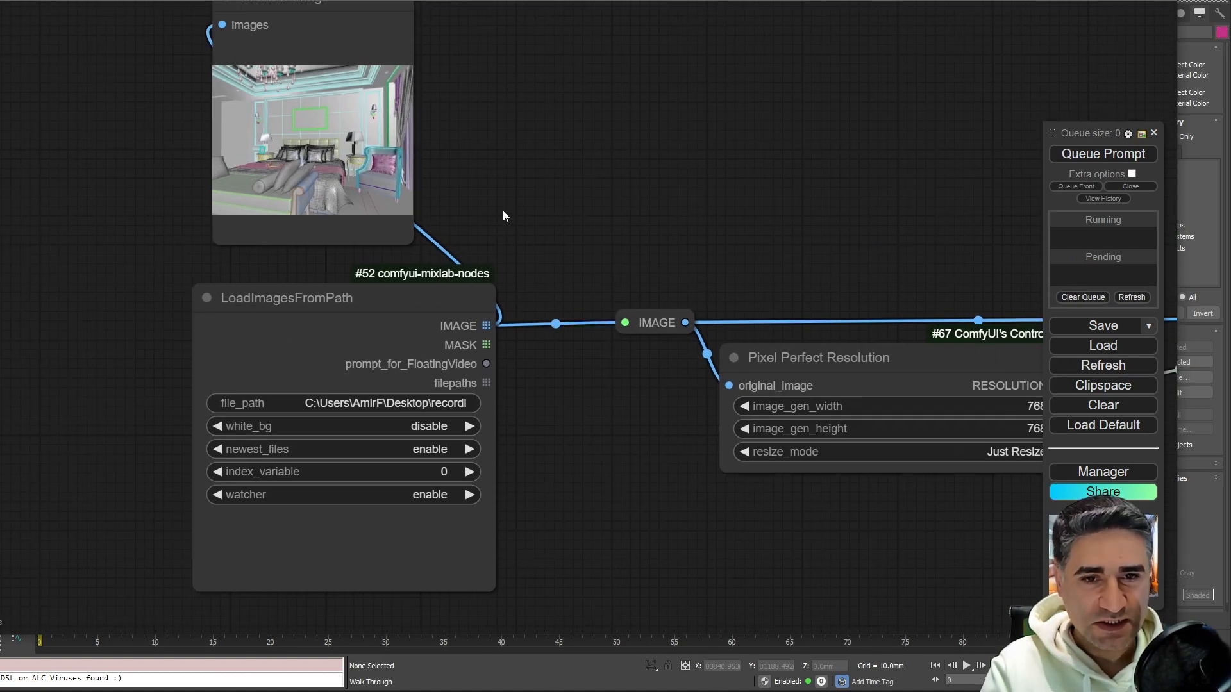
scroll(253, 295, up, 10)
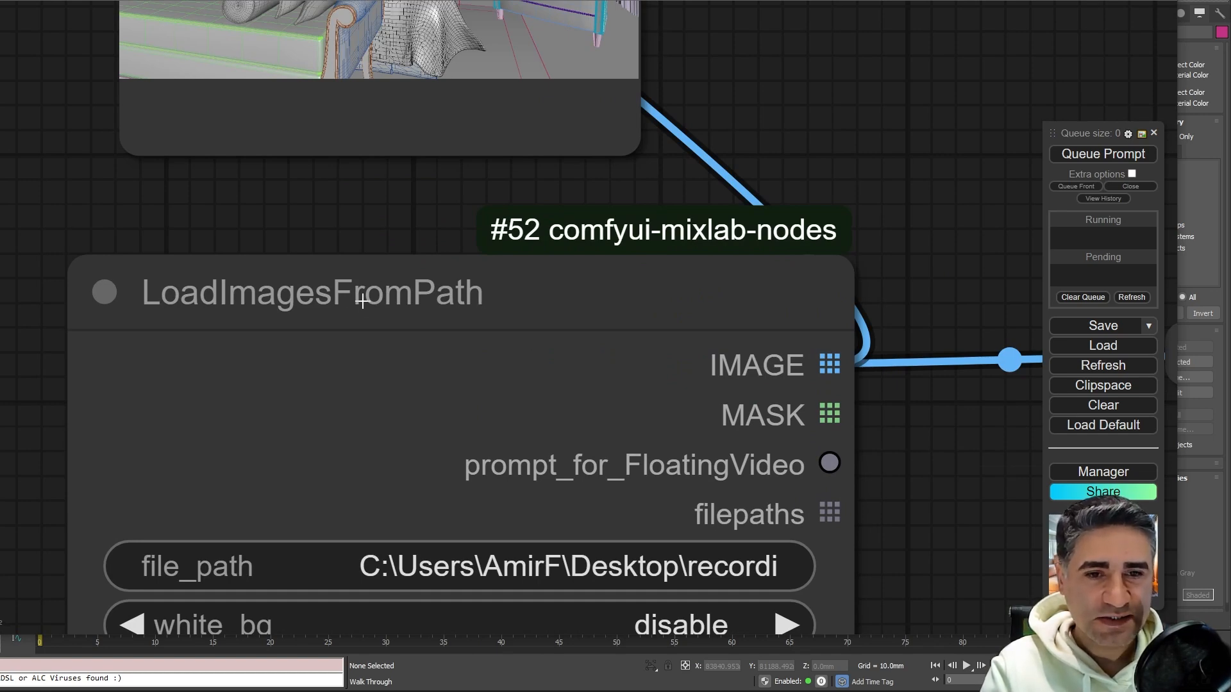
Examine the LoadImagesFromPath node's white_bg, newest_files, index_variable and watcher options together with its preview and image connections
scroll(106, 242, down, 6)
drag(711, 105, 656, 242)
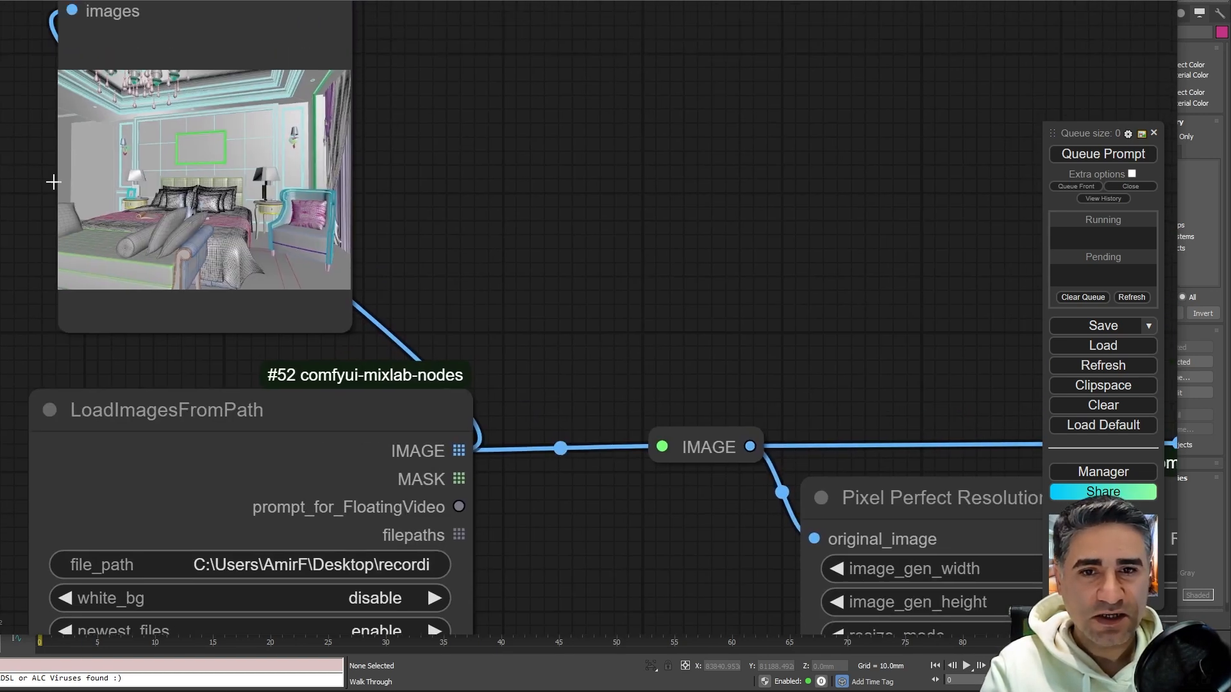
scroll(155, 167, up, 5)
drag(253, 474, 304, 114)
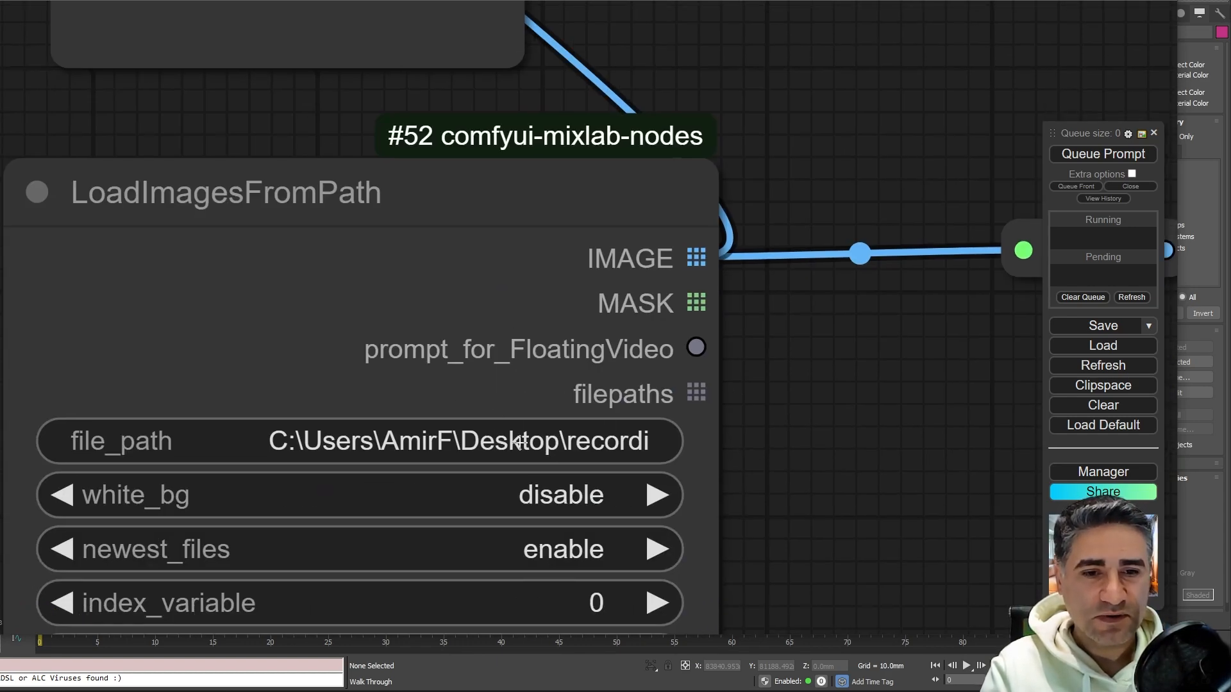
scroll(657, 461, down, 2)
drag(744, 472, 737, 245)
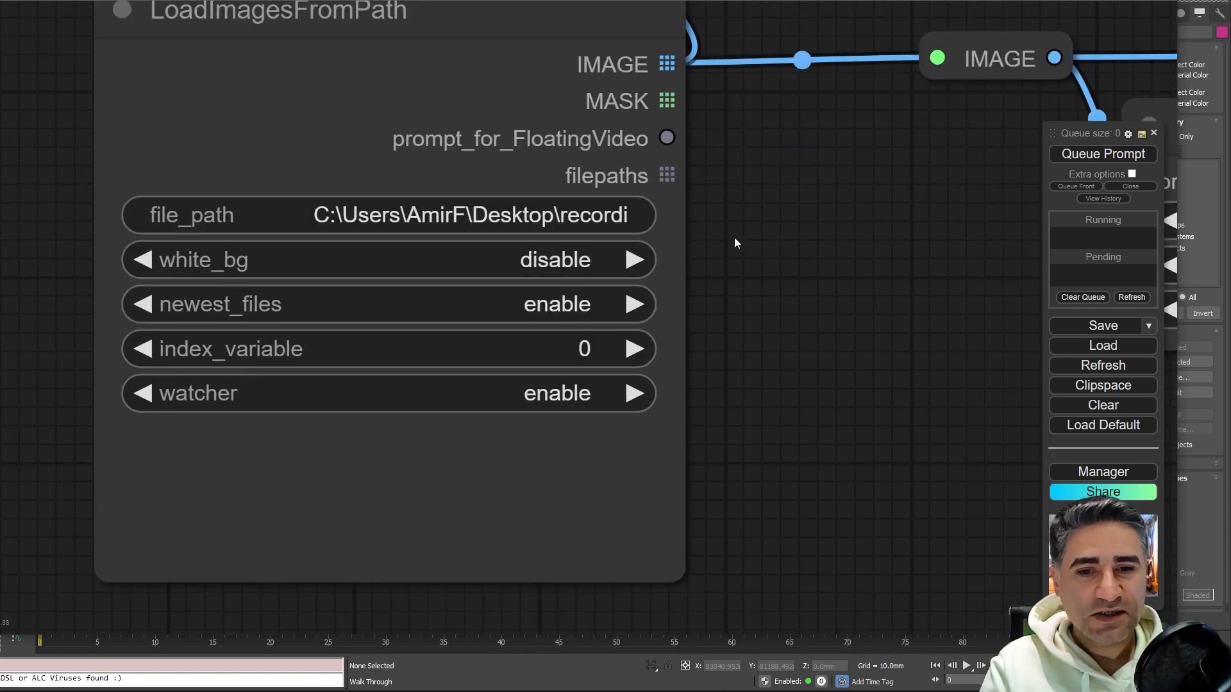
scroll(351, 460, up, 5)
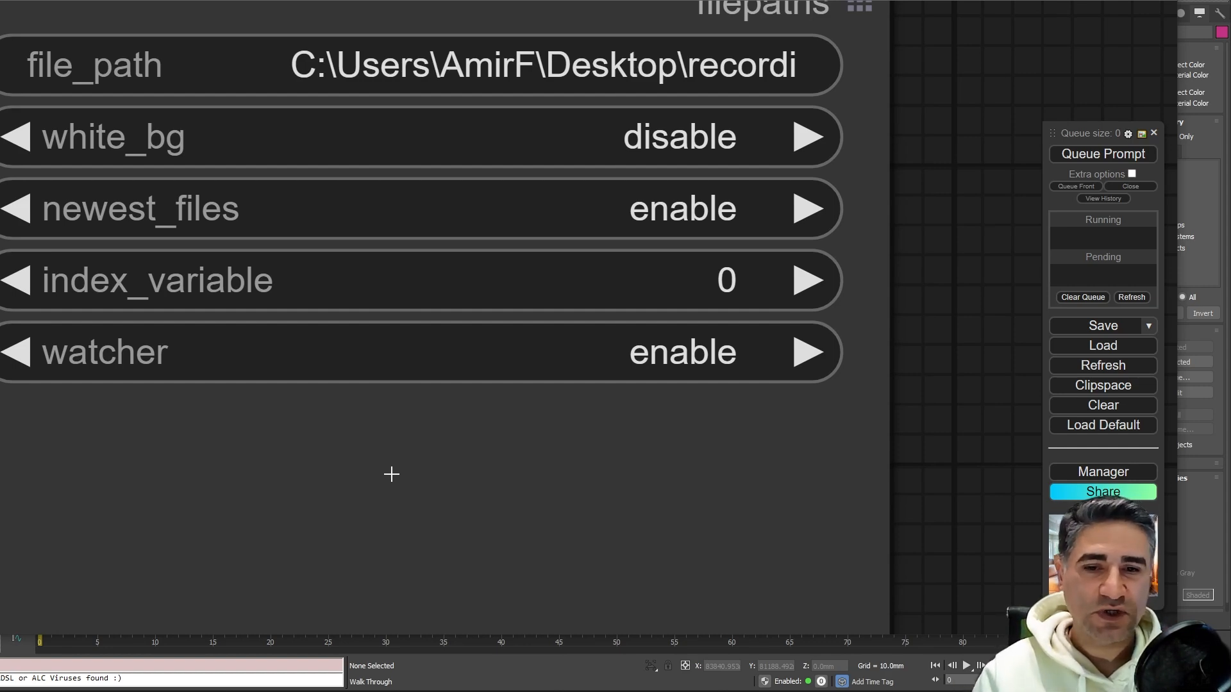
scroll(401, 497, down, 5)
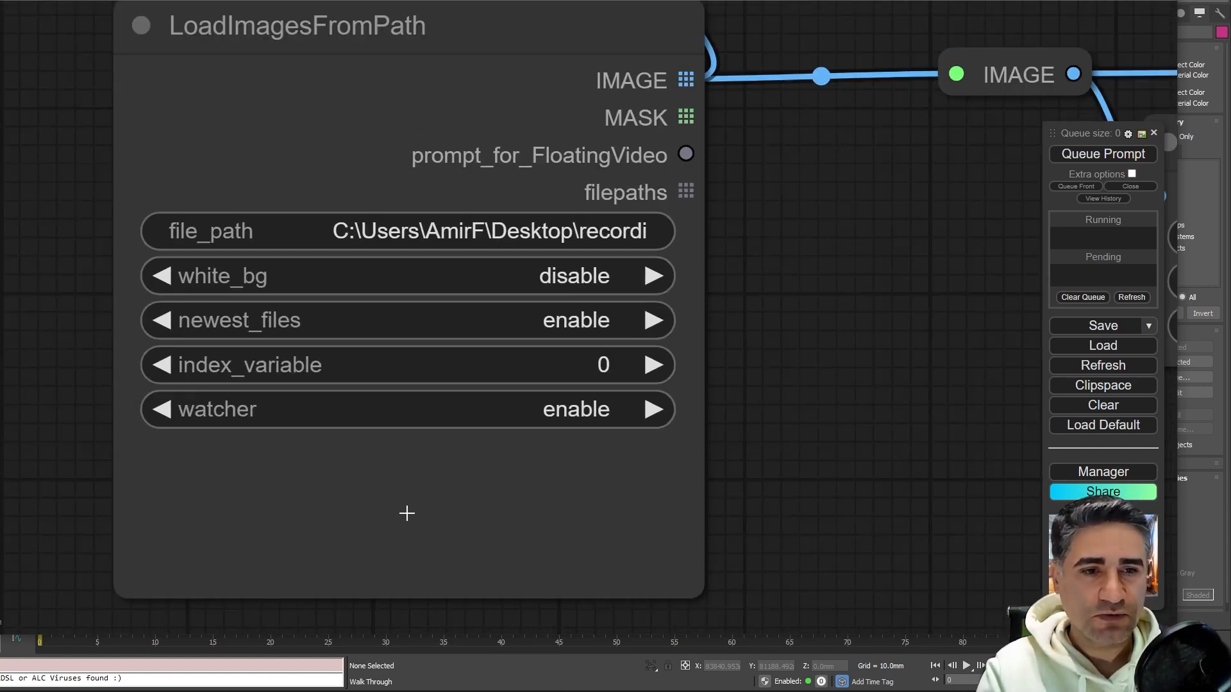
scroll(380, 296, up, 2)
scroll(380, 296, down, 2)
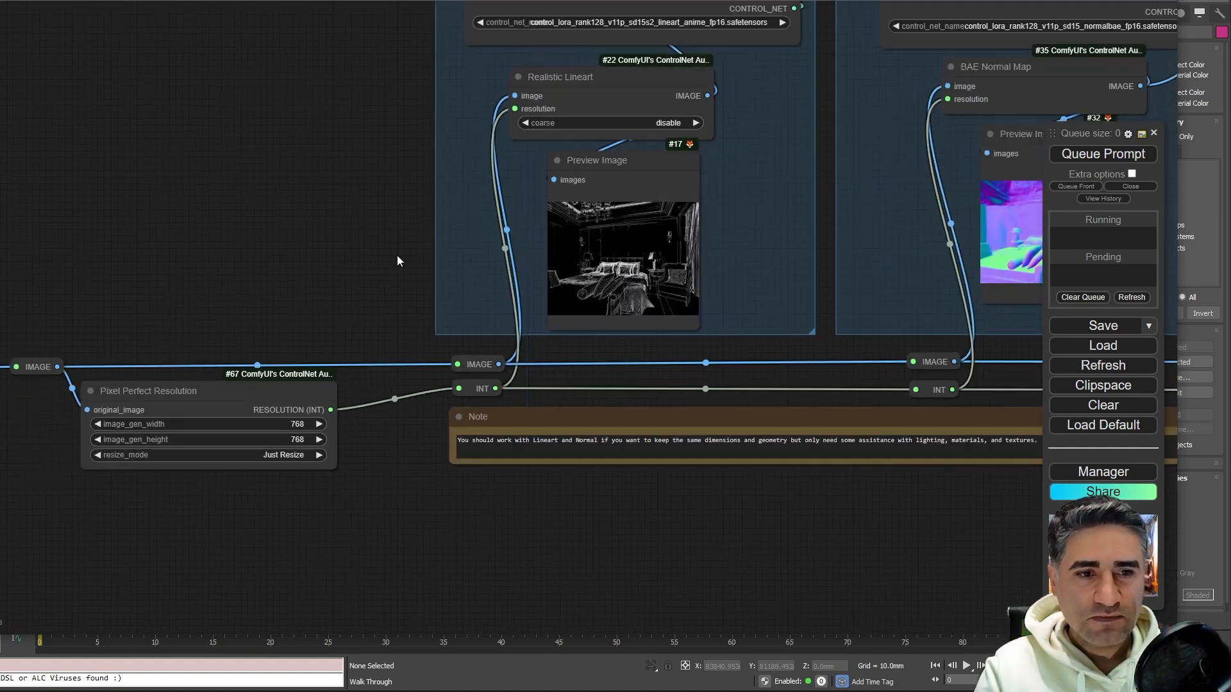
scroll(398, 256, down, 1)
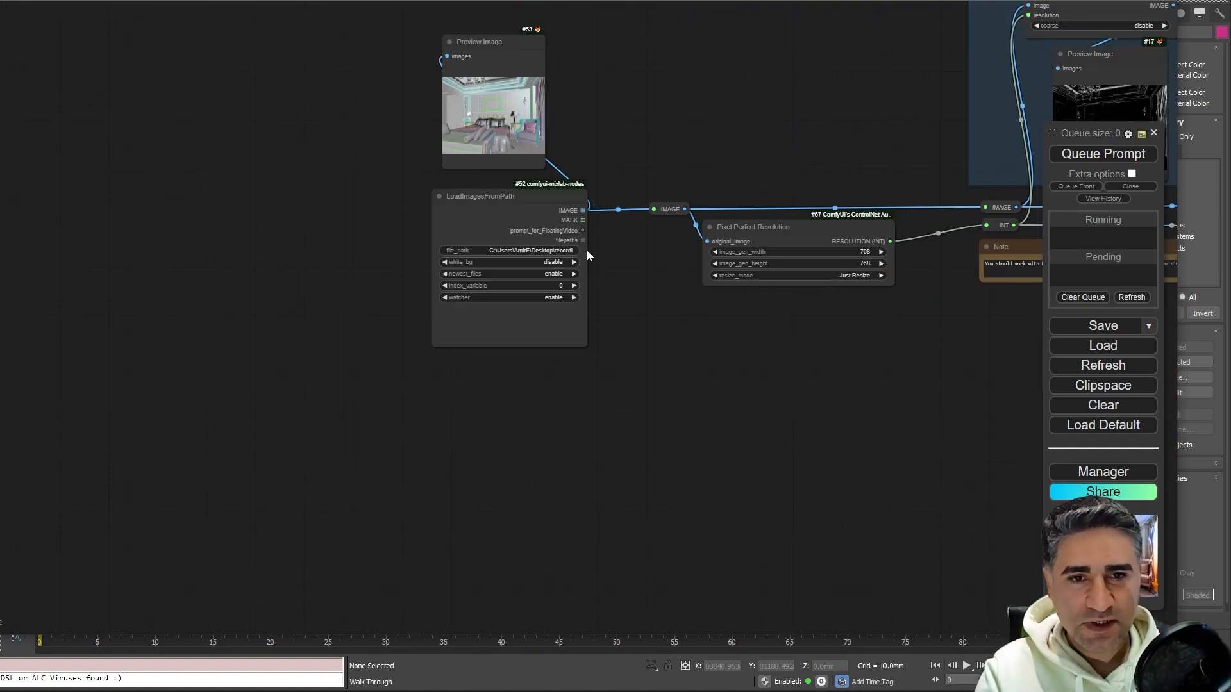
scroll(590, 252, up, 8)
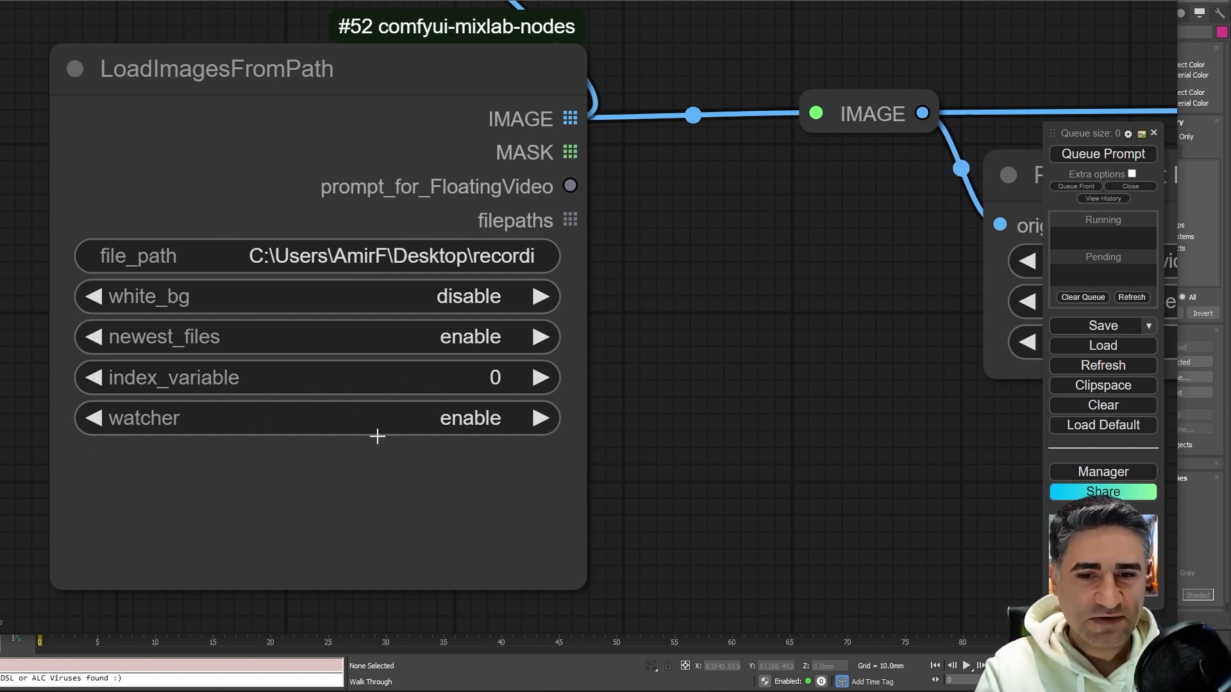
click(396, 433)
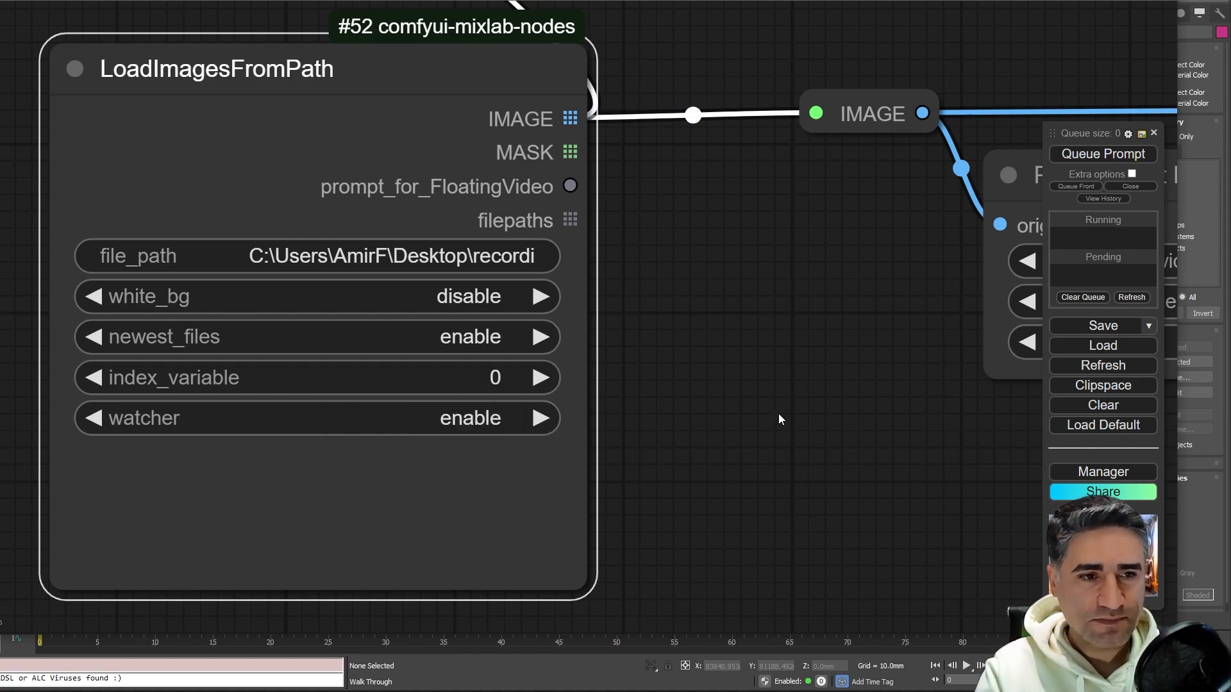
Open the FloatingVideo Mixlab node's generated bedroom image in a floating picture-in-picture window
drag(897, 396, 370, 393)
scroll(567, 417, down, 10)
drag(866, 474, 82, 488)
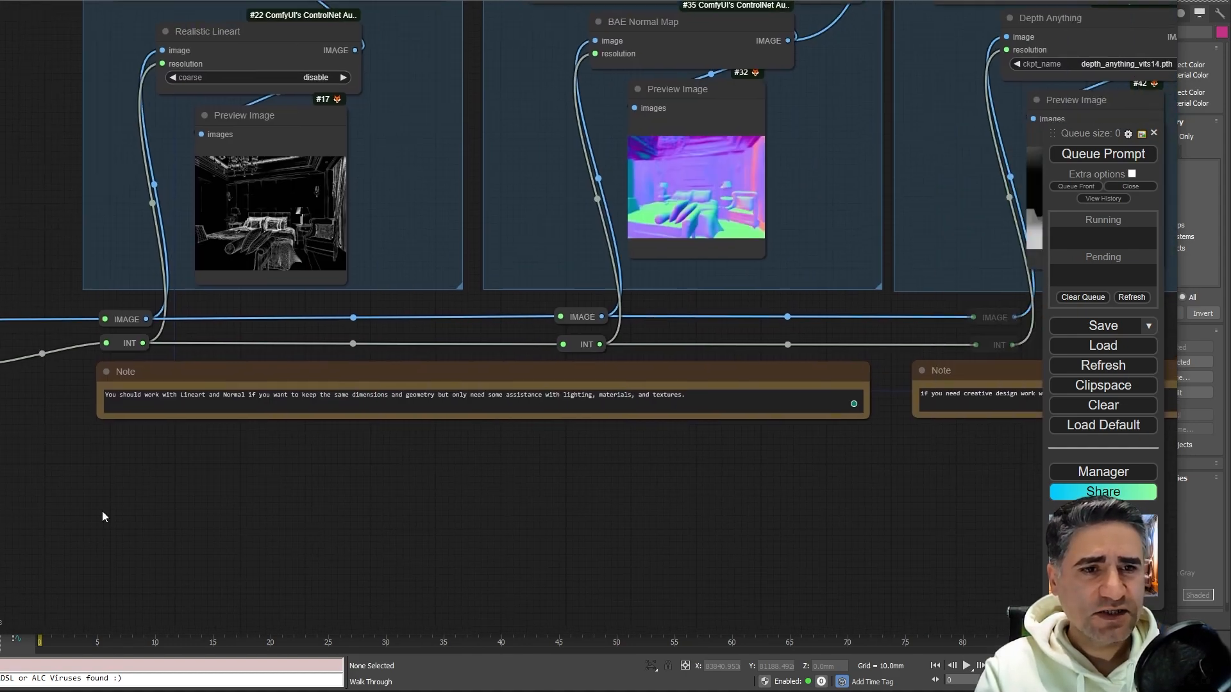
drag(750, 426, 120, 457)
drag(656, 285, 690, 612)
drag(826, 268, 609, 459)
scroll(637, 442, down, 10)
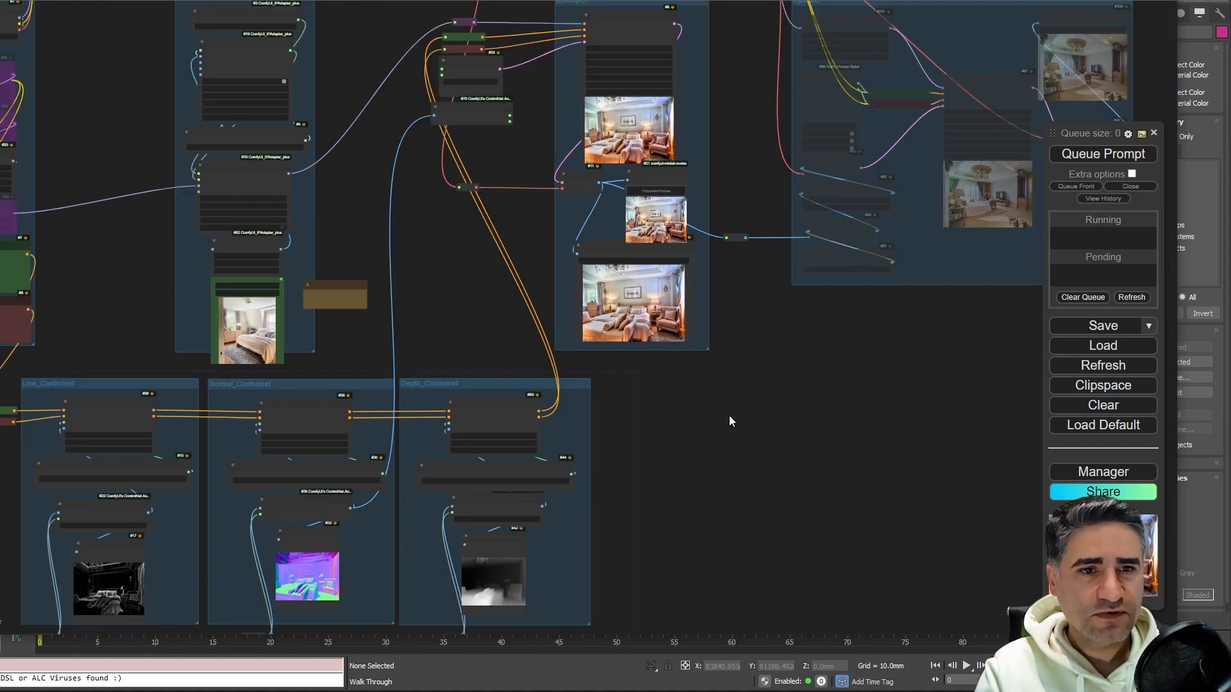
drag(770, 413, 629, 463)
scroll(602, 273, up, 15)
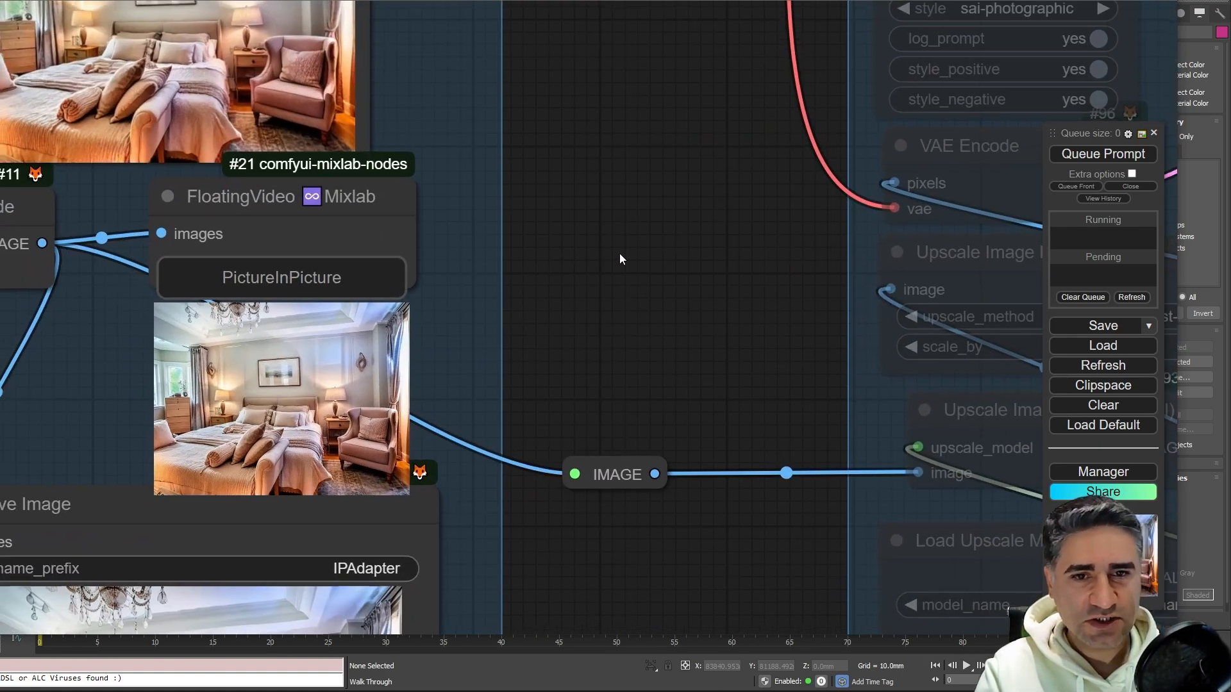
scroll(507, 135, up, 4)
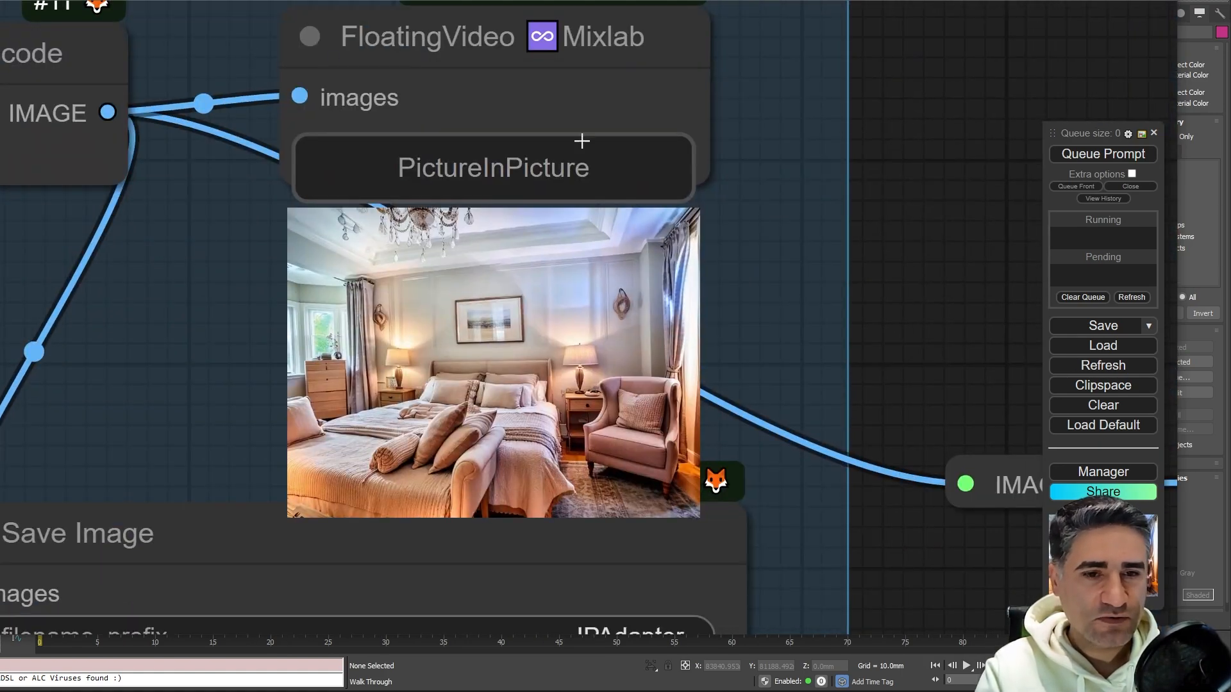
mouse_move(664, 516)
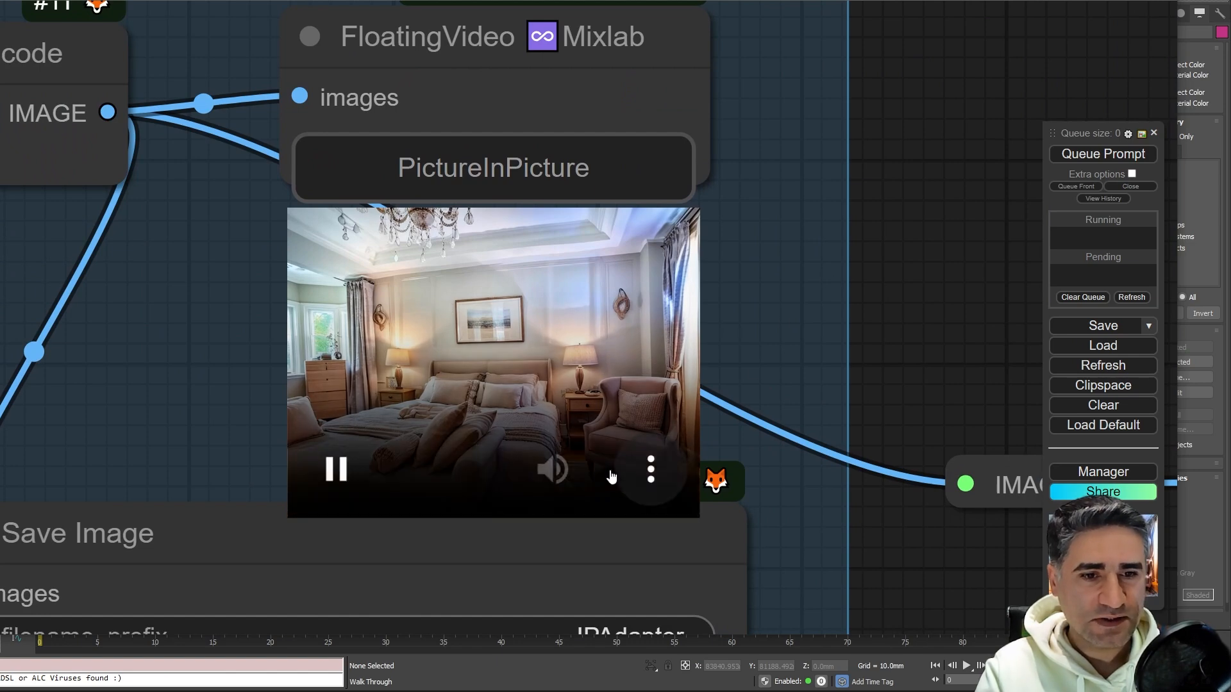
click(649, 471)
click(653, 503)
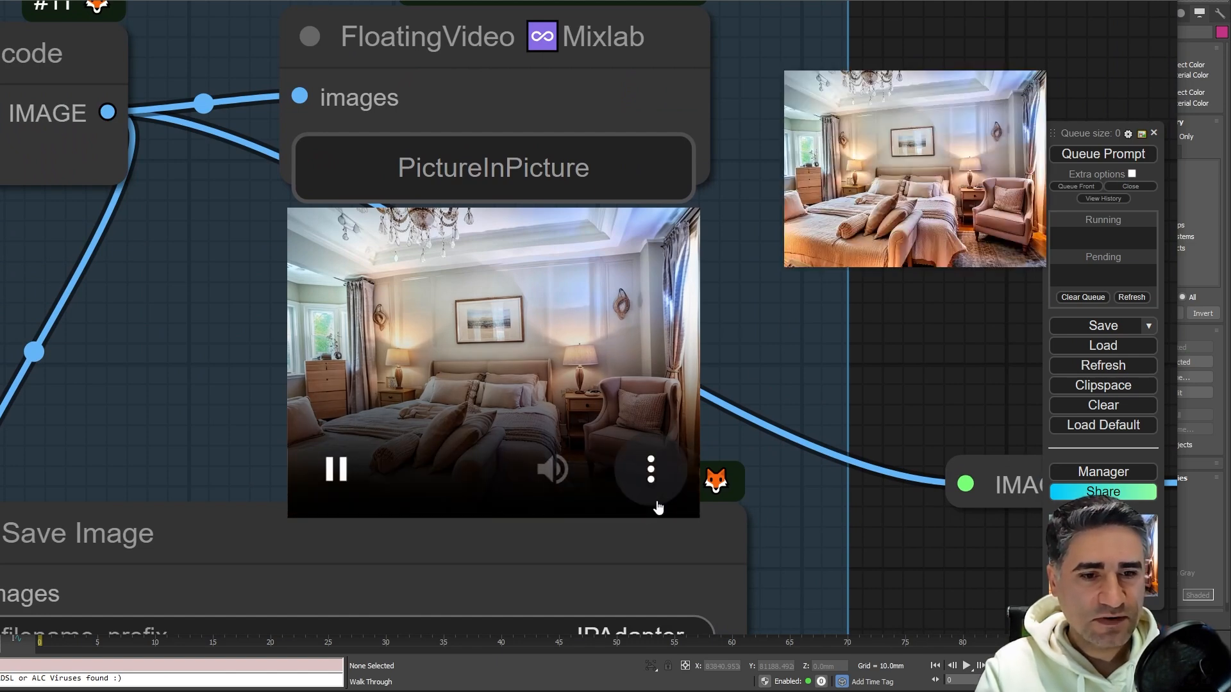
Reposition the picture-in-picture window over the node graph and enlarge it to about two and a half times its width
drag(907, 165, 243, 130)
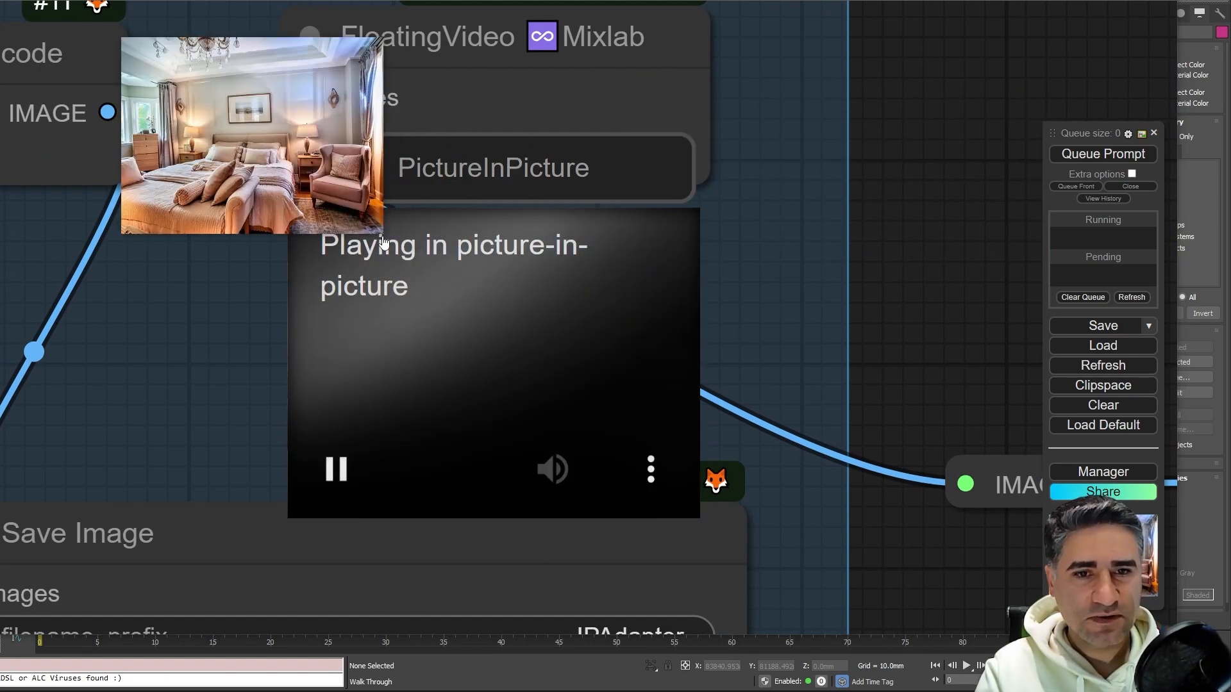
drag(383, 233, 780, 531)
scroll(822, 309, down, 6)
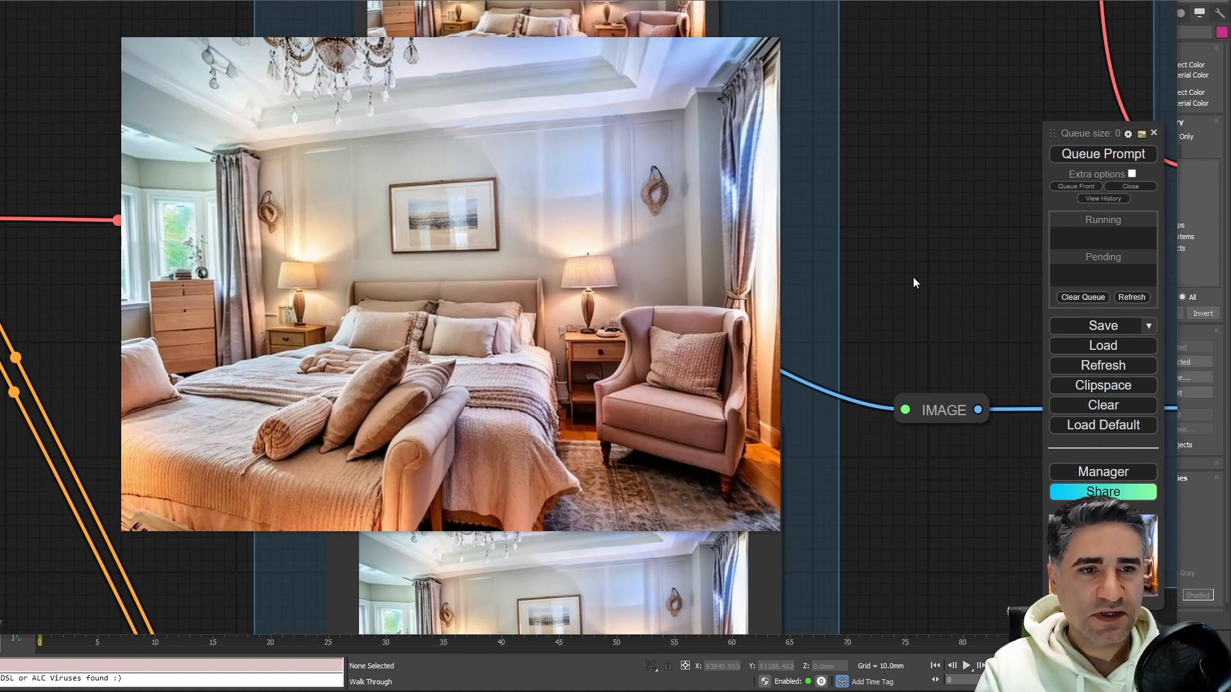
drag(913, 278, 561, 239)
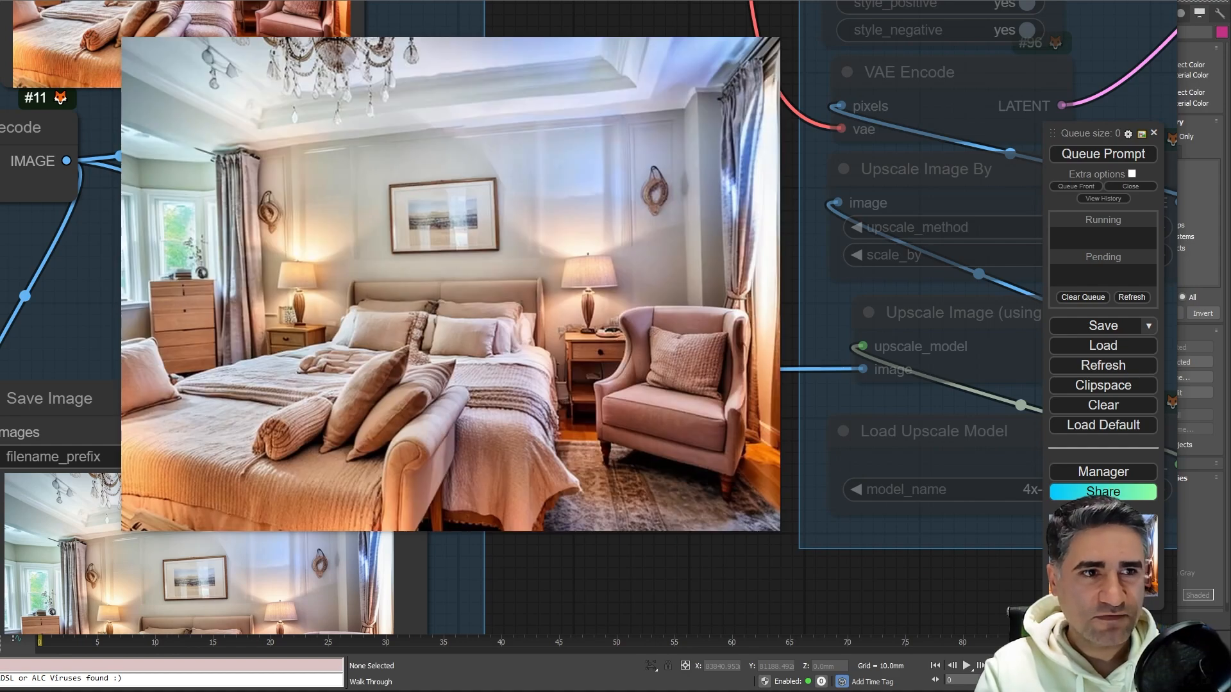
Switch to 3ds Max and fit the floating render window over the Front viewport, beside the Camera02 view
key(alt+Tab)
drag(567, 455, 996, 514)
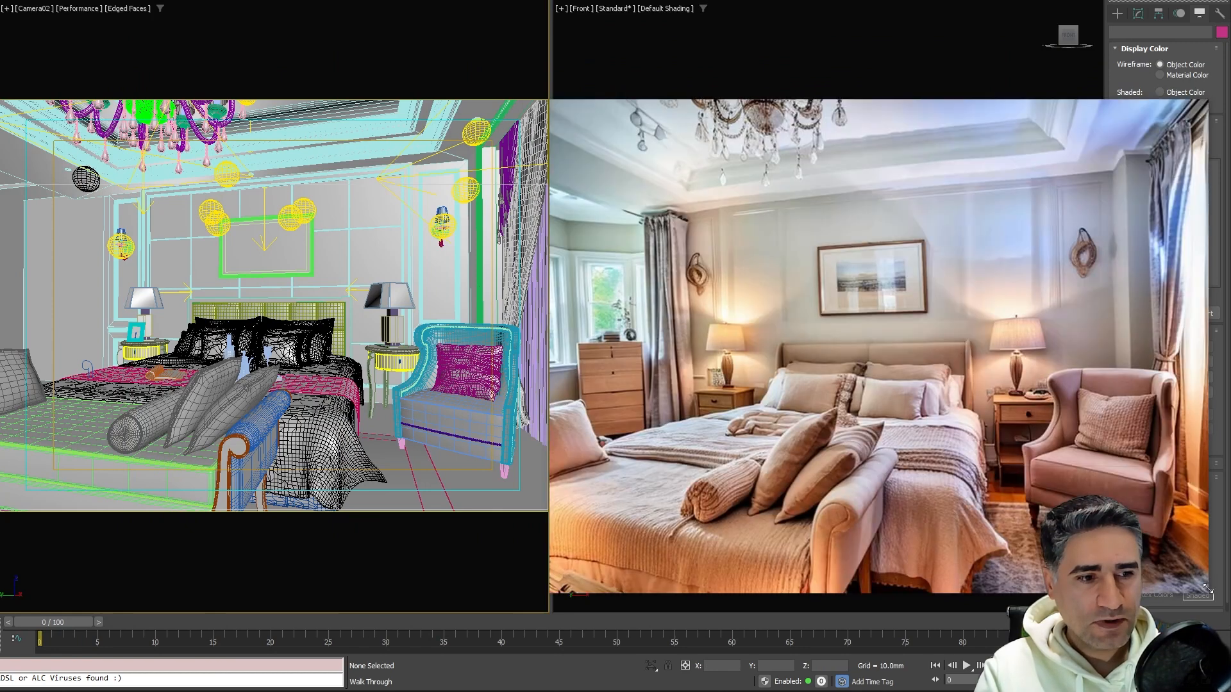
drag(1208, 588, 1101, 511)
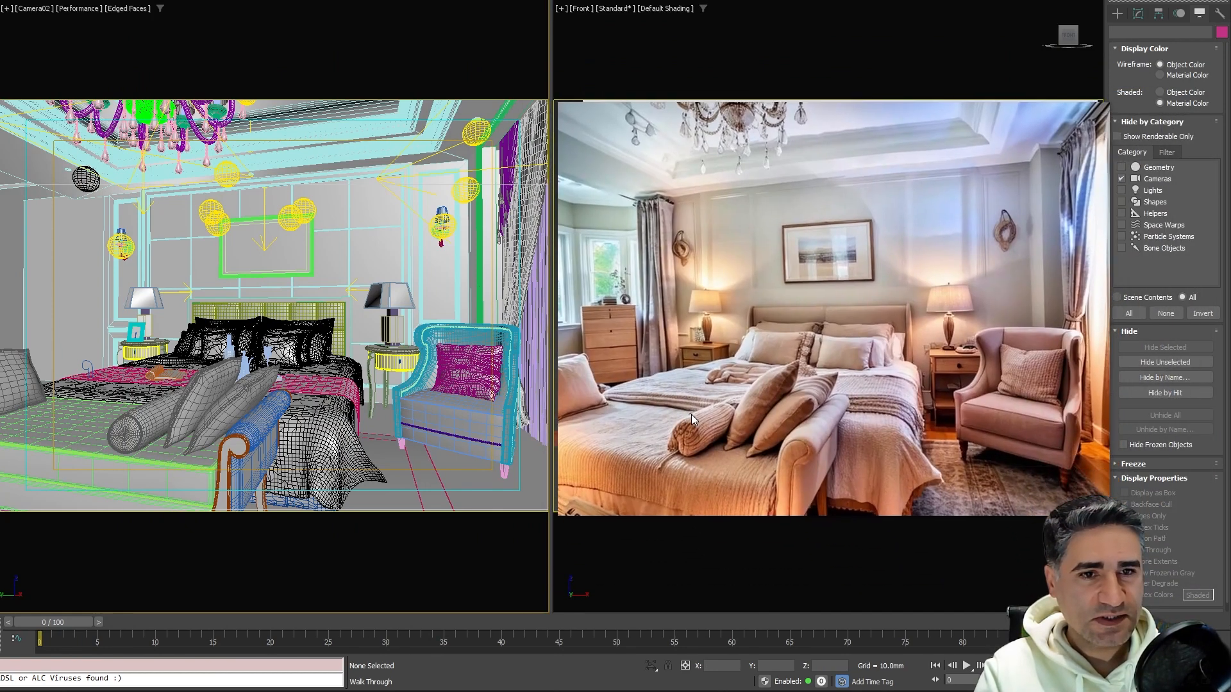
drag(685, 412, 687, 410)
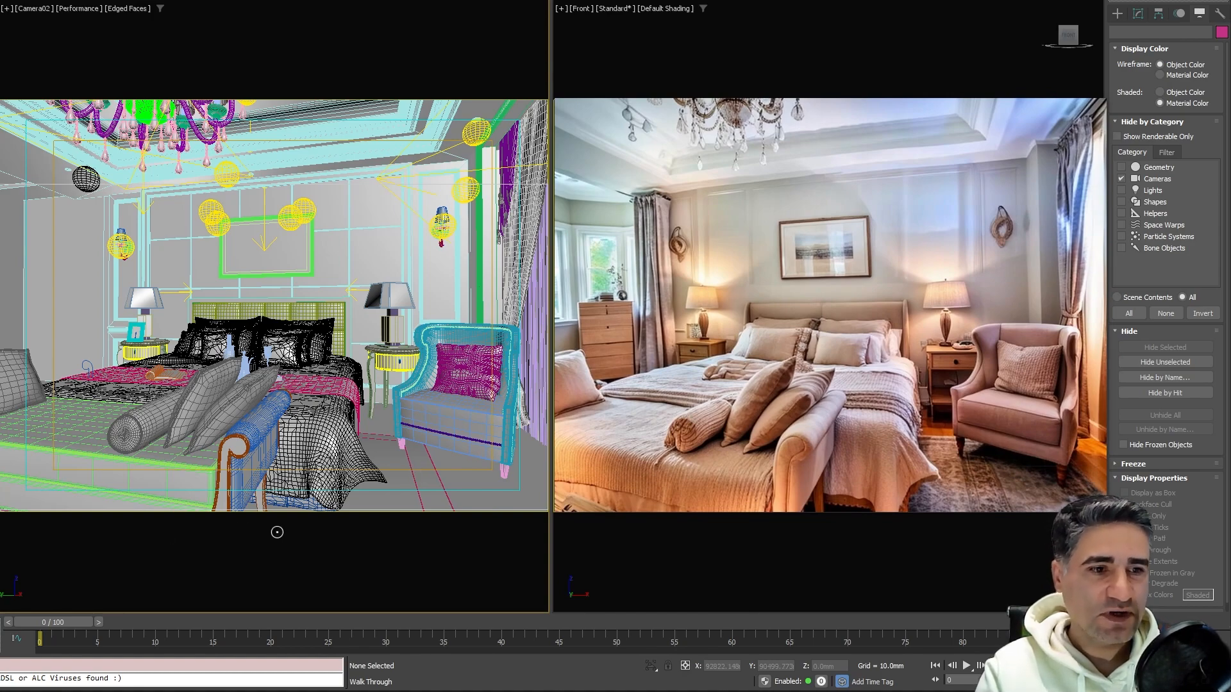
Turn and walk the Camera02 view back to frame the whole bed, chandelier, curtains and flower vase
drag(272, 411, 406, 408)
key(Right)
key(Down)
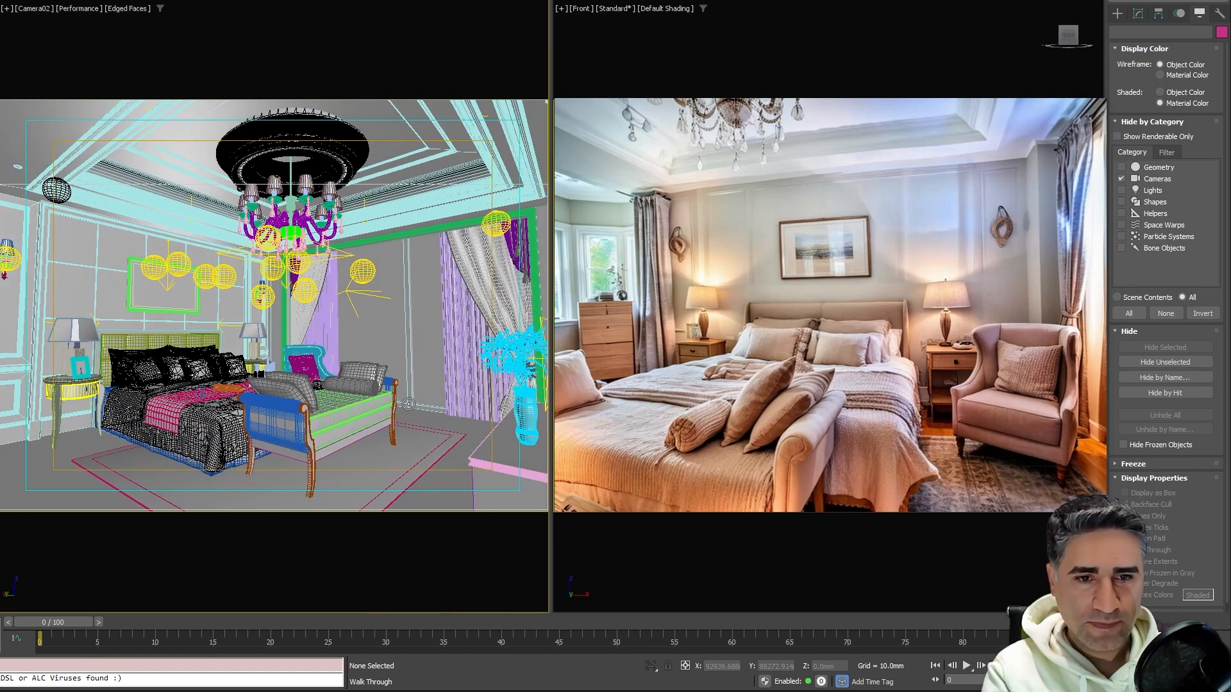
Create a preview image of the Camera02 viewport with edged faces, output to Render0000.jpg
key(shift+v)
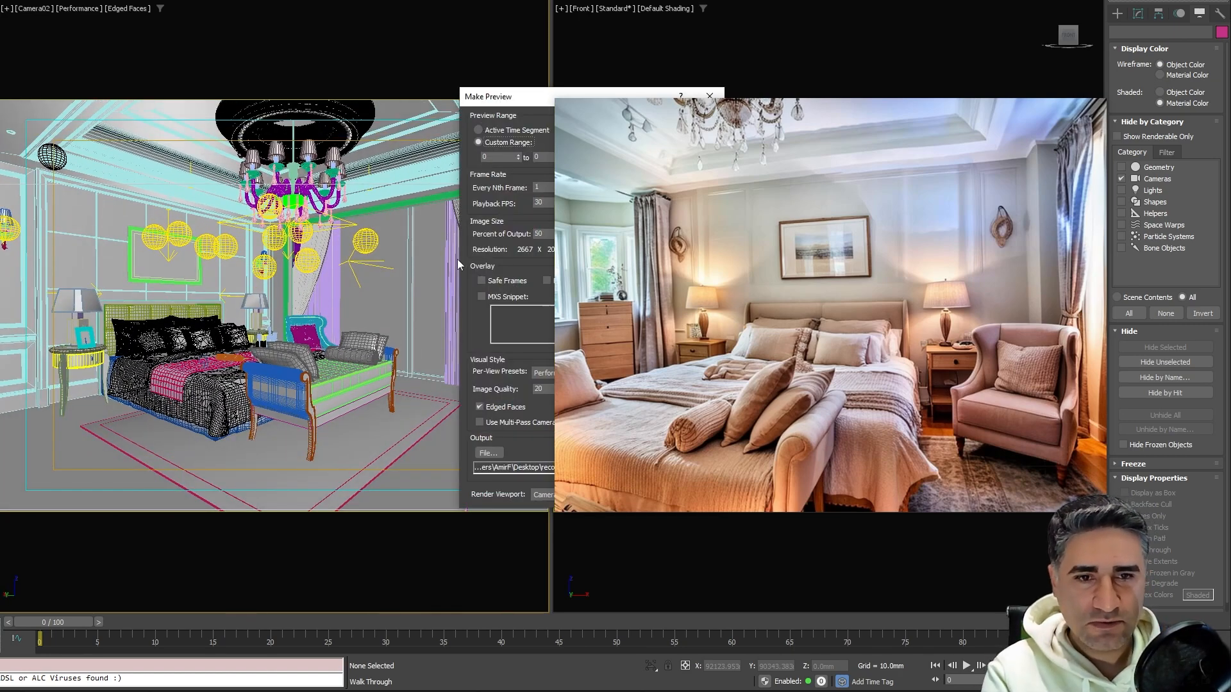
drag(508, 104, 170, 133)
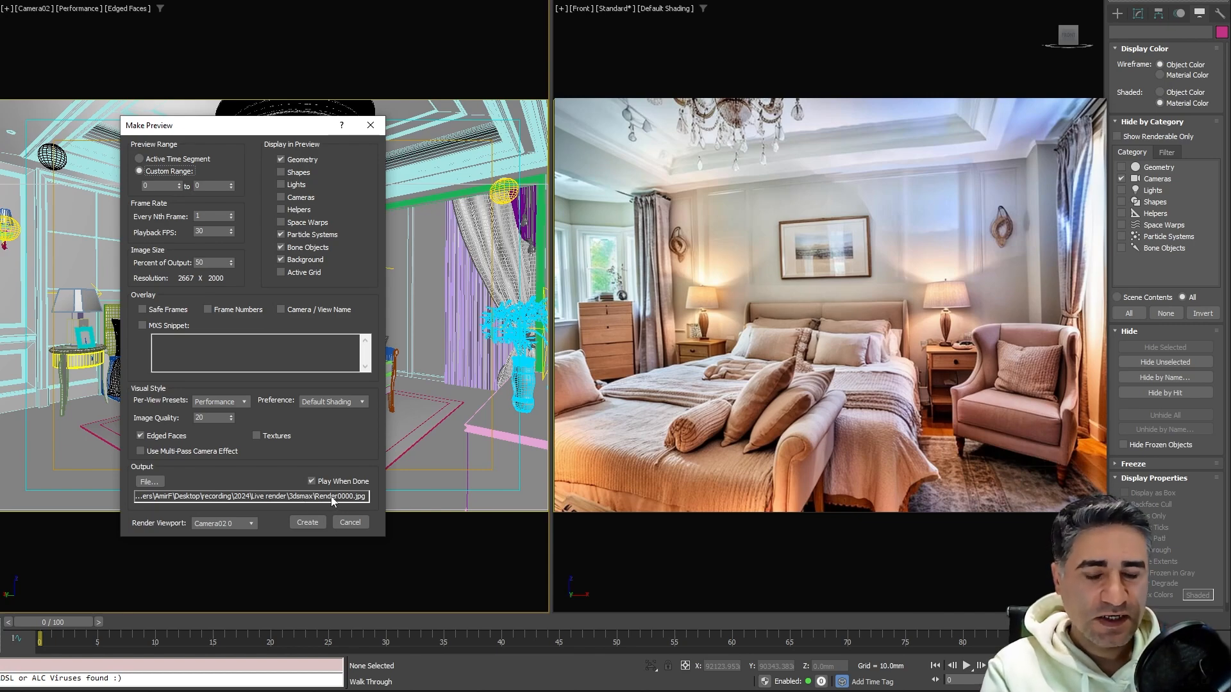
click(306, 522)
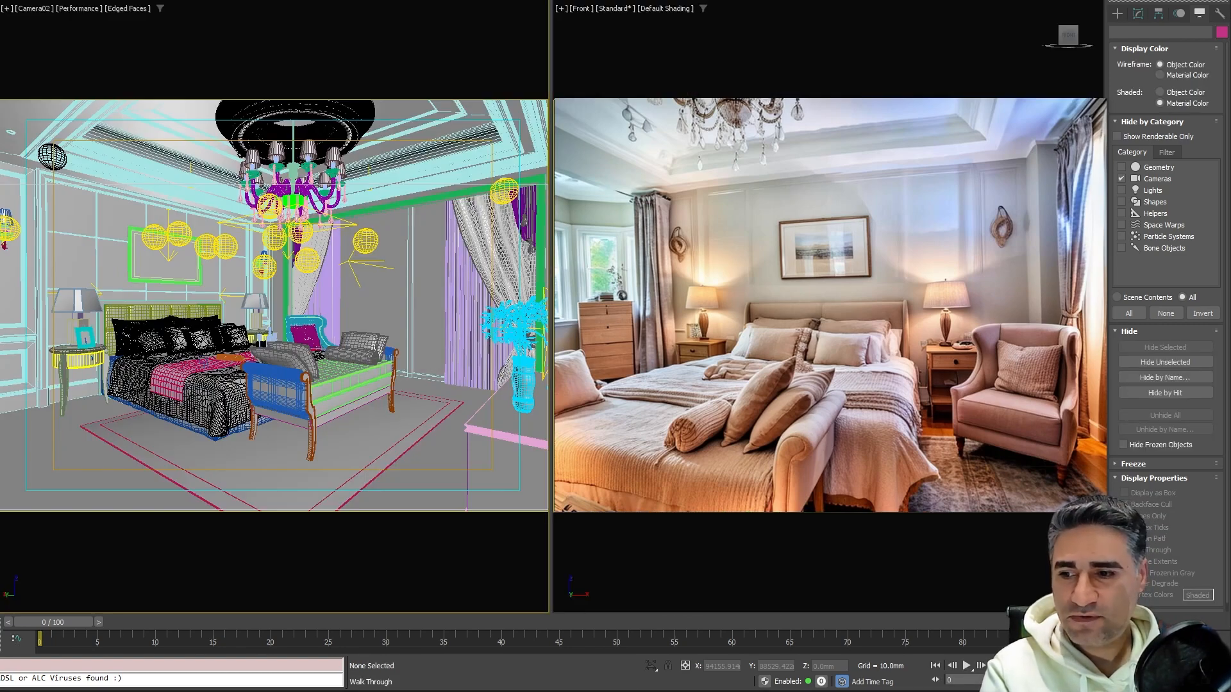
Switch to ComfyUI and check the new viewport image in the Preview Image node above LoadImagesFromPath
key(alt+Tab)
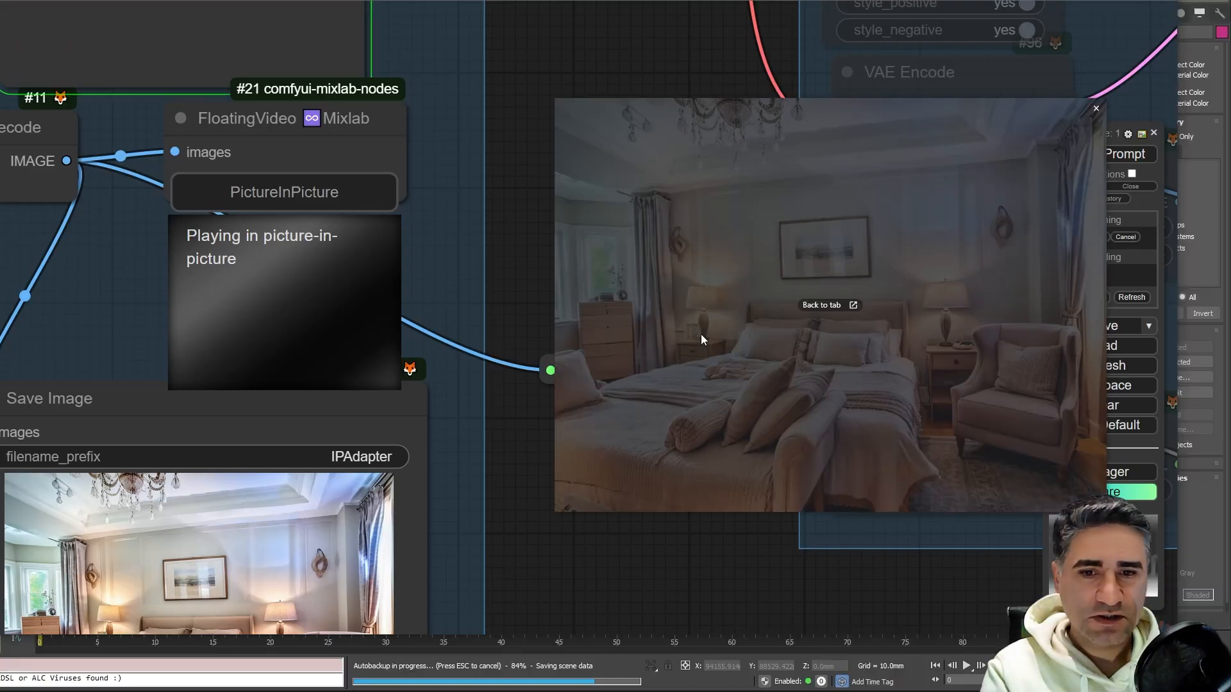
scroll(466, 450, down, 11)
scroll(469, 469, down, 5)
drag(233, 465, 788, 248)
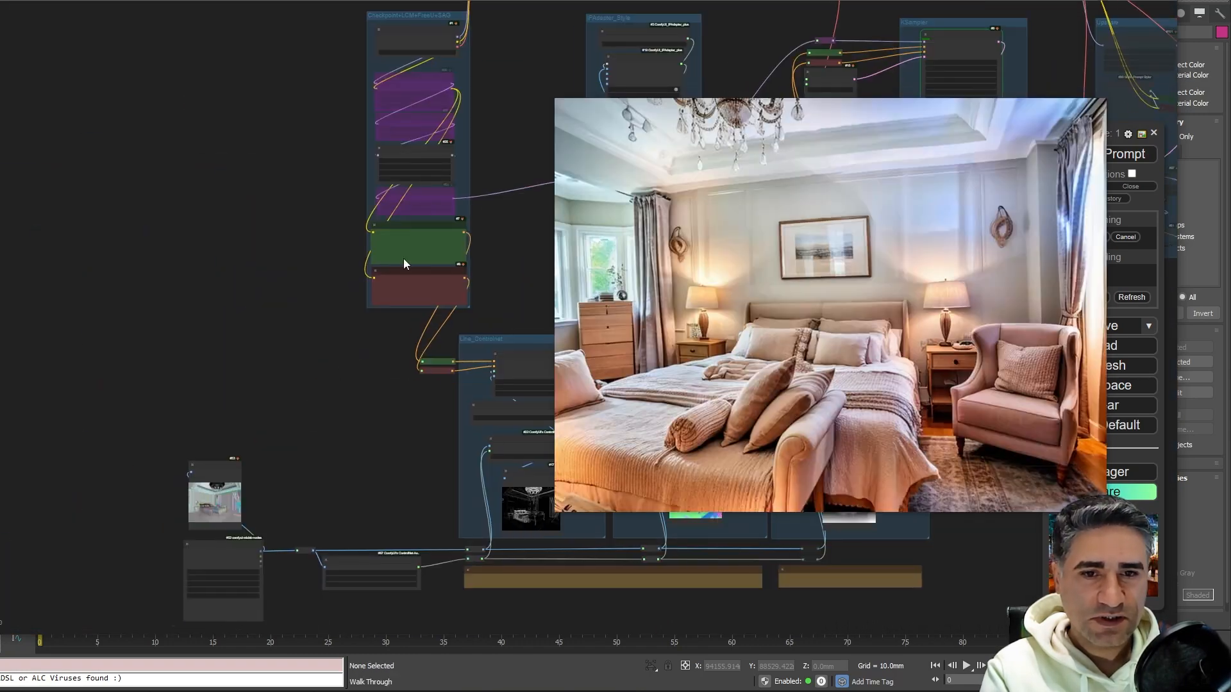
scroll(183, 536, up, 7)
scroll(191, 517, up, 15)
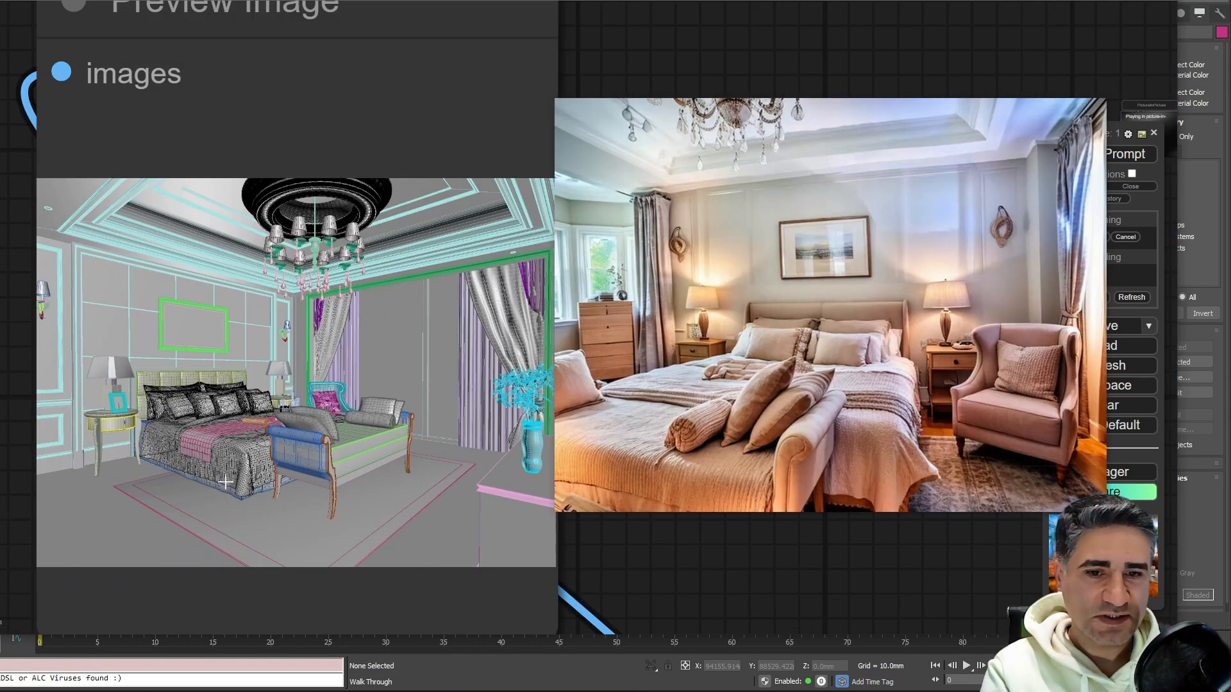
scroll(258, 445, down, 14)
scroll(210, 373, up, 4)
scroll(210, 373, up, 6)
scroll(373, 425, down, 6)
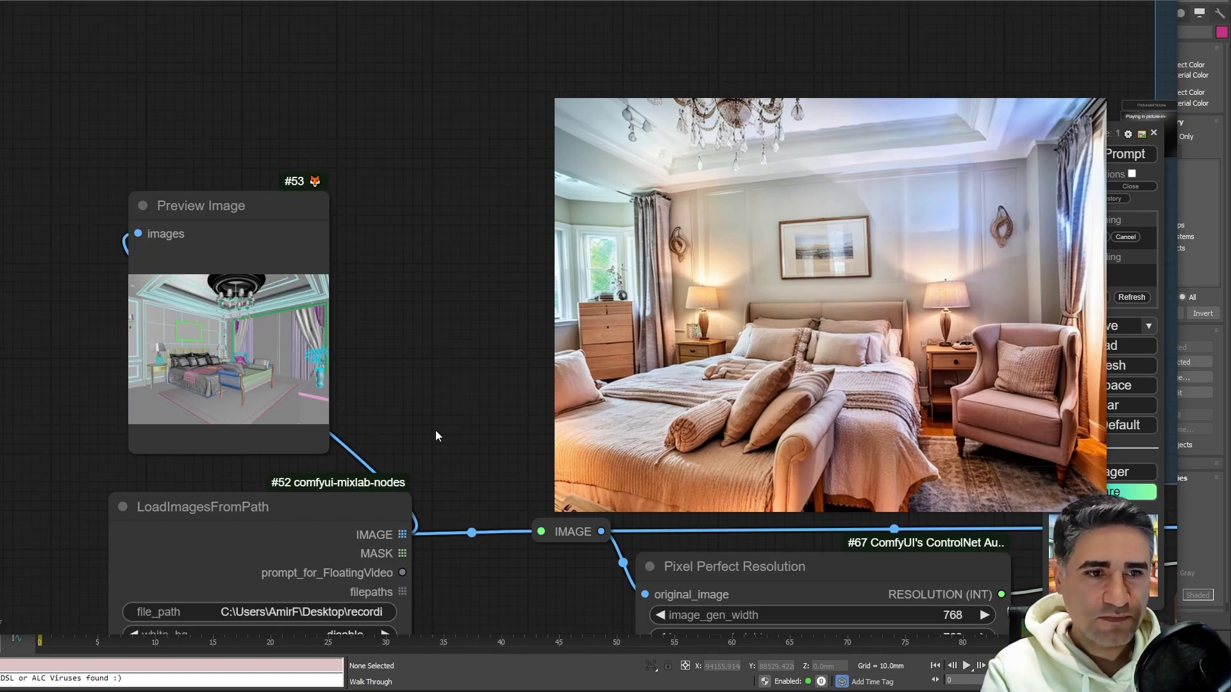
Examine the Realistic Lineart preview generated from the new camera view
drag(381, 326, 6, 192)
drag(448, 483, 81, 549)
scroll(79, 575, down, 4)
drag(432, 550, 253, 586)
scroll(79, 580, down, 2)
scroll(165, 394, up, 10)
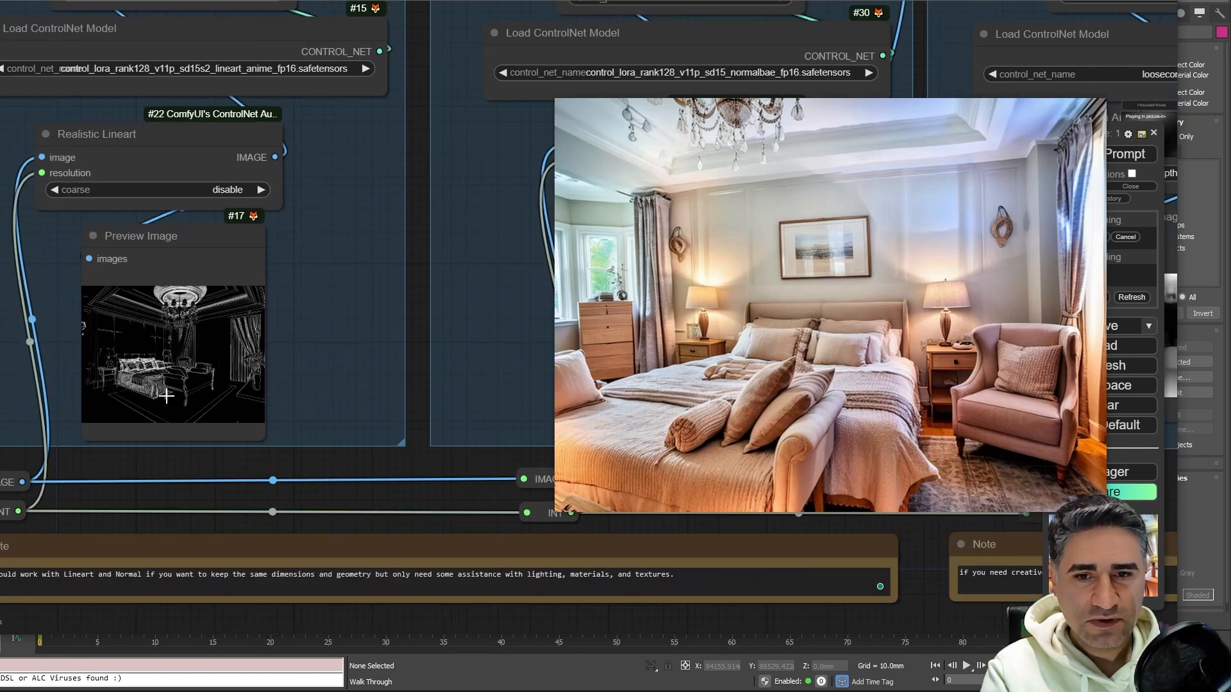
Examine the BAE Normal Map and Depth Anything previews and compare them with the floating render
scroll(169, 364, down, 6)
drag(403, 447, 102, 443)
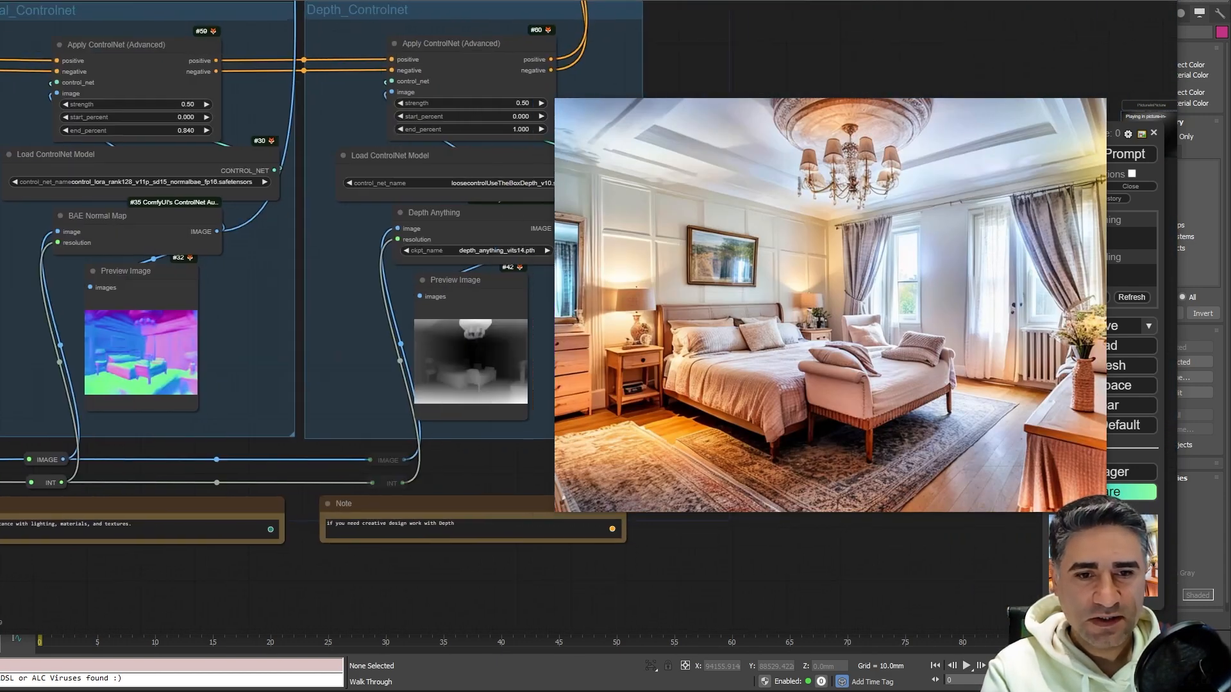
scroll(86, 370, up, 5)
scroll(88, 371, up, 5)
drag(441, 508, 0, 495)
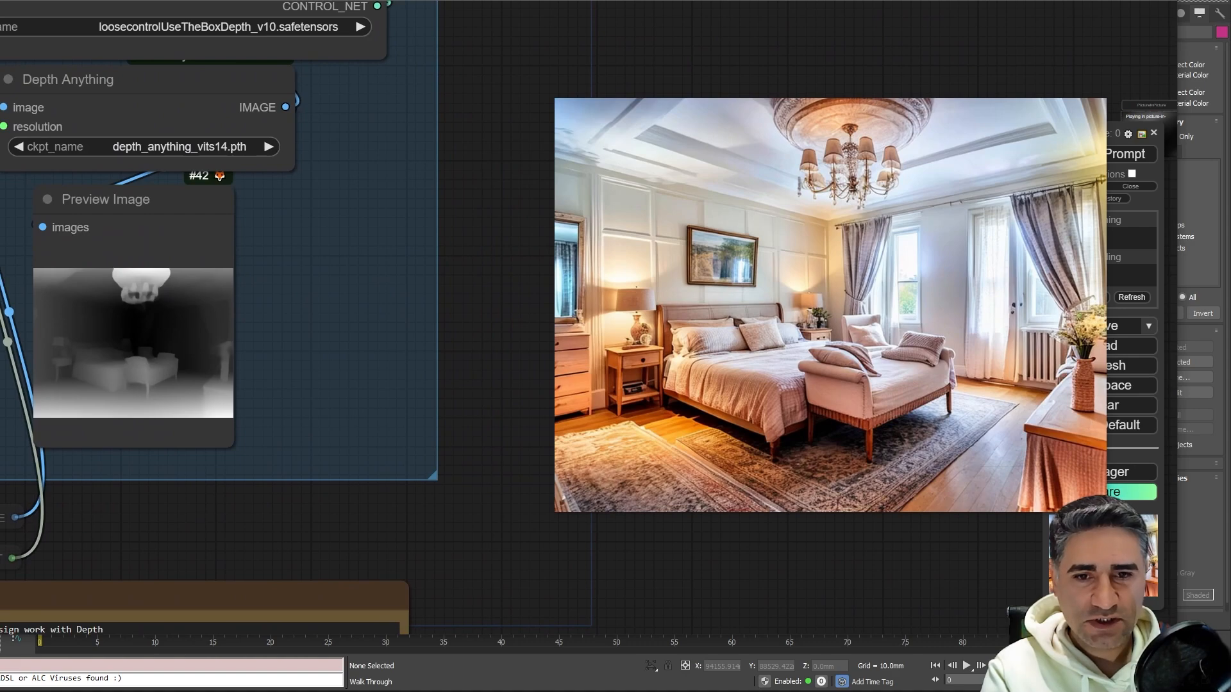
scroll(228, 417, down, 5)
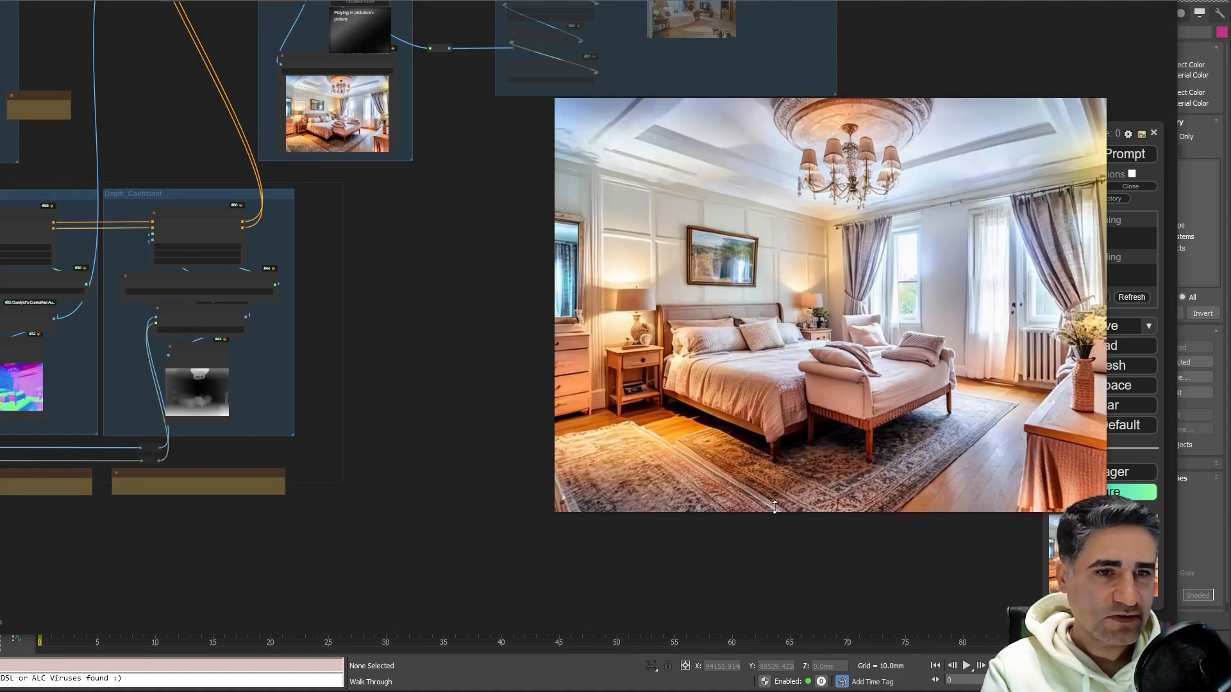
Switch to 3ds Max and walk the PhysCamera001 view through the bedroom, framing the bed with the desk chair beside it
key(alt+Tab)
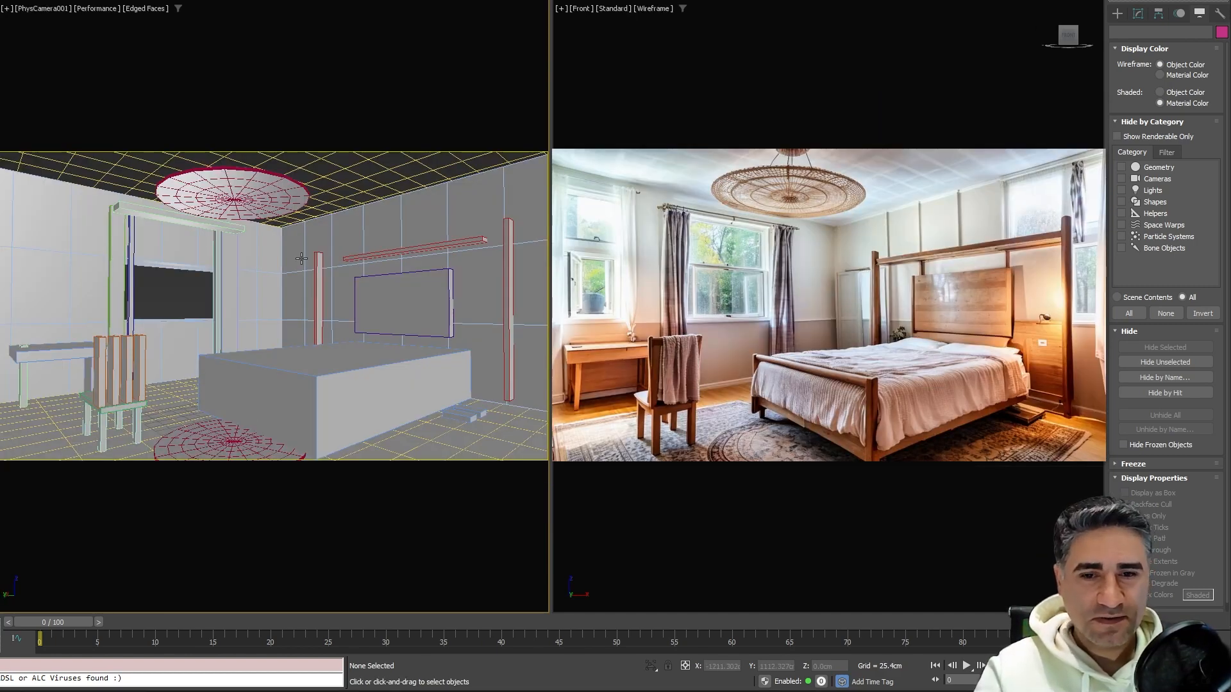
drag(226, 405, 304, 388)
key(Up)
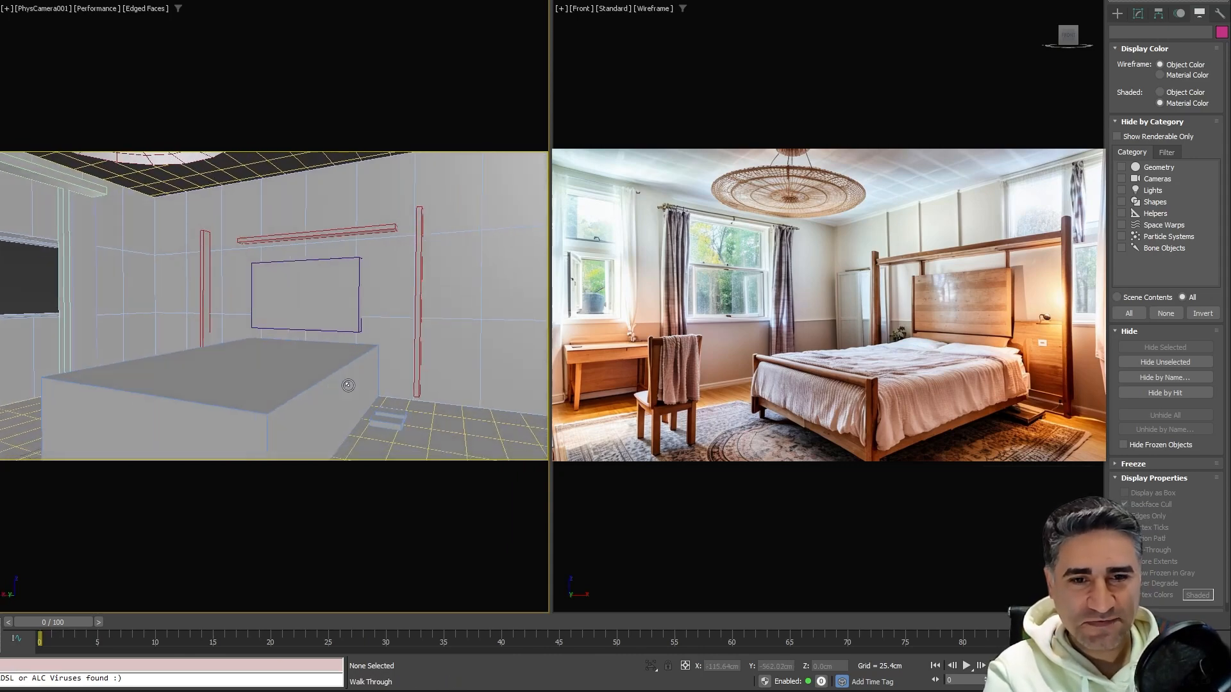
key(Left)
key(Right)
key(Up)
key(Down)
key(Left)
key(Left)
right_click(304, 387)
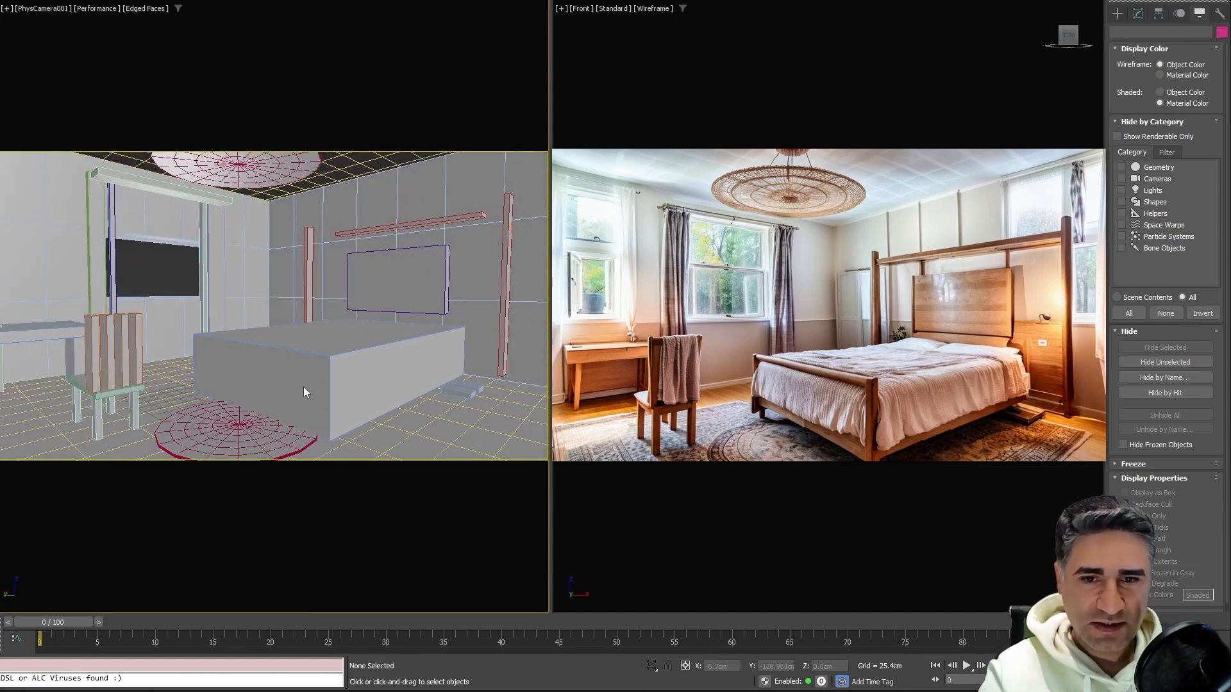
Create a single-frame preview of the PhysCamera001 viewport with edged faces, output to Render0000.jpg
key(shift+v)
drag(547, 97, 200, 122)
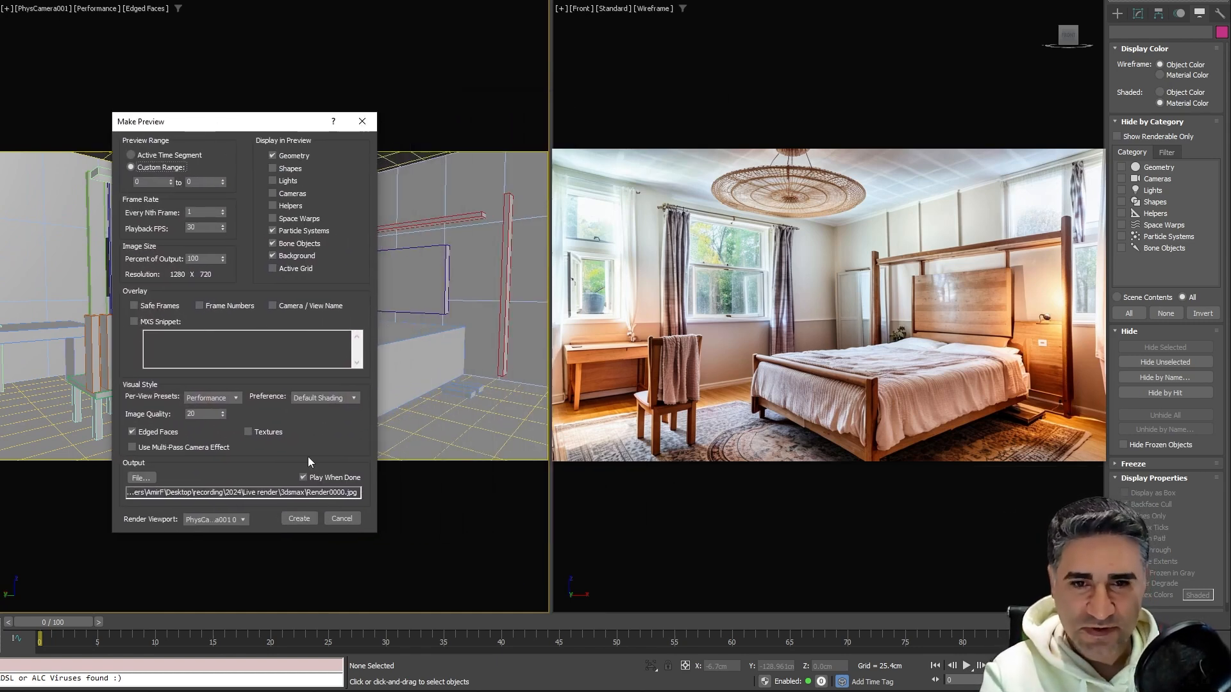
click(298, 519)
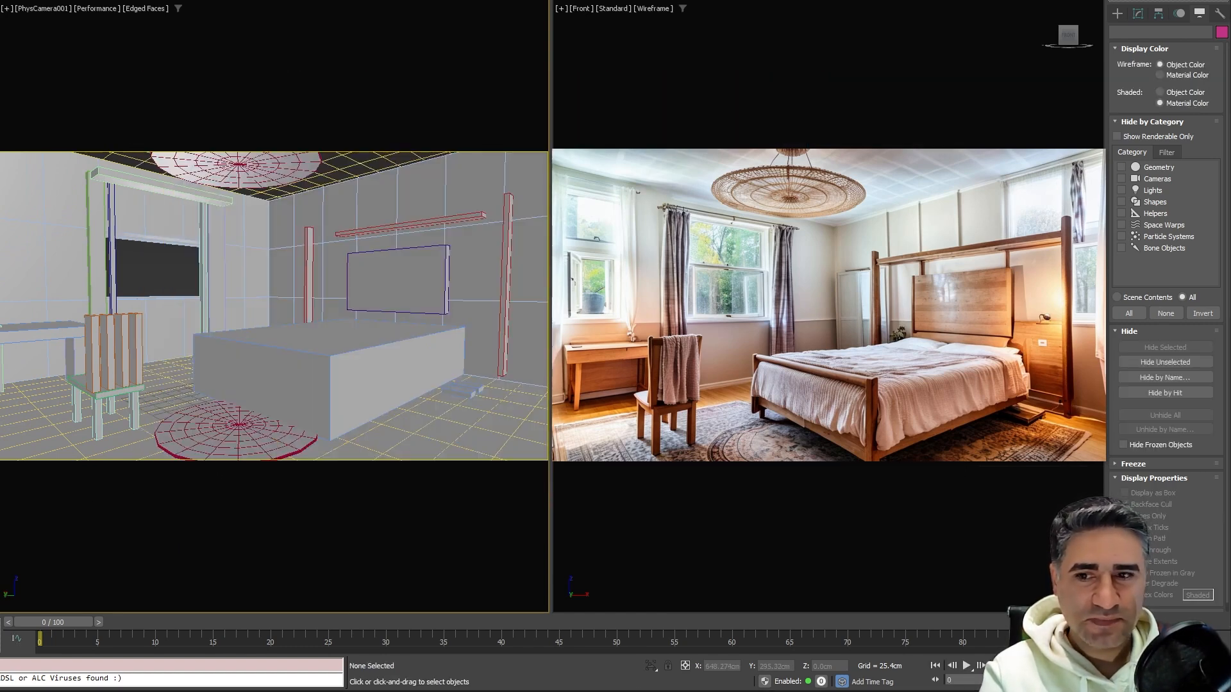
mouse_move(754, 370)
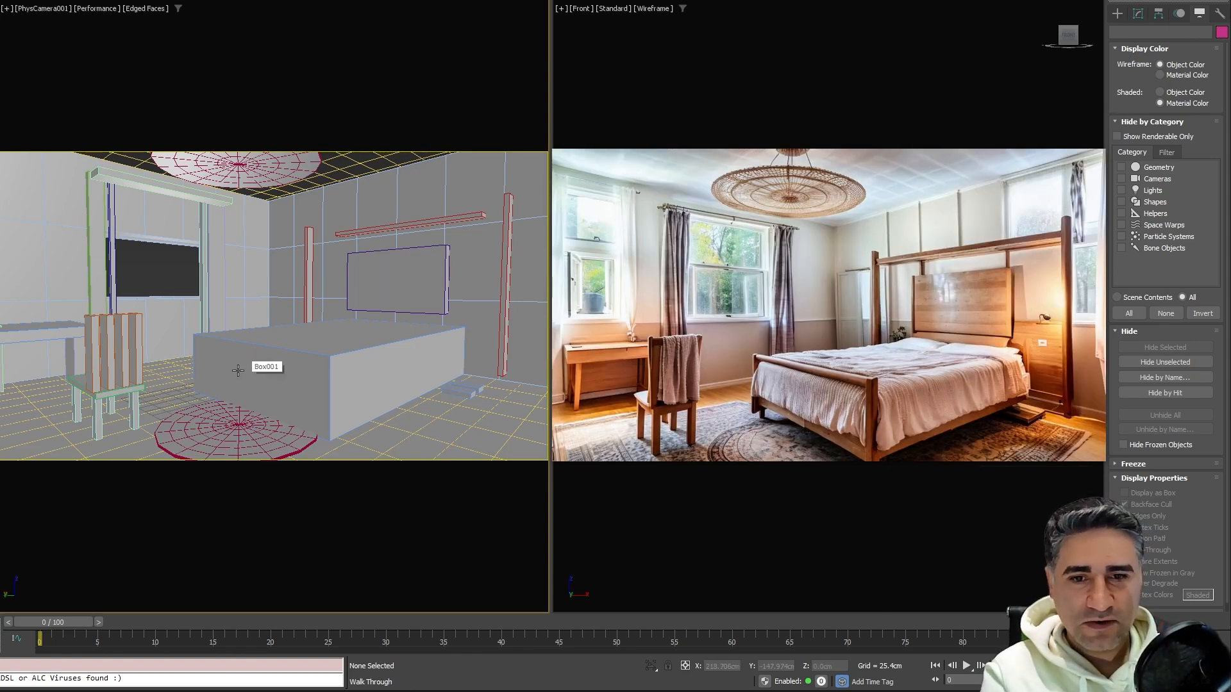
Walk the PhysCamera001 view around the bed to bring the chair to its opposite side, and create another preview to Render0000.jpg
drag(230, 375, 423, 368)
key(Up)
key(Down)
key(Left)
key(shift+v)
drag(508, 111, 298, 96)
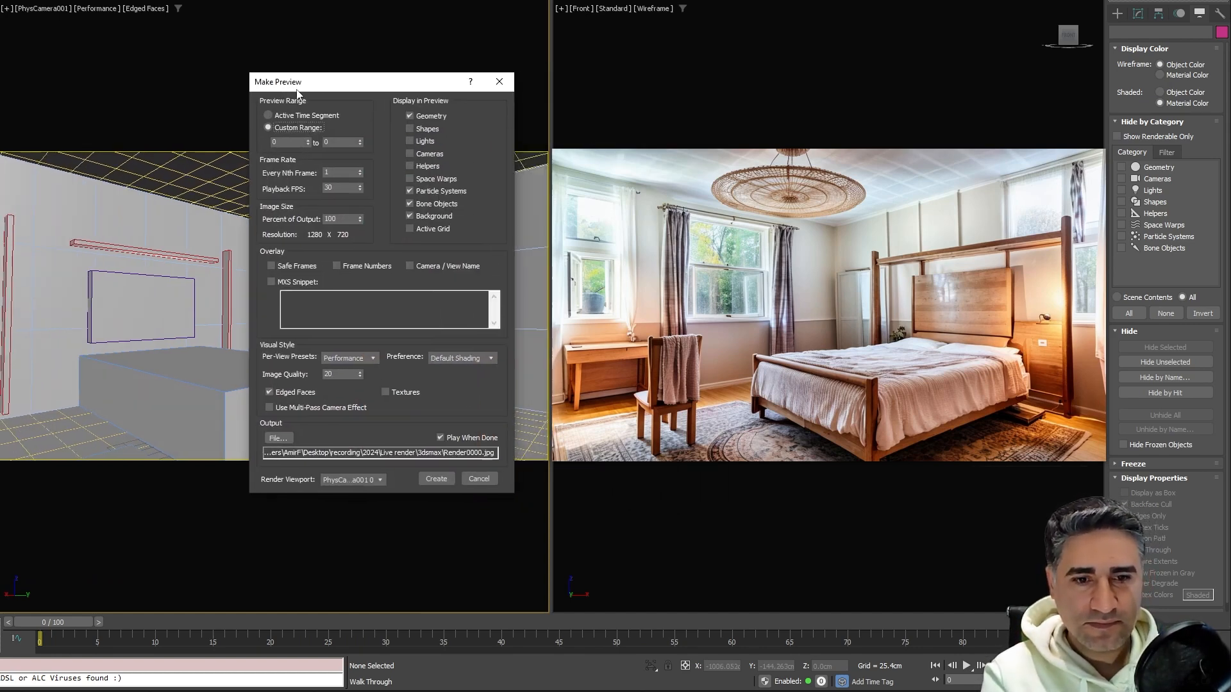
click(435, 479)
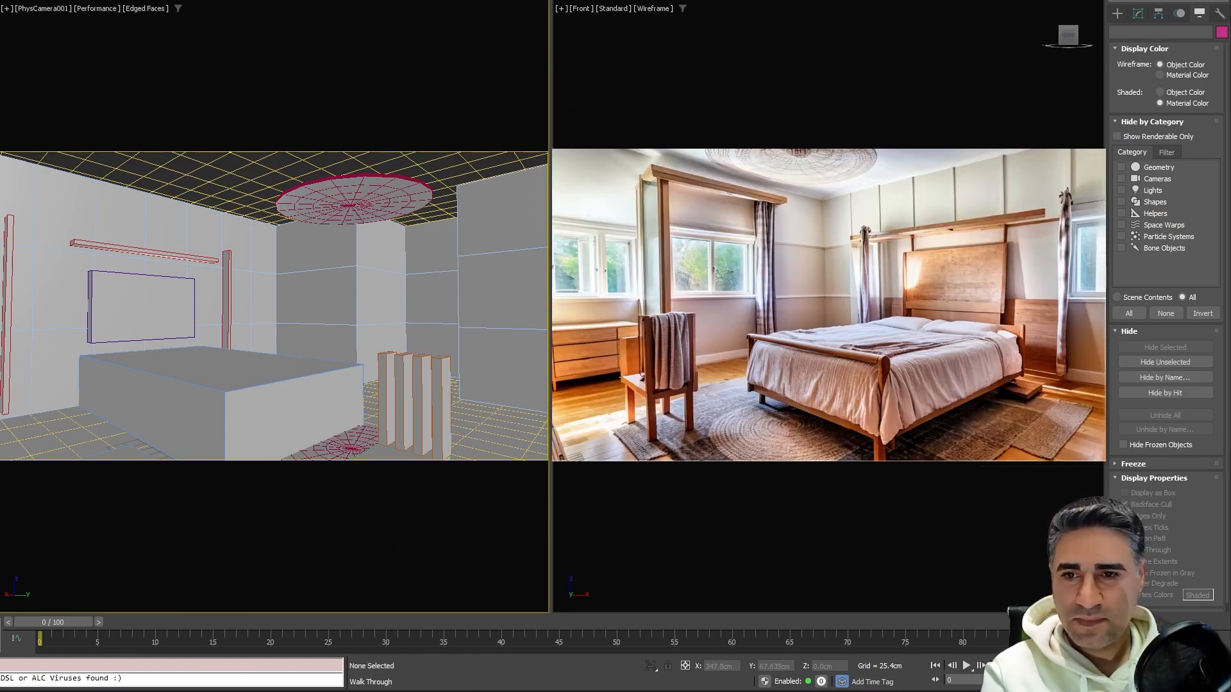
Open Style (1).png from the style folder and compare the reference bedroom with the floating render
drag(0, 159, 479, 160)
click(604, 151)
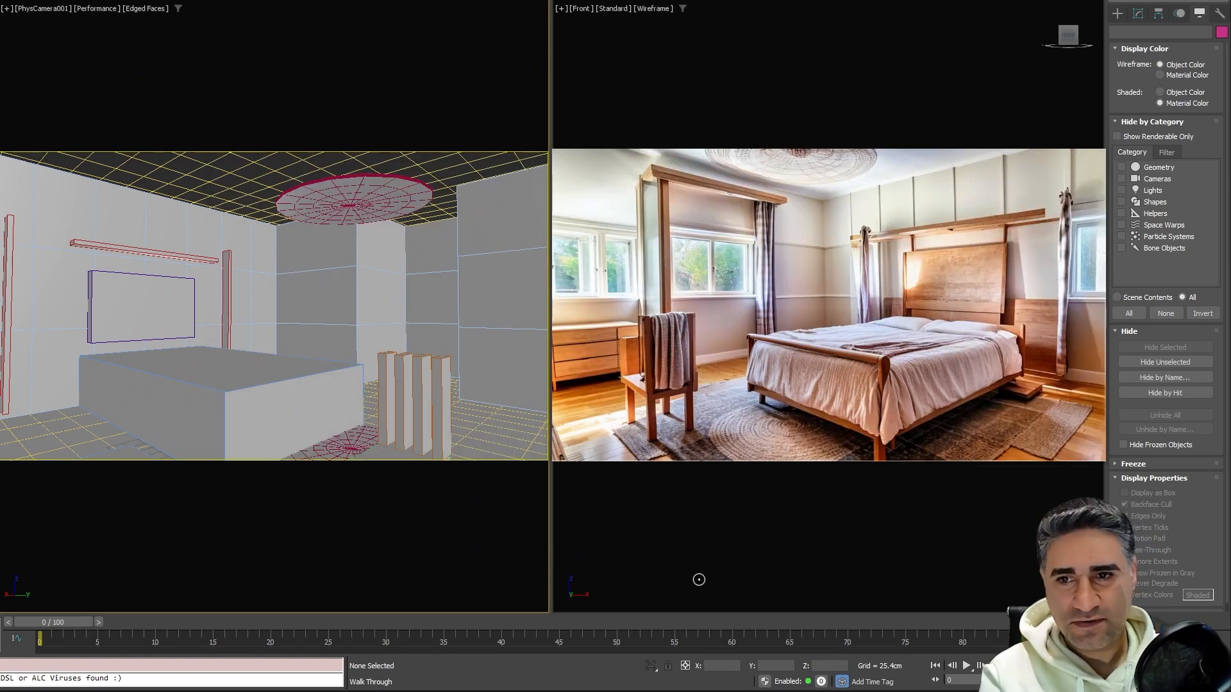
drag(0, 125, 375, 92)
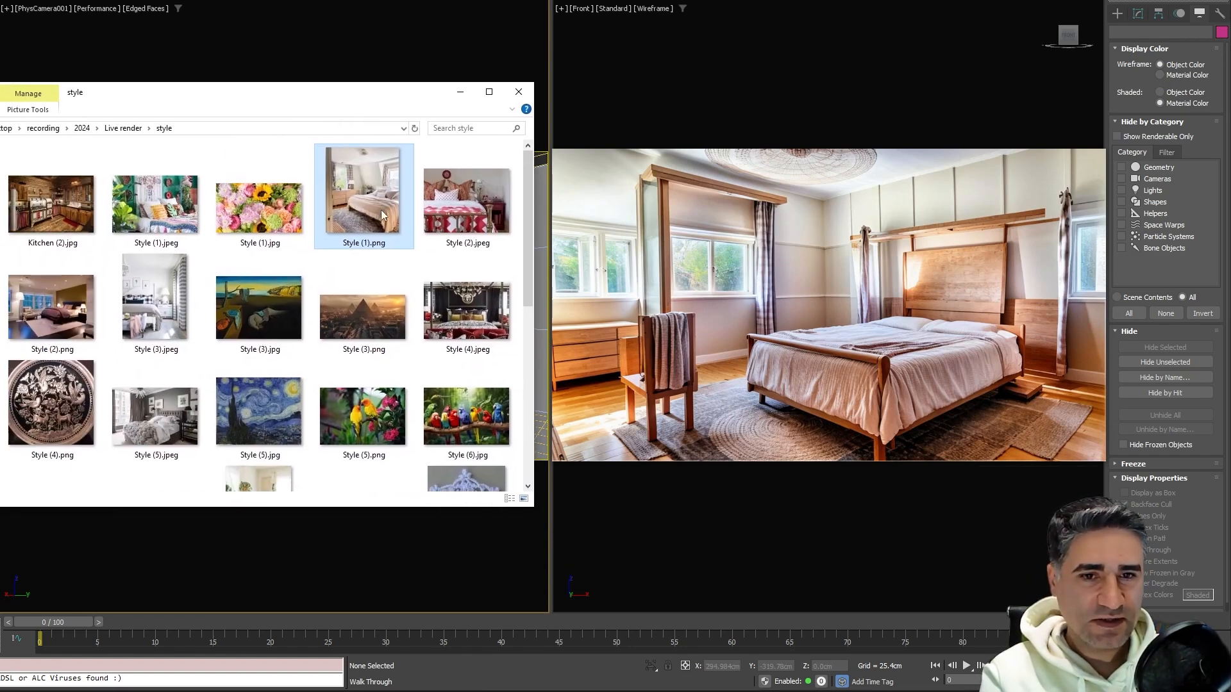
double_click(383, 216)
scroll(476, 409, up, 3)
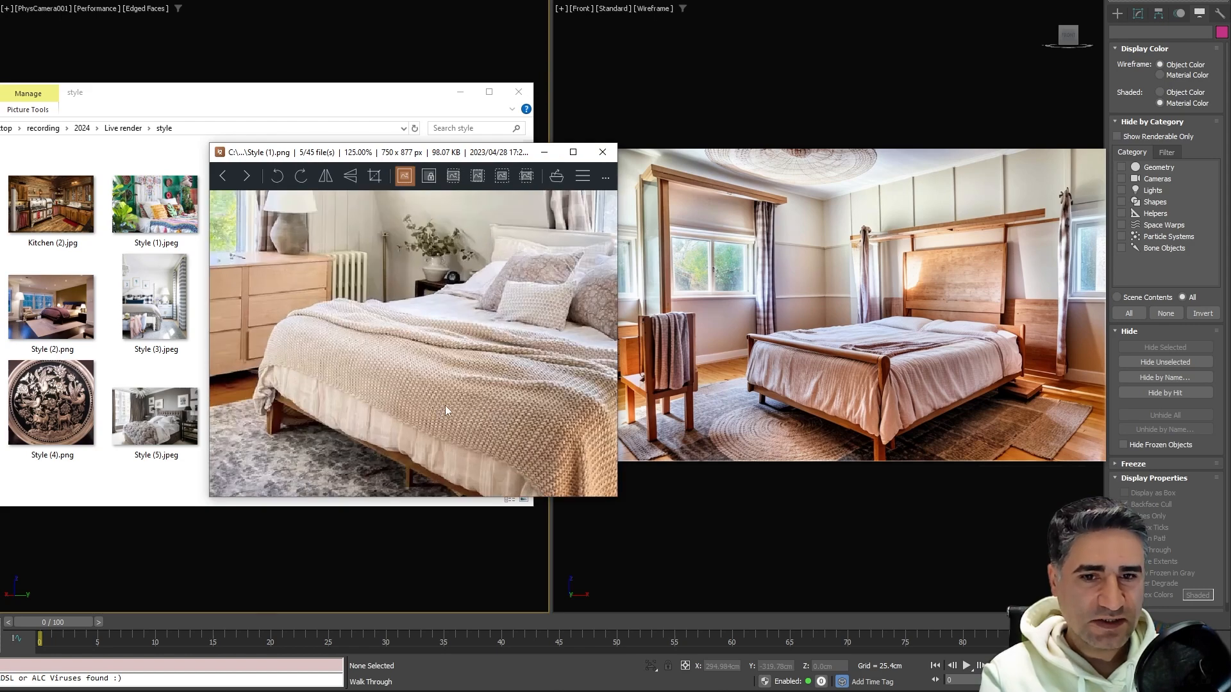
scroll(445, 405, down, 3)
click(603, 152)
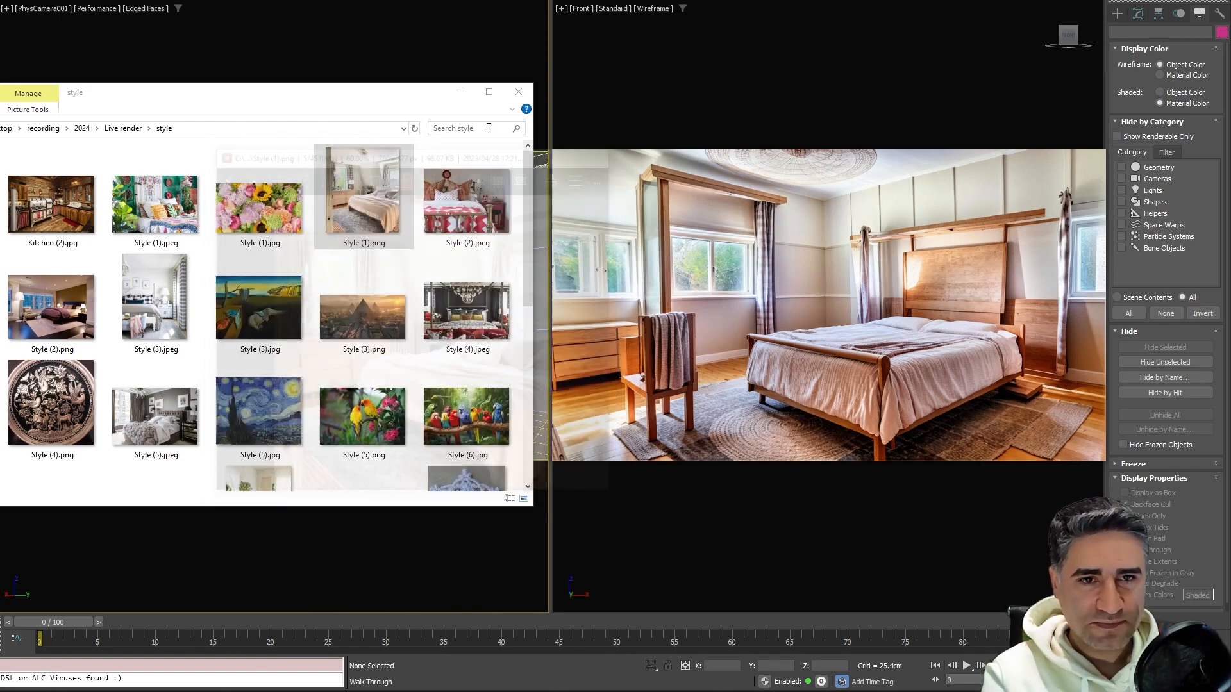
drag(407, 97, 0, 125)
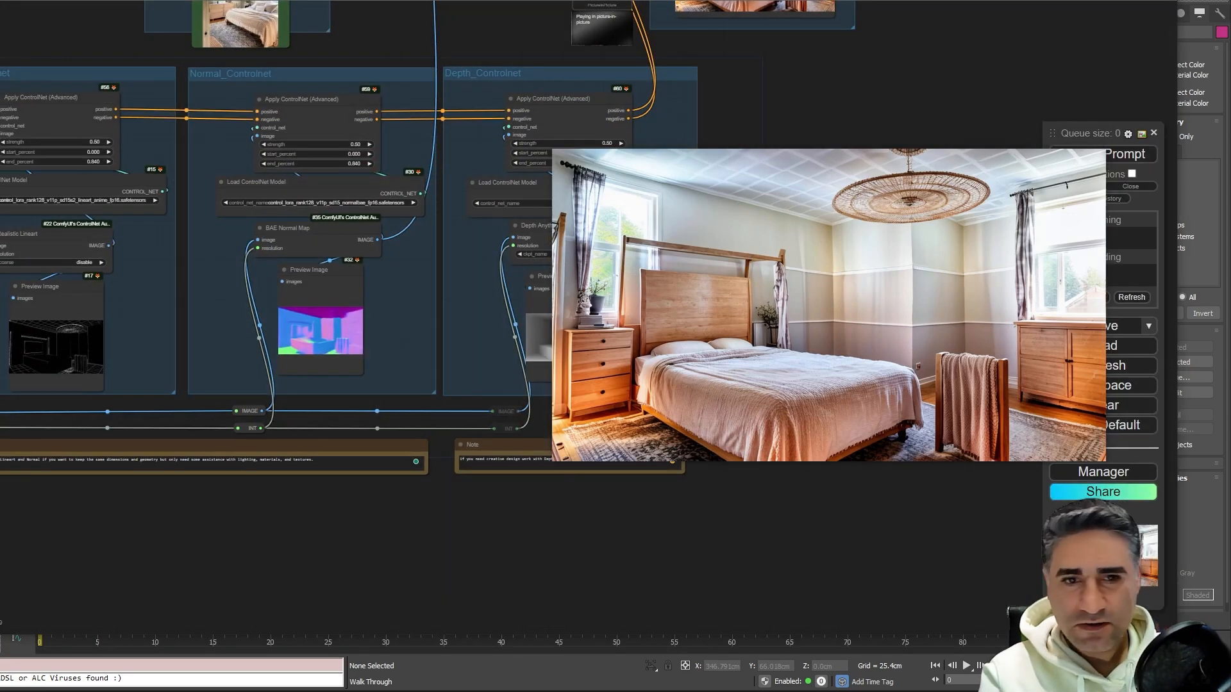
In ComfyUI, set the strength of the Normal_Controlnet group's Apply ControlNet node to 0.10
drag(369, 43, 488, 63)
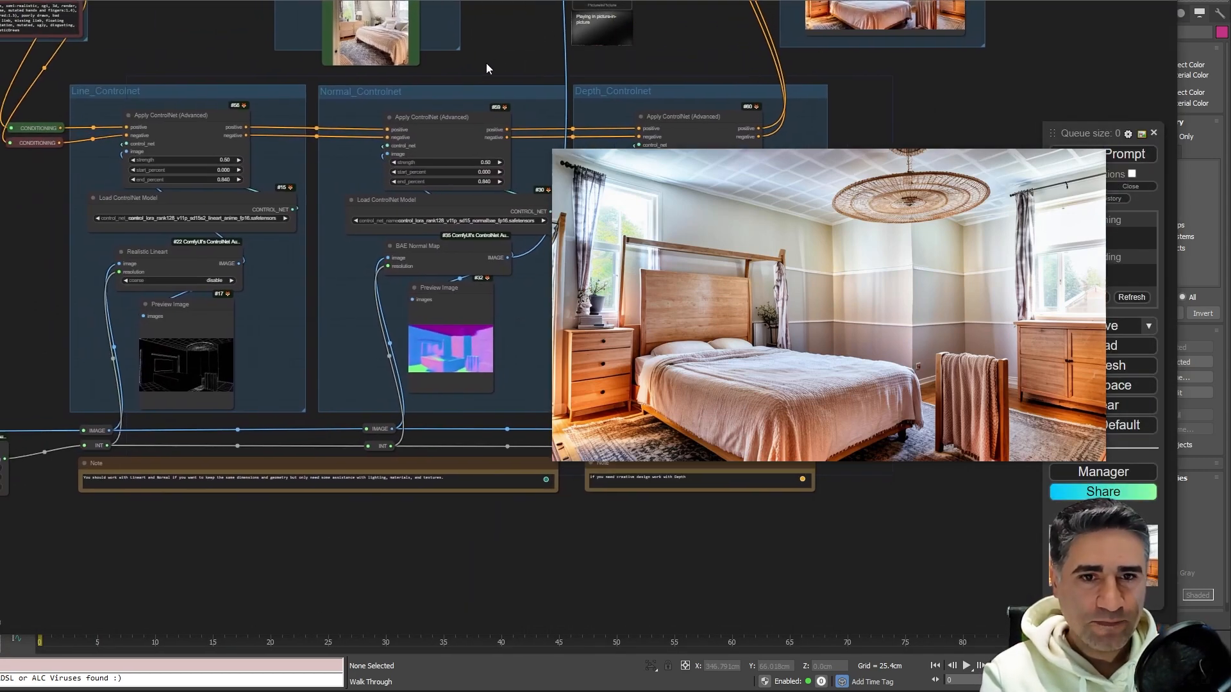
scroll(480, 68, up, 9)
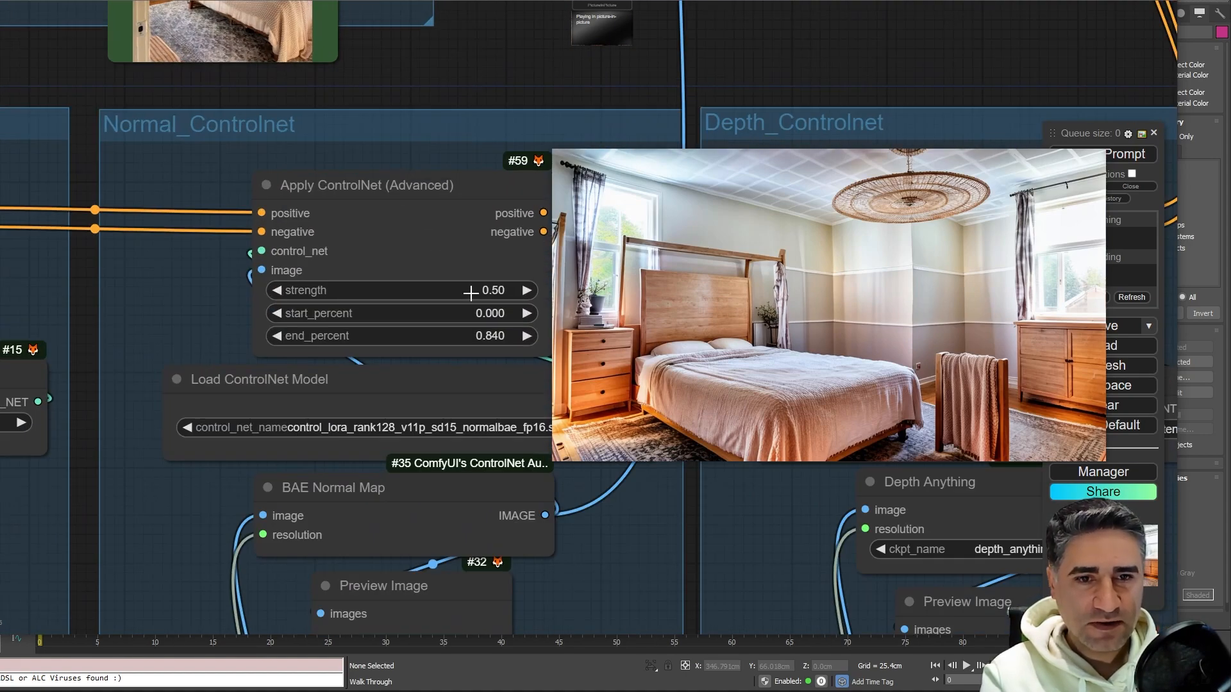
click(471, 293)
key(Return)
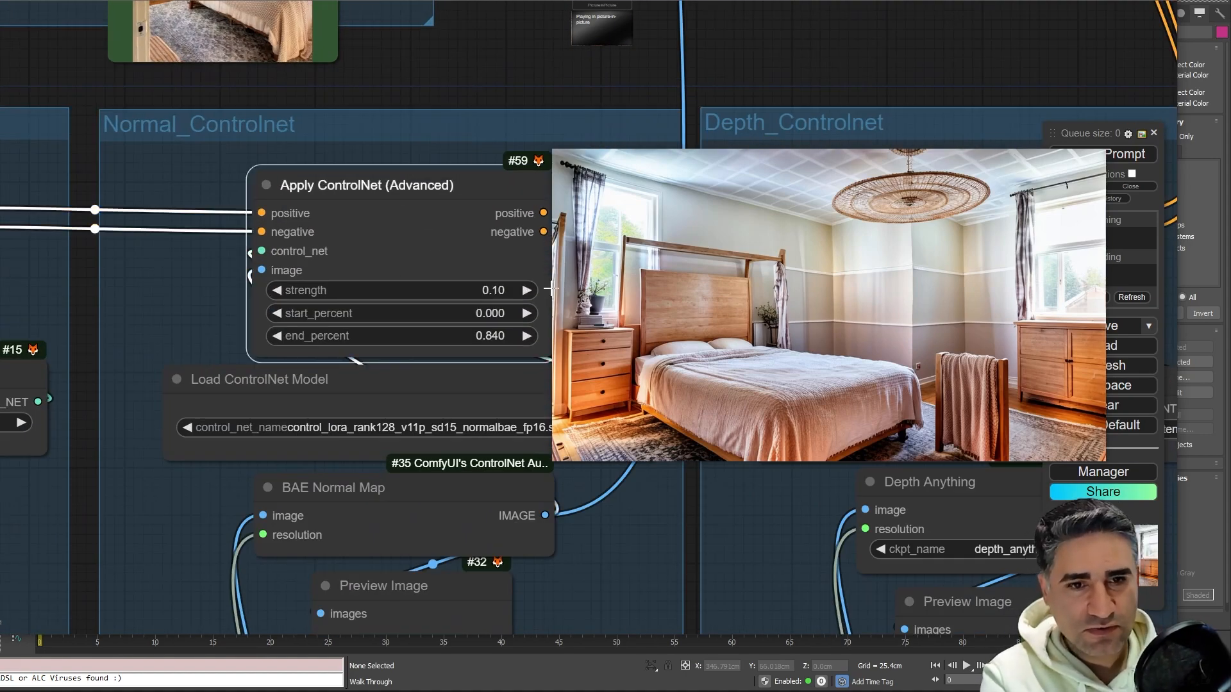
Set the Apply ControlNet strength in the Line_Controlnet group to 0.10
drag(120, 104, 791, 163)
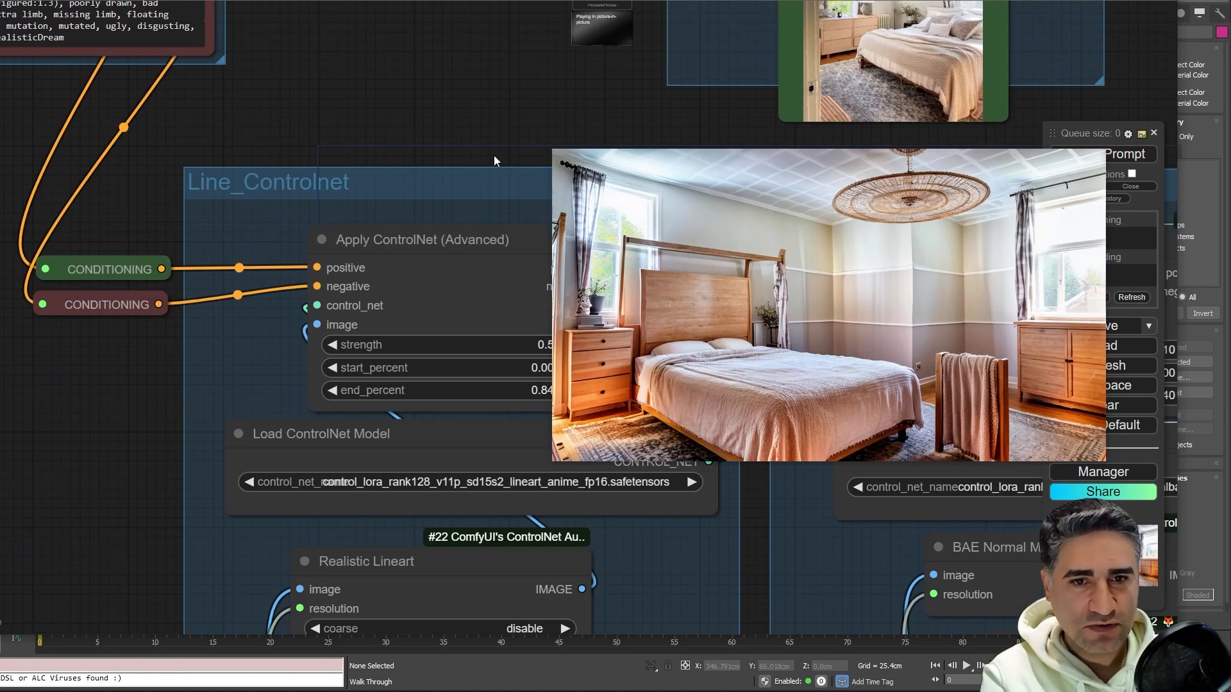
drag(495, 155, 245, 80)
click(289, 265)
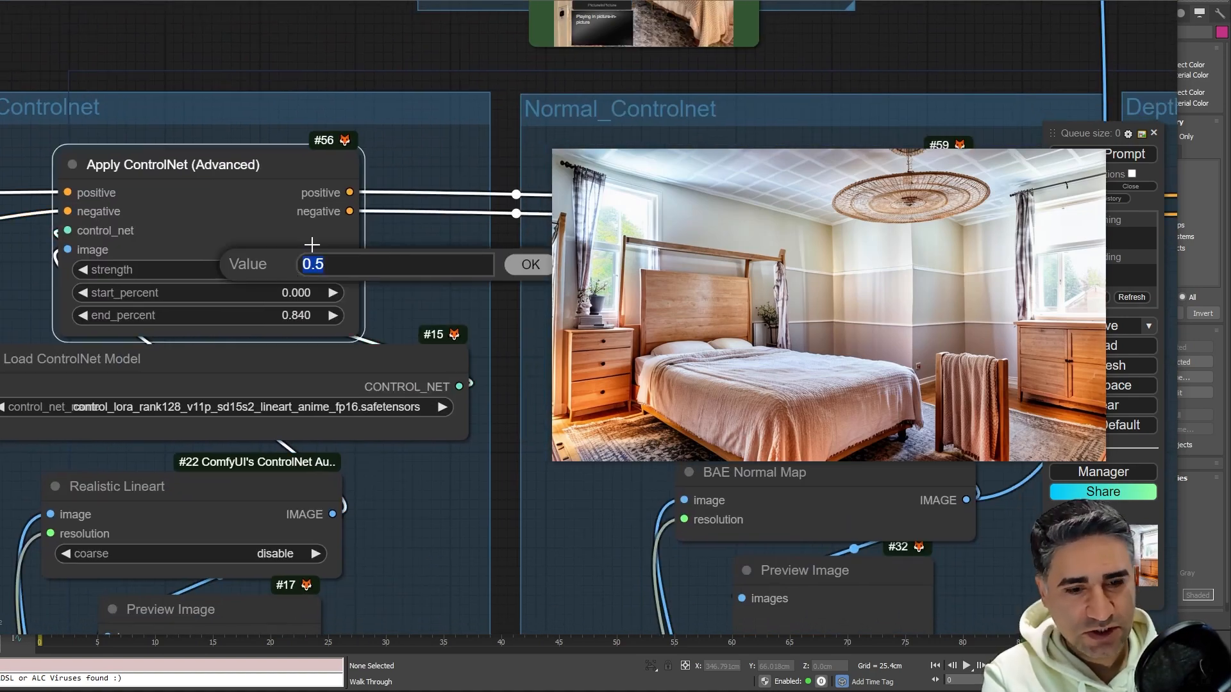
drag(434, 64, 359, 79)
scroll(354, 80, down, 6)
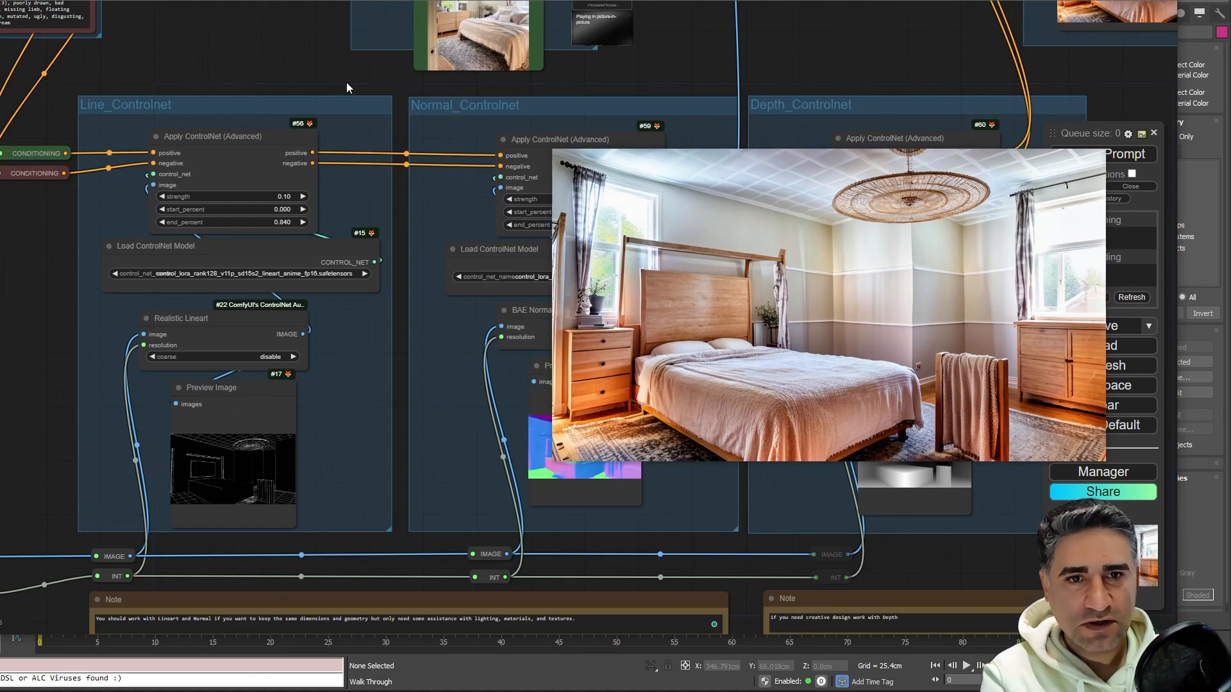
Set the Apply ControlNet strength in the Depth_Controlnet group to 0.80
drag(432, 73, 186, 92)
drag(481, 79, 102, 71)
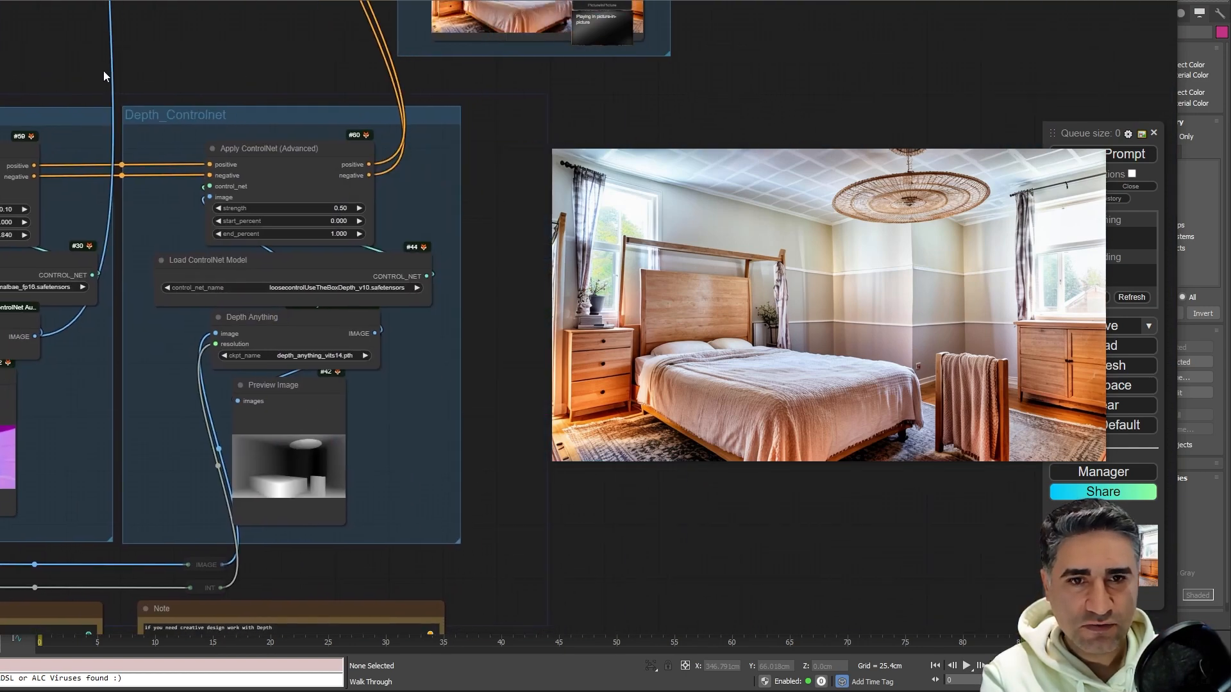
click(320, 208)
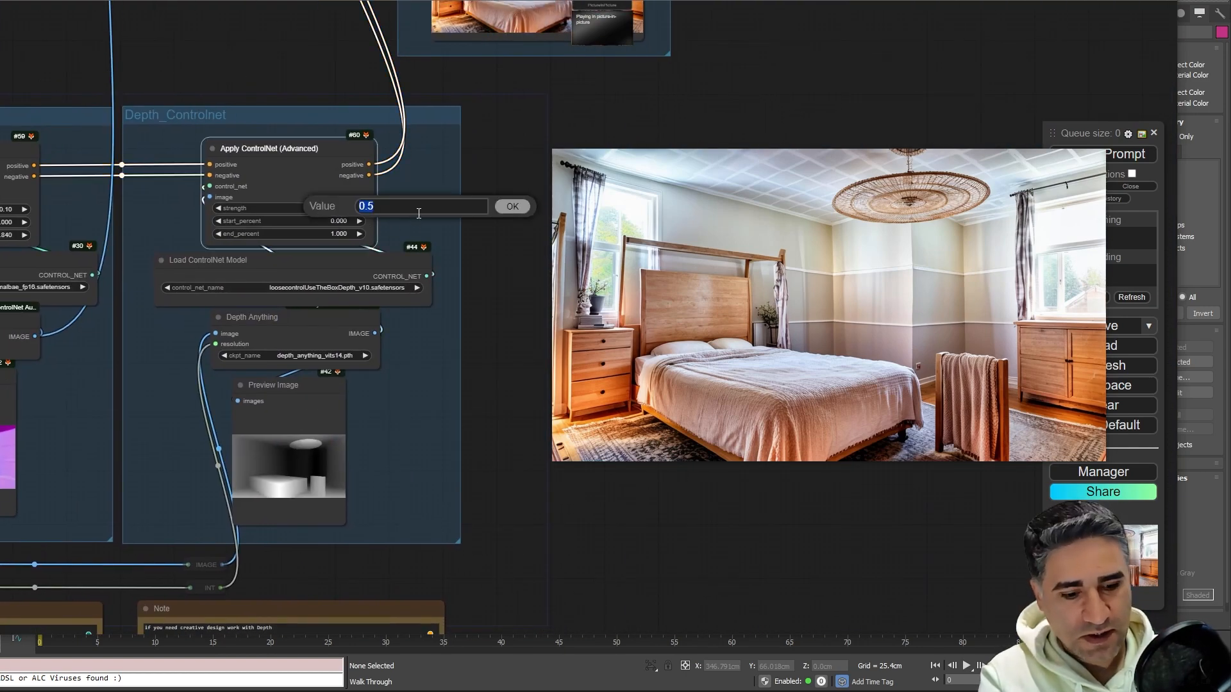
text(.8)
key(Return)
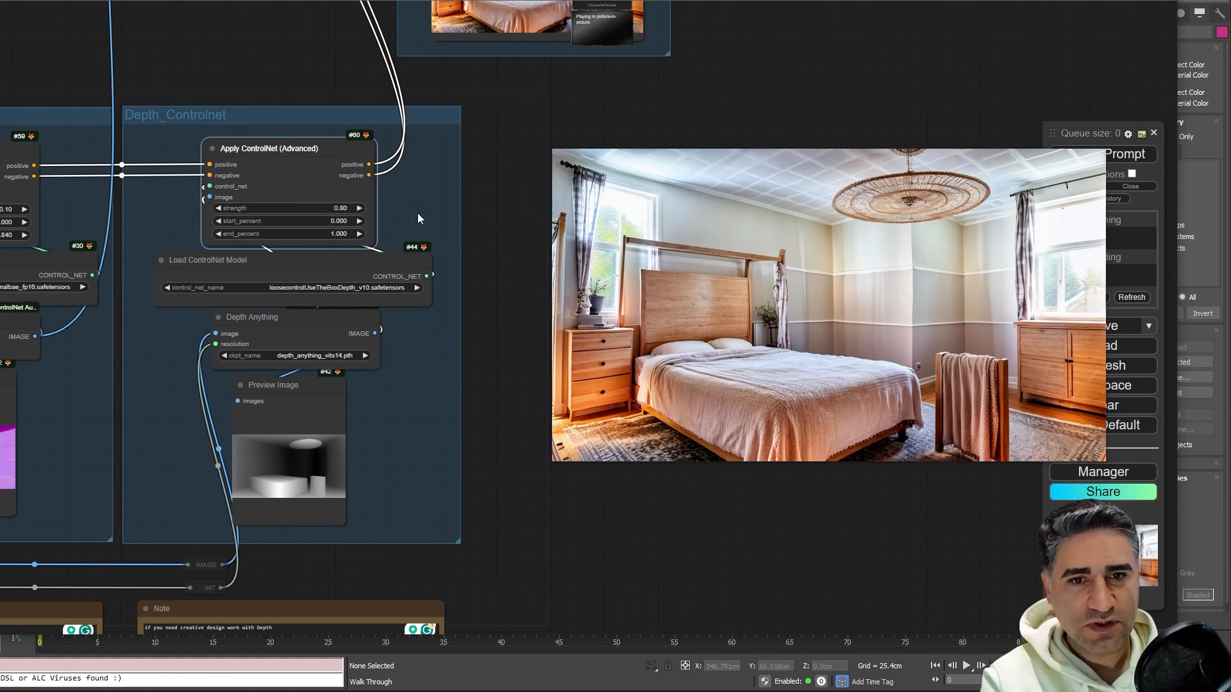
Queue the prompt to generate a render with the new ControlNet strengths, and switch back to 3ds Max to compare it with the viewport
click(1127, 155)
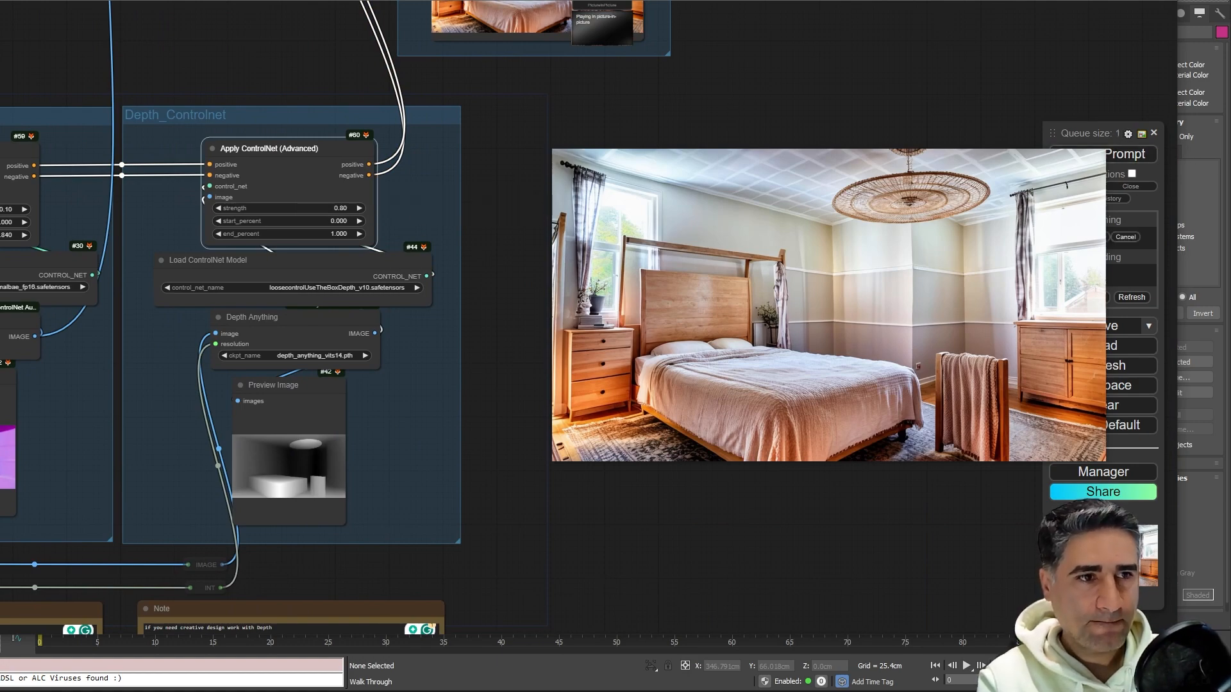
key(super+Down)
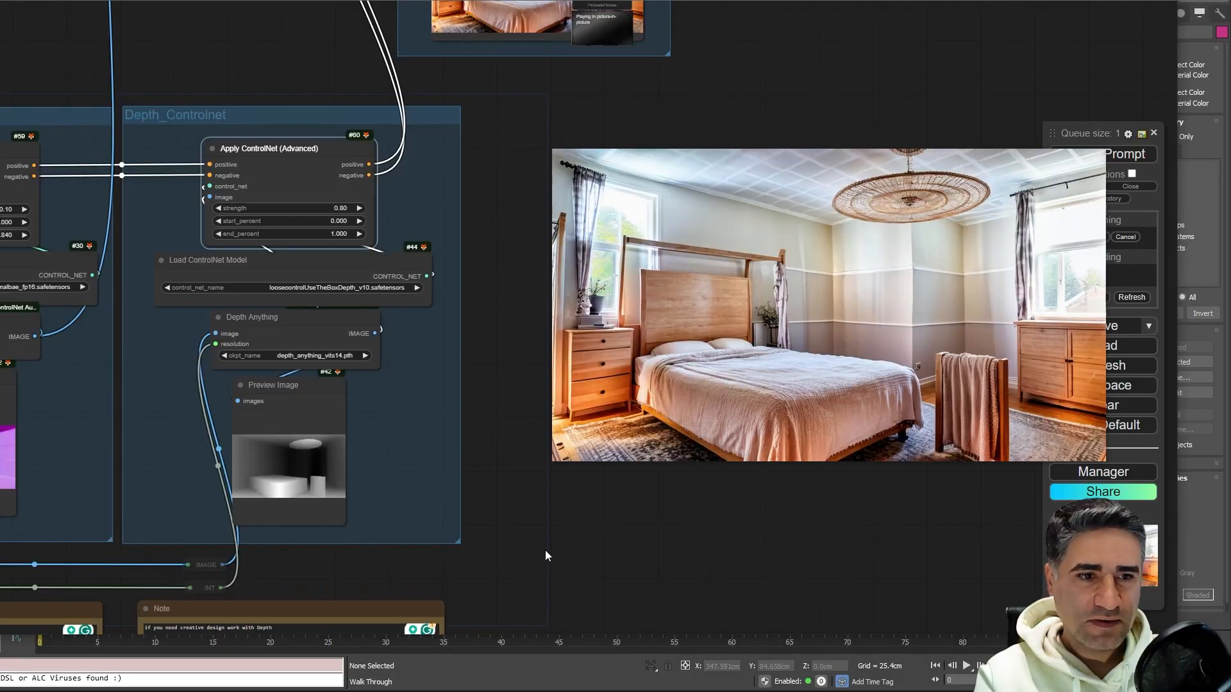
scroll(545, 550, down, 6)
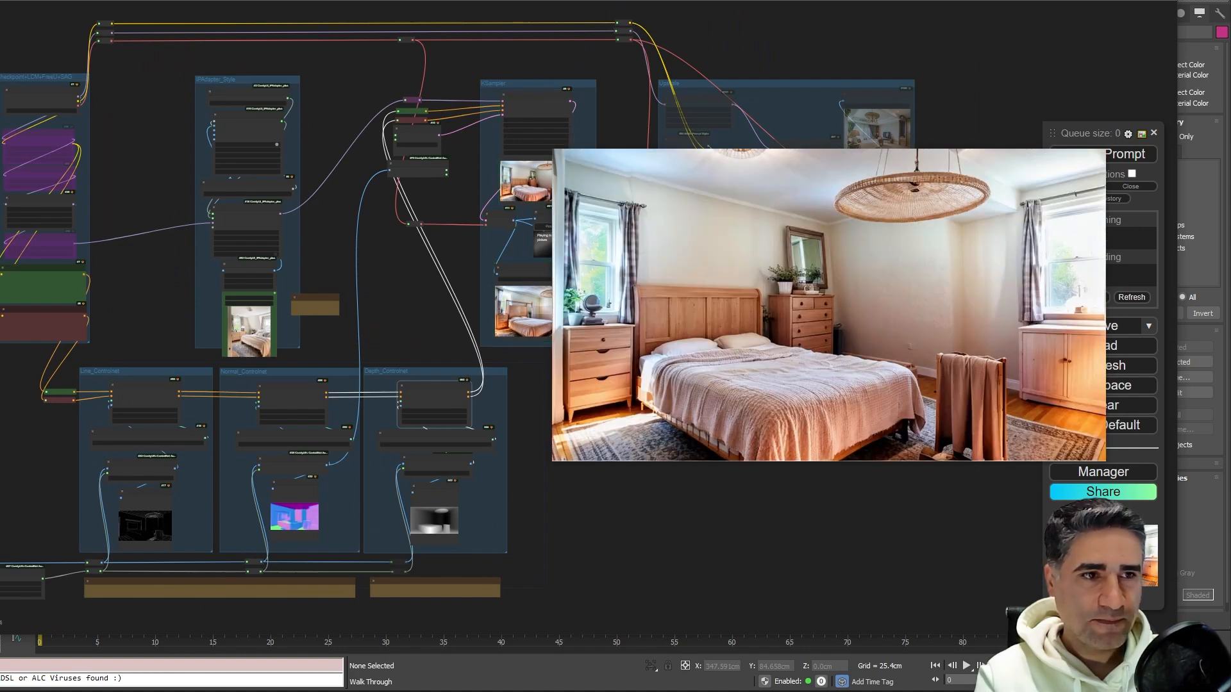
key(alt+Tab)
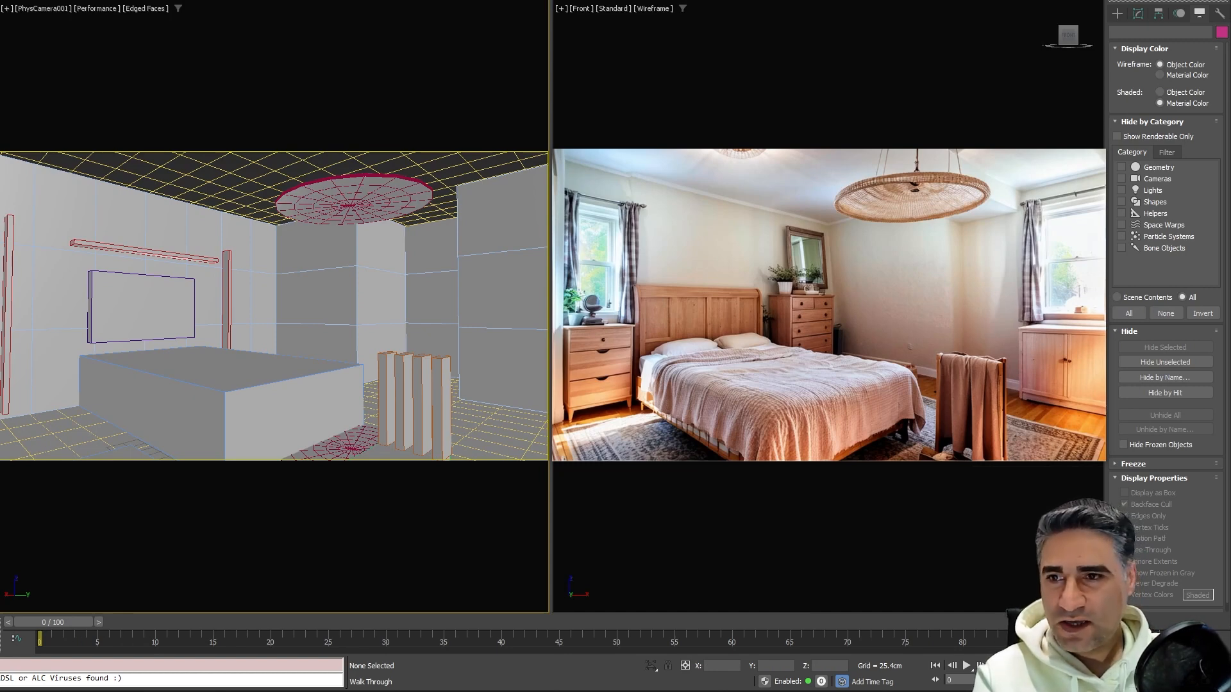
Browse the style folder for a different reference and examine Kitchen (2).jpg in the image viewer
key(alt+Tab)
drag(453, 28, 330, 81)
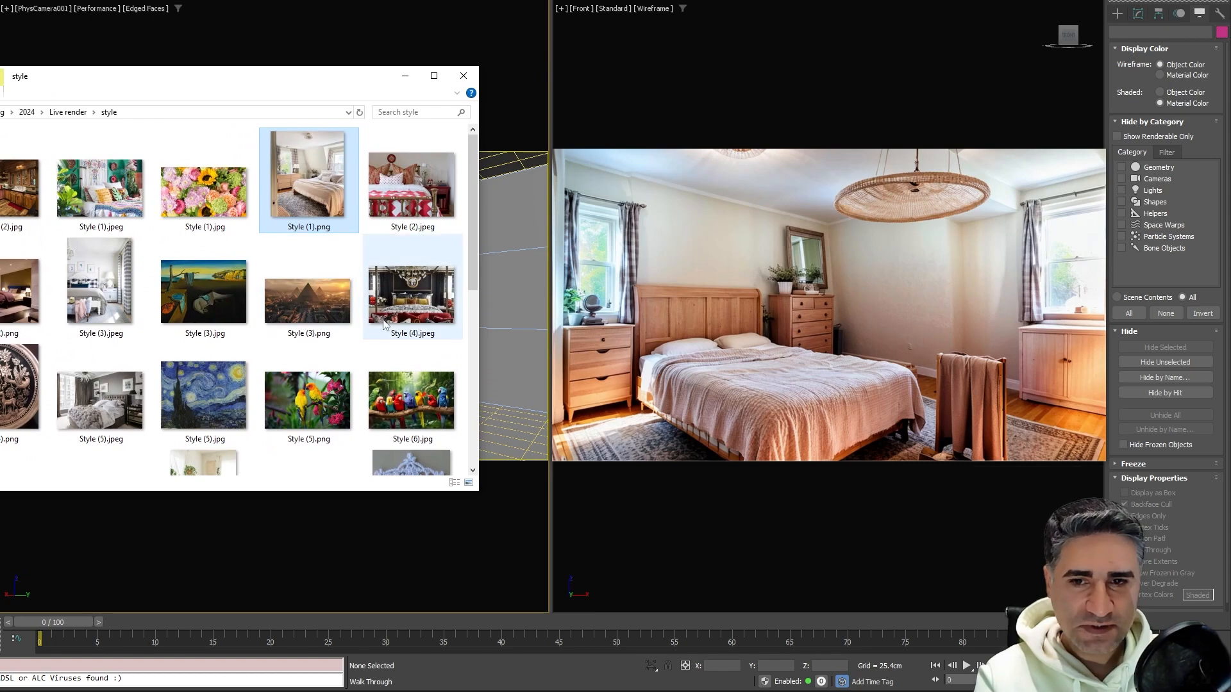
scroll(363, 311, down, 5)
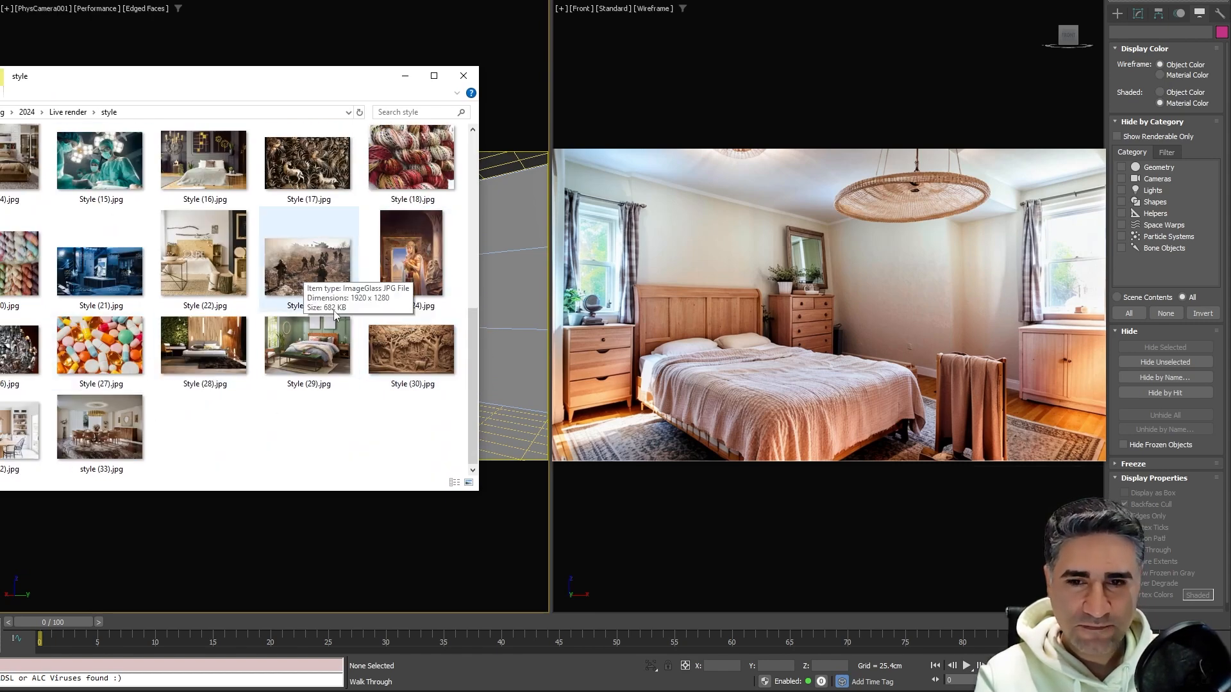
scroll(334, 313, up, 6)
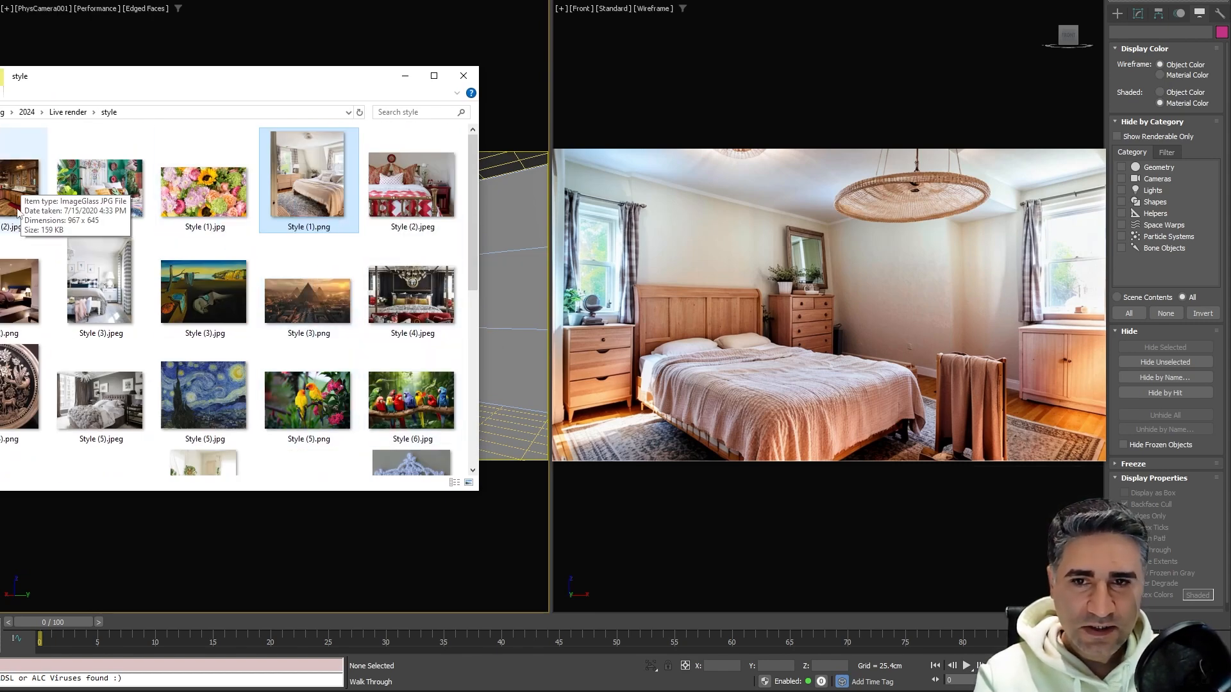
click(5, 190)
drag(149, 85, 525, 95)
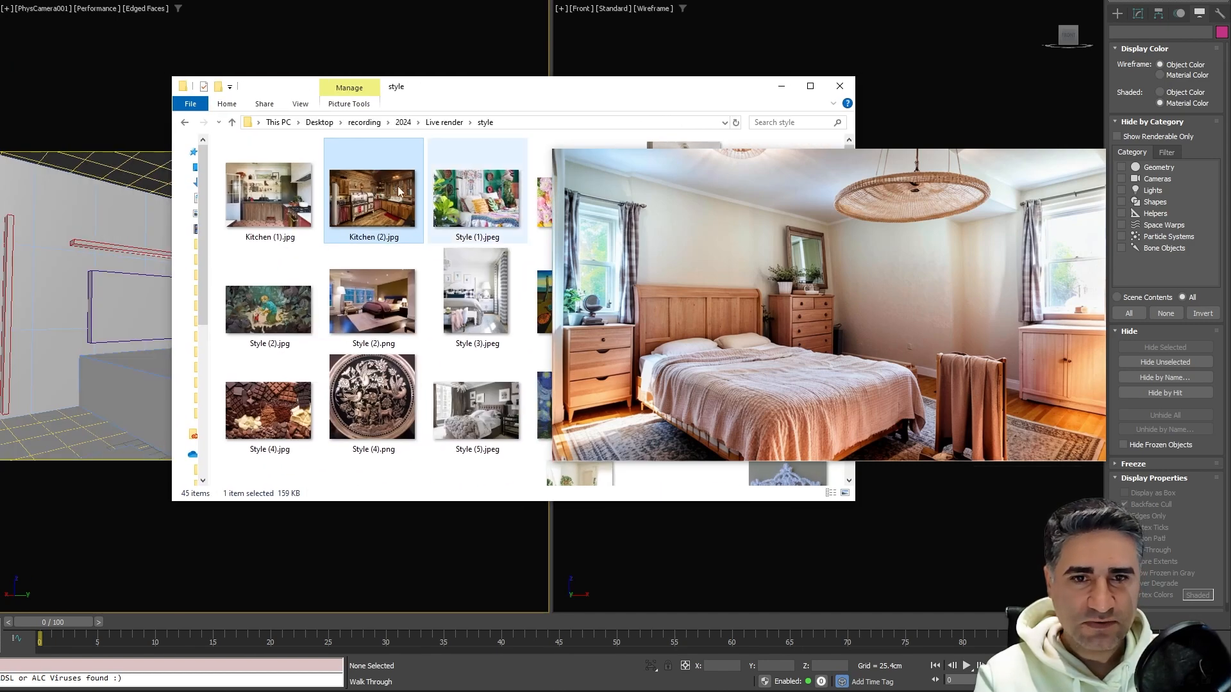
double_click(375, 197)
scroll(431, 386, up, 3)
scroll(432, 385, down, 3)
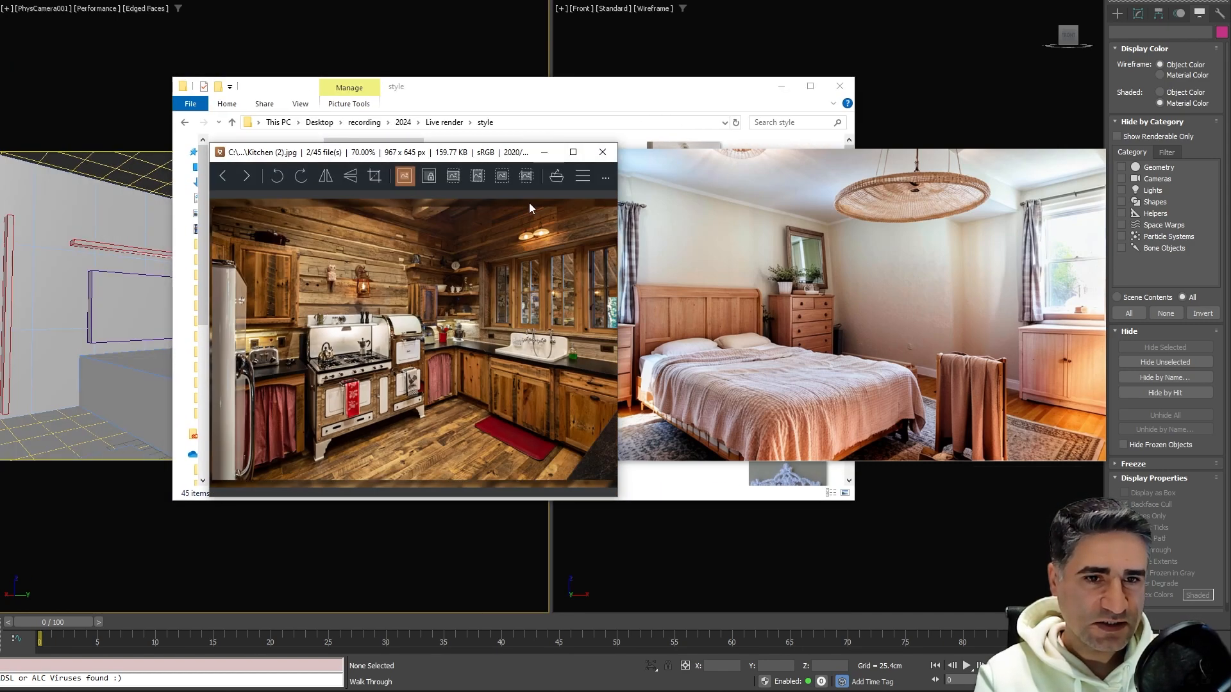
key(Escape)
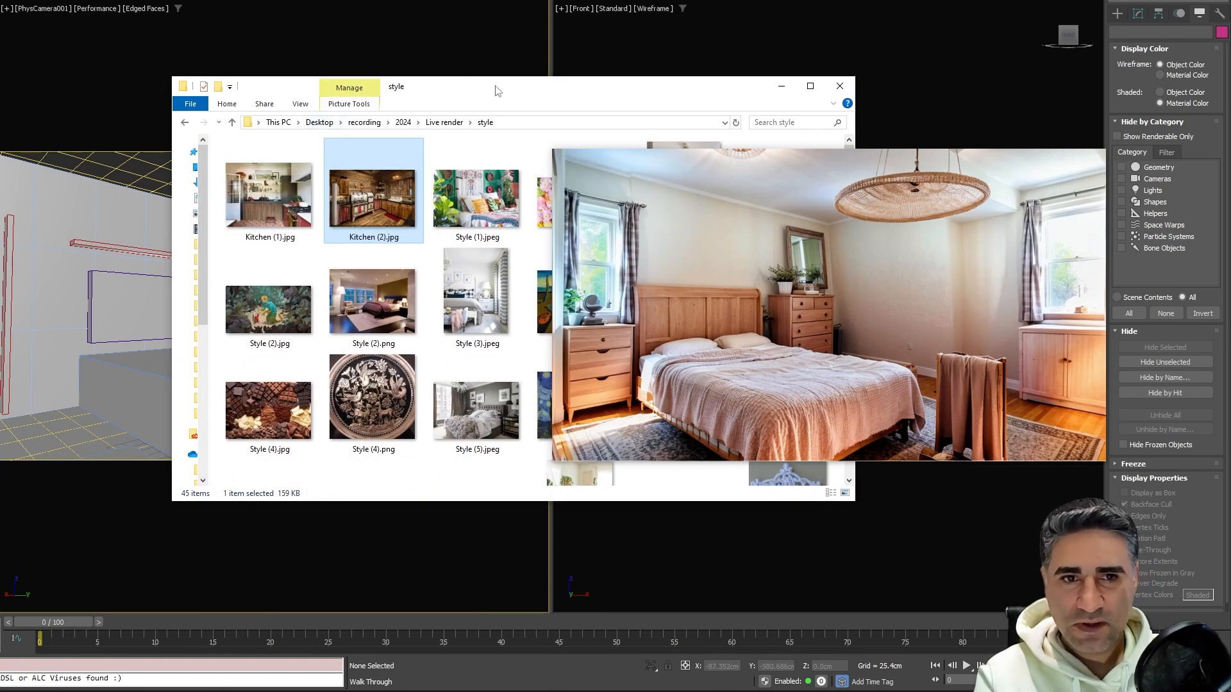
drag(487, 86, 0, 114)
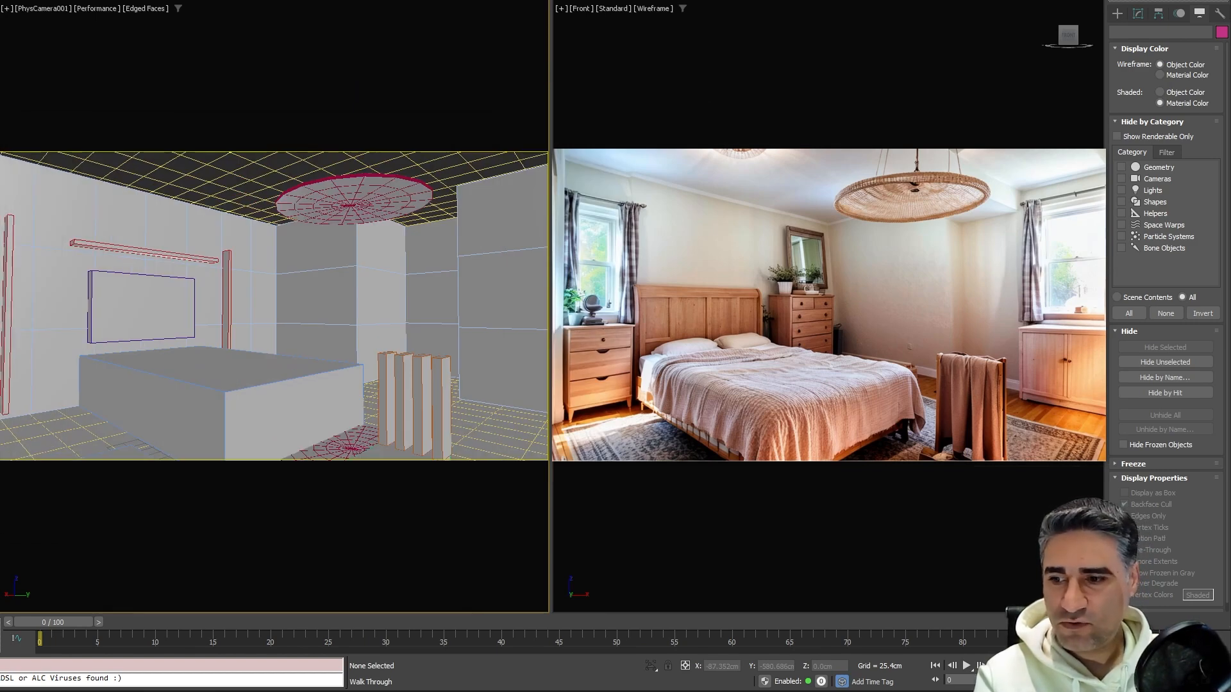
Switch to ComfyUI and load Kitchen (2).jpg as the style image in the IPAdapter_Style group
key(alt+Tab)
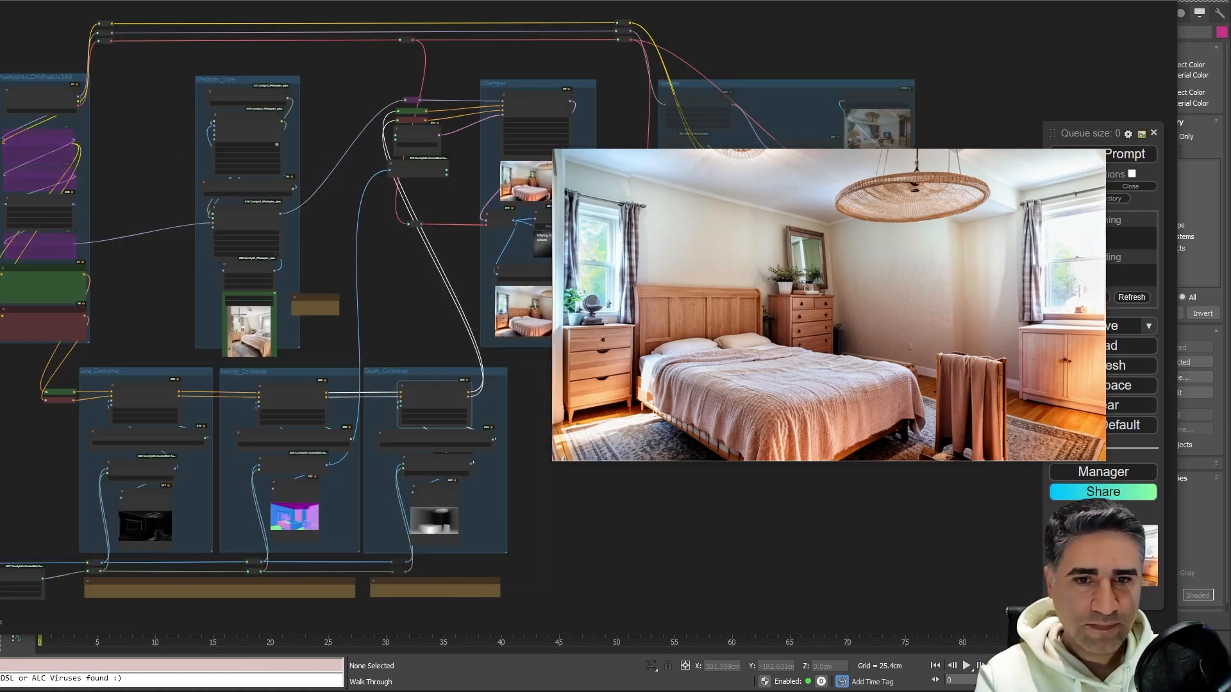
scroll(167, 337, up, 5)
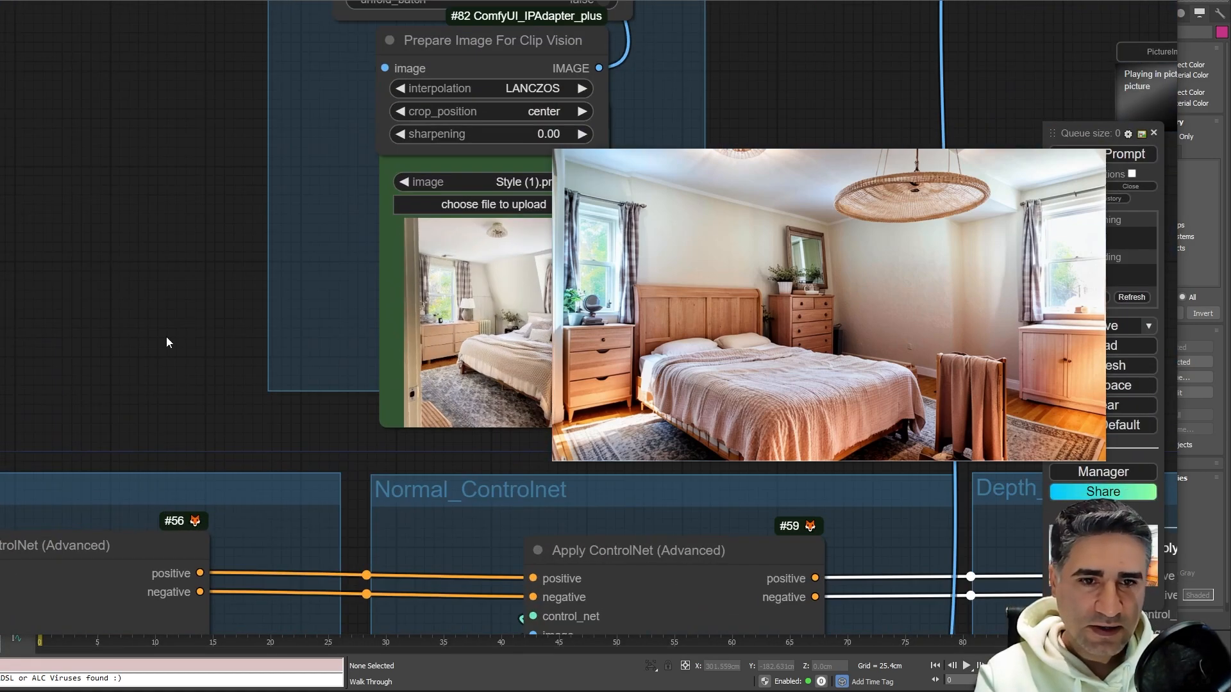
drag(167, 342, 373, 390)
scroll(449, 366, up, 6)
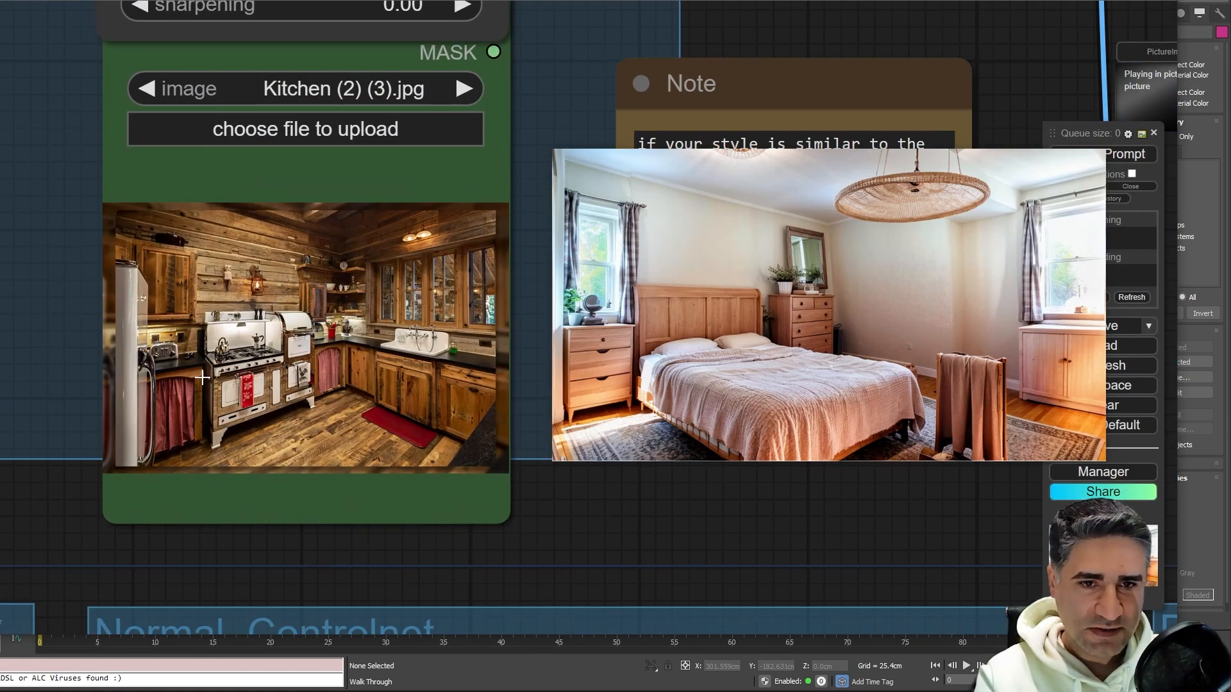
Queue the prompt to render with the kitchen style image, and switch back to 3ds Max
scroll(302, 301, down, 9)
drag(496, 80, 442, 555)
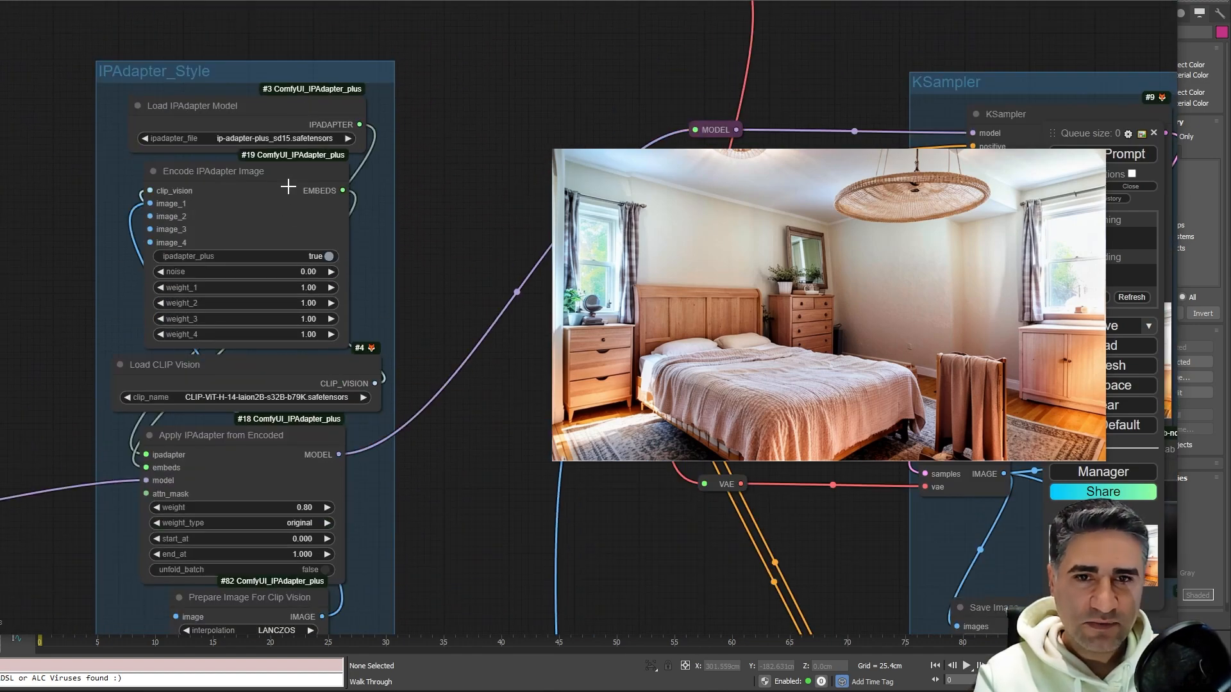
click(1140, 156)
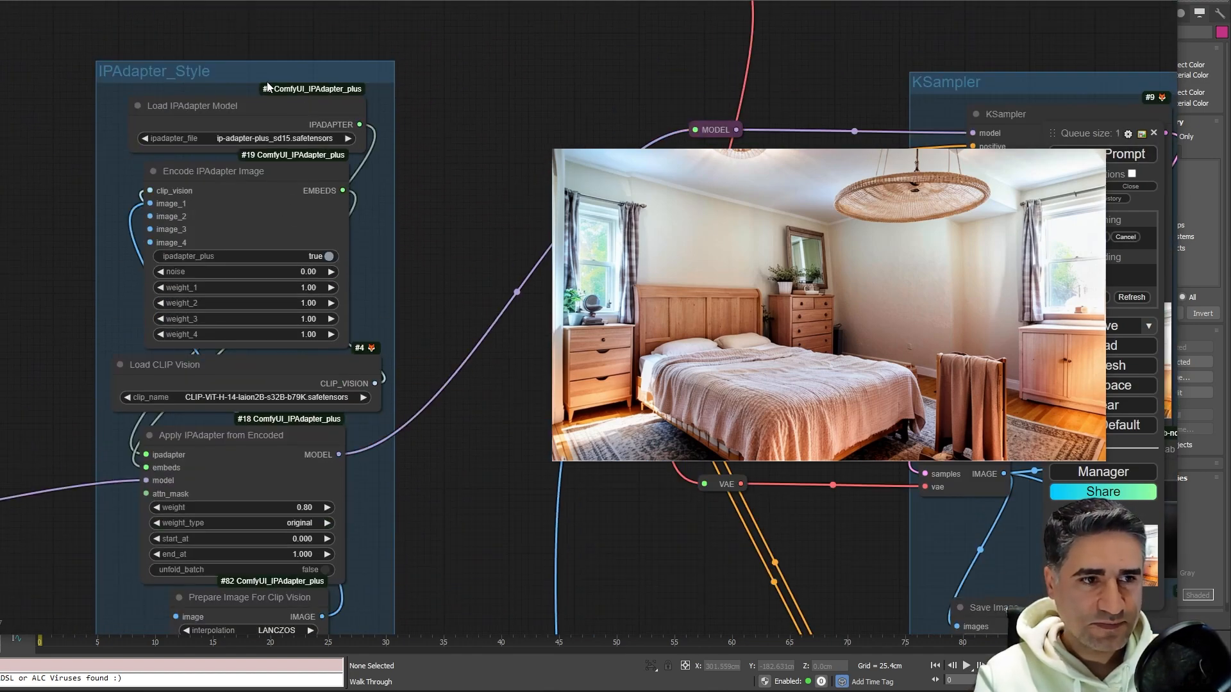
key(alt+Tab)
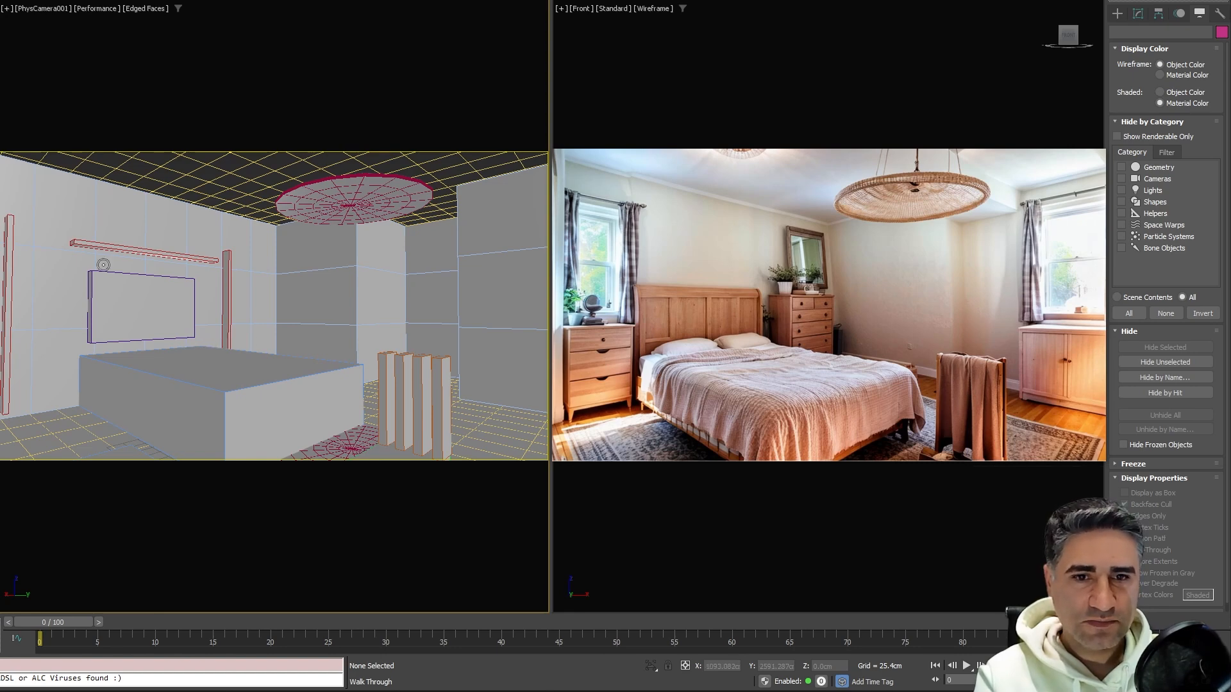
Examine the wood and red rug details of Kitchen (2).jpg in the image viewer, and close it
mouse_move(643, 353)
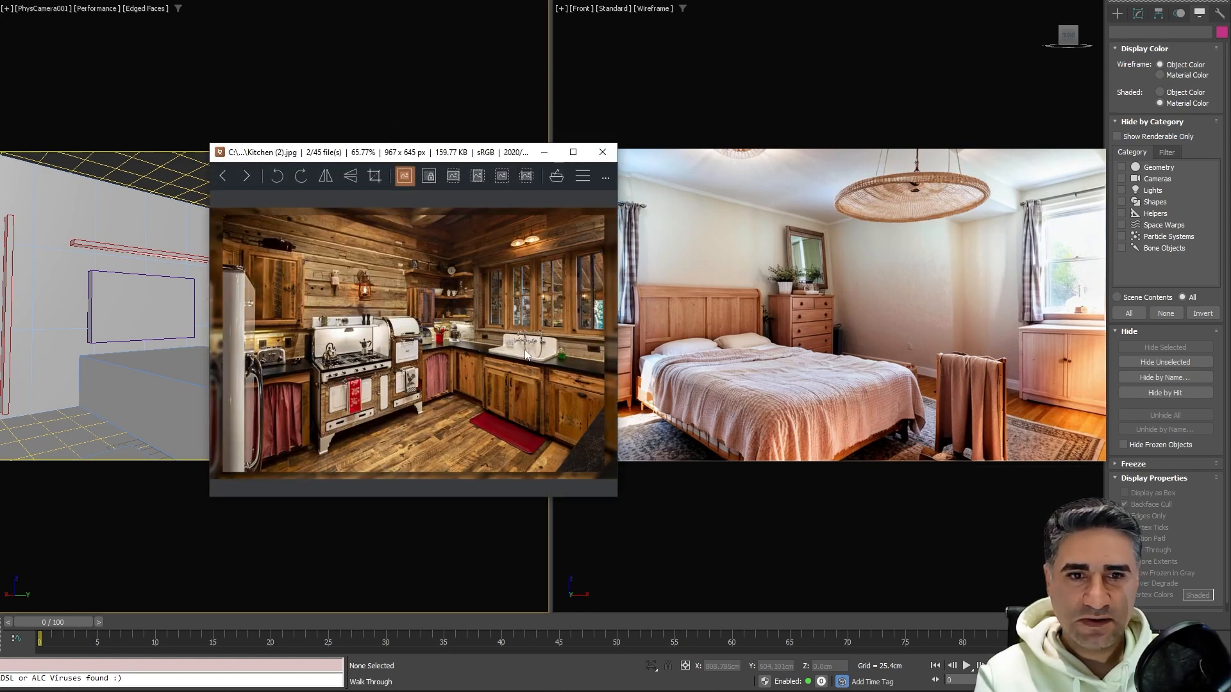
scroll(428, 389, up, 4)
scroll(501, 425, down, 4)
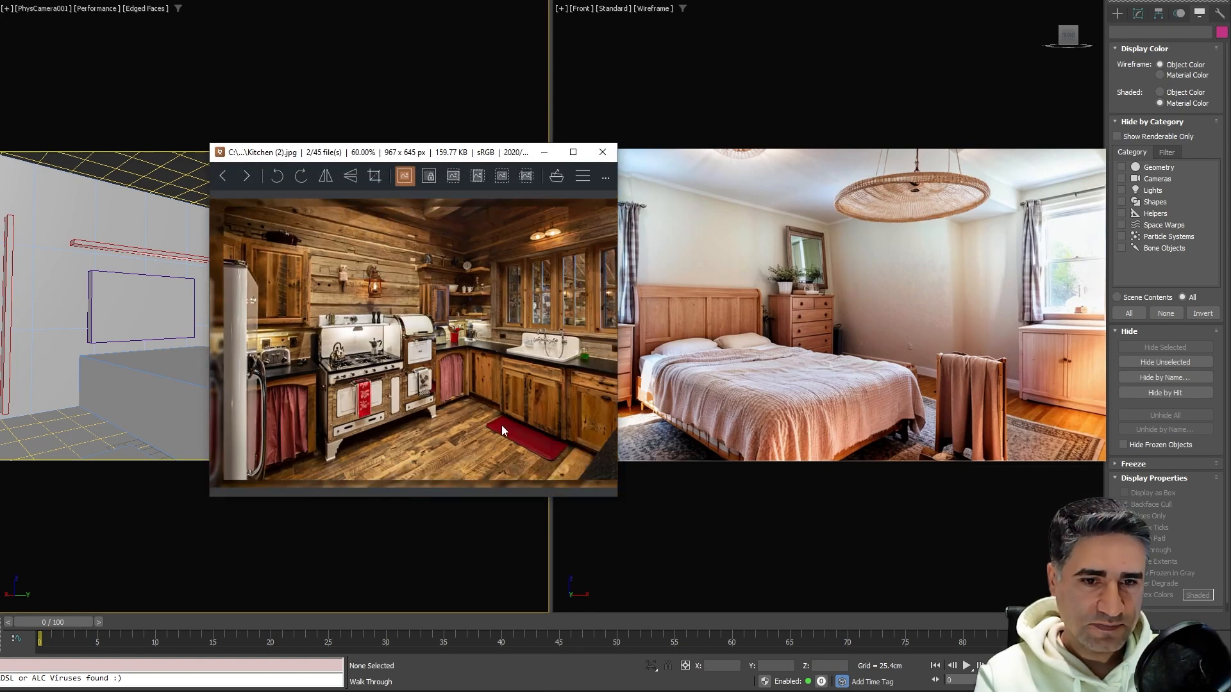
click(601, 152)
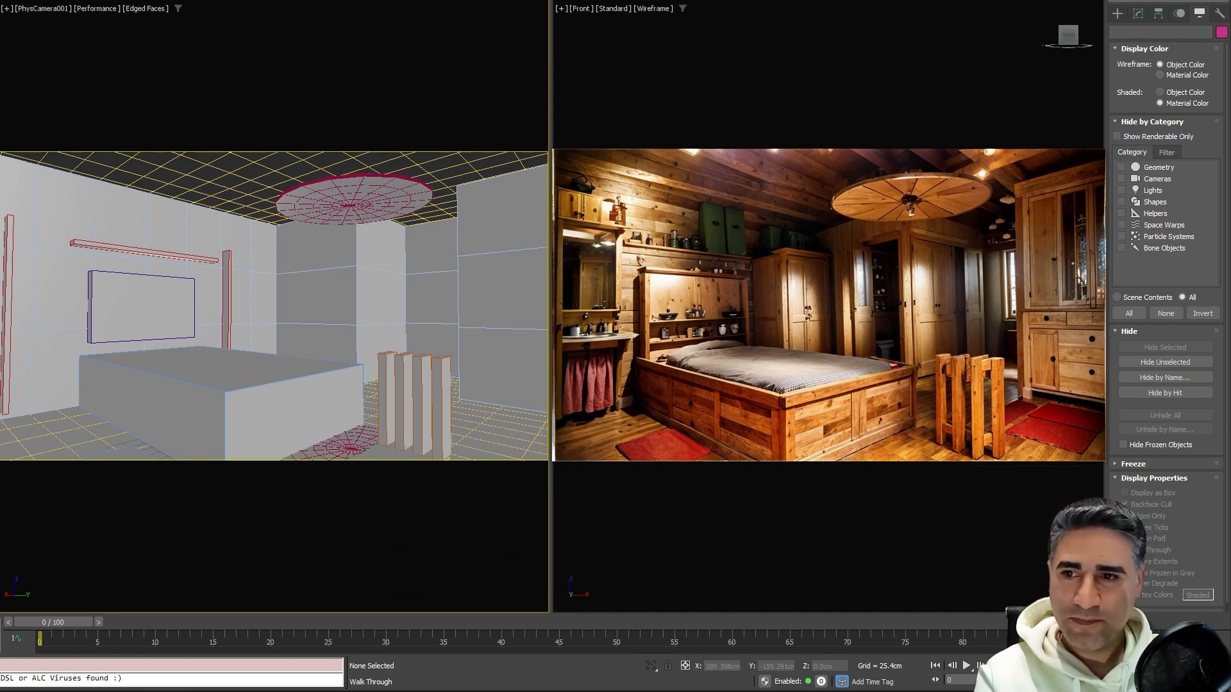
Reopen Kitchen (2).jpg, enlarge it beside the new render to compare their styles, and close the viewer
key(alt+Tab)
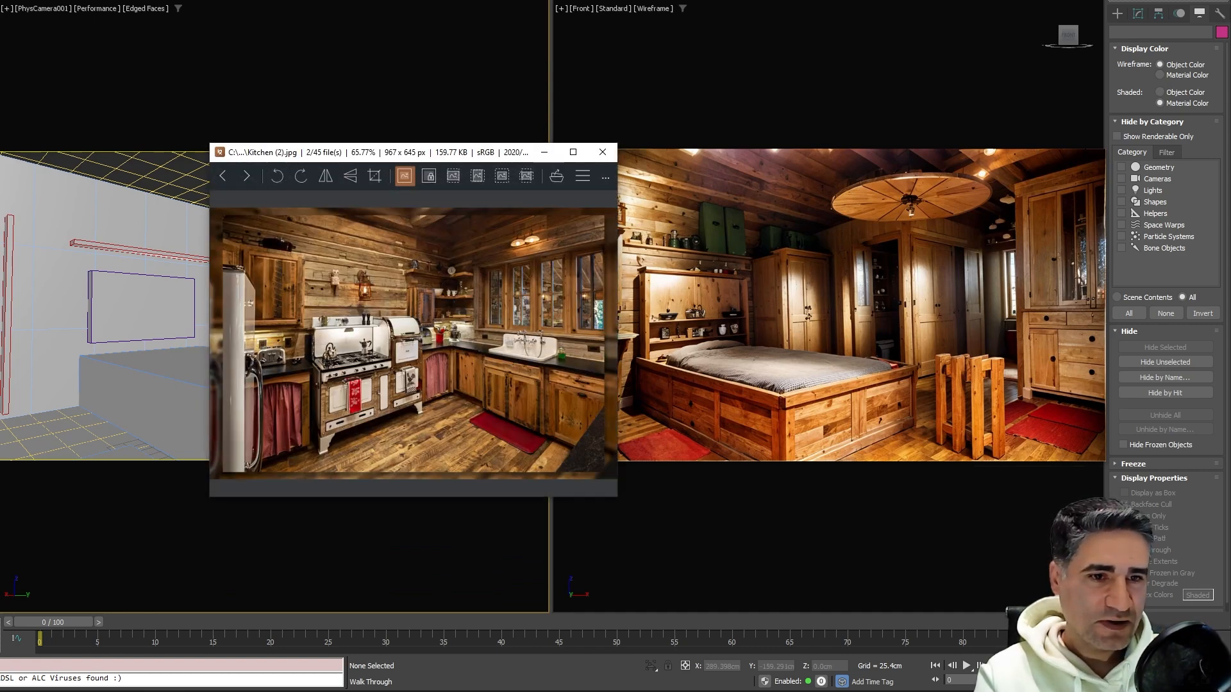
drag(427, 153, 284, 117)
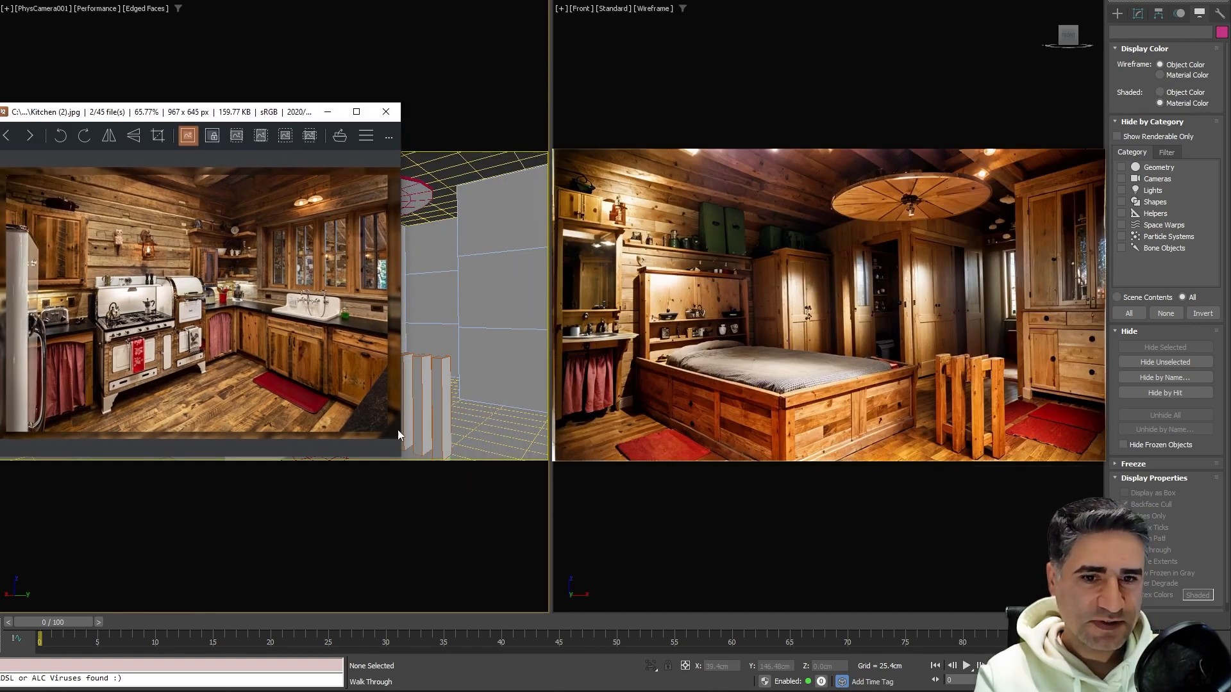
drag(400, 452, 524, 548)
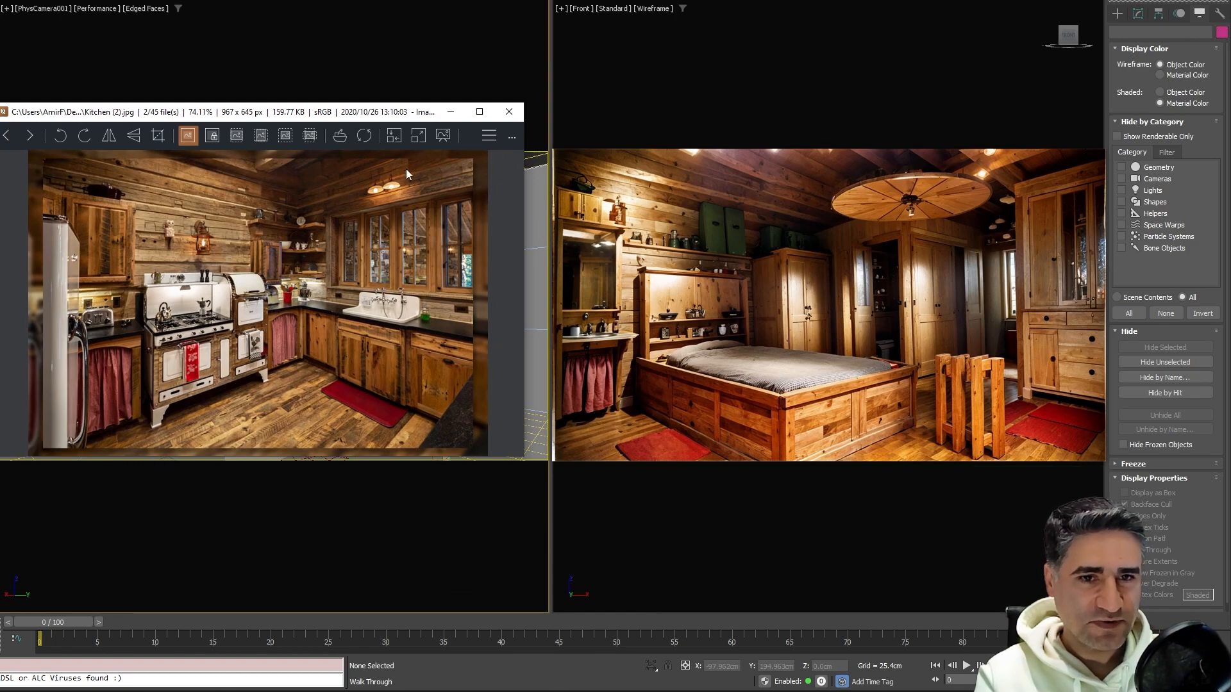
click(509, 112)
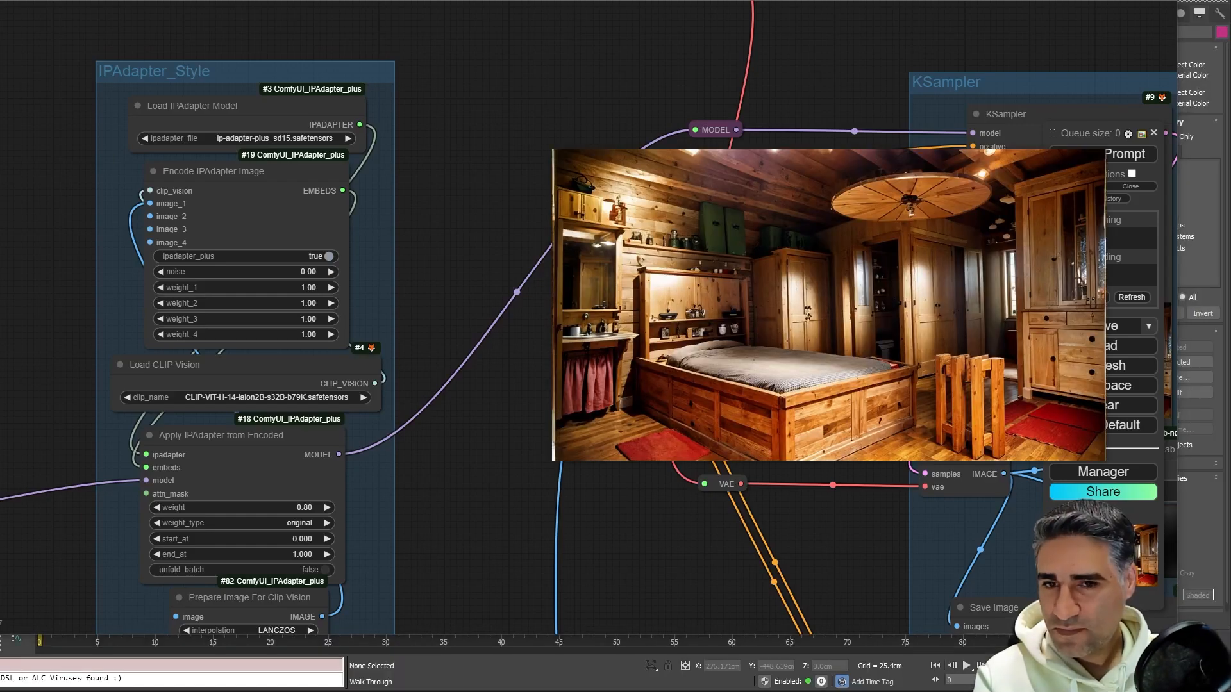
Return to the ComfyUI workflow, close the floating render preview, and widen the window to the full screen width
scroll(432, 209, down, 8)
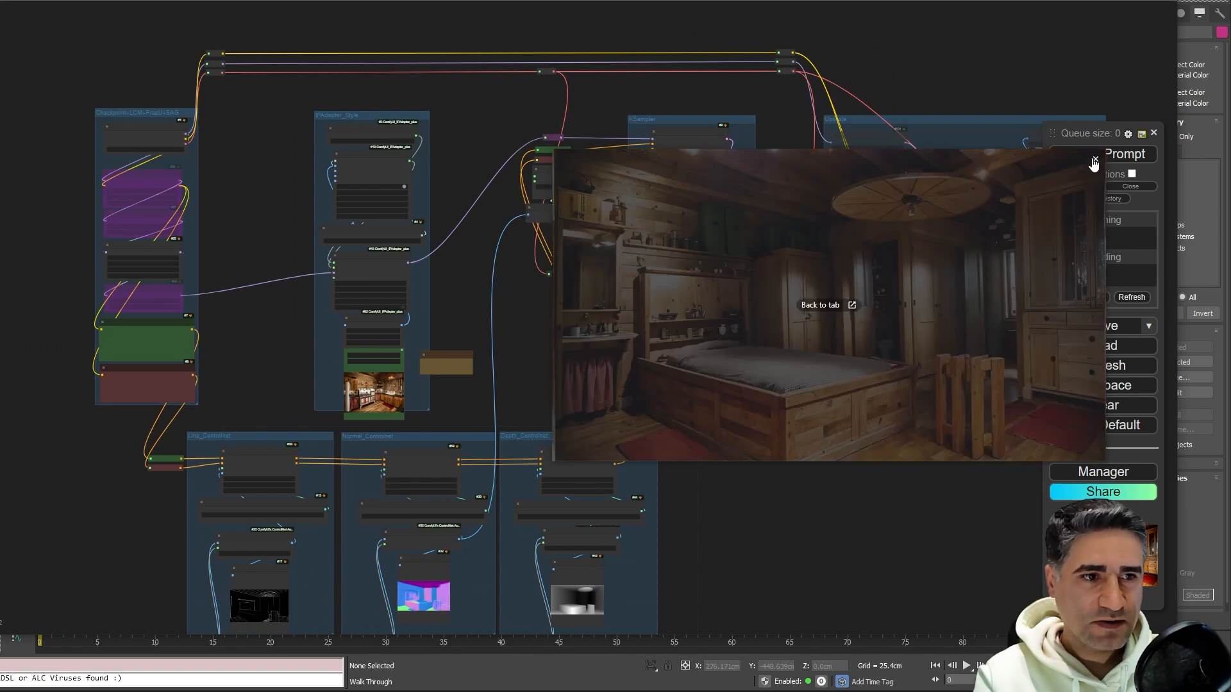
click(1090, 153)
drag(1179, 7, 1227, 2)
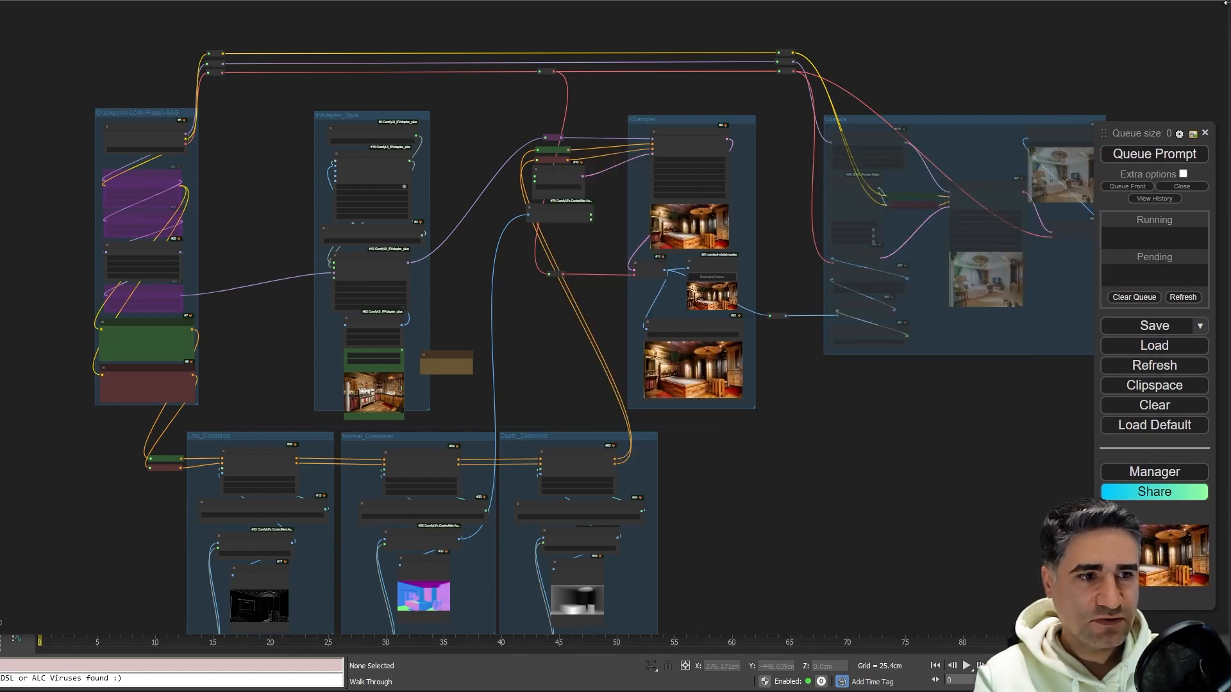
Examine the LoadImagesFromPath node's file path, newest_files and watcher settings
drag(797, 516, 924, 369)
drag(623, 500, 676, 467)
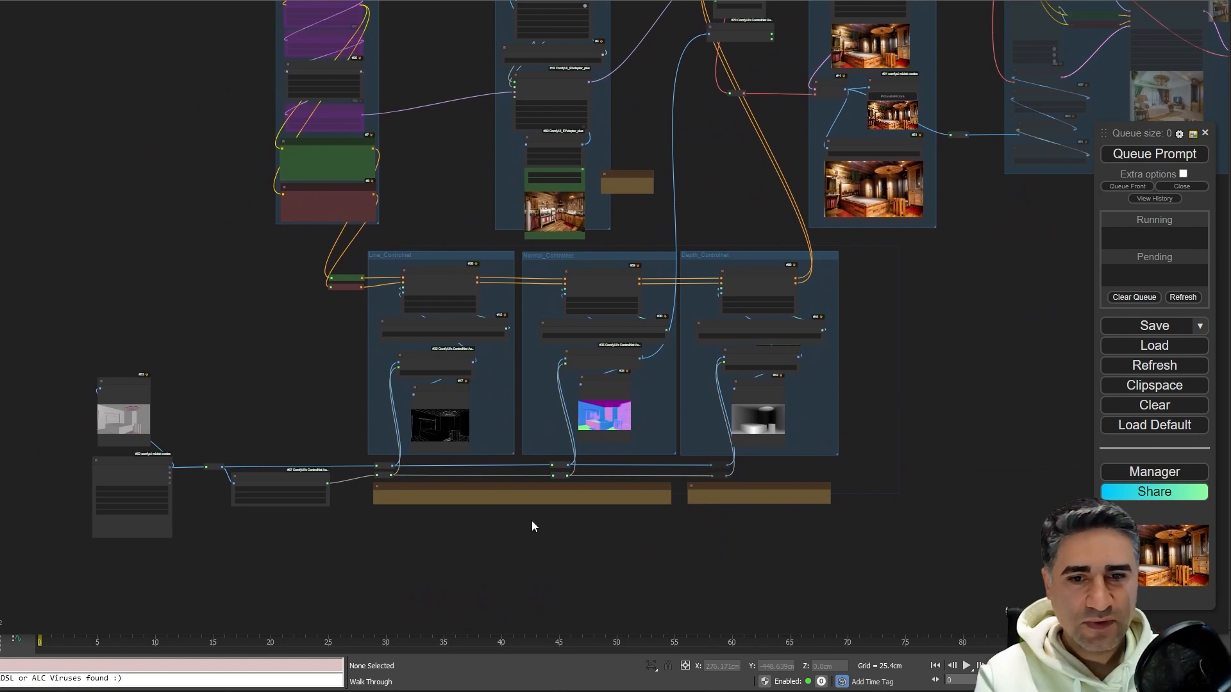
scroll(187, 572, up, 17)
drag(453, 423, 864, 498)
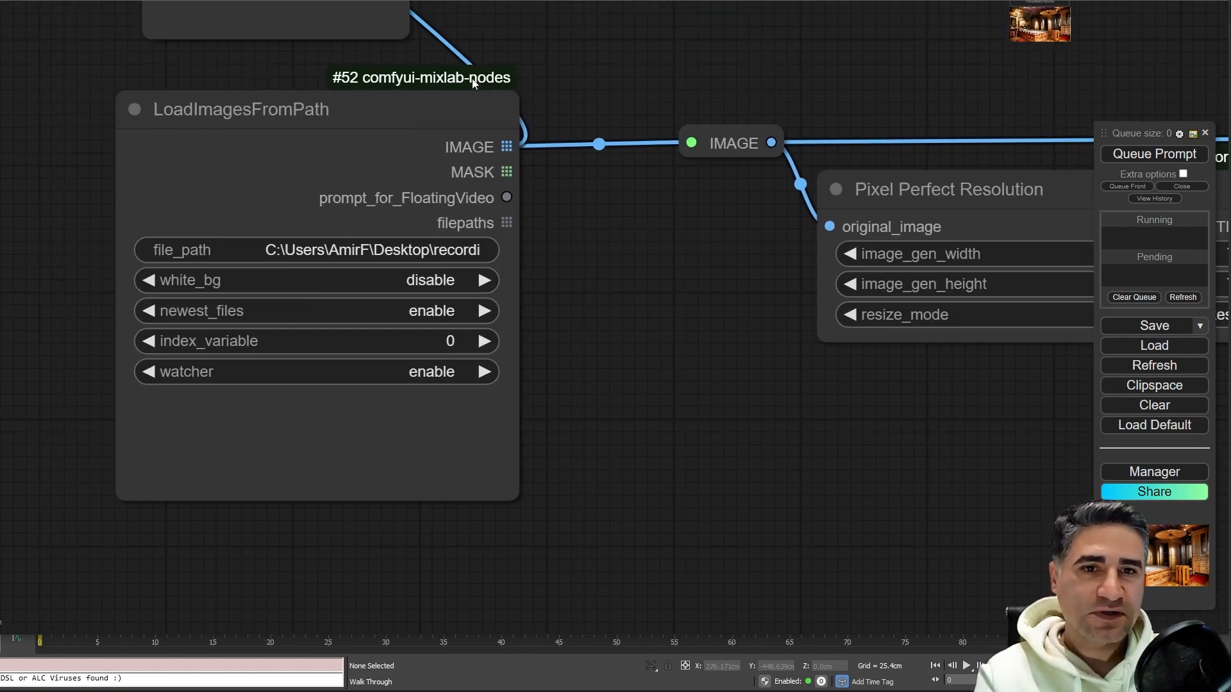
scroll(469, 75, up, 3)
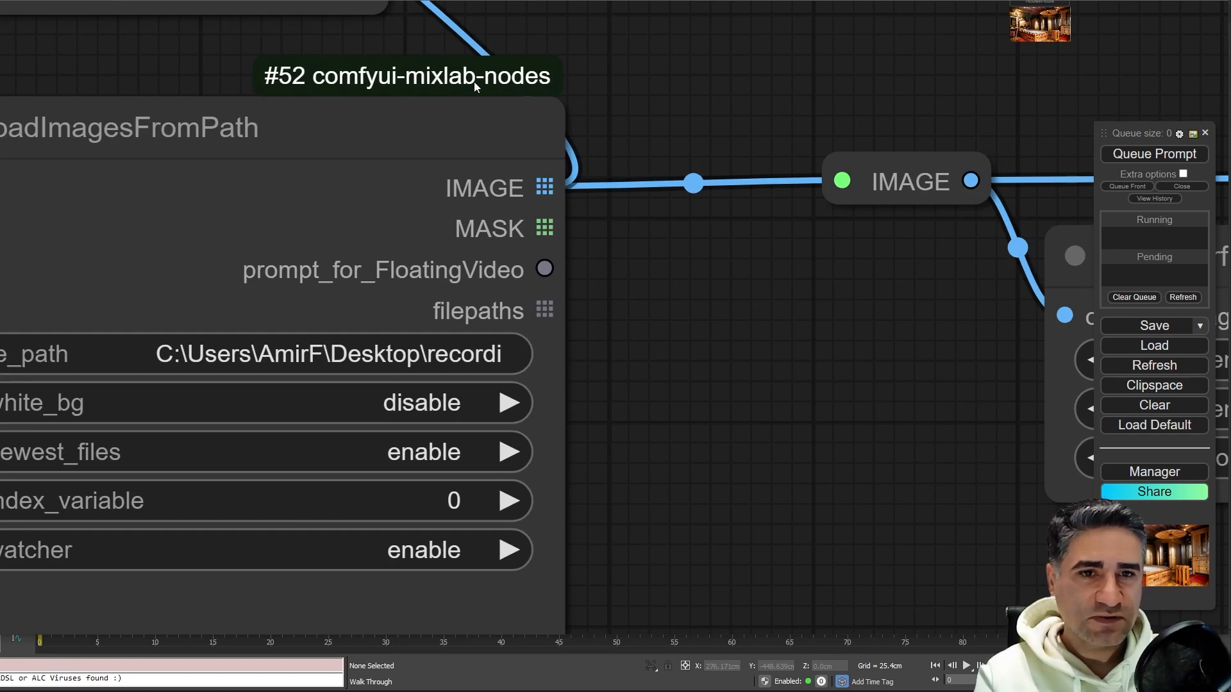
drag(587, 429, 738, 377)
scroll(737, 377, down, 3)
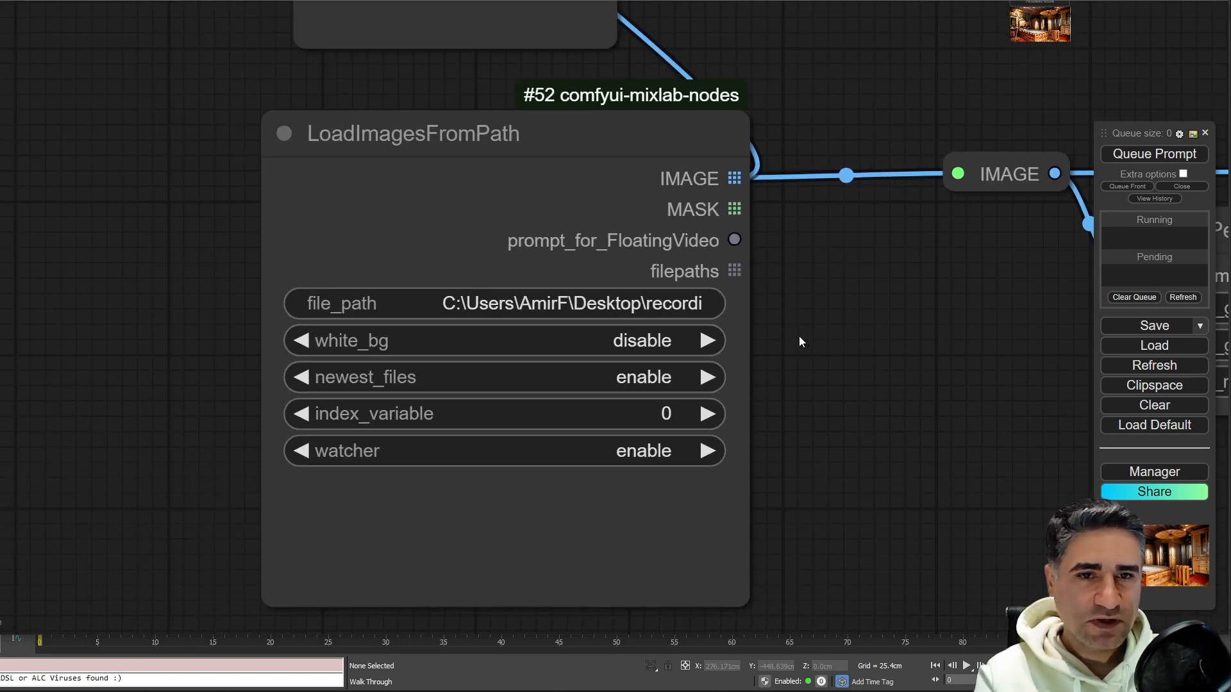
drag(809, 341, 587, 339)
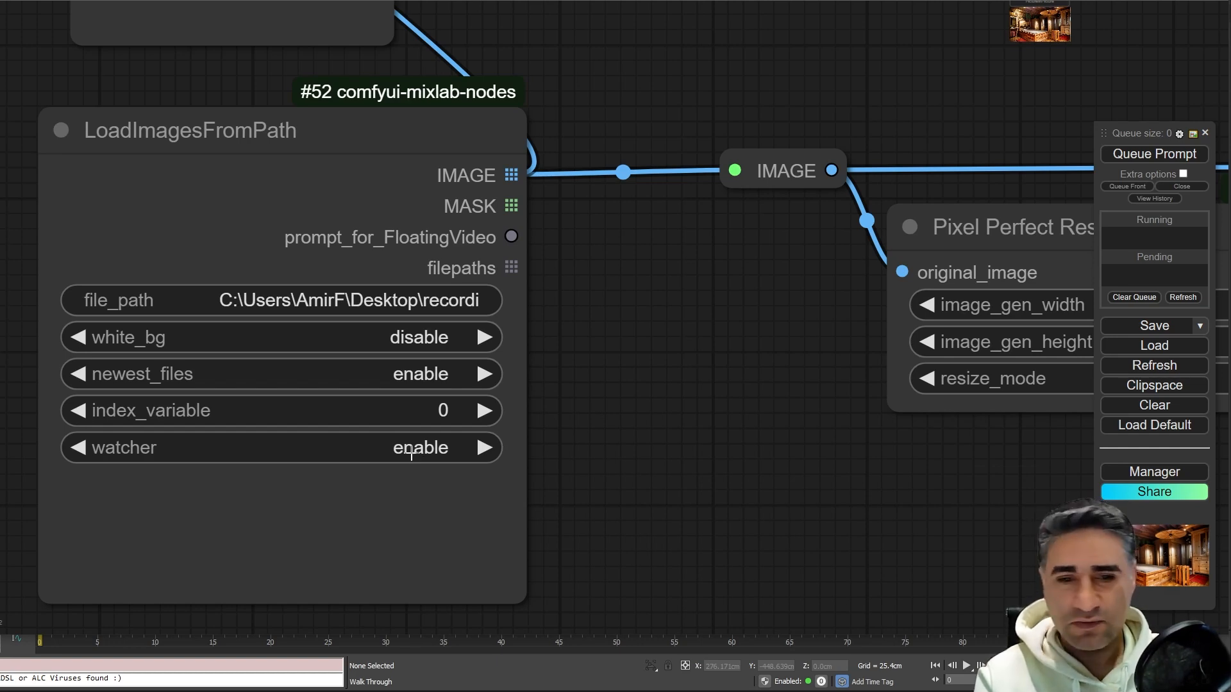
Examine the Pixel Perfect Resolution node and its connections to the ControlNet groups
drag(576, 295, 327, 320)
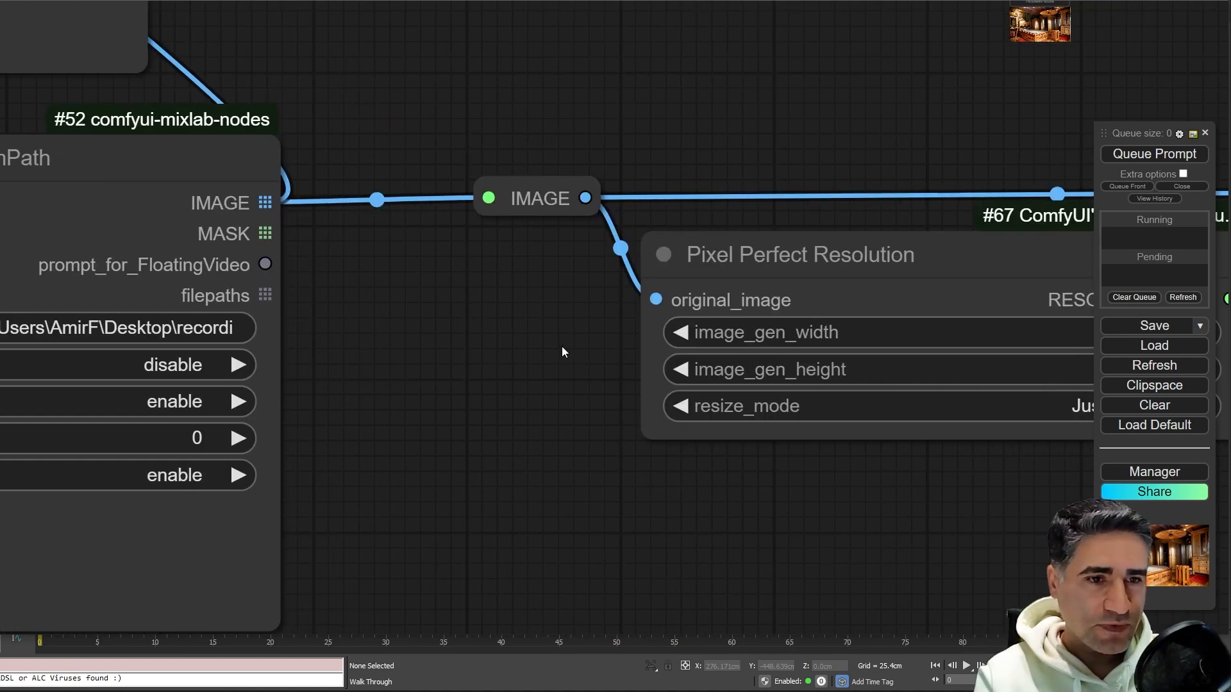
scroll(560, 364, down, 5)
drag(560, 364, 156, 351)
scroll(155, 352, down, 5)
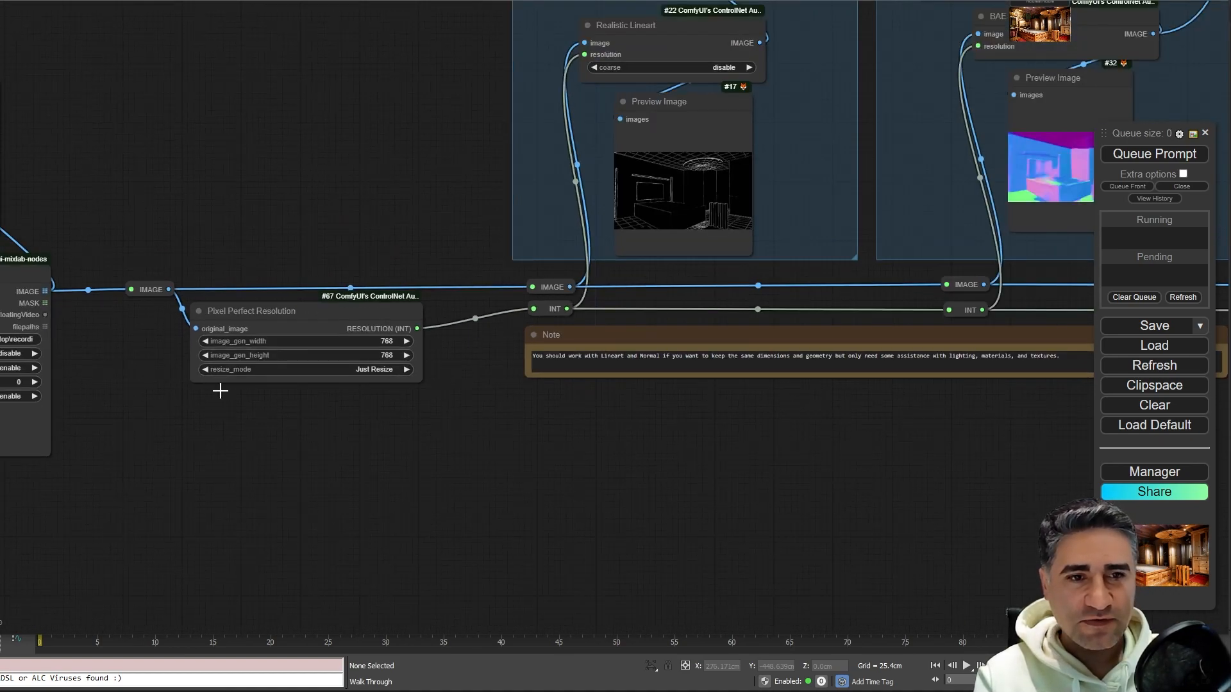
Examine the strengths, models and preview images in the Line, Normal and Depth ControlNet groups
scroll(237, 418, up, 3)
drag(312, 407, 107, 595)
drag(213, 288, 6, 423)
drag(75, 220, 14, 312)
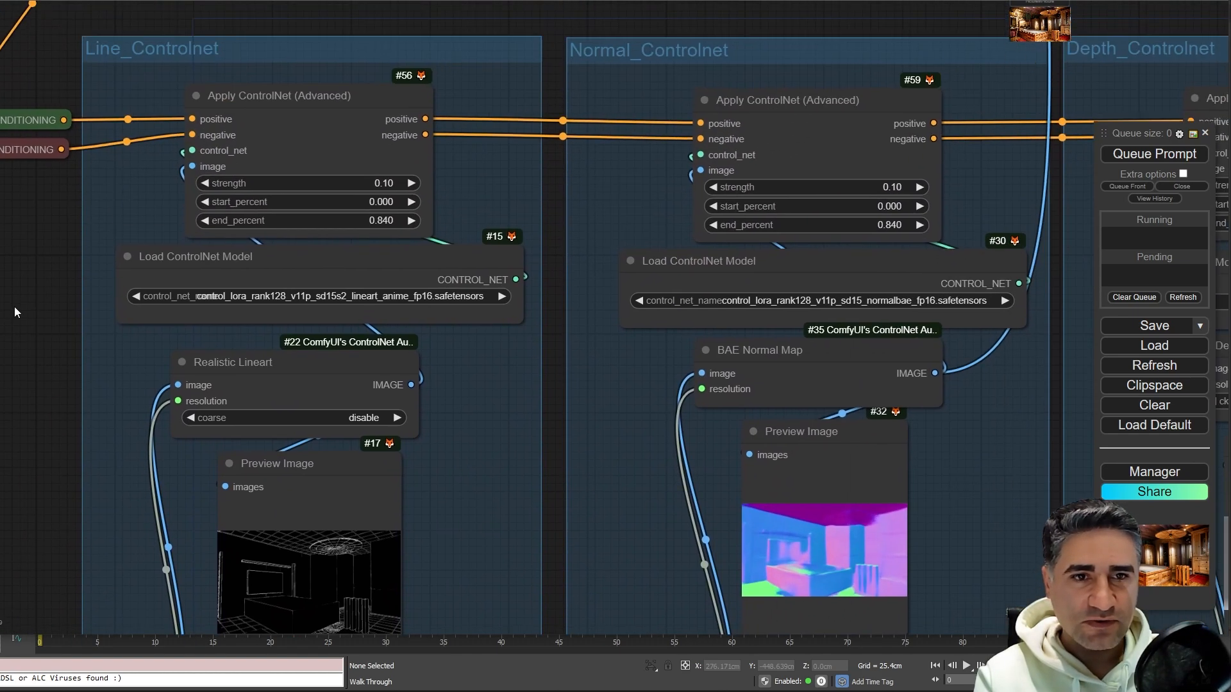
scroll(14, 306, down, 2)
drag(321, 95, 259, 61)
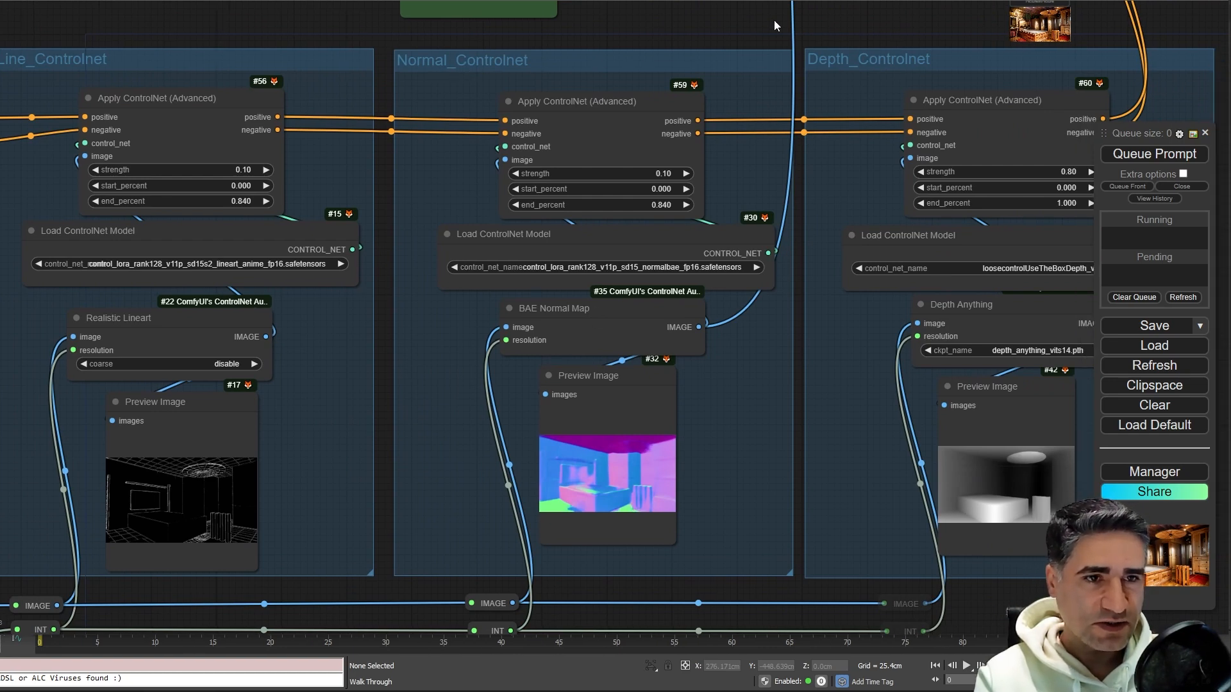
drag(911, 60, 719, 45)
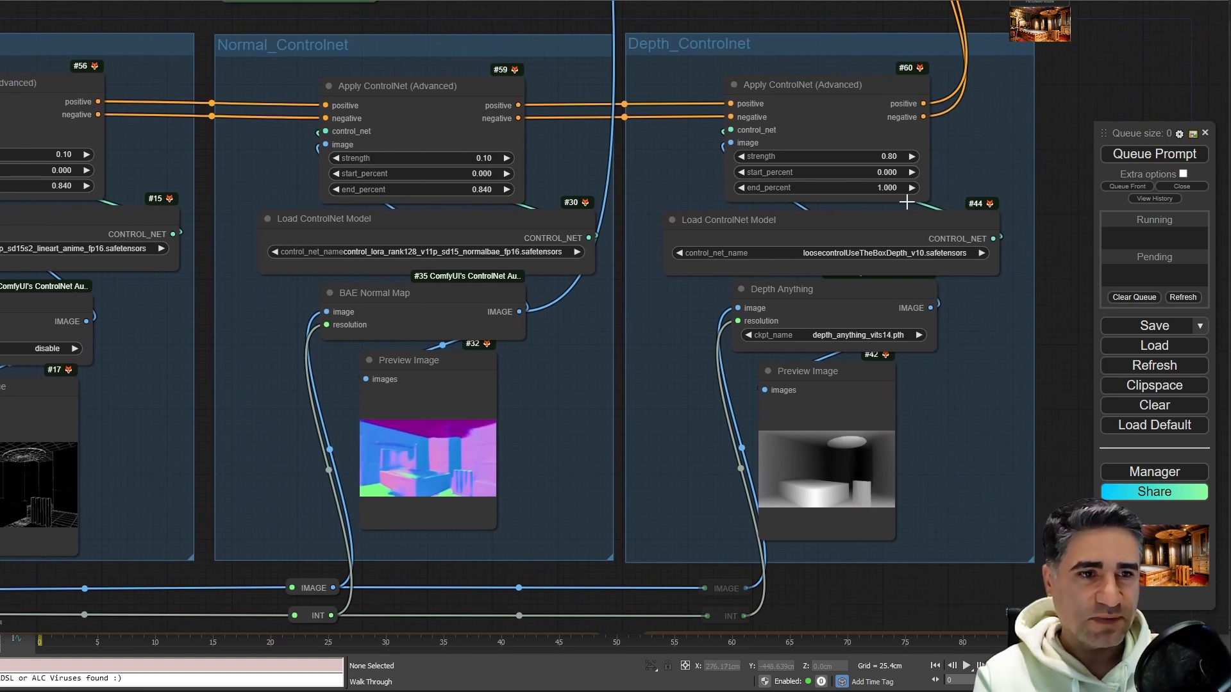
drag(1066, 444, 783, 438)
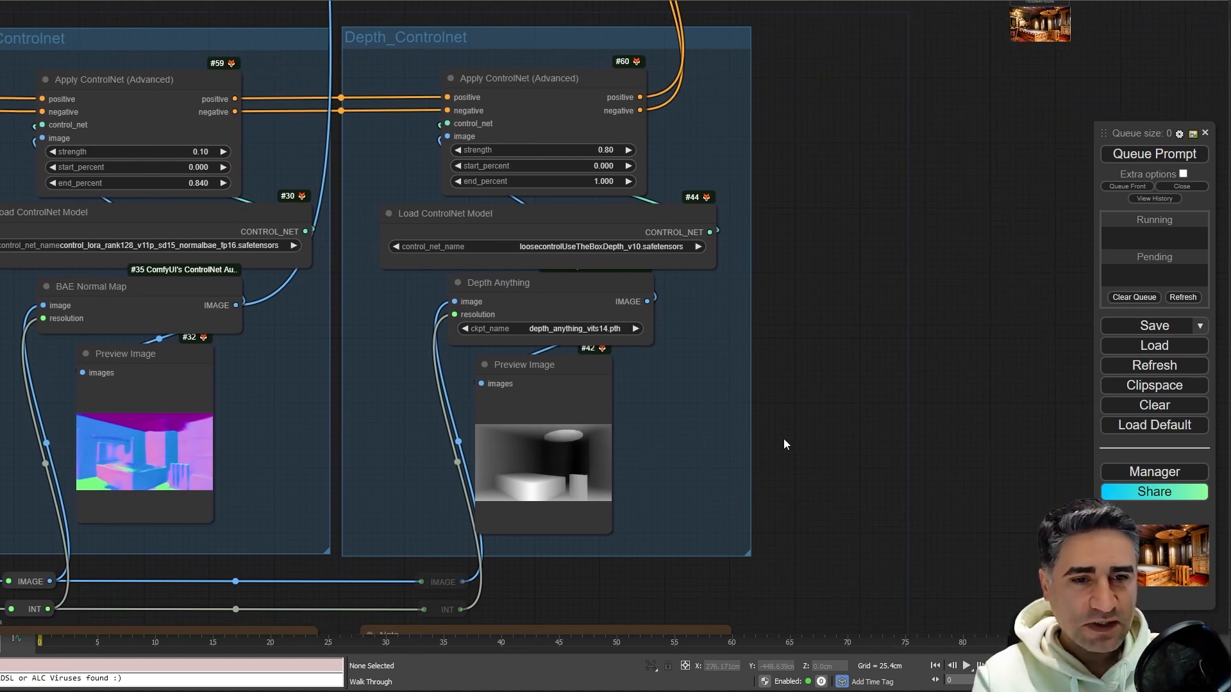
Examine the checkpoint options of the Depth Anything node and dismiss the list without changing the selection
scroll(784, 438, up, 5)
drag(737, 310, 798, 313)
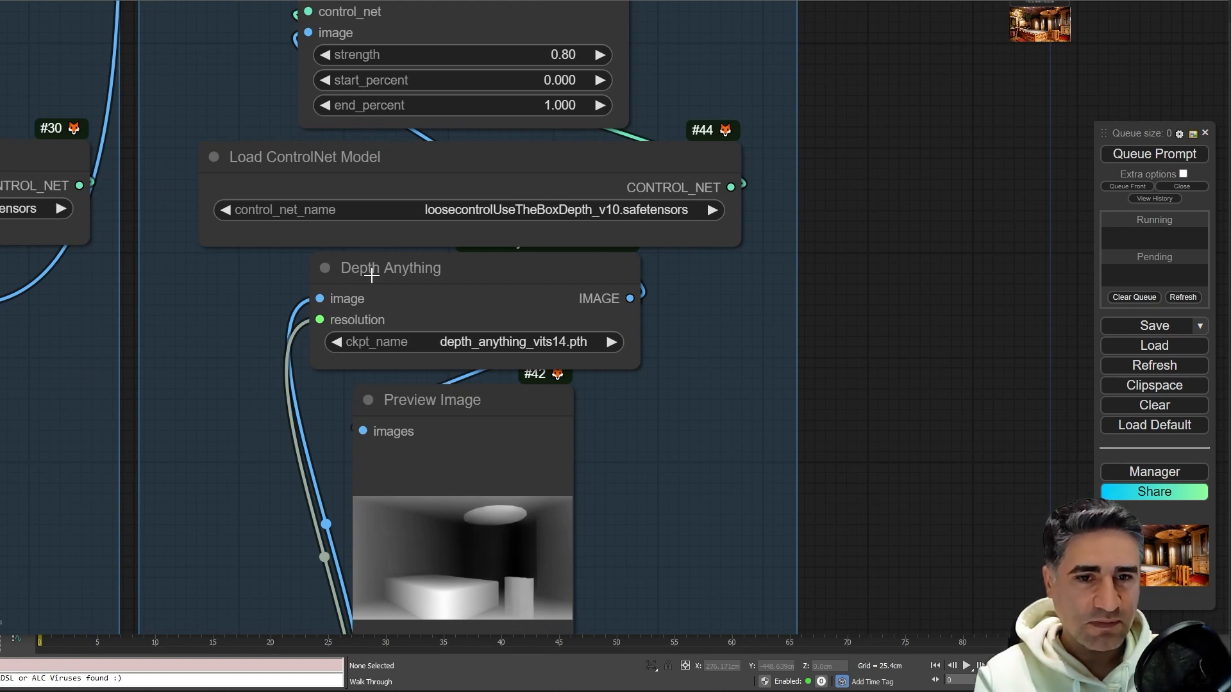
click(555, 344)
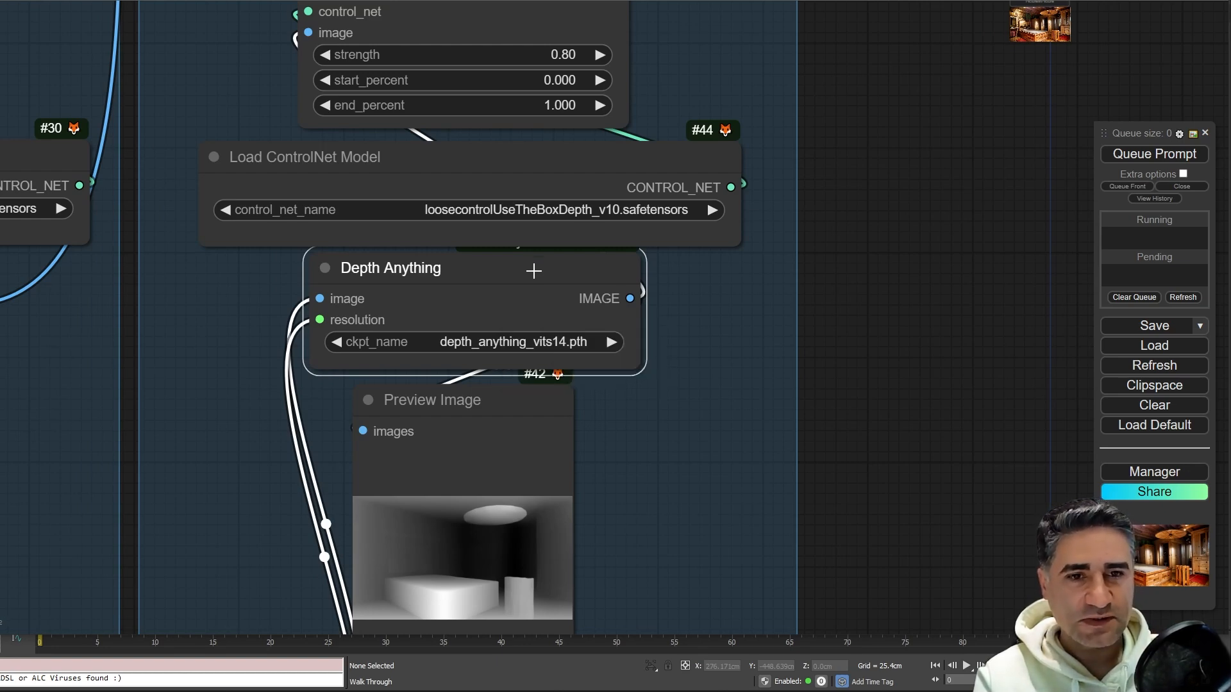
click(540, 343)
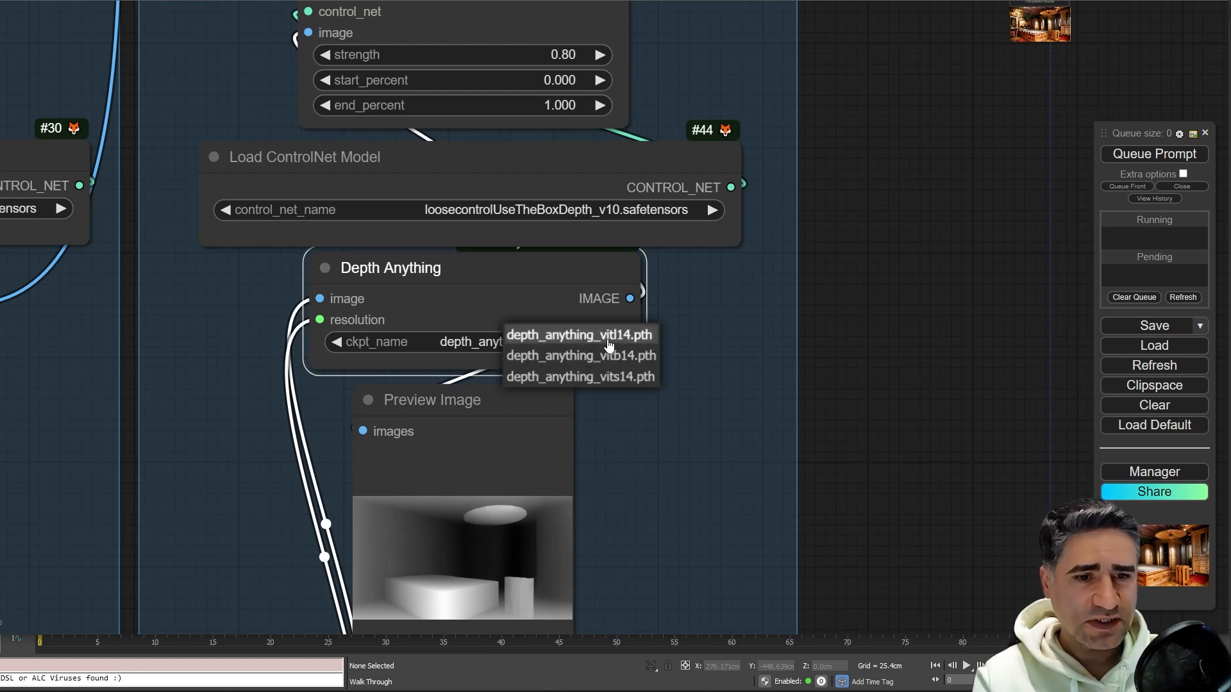
click(888, 312)
Search the ComfyUI Manager's installable models for "depth" and highlight the control_boxdepth_LooseControlfp16 (fp16) entry
click(303, 157)
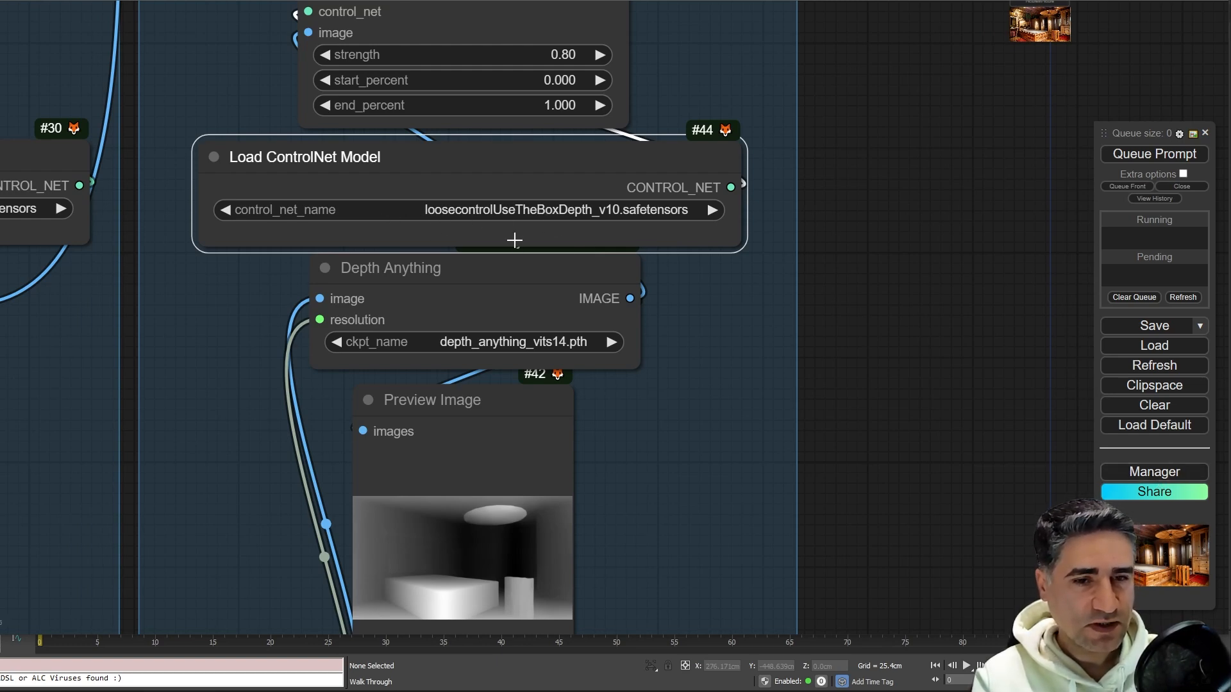
click(1154, 473)
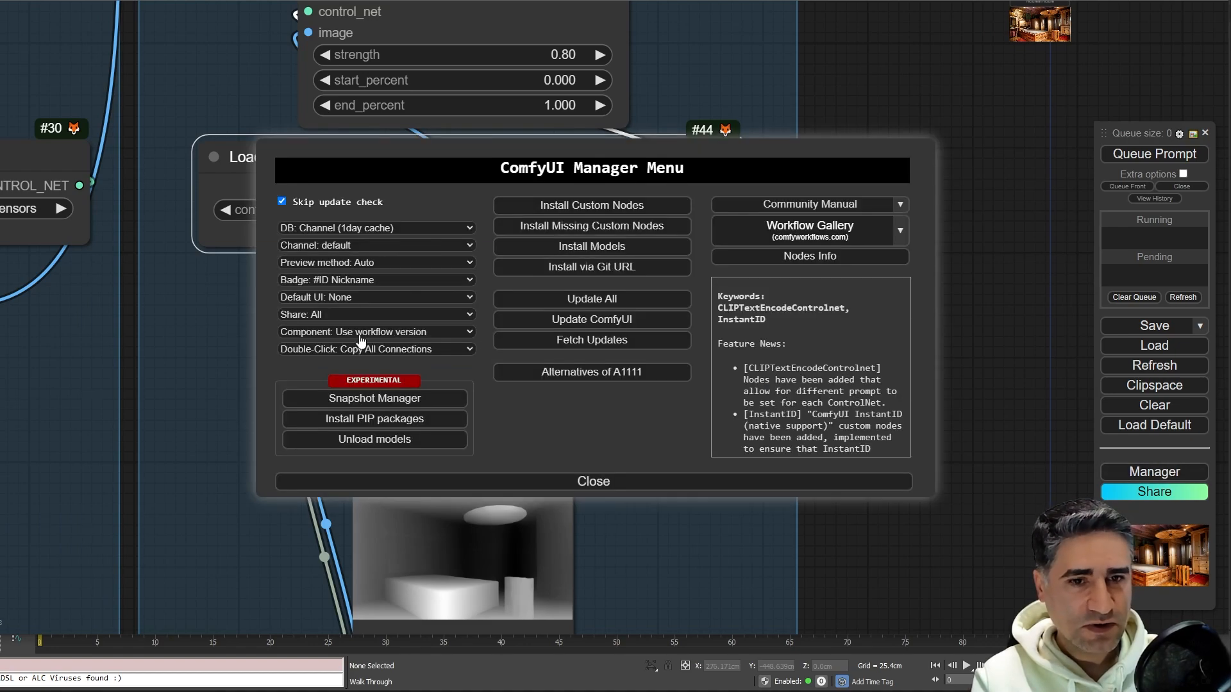
click(592, 248)
click(963, 75)
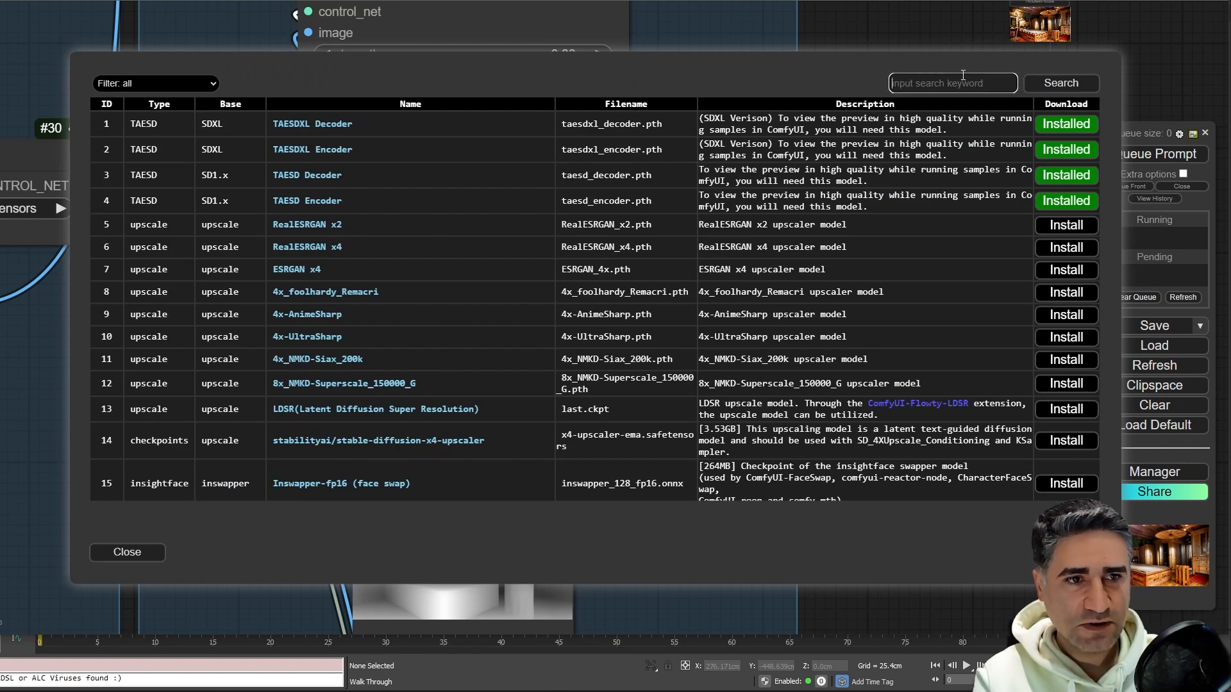
text(depth)
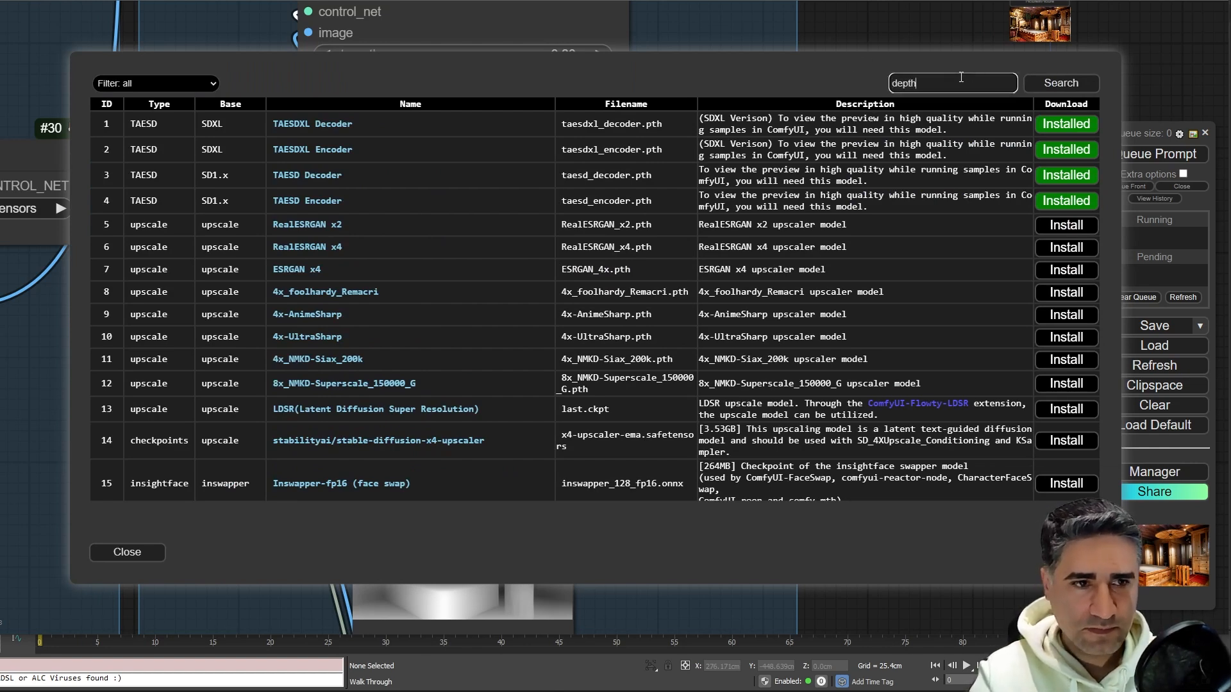
key(Return)
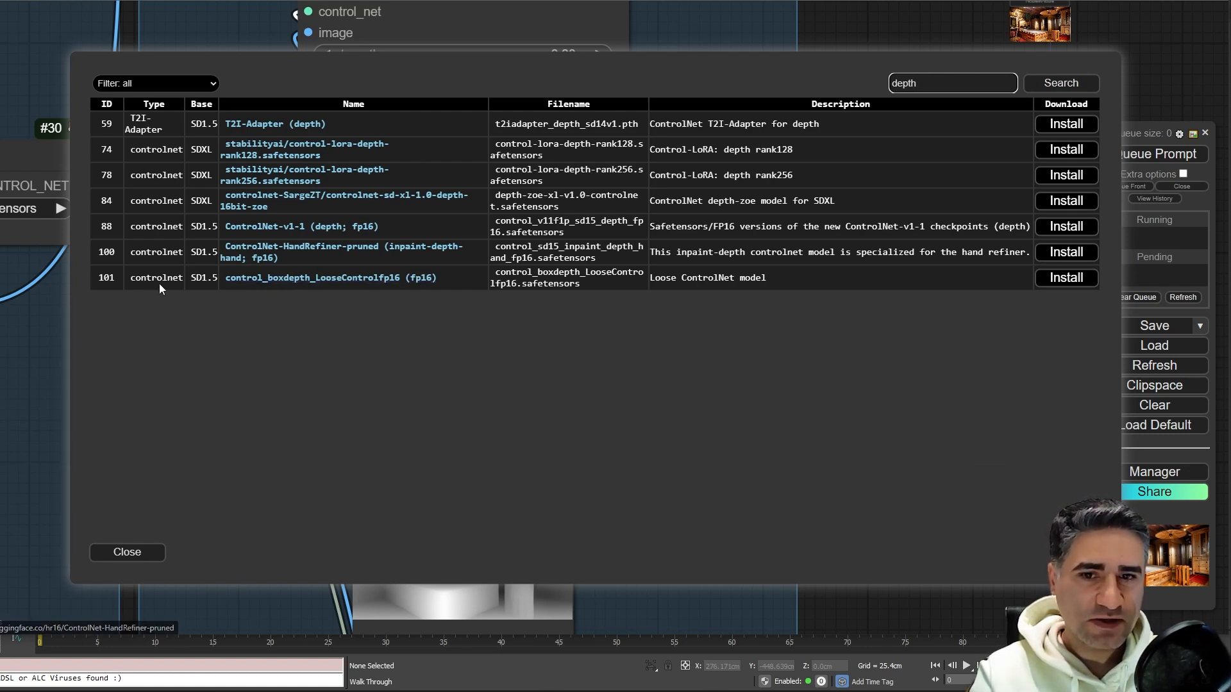
drag(143, 282, 422, 288)
drag(386, 282, 621, 296)
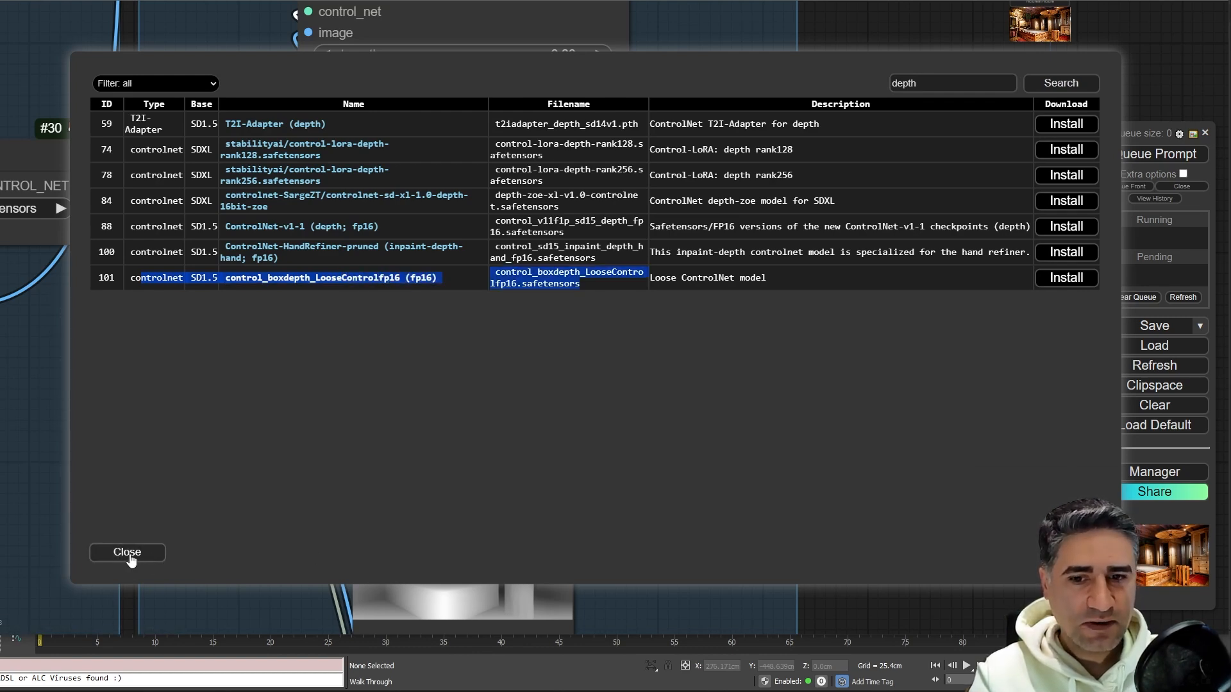
Close the installable model list and the ComfyUI Manager, and examine the settings of the LoadImagesFromPath node
click(128, 551)
click(652, 478)
scroll(921, 395, down, 6)
scroll(368, 425, down, 3)
scroll(368, 424, down, 1)
drag(368, 424, 551, 332)
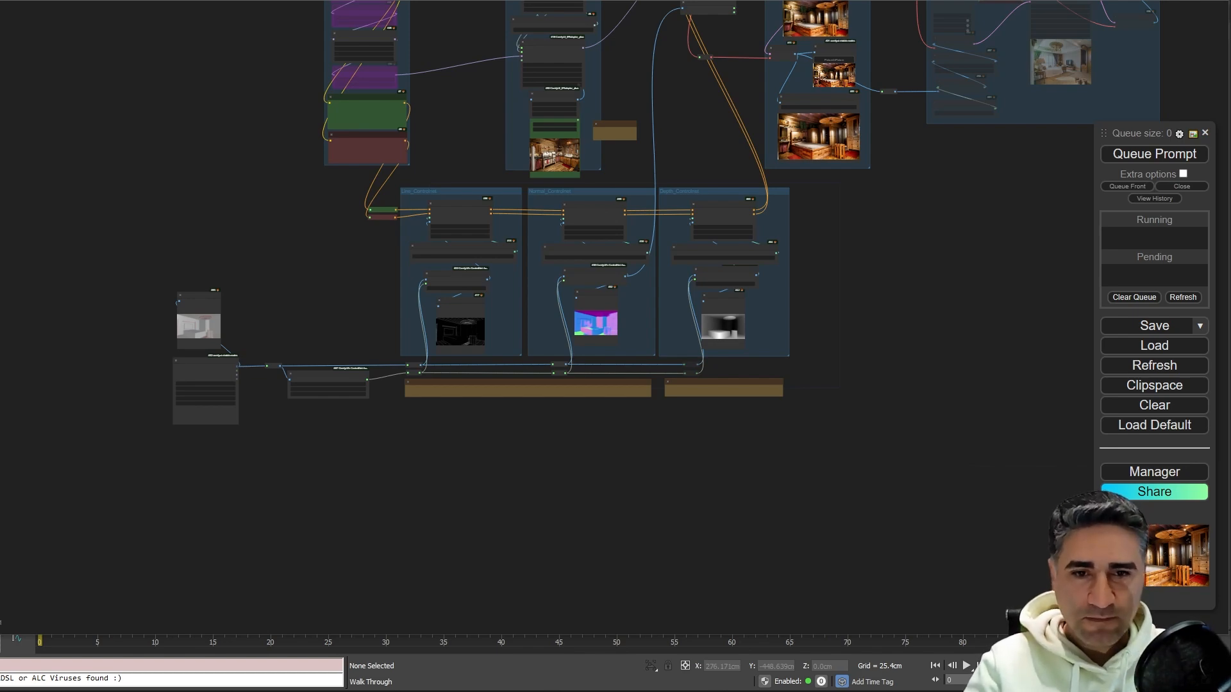
scroll(170, 449, up, 15)
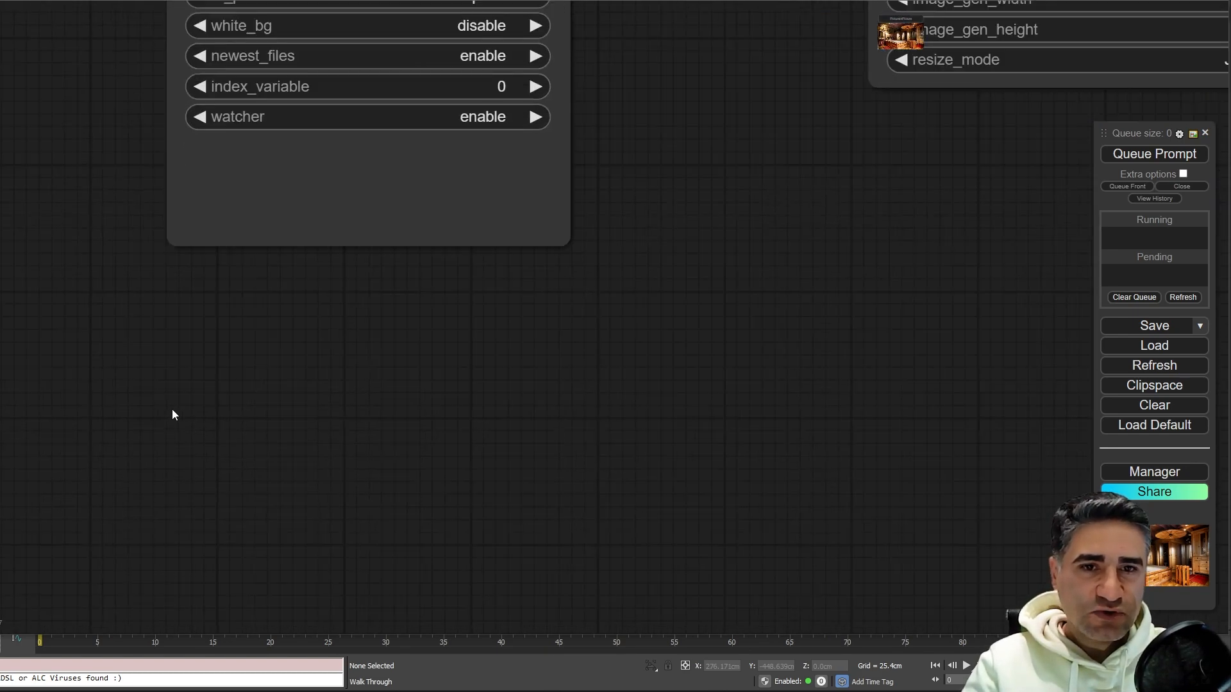
drag(666, 289, 639, 313)
drag(529, 300, 584, 405)
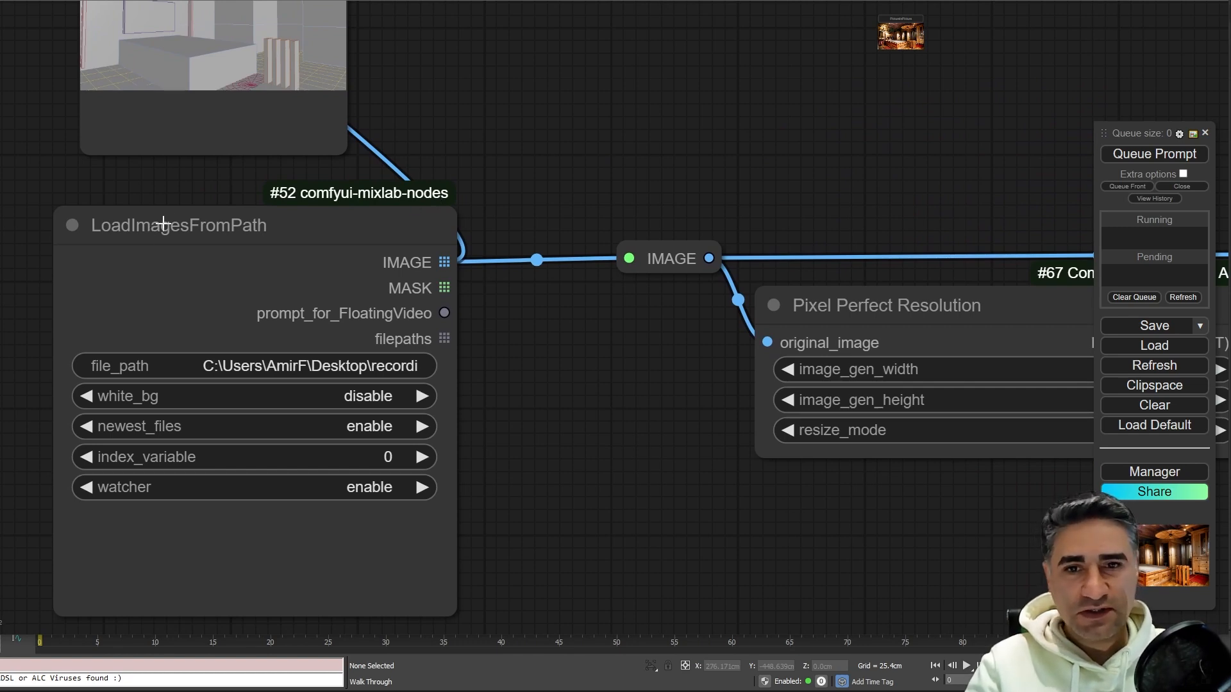
Check the Render0000.jpg image in the 3dsmax folder that feeds the LoadImagesFromPath node
drag(105, 231, 110, 221)
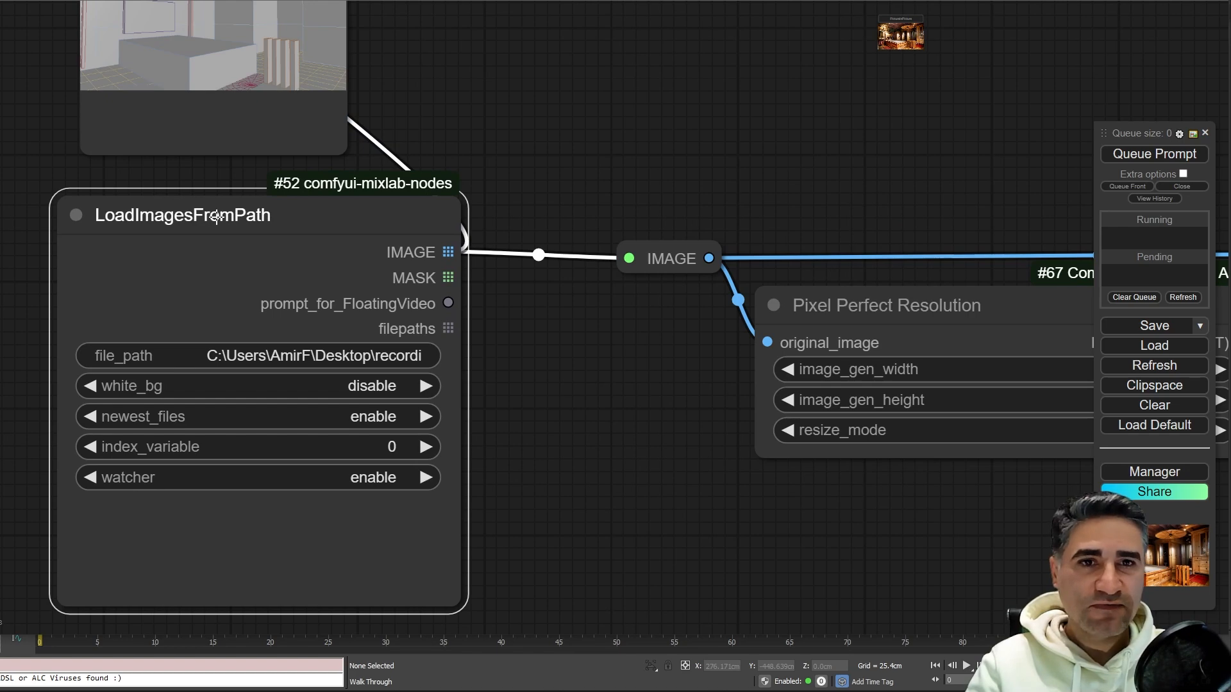
drag(0, 7, 577, 98)
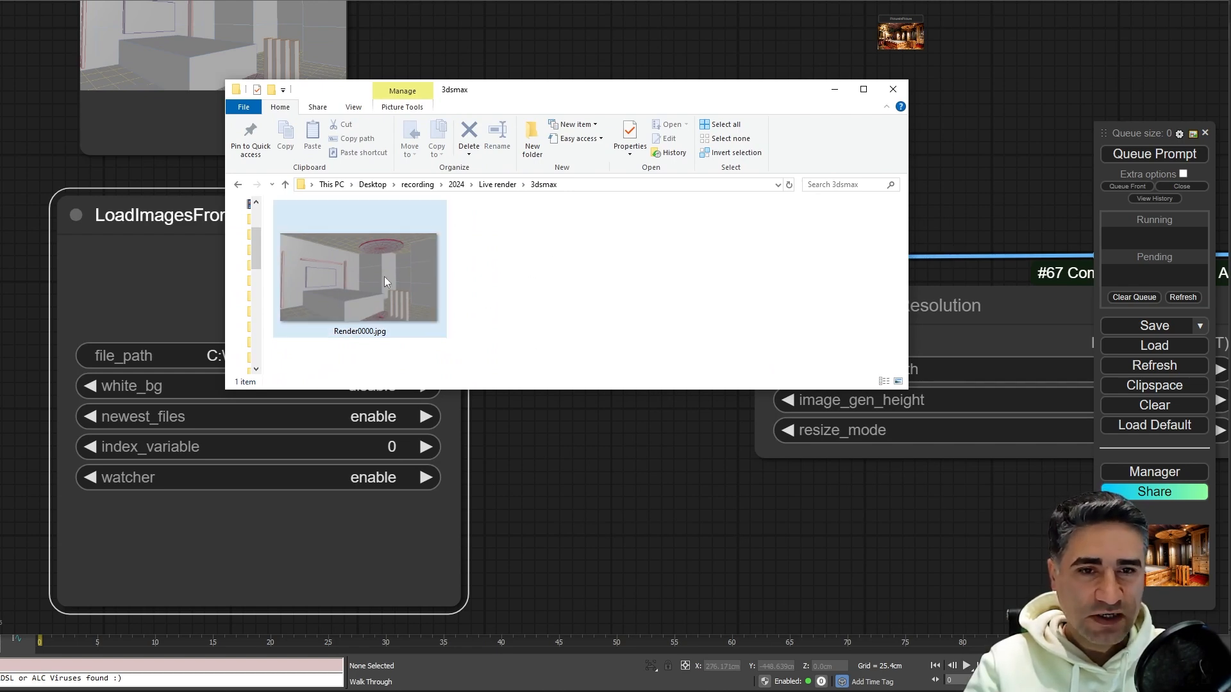
drag(590, 99, 0, 99)
mouse_move(173, 215)
mouse_down()
mouse_move(176, 196)
mouse_move(164, 202)
mouse_up()
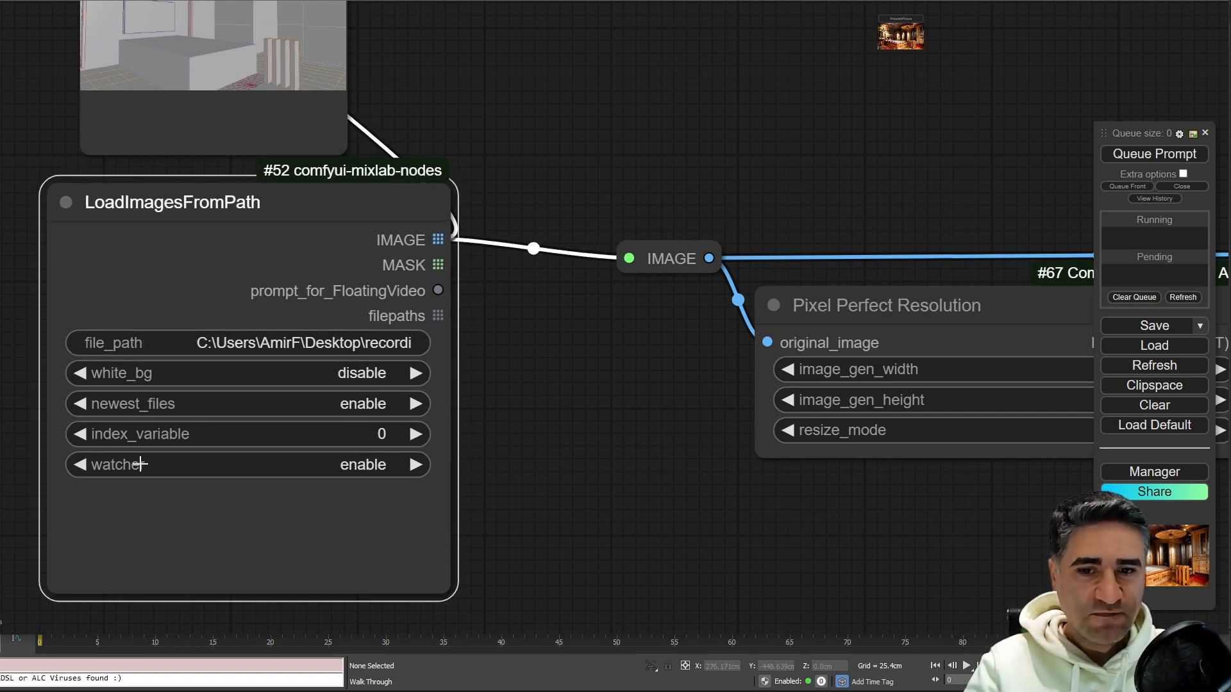
Examine the watcher options of the LoadImagesFromPath node and dismiss the list without changing the selection
click(308, 462)
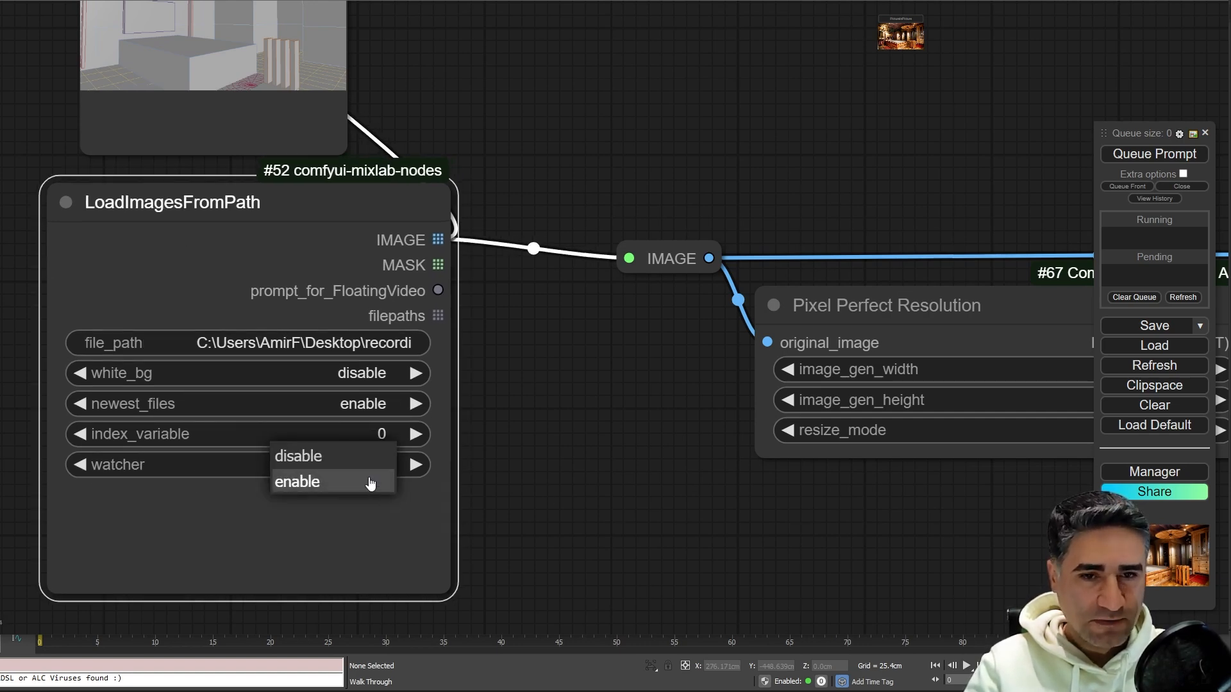
click(533, 465)
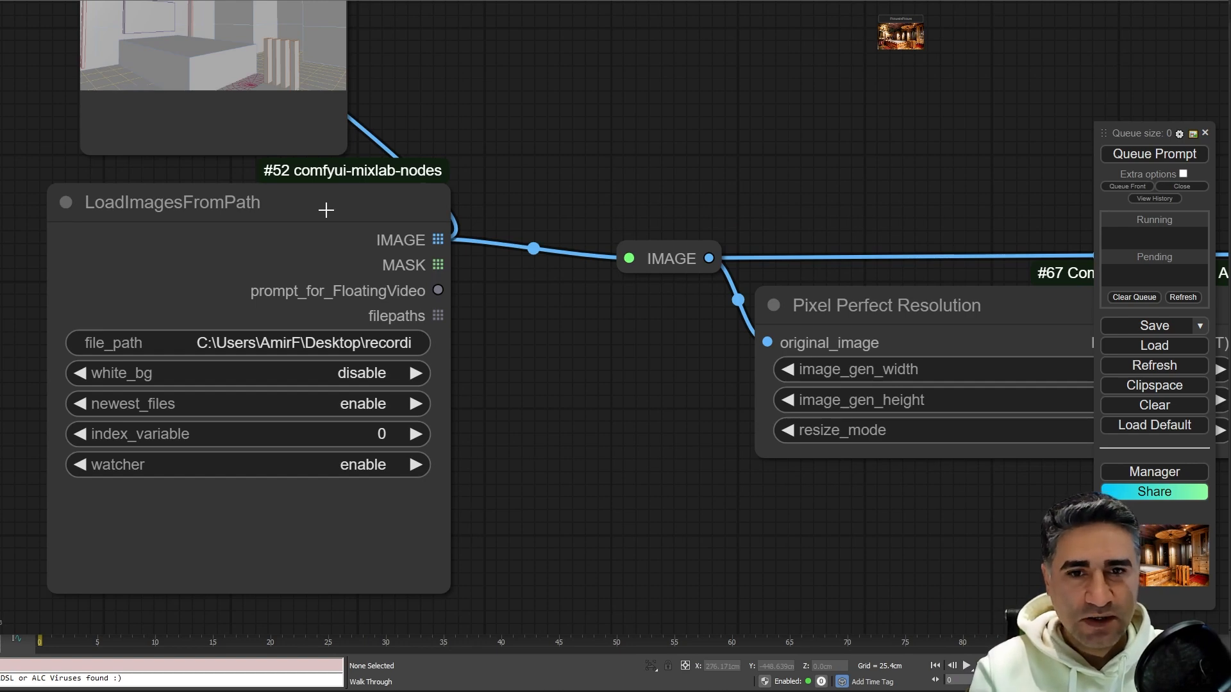
drag(324, 206, 320, 223)
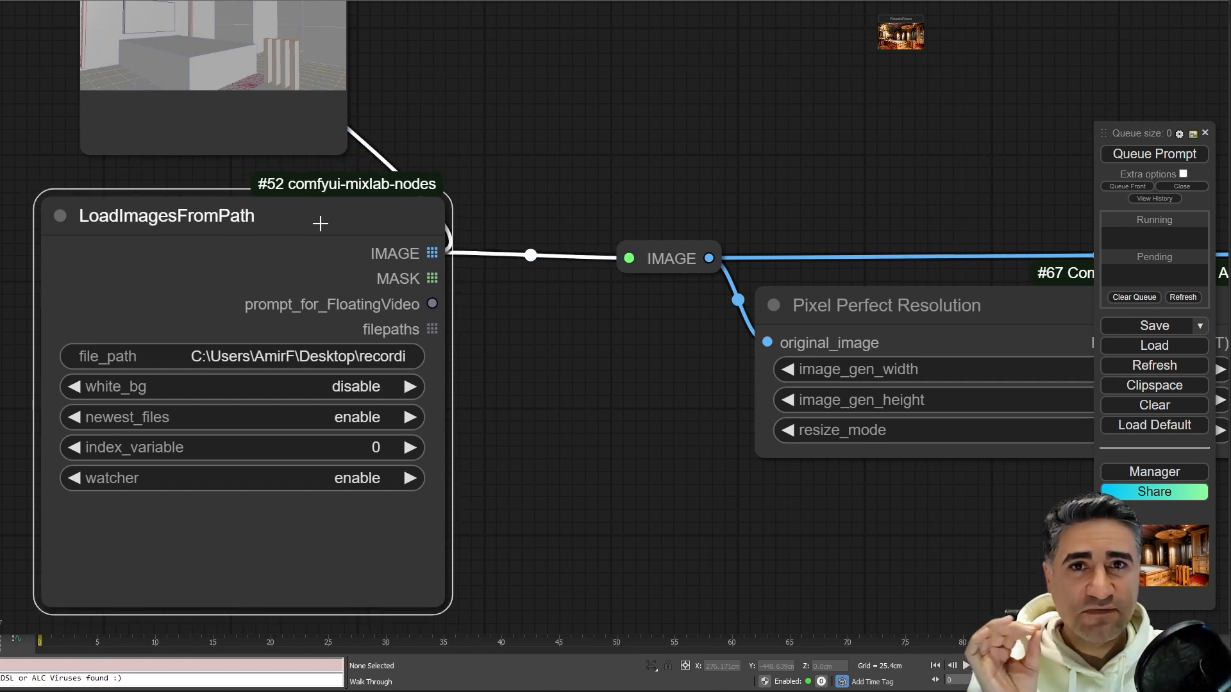
Show the FloatingVideo Mixlab node's rendered image in a picture-in-picture window
scroll(542, 469, down, 10)
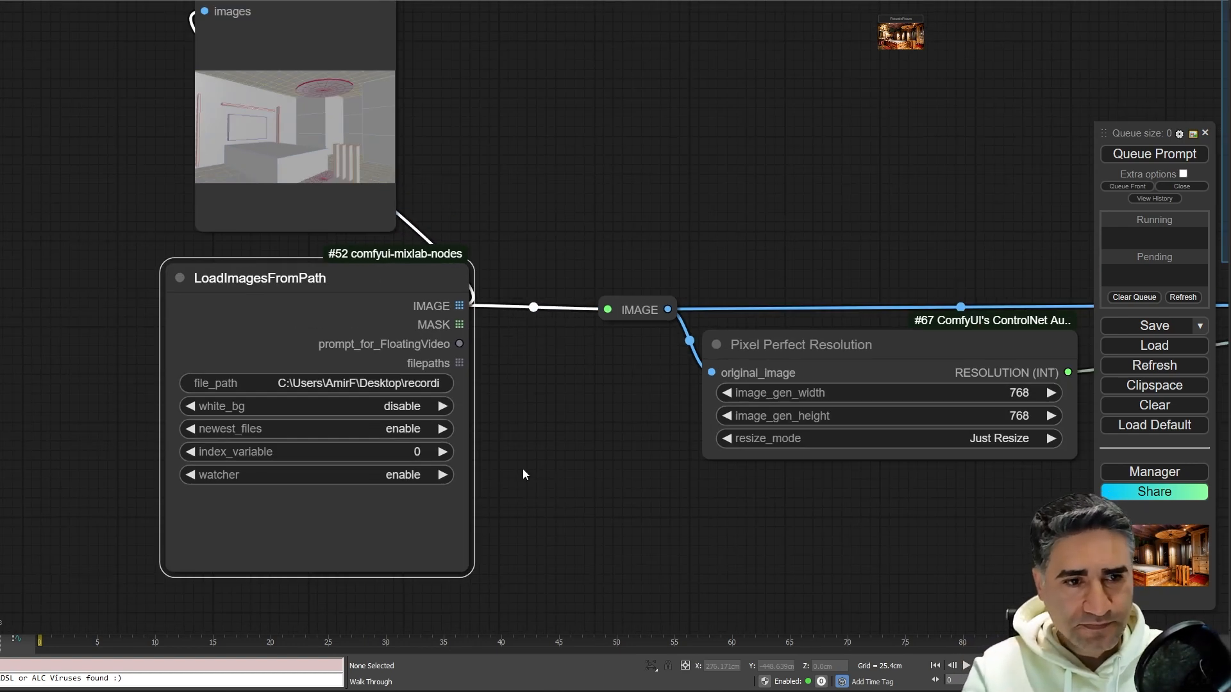
drag(1057, 377, 451, 448)
drag(608, 360, 598, 492)
scroll(506, 301, up, 10)
scroll(498, 300, up, 3)
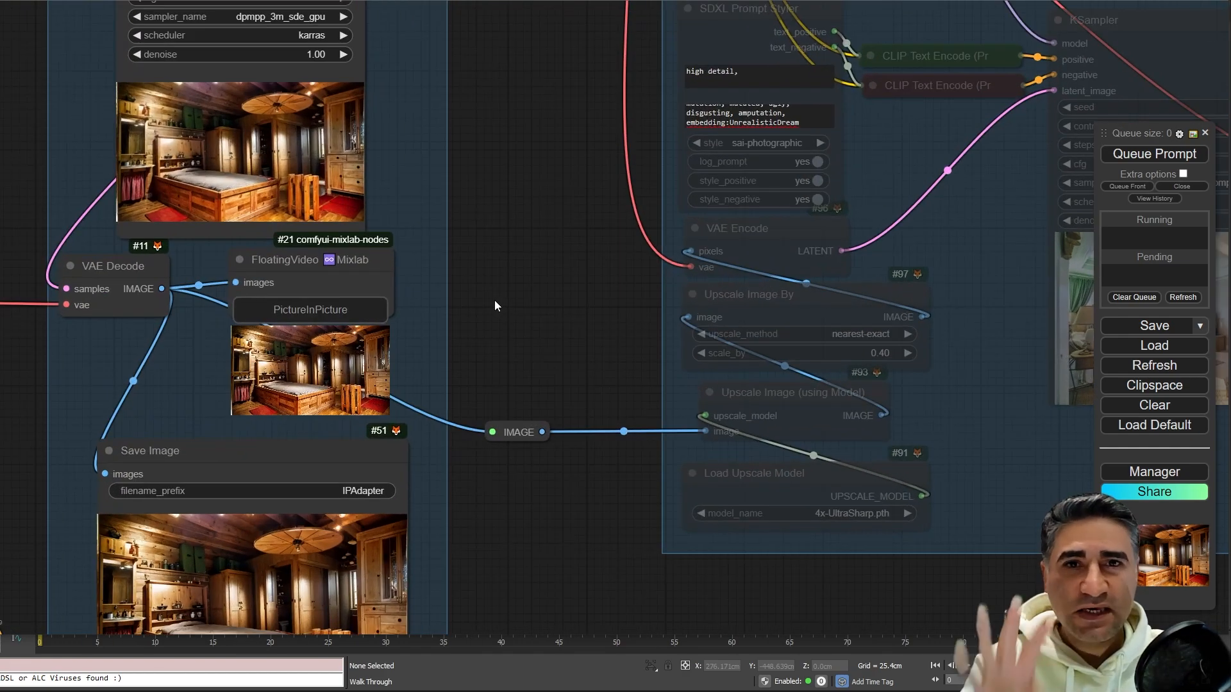
scroll(449, 332, up, 5)
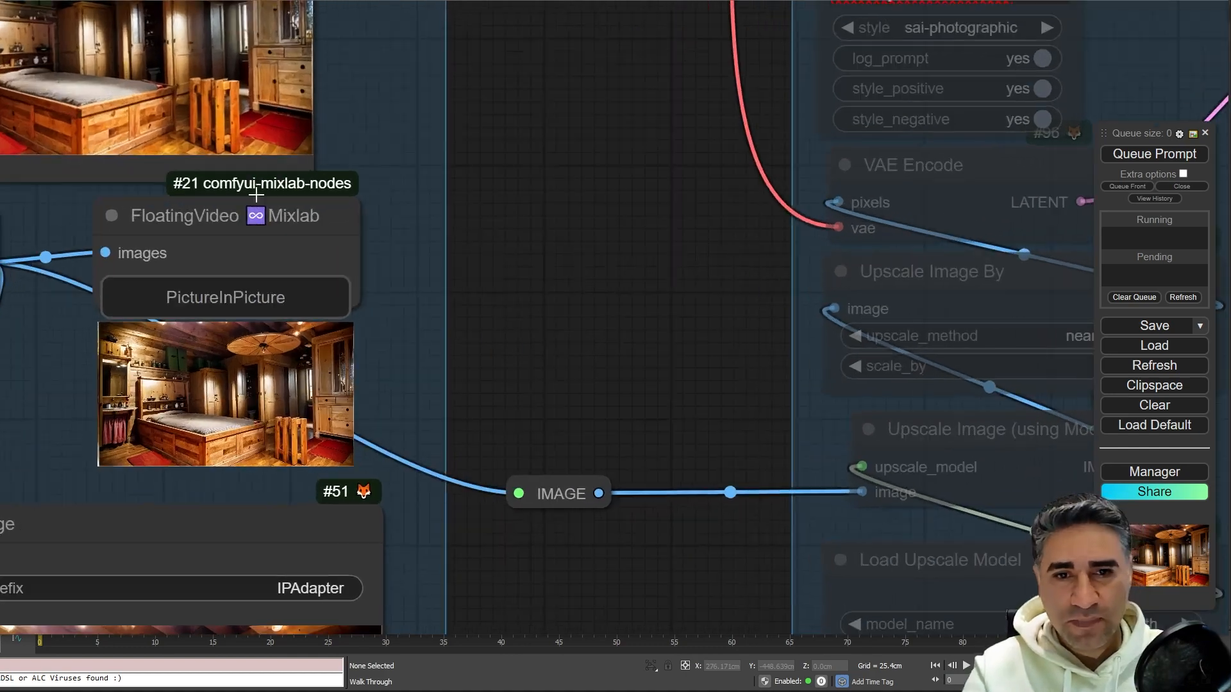
scroll(309, 256, up, 5)
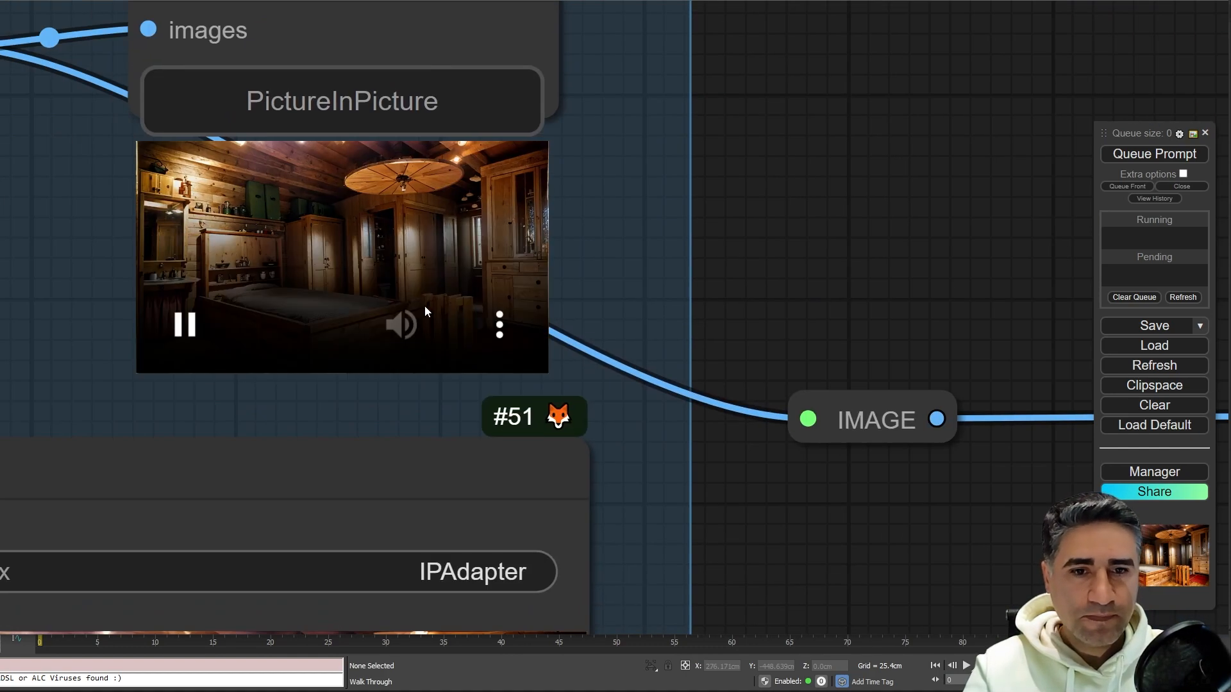
click(500, 325)
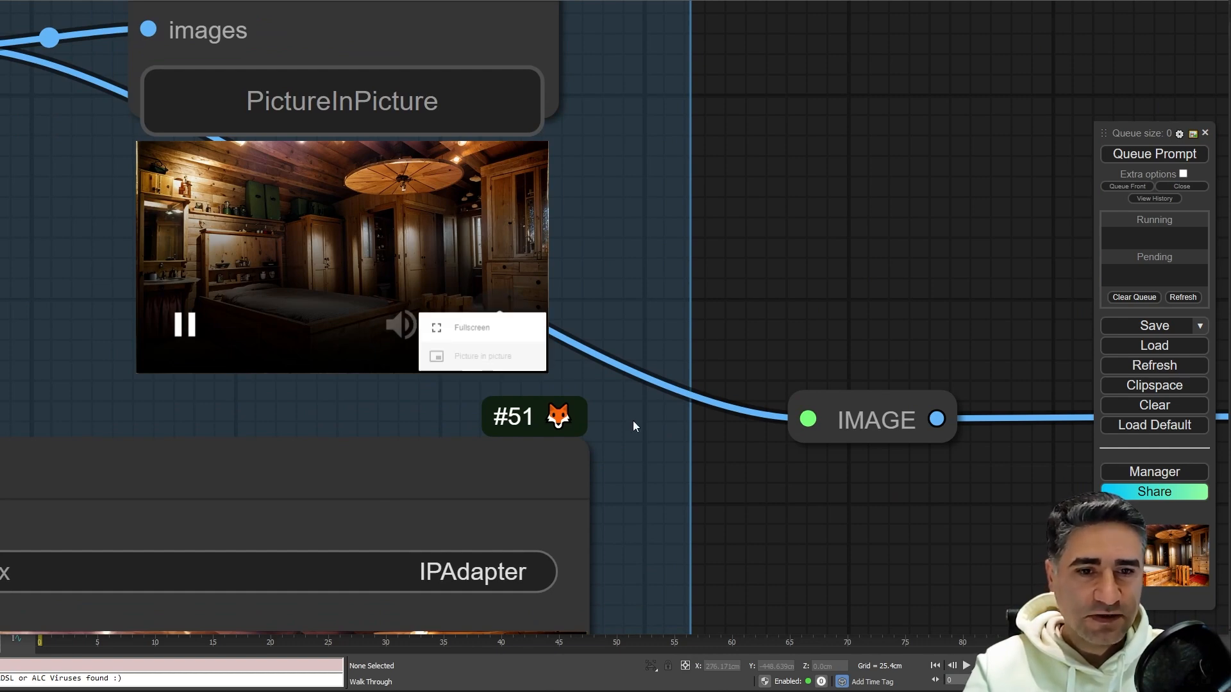
click(467, 364)
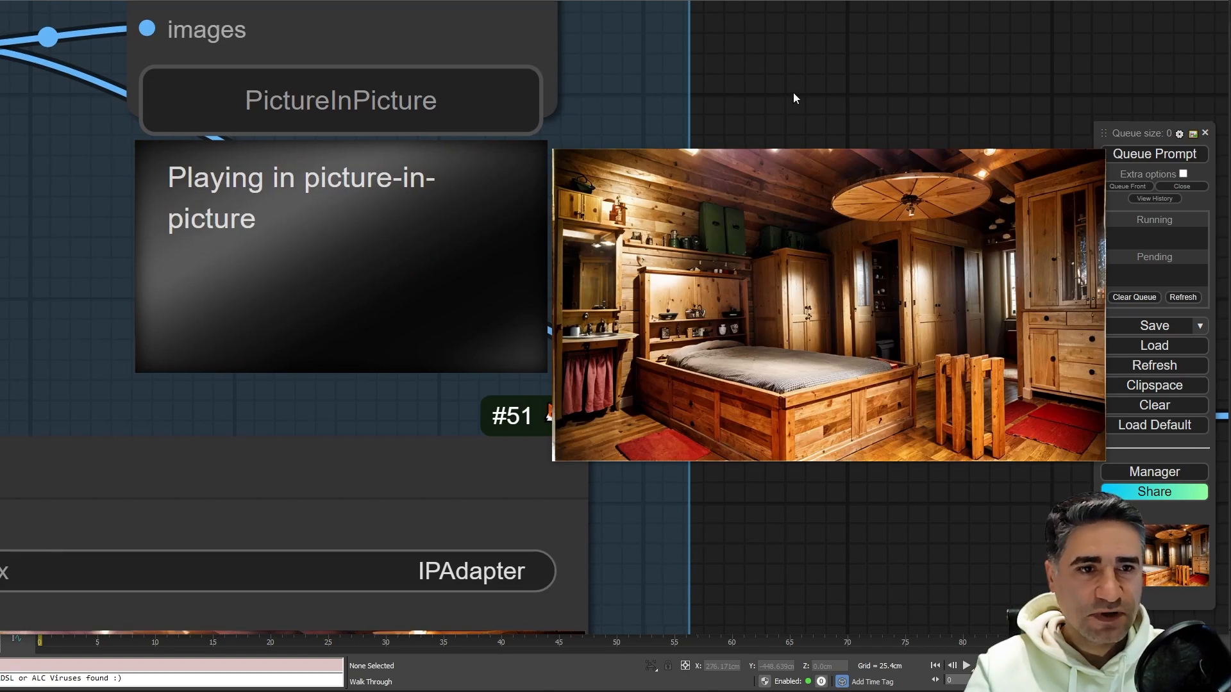
Switch to 3ds Max to compare the floating render preview with the camera viewport, and close the preview before returning to ComfyUI
scroll(793, 87, down, 5)
drag(938, 557, 547, 548)
scroll(547, 547, down, 5)
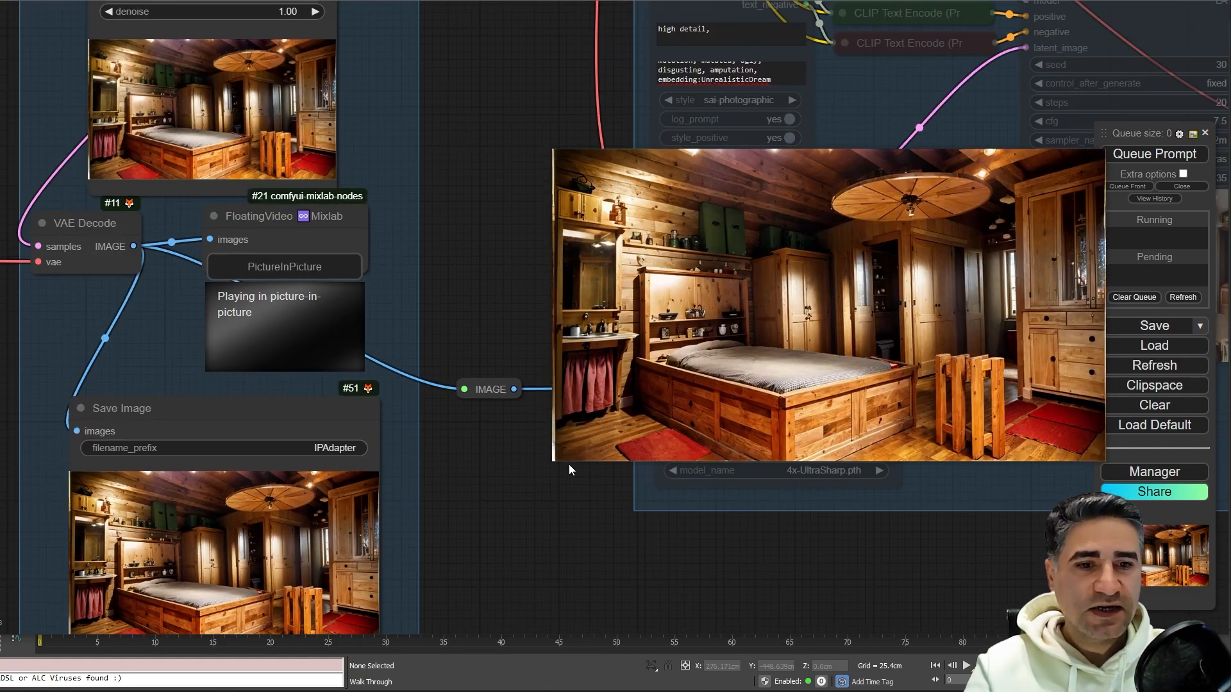
drag(547, 463, 557, 369)
key(alt+Tab)
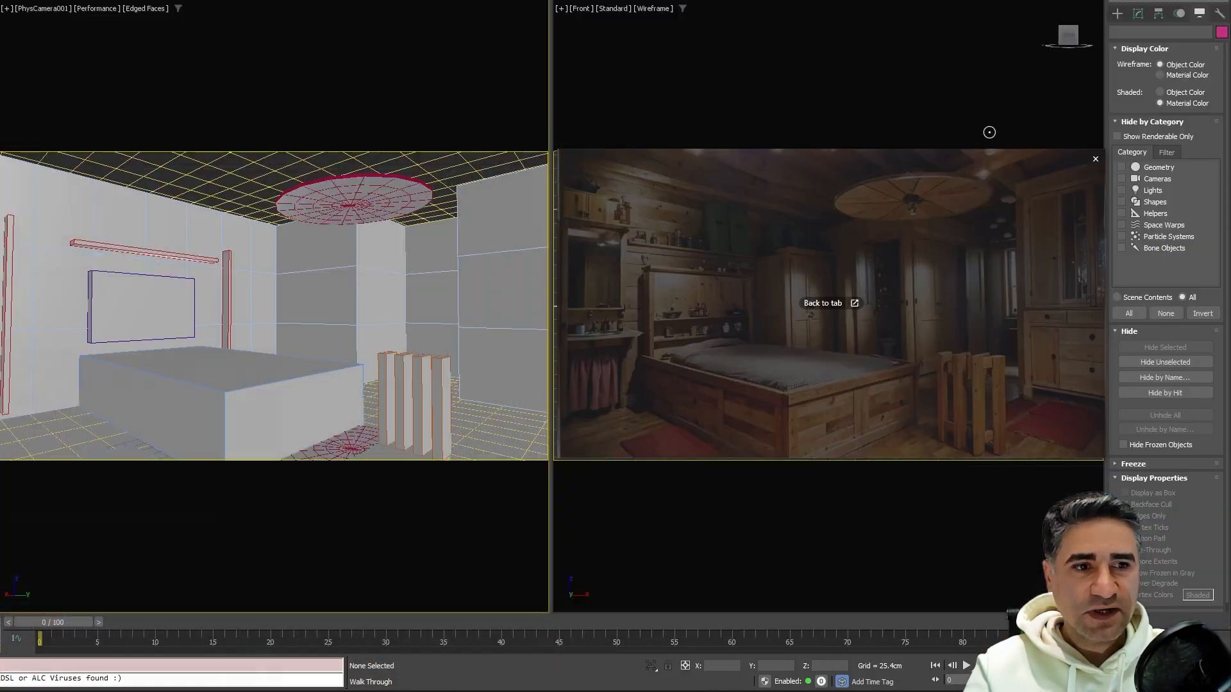
mouse_move(936, 344)
mouse_down()
mouse_move(772, 267)
mouse_move(460, 327)
mouse_move(943, 360)
mouse_move(933, 339)
mouse_move(936, 352)
mouse_up()
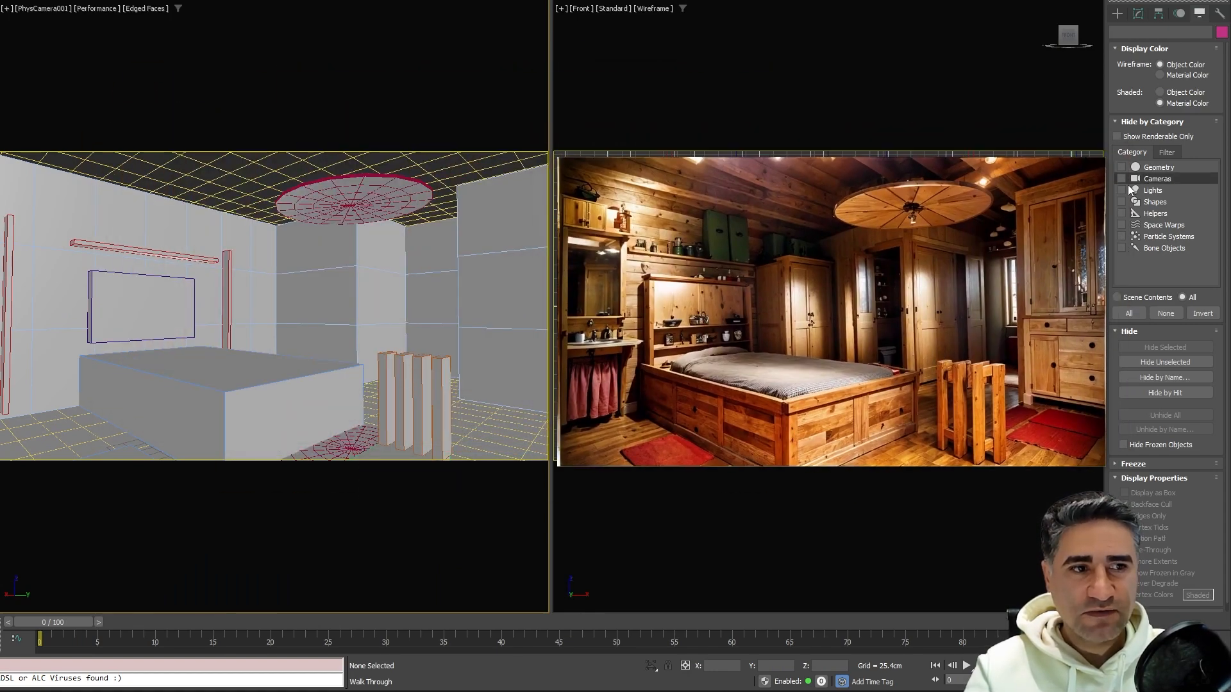
click(1095, 169)
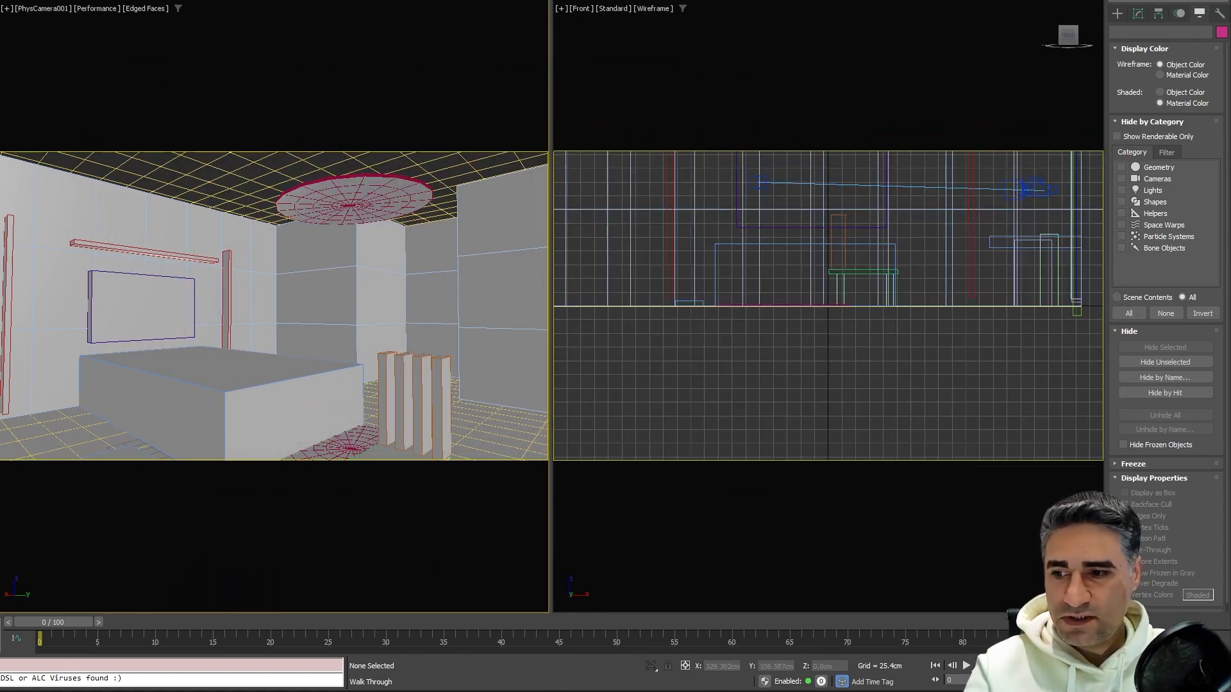
key(alt+Tab)
Examine the Checkpoint+LCM+FreeU+SAG, IPAdapter_Style and KSampler groups and how they connect across the workflow
drag(511, 276, 567, 293)
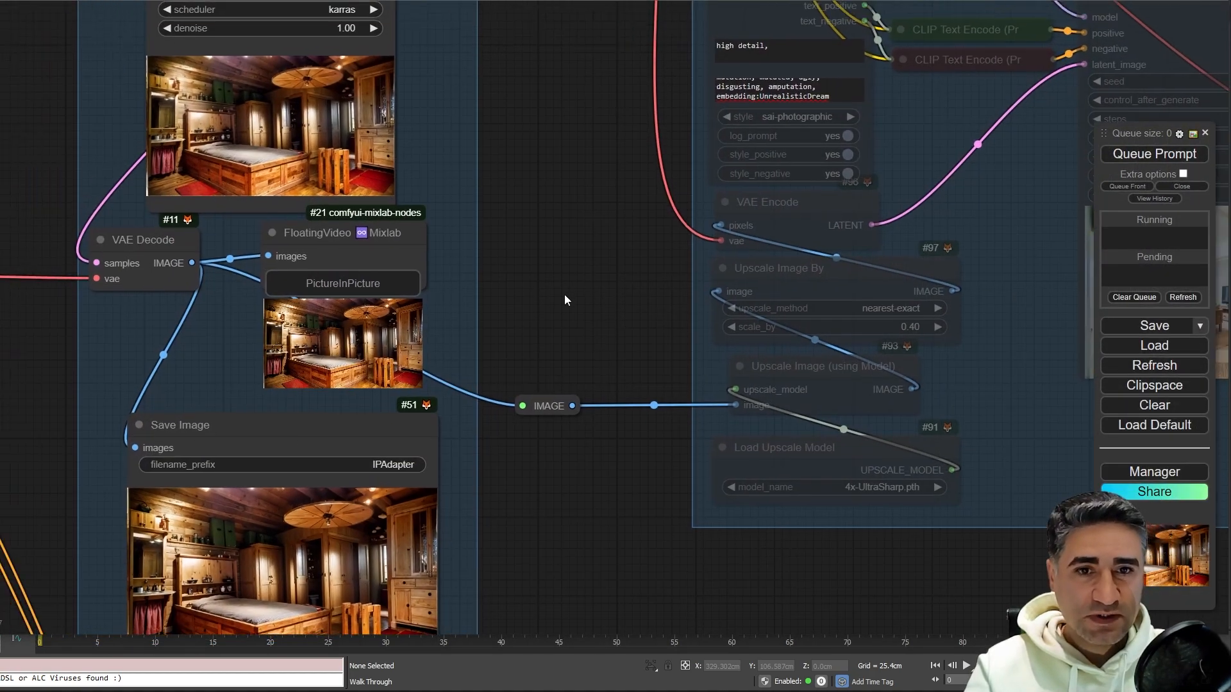
scroll(562, 302, down, 5)
scroll(562, 301, down, 4)
drag(527, 528, 941, 460)
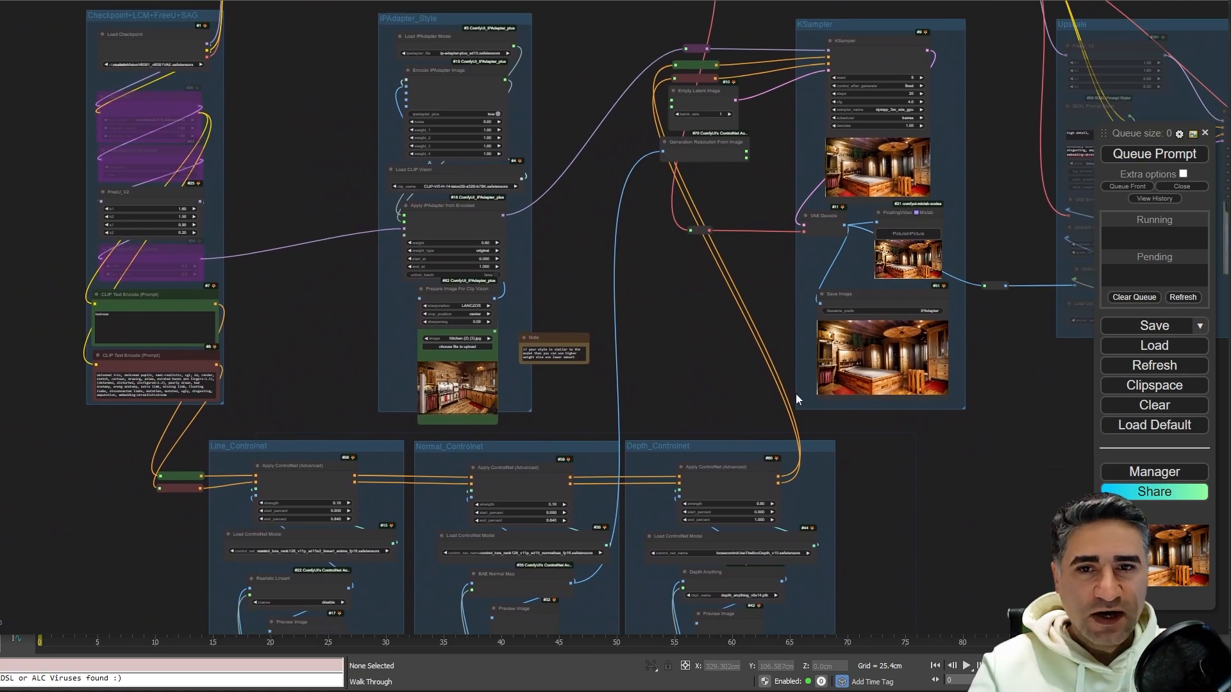
scroll(281, 144, up, 2)
scroll(279, 140, up, 2)
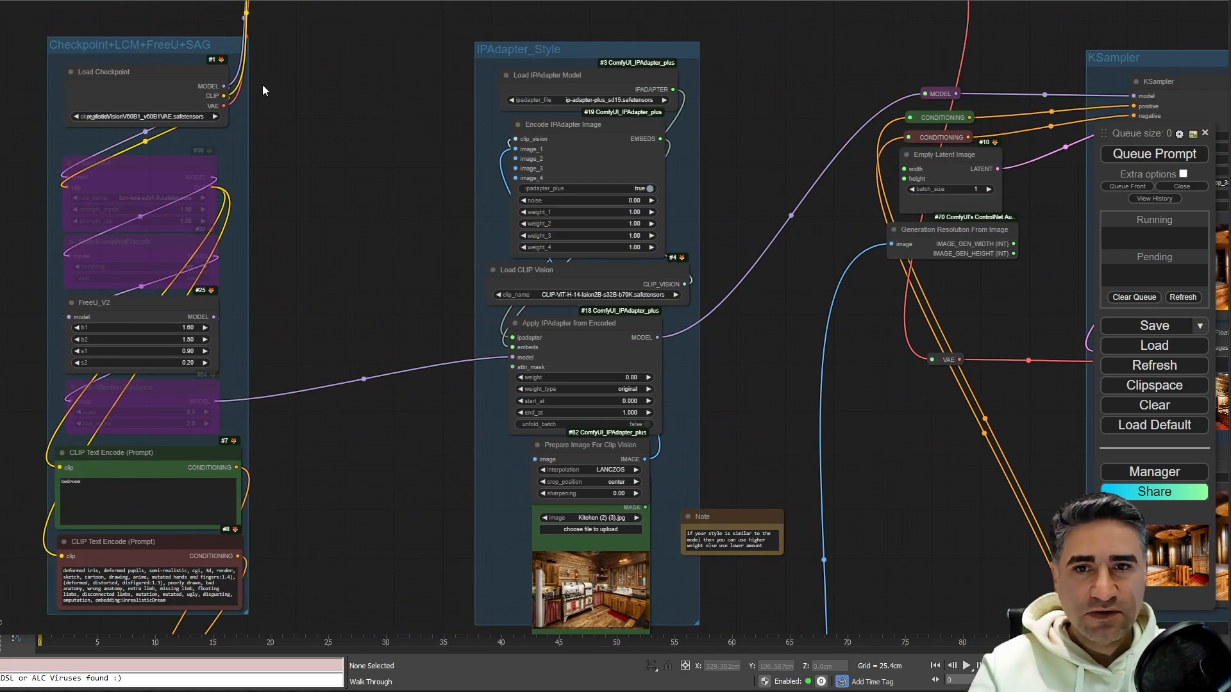
scroll(32, 20, up, 5)
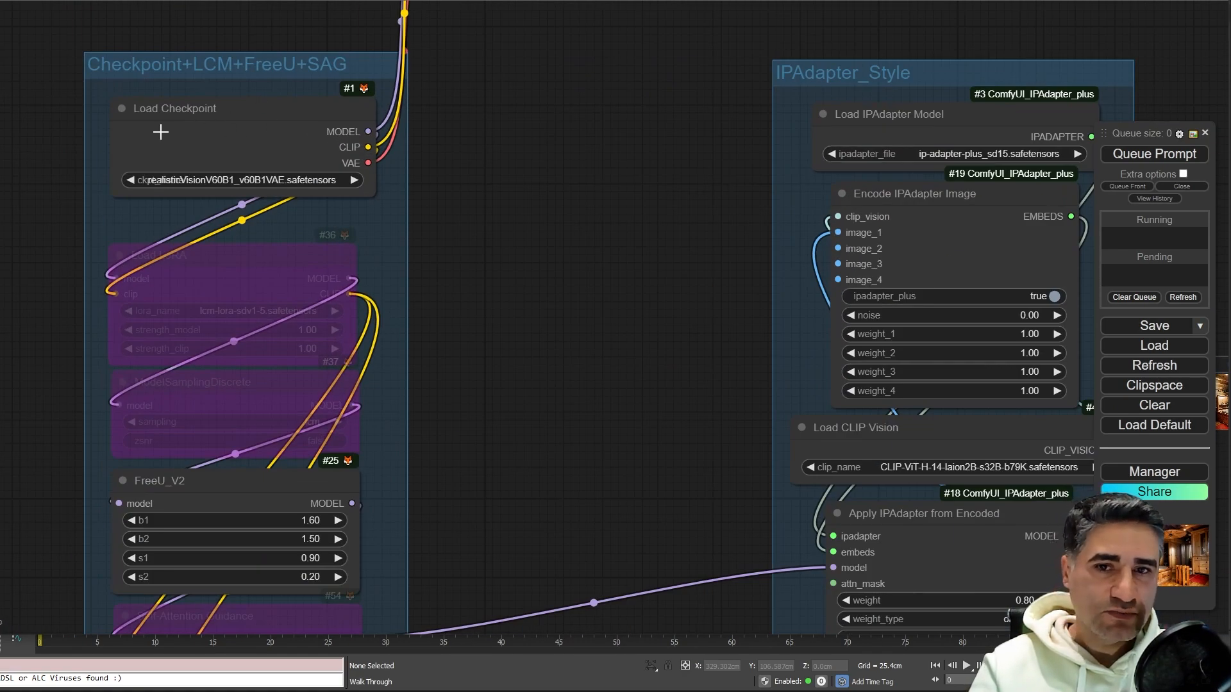
scroll(171, 111, down, 3)
scroll(243, 139, down, 6)
drag(332, 154, 235, 151)
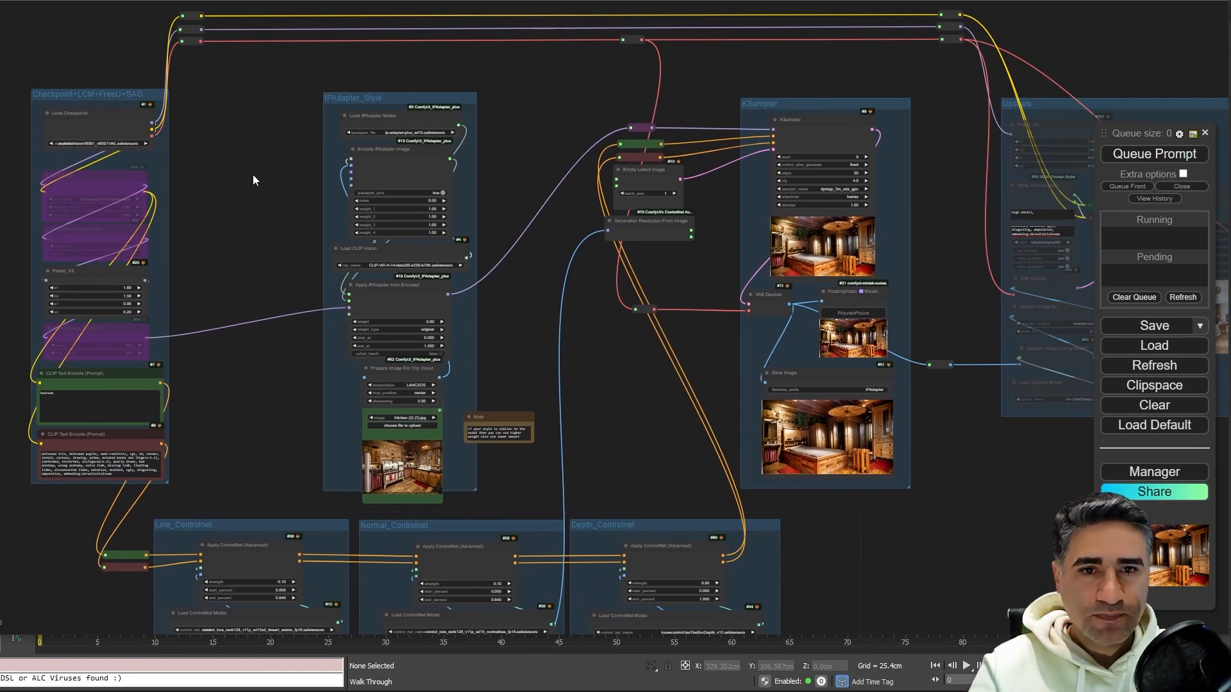
Examine the Line, Normal and Depth ControlNet groups, focusing on the depth group's loosecontrolUseTheBoxDepth_v10.safetensors model
drag(239, 470, 245, 117)
scroll(213, 128, up, 10)
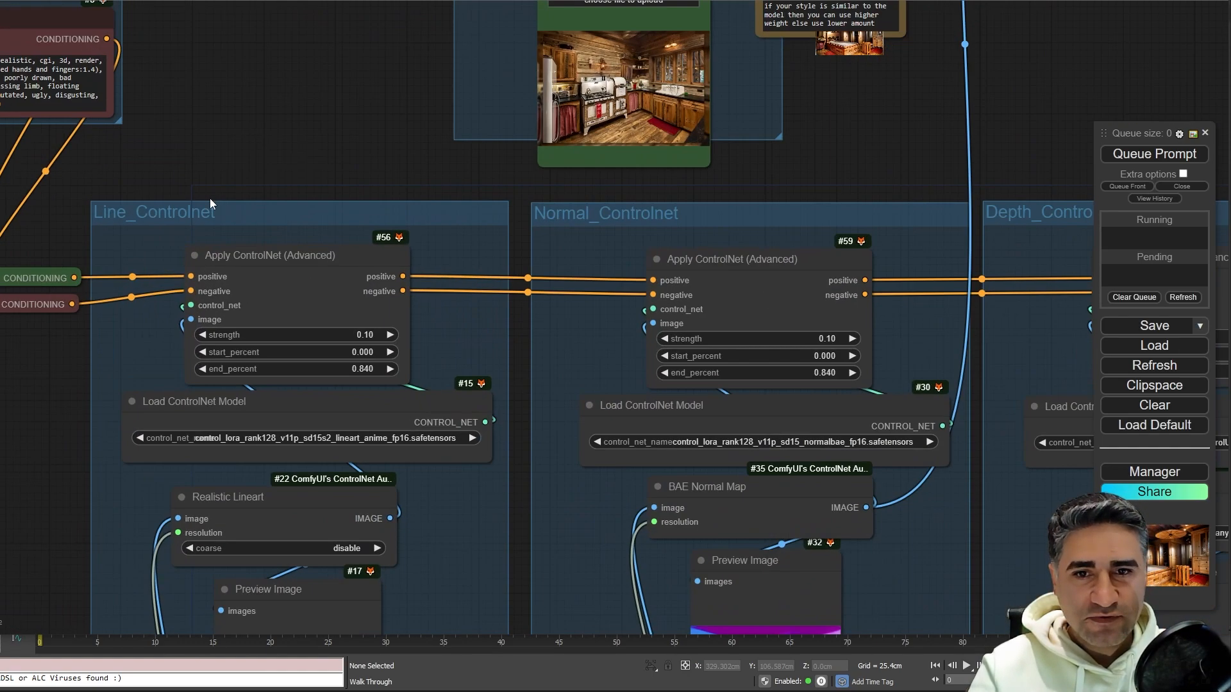
scroll(209, 185, down, 6)
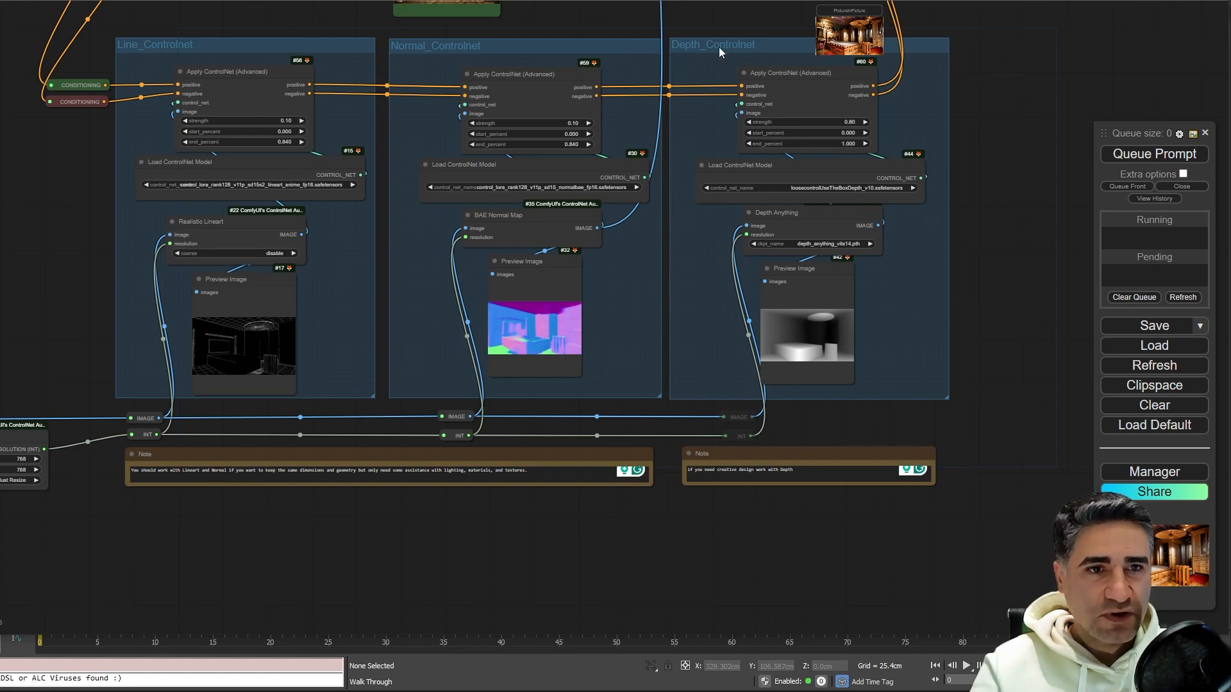
drag(706, 24, 541, 76)
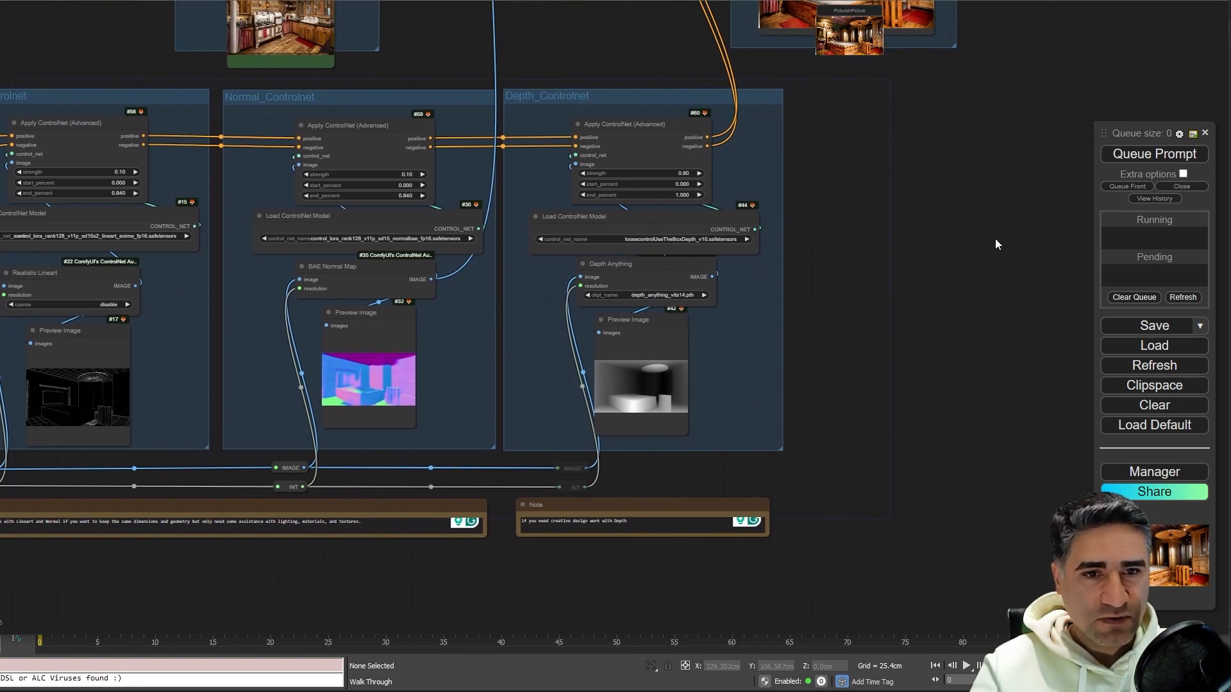
scroll(886, 341, up, 10)
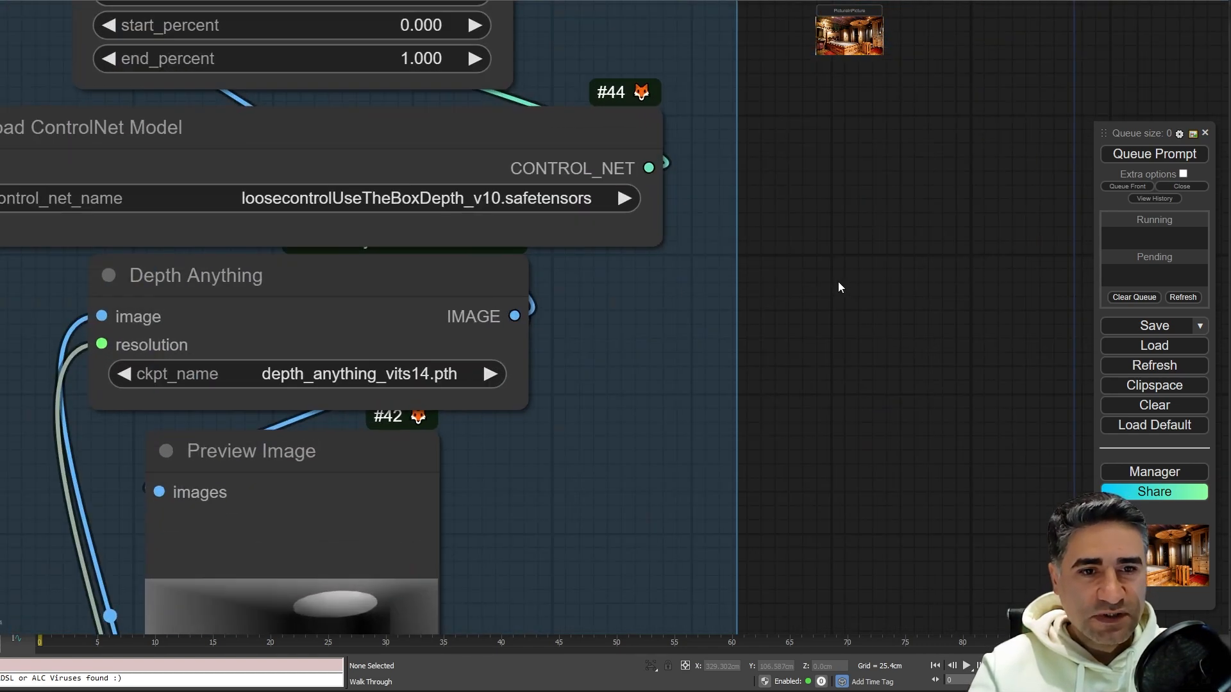
drag(795, 338, 852, 370)
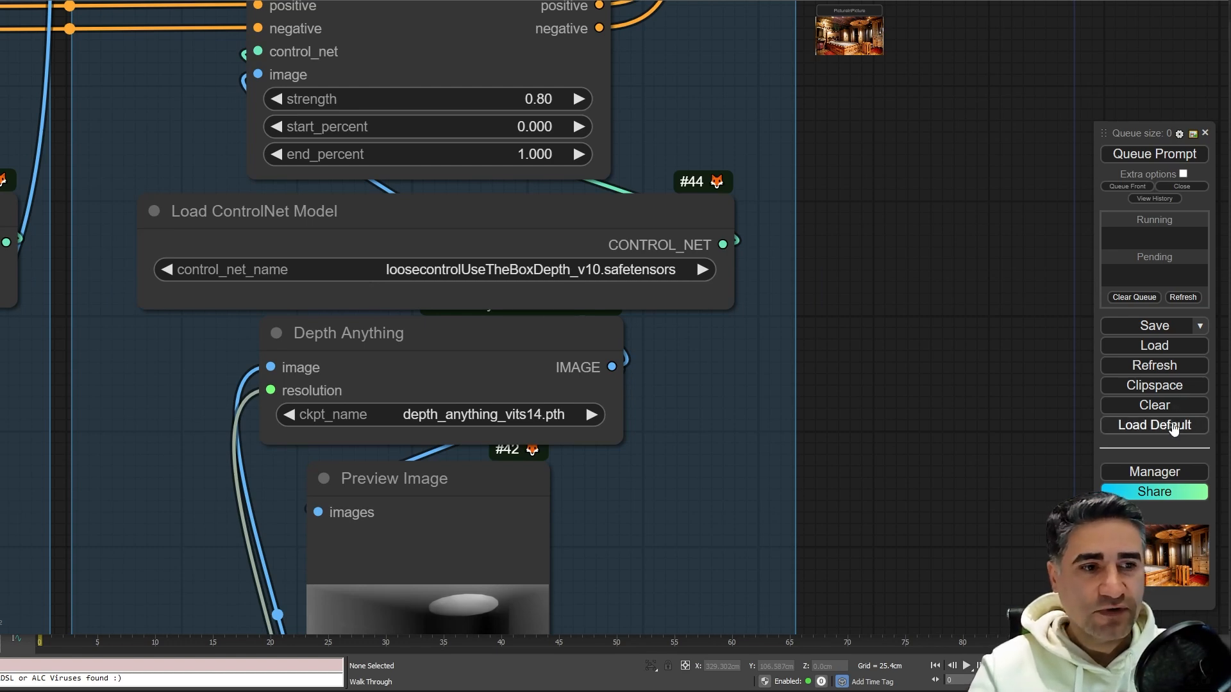
Review the control_boxdepth_LooseControlfp16 (fp16) entry among the Manager's installable depth models and close the Manager
click(1157, 473)
click(564, 252)
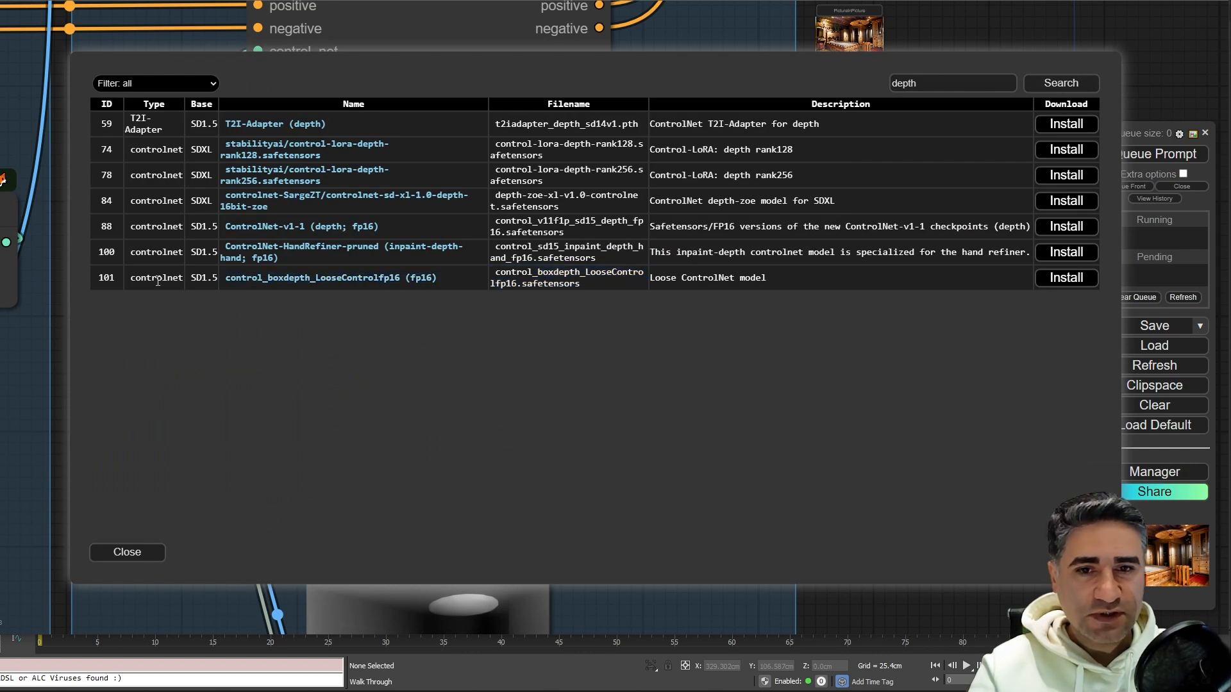
double_click(933, 81)
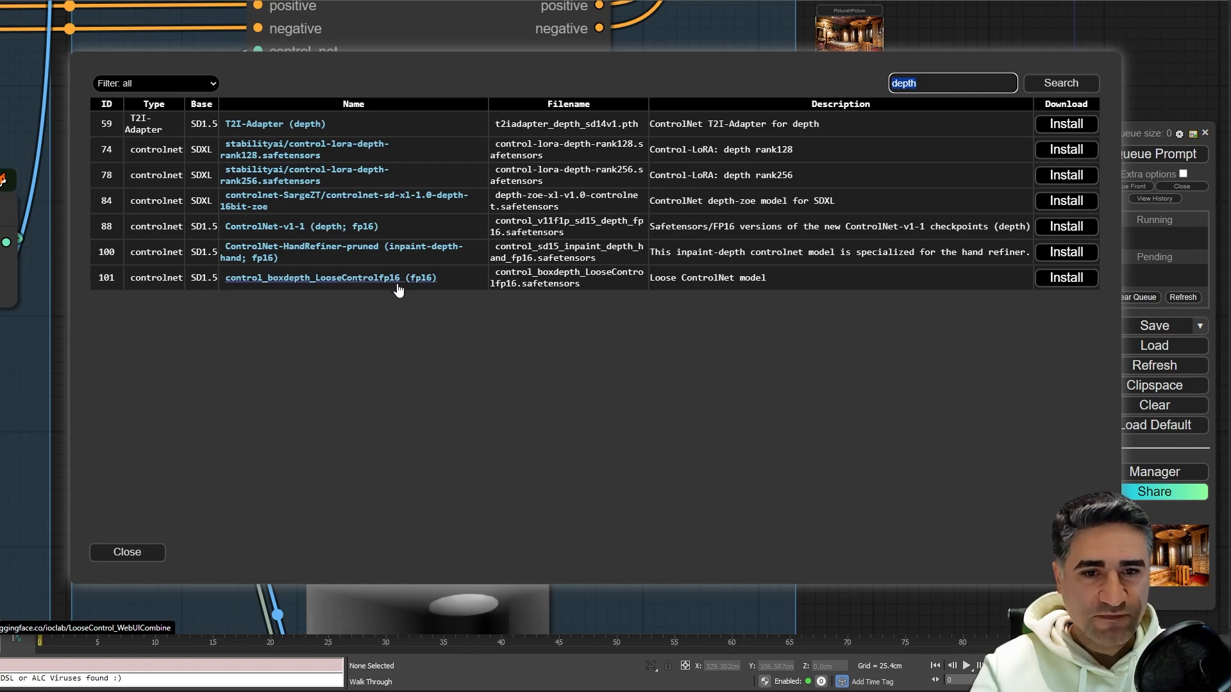
click(120, 553)
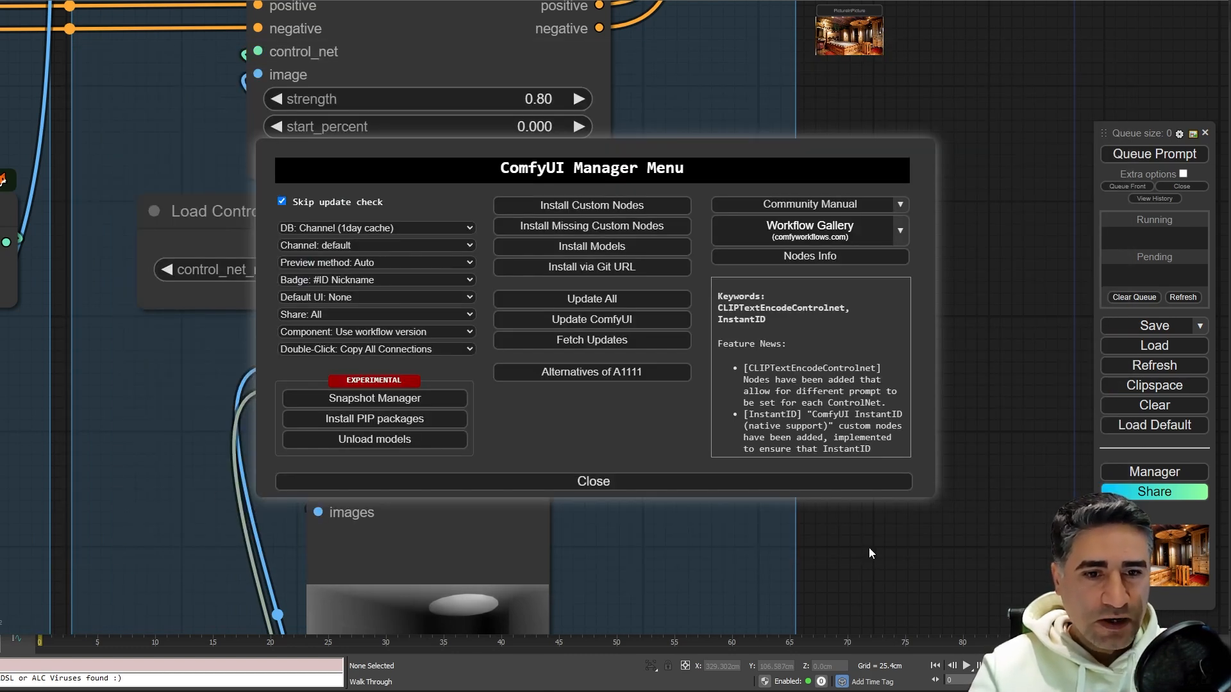
click(695, 488)
Examine the depth map preview and the Depth Anything checkpoint options, leaving the selected checkpoint as it is
scroll(705, 398, down, 1)
click(442, 317)
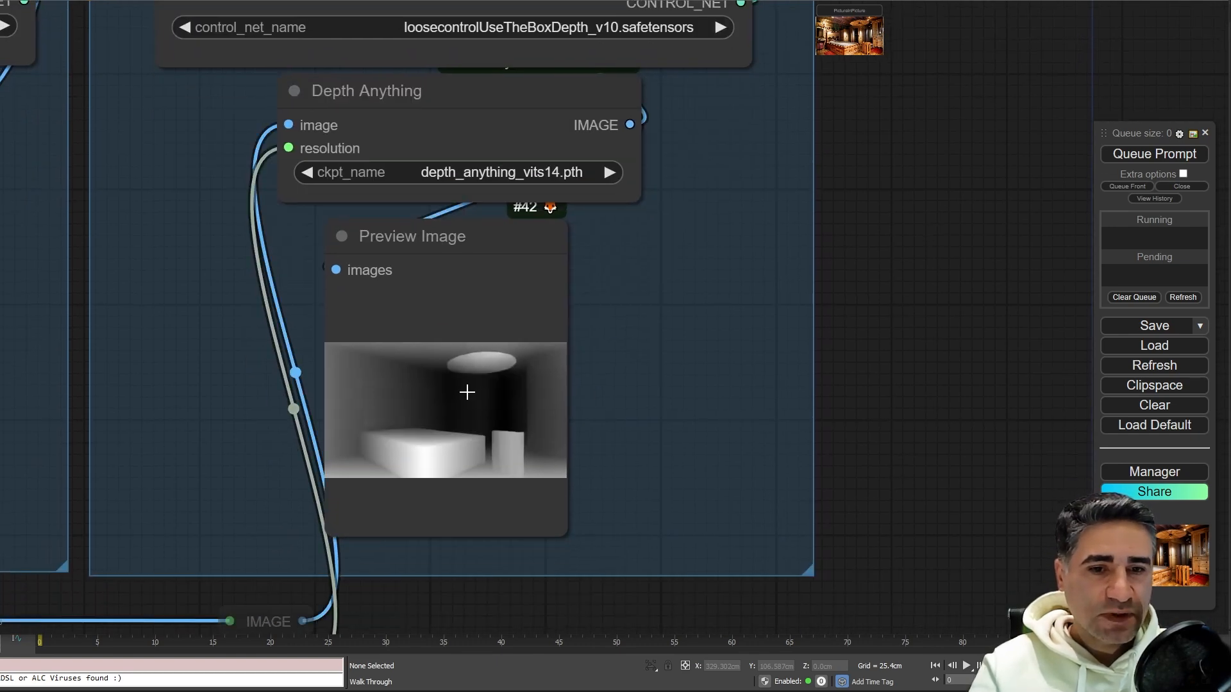
click(516, 178)
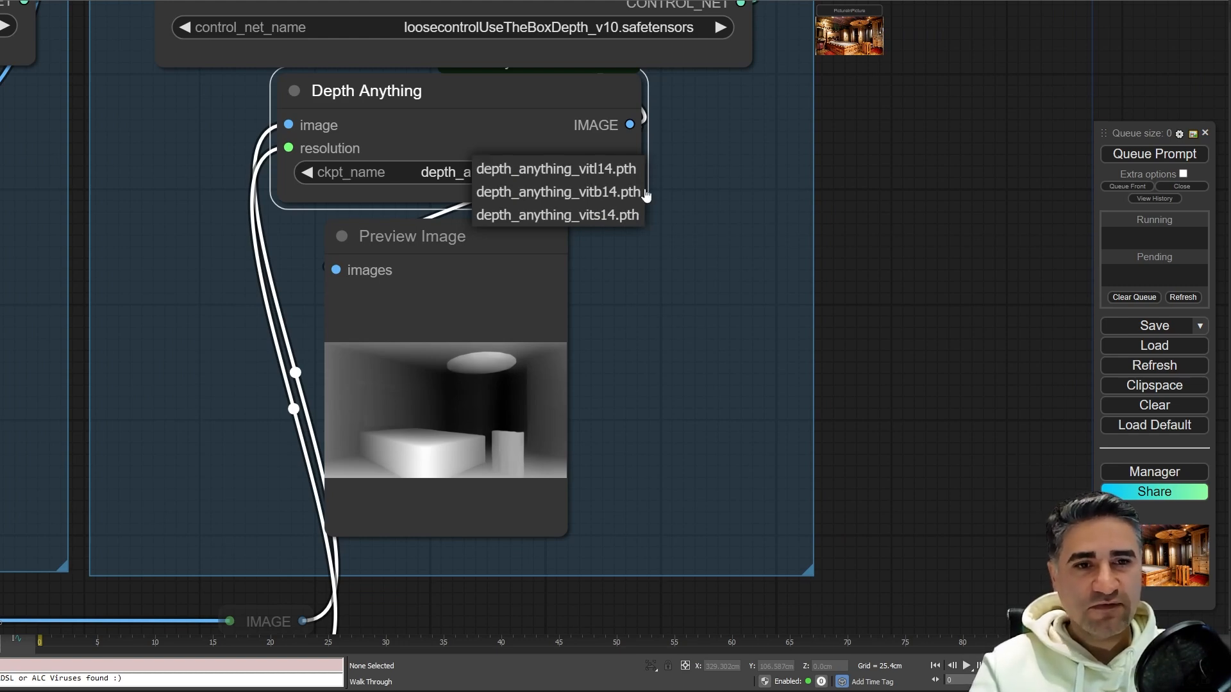
click(894, 224)
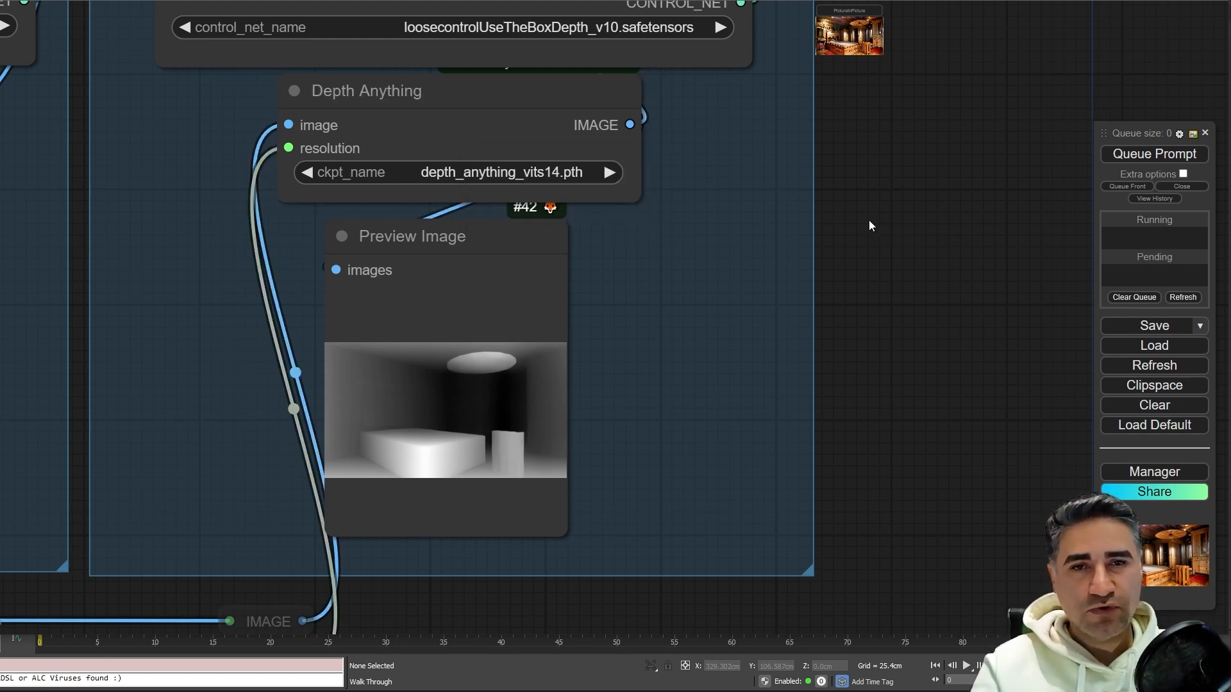
Examine the Depth_Controlnet group and its connections alongside the Line and Normal ControlNet groups
scroll(866, 256, down, 8)
drag(906, 271, 762, 386)
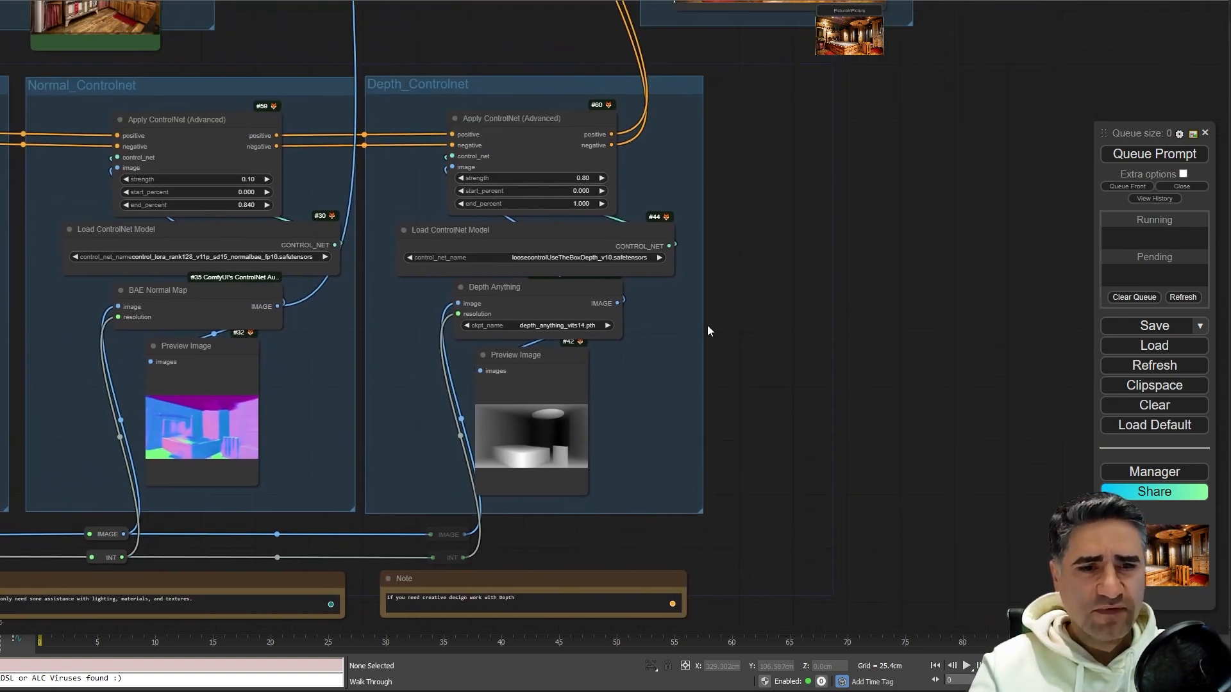
scroll(632, 330, up, 5)
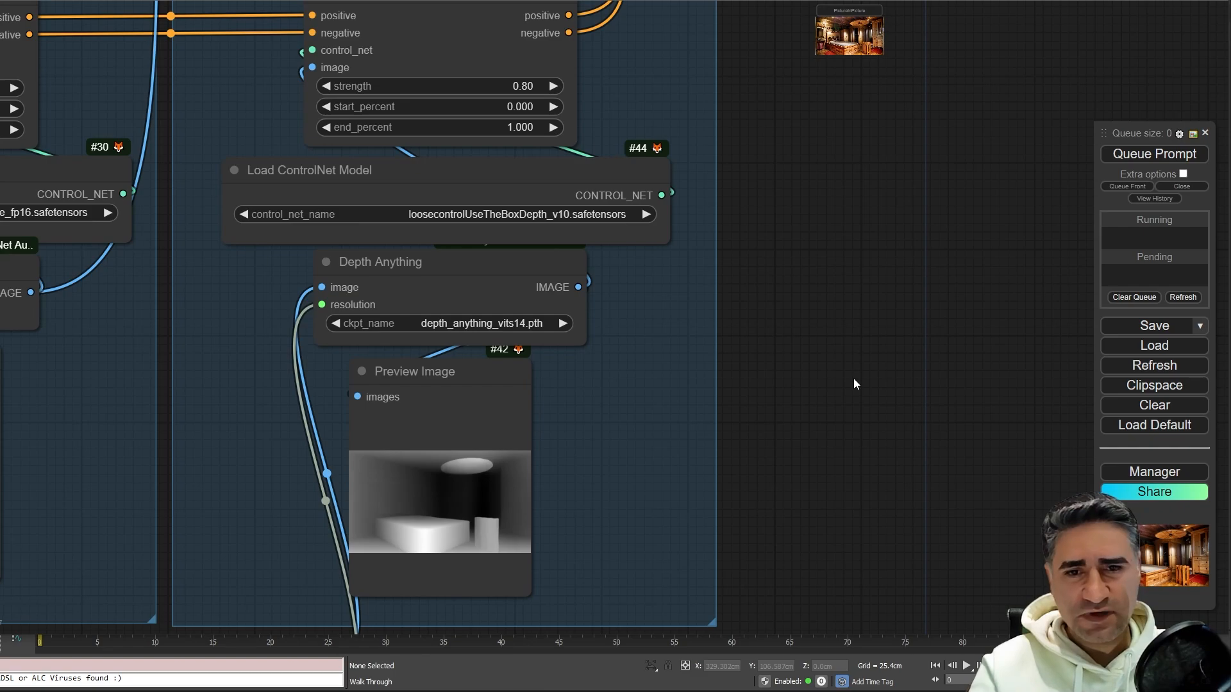
scroll(714, 364, down, 10)
scroll(67, 449, up, 4)
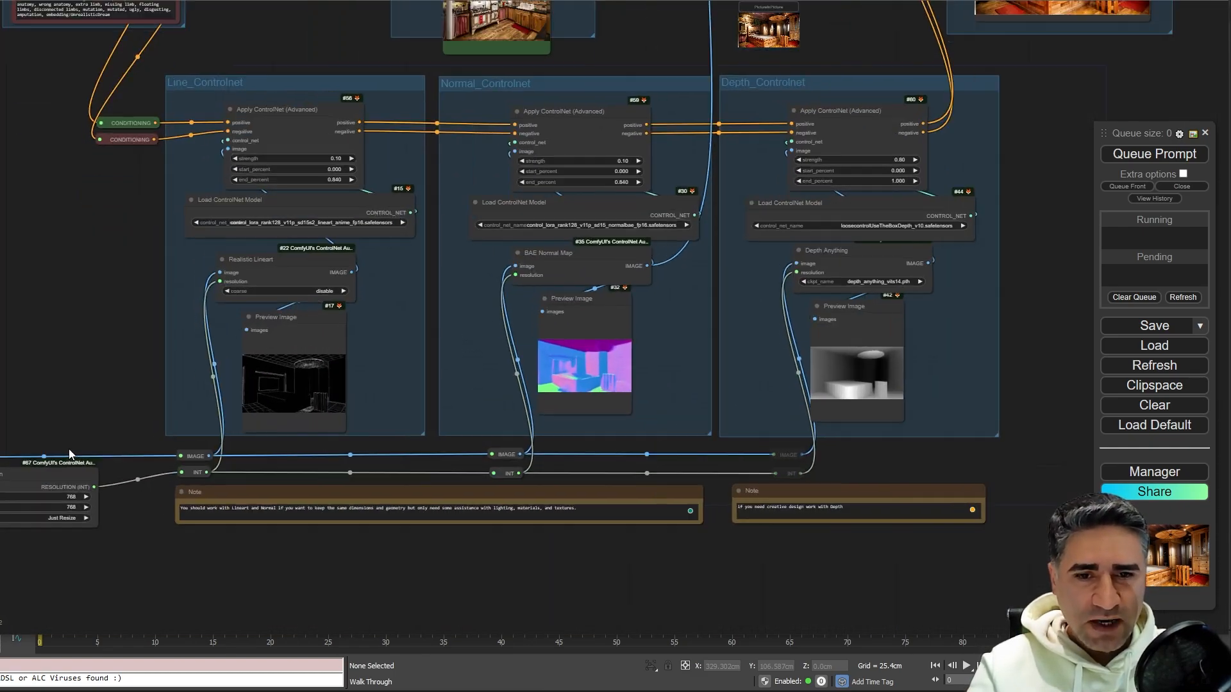
Examine the IPAdapter_Style group from the Load IPAdapter Model node down to the Load Image Style node and the weight note
scroll(84, 452, up, 4)
drag(54, 169, 21, 632)
scroll(86, 513, down, 5)
drag(630, 176, 389, 370)
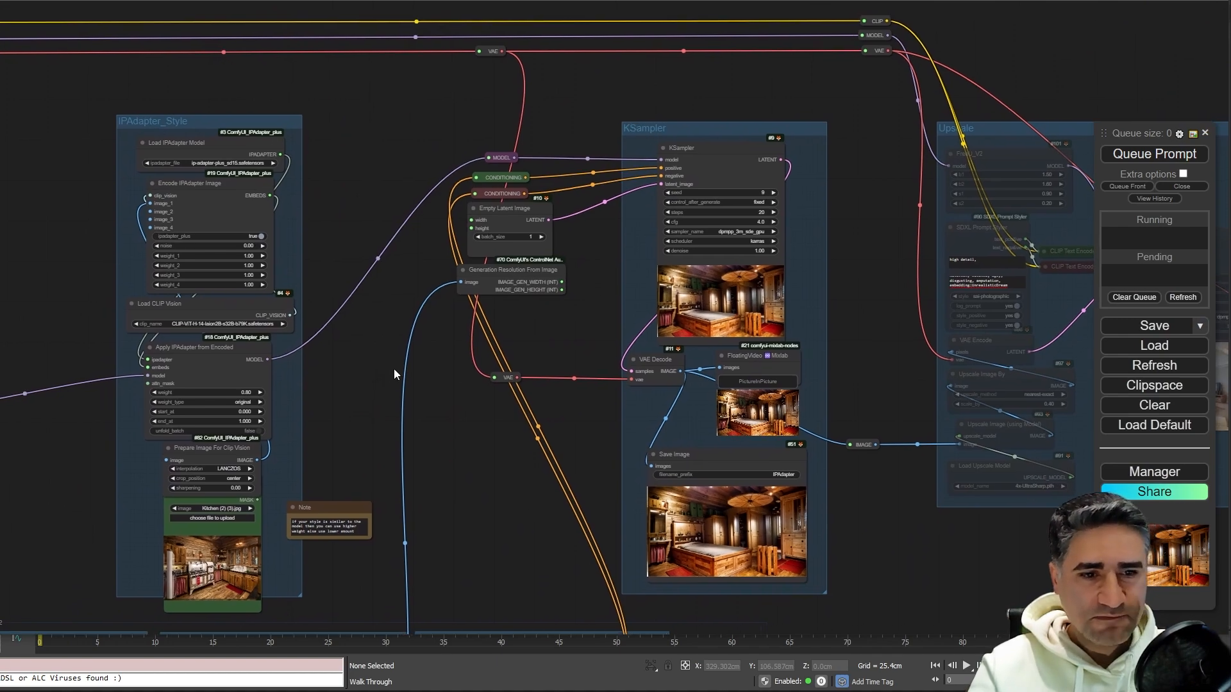
scroll(118, 142, up, 6)
scroll(198, 83, up, 4)
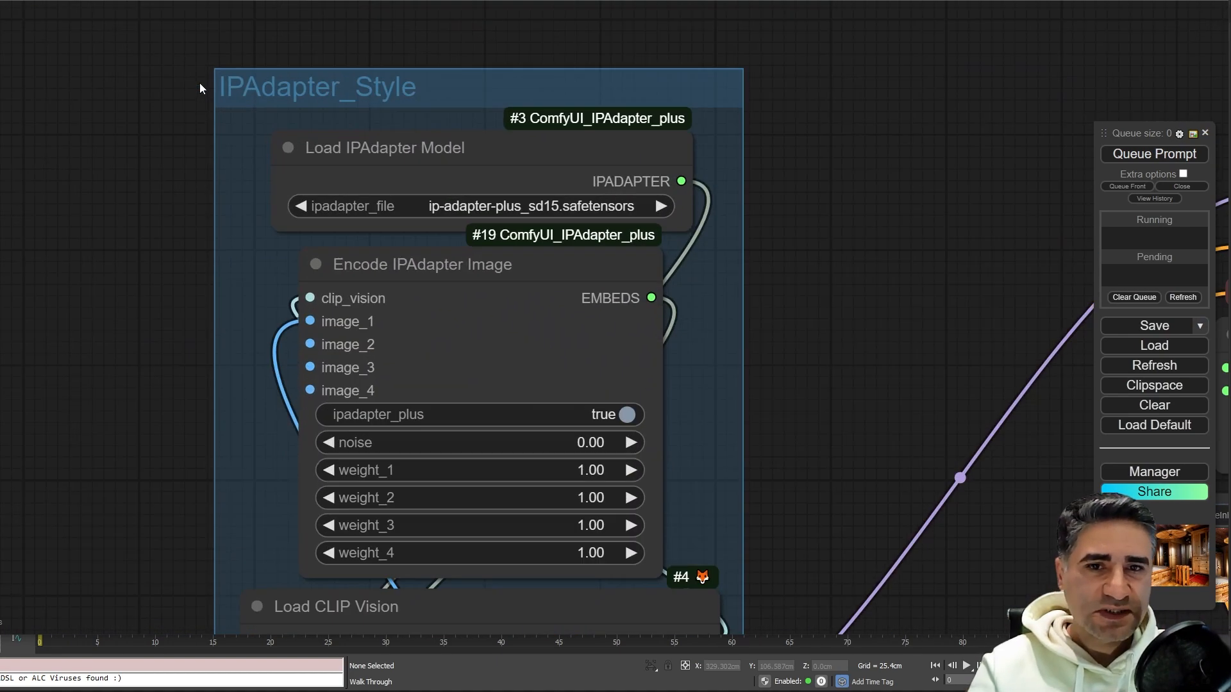
scroll(82, 312, down, 1)
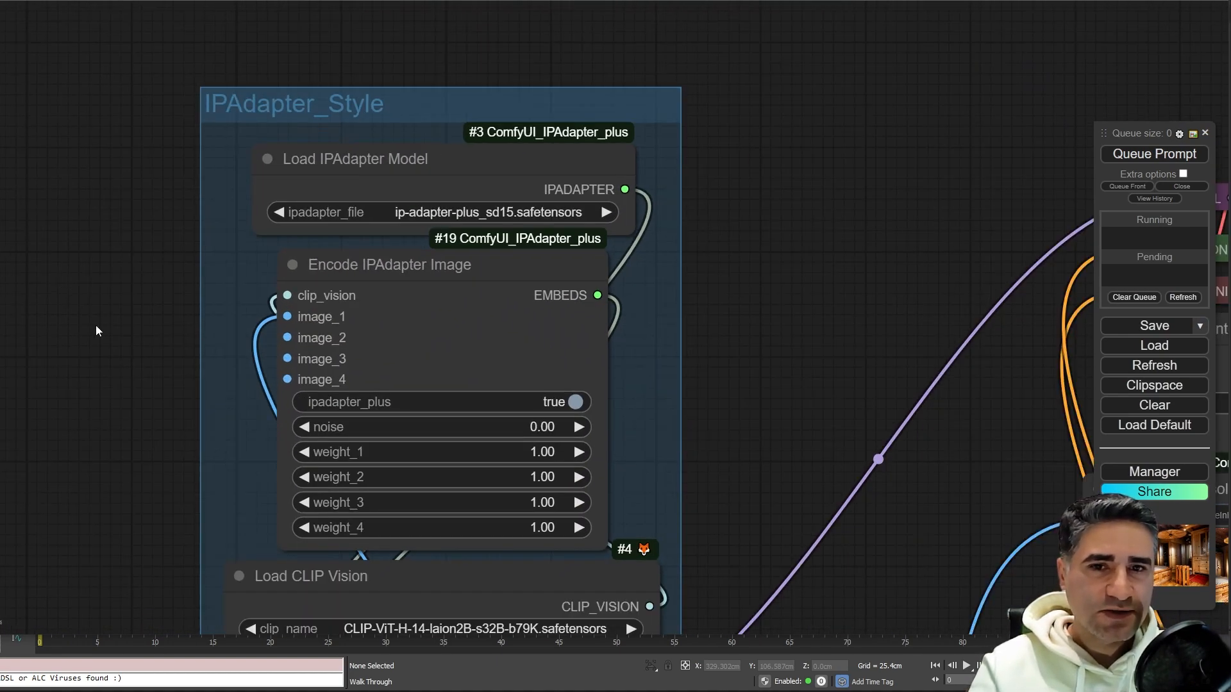
drag(128, 579, 159, 236)
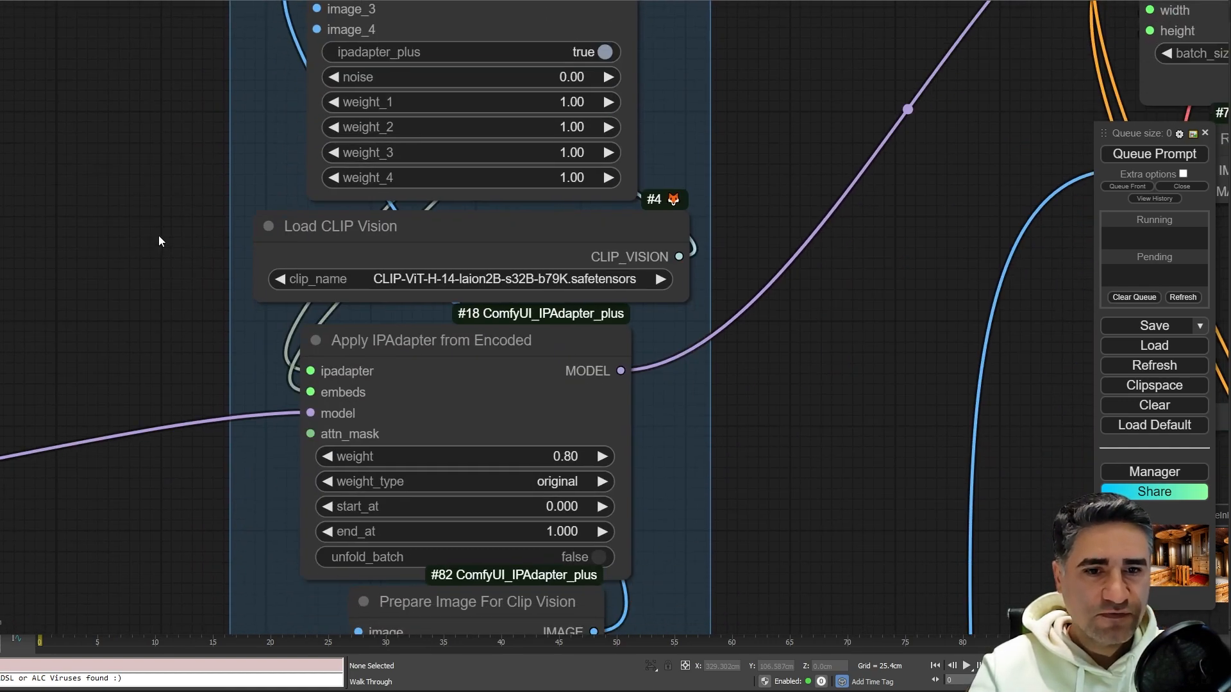
drag(827, 552, 754, 167)
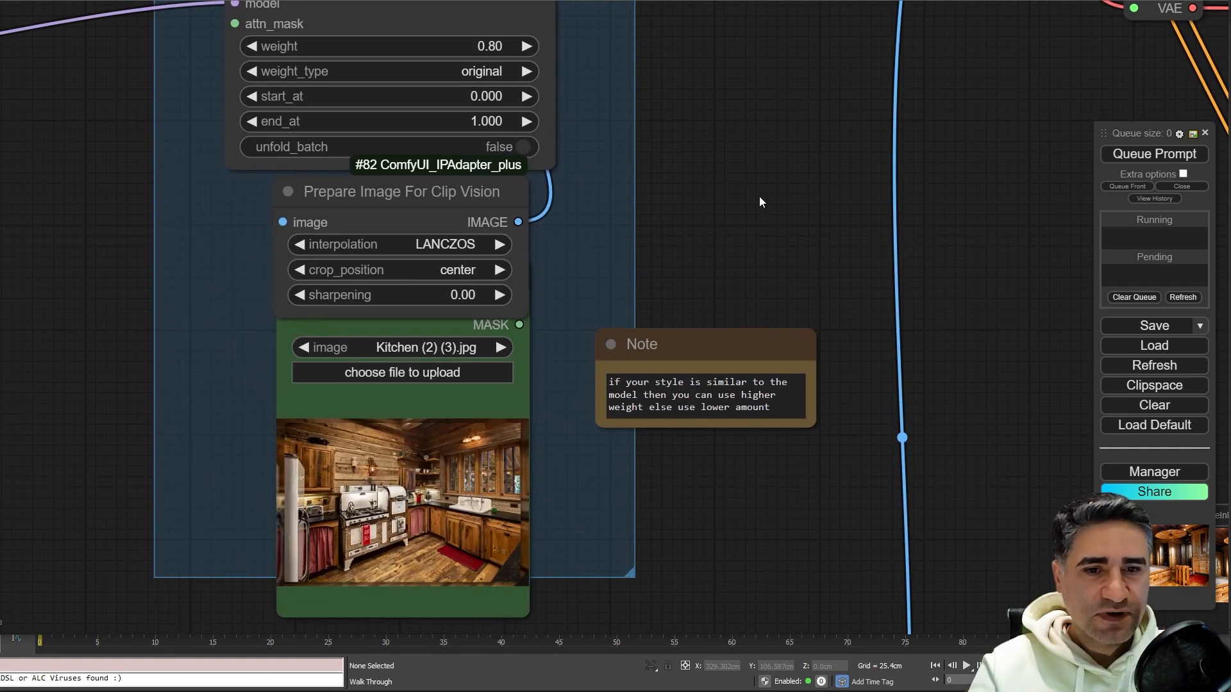
click(390, 426)
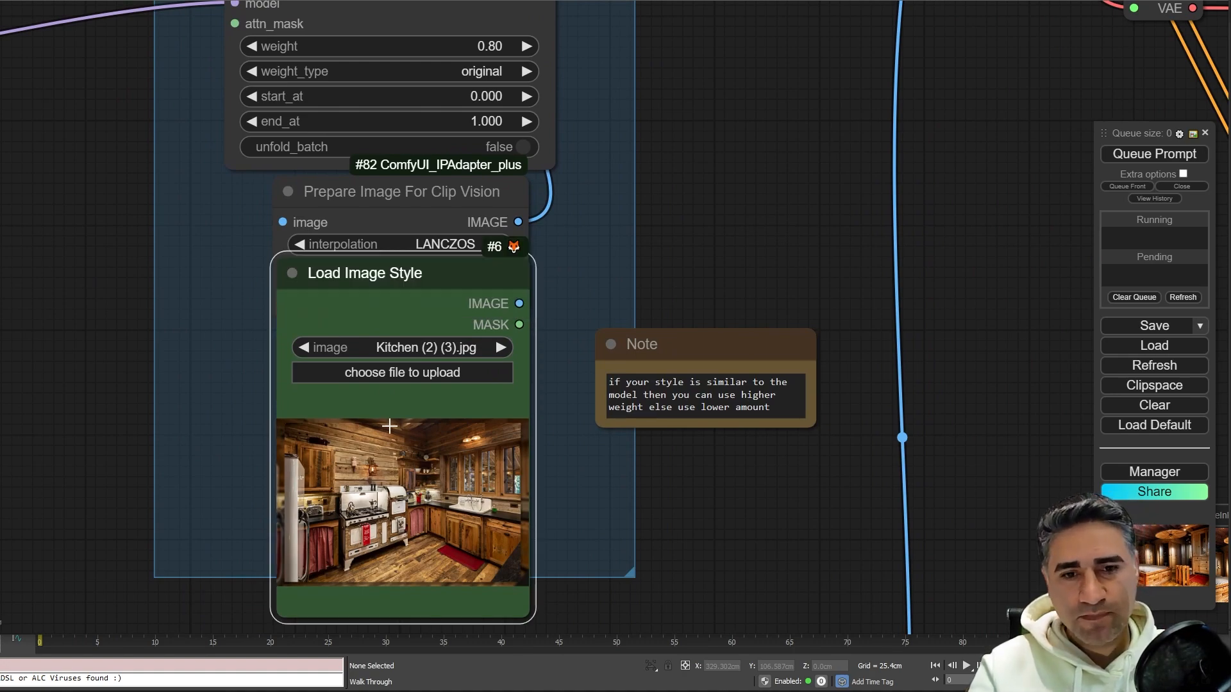
Examine the Load IPAdapter Model node's ip-adapter-plus_sd15.safetensors file, and briefly open and close the ComfyUI Manager where models are installed
scroll(386, 480, down, 4)
scroll(386, 480, up, 2)
click(738, 72)
drag(738, 72, 572, 594)
drag(529, 161, 556, 153)
scroll(513, 186, up, 6)
drag(513, 190, 927, 196)
scroll(927, 196, up, 3)
drag(882, 229, 958, 257)
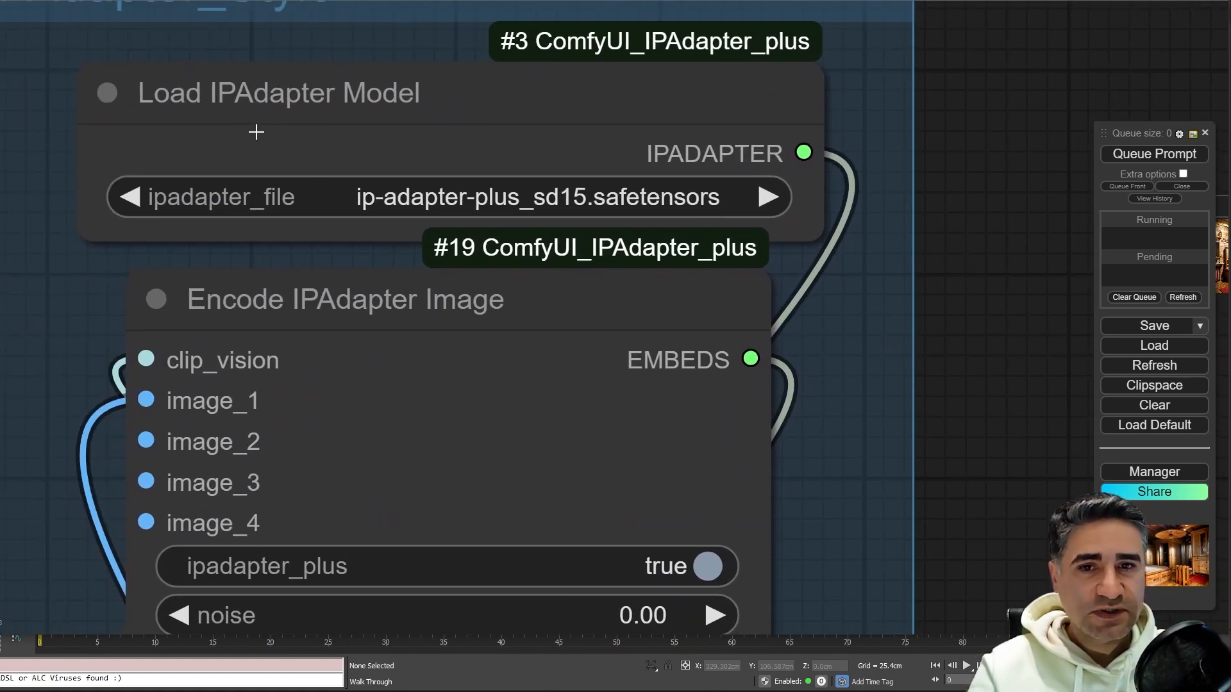
click(217, 122)
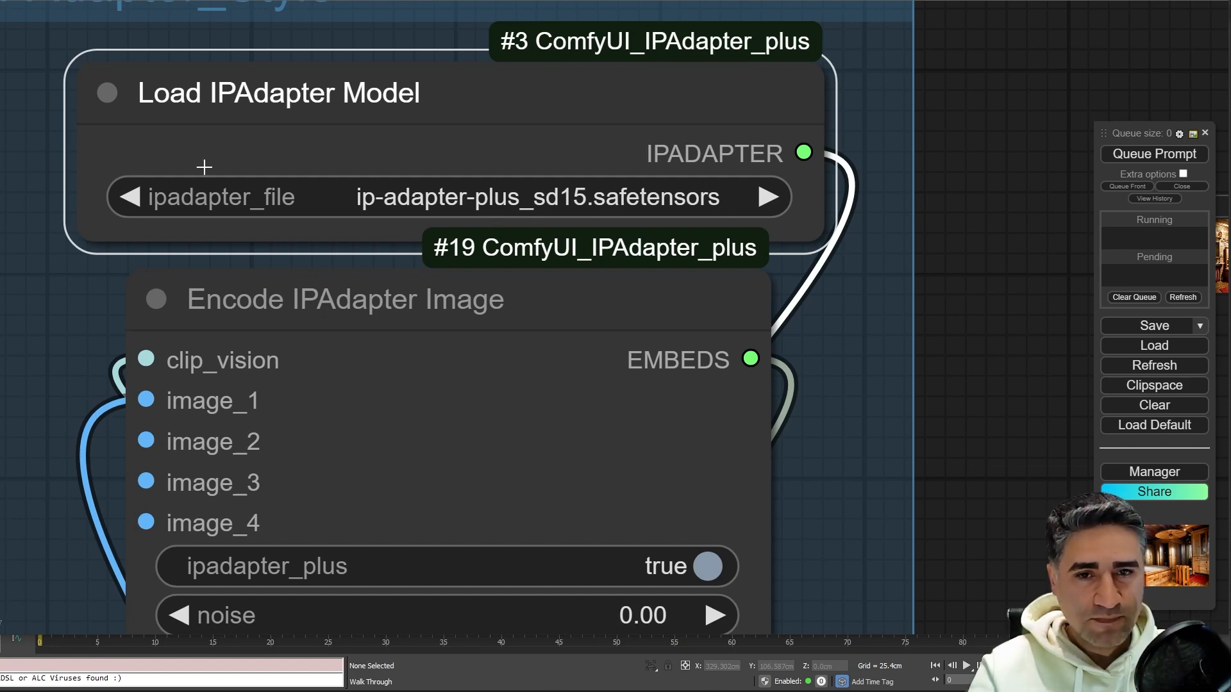
click(1154, 472)
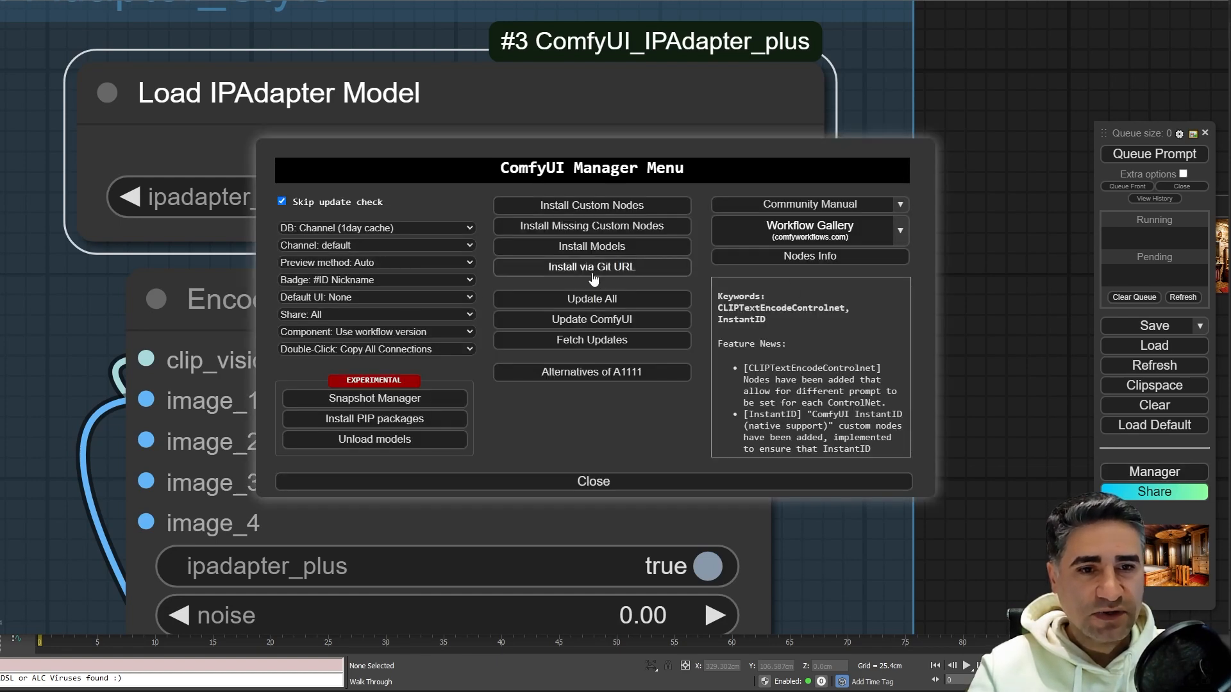
click(672, 482)
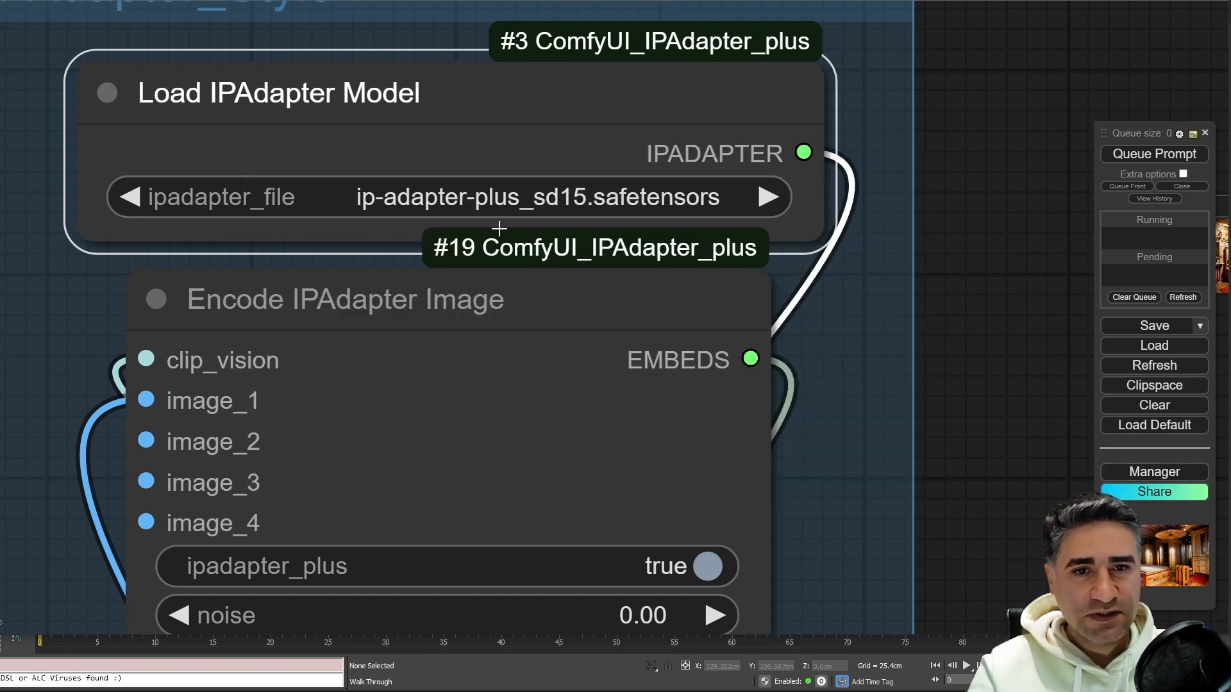
Examine the Load CLIP Vision node and its CLIP-ViT-H-14-laion2B-s32B-b79K.safetensors model
scroll(859, 407, down, 6)
drag(963, 529, 721, 42)
scroll(721, 320, up, 5)
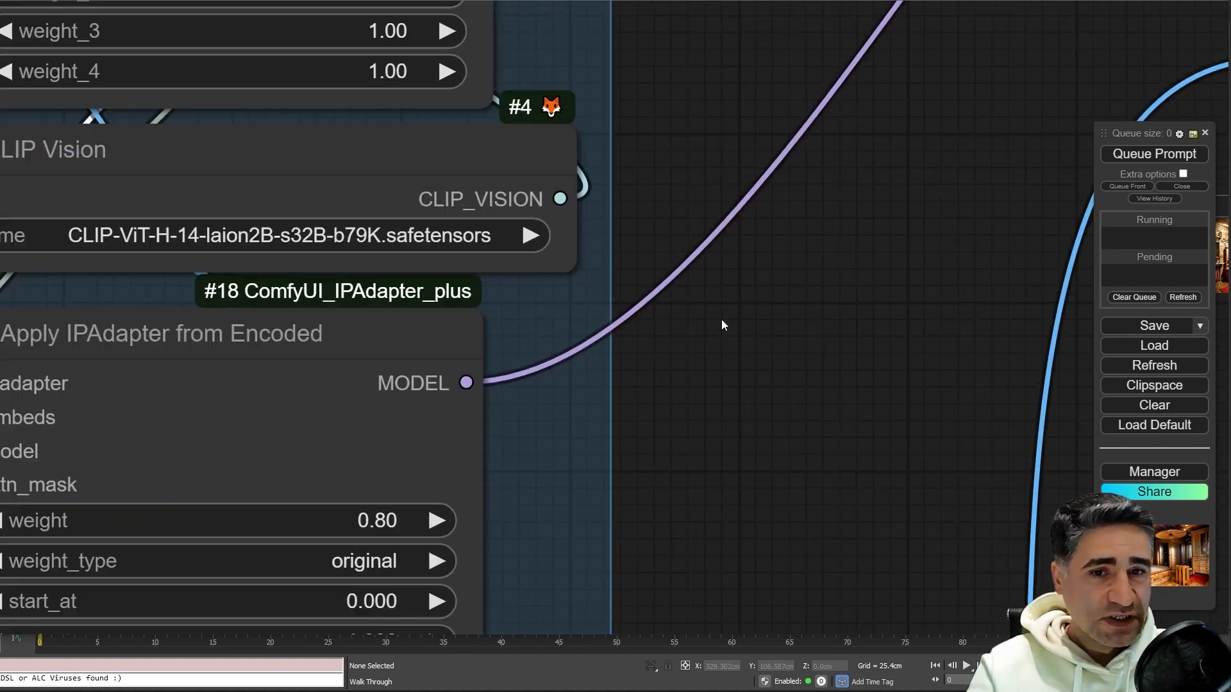
drag(722, 318, 837, 318)
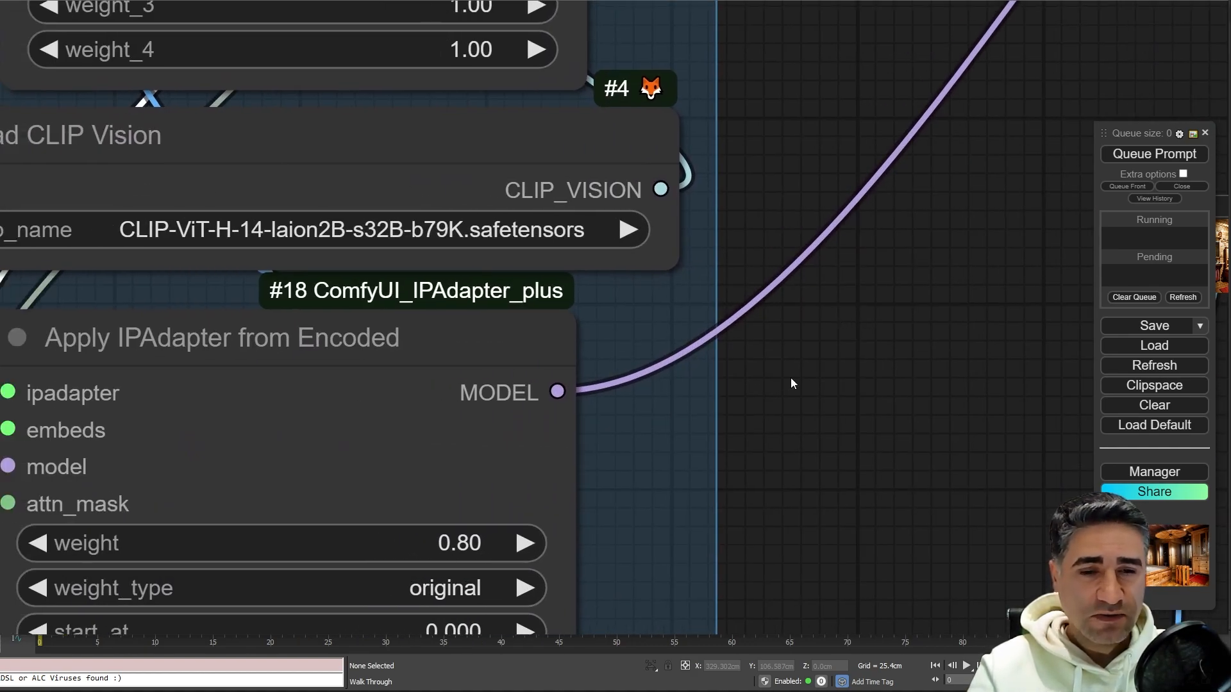
drag(281, 236, 425, 220)
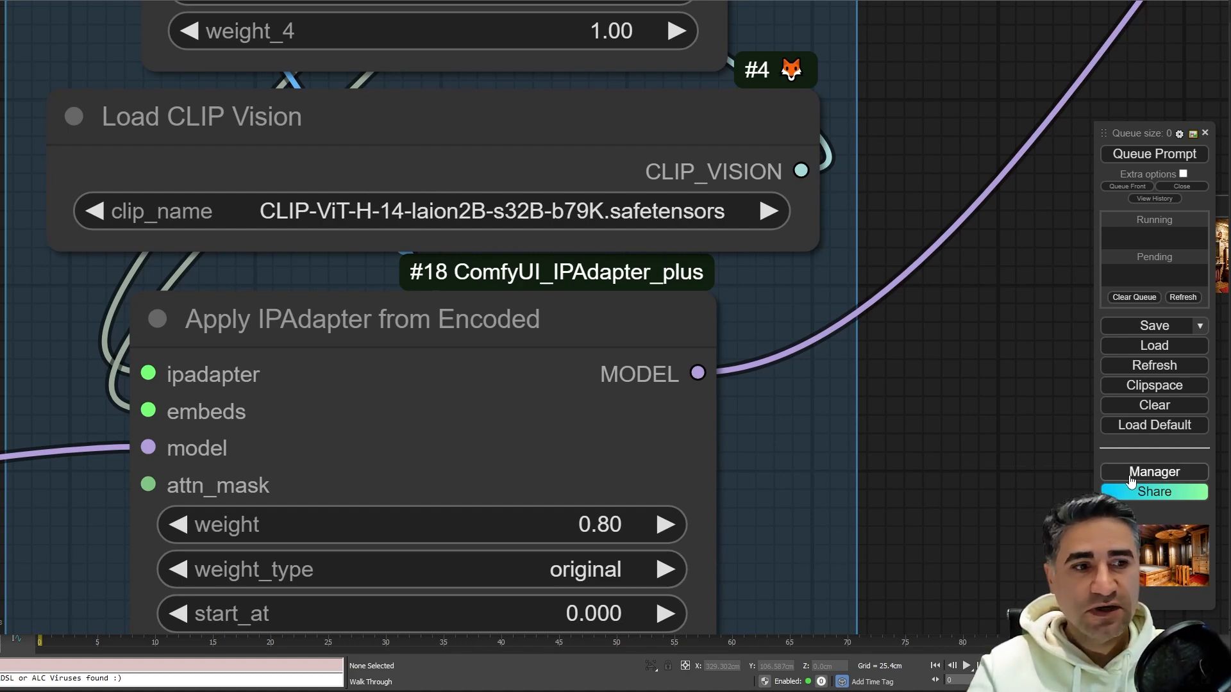
Examine the Encode IPAdapter Image node's ipadapter_plus option in relation to the plus model loaded above it
scroll(999, 432, down, 12)
scroll(829, 349, up, 3)
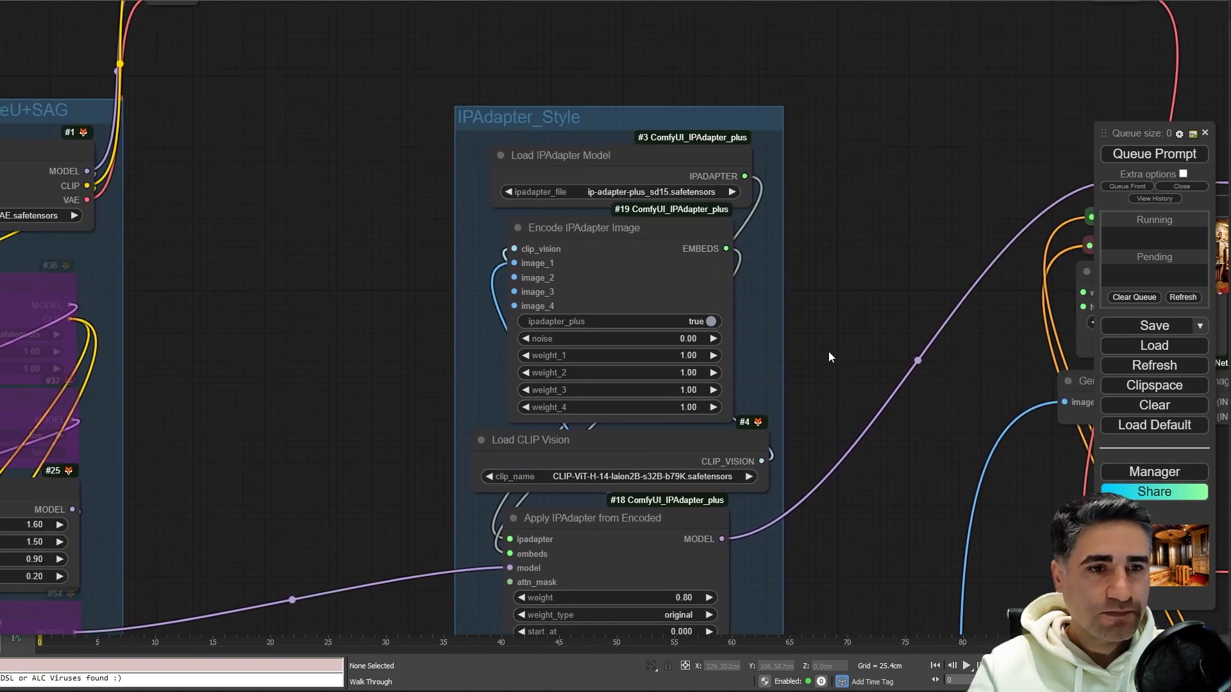
scroll(837, 336, up, 5)
click(423, 172)
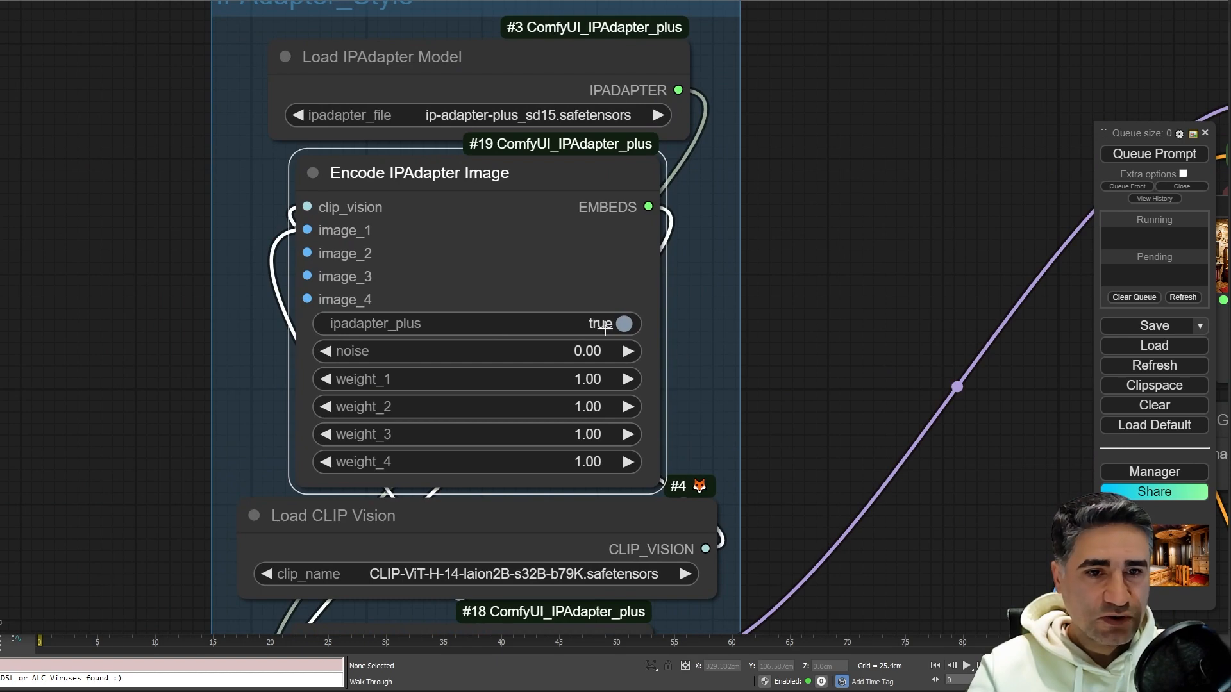
scroll(676, 342, up, 5)
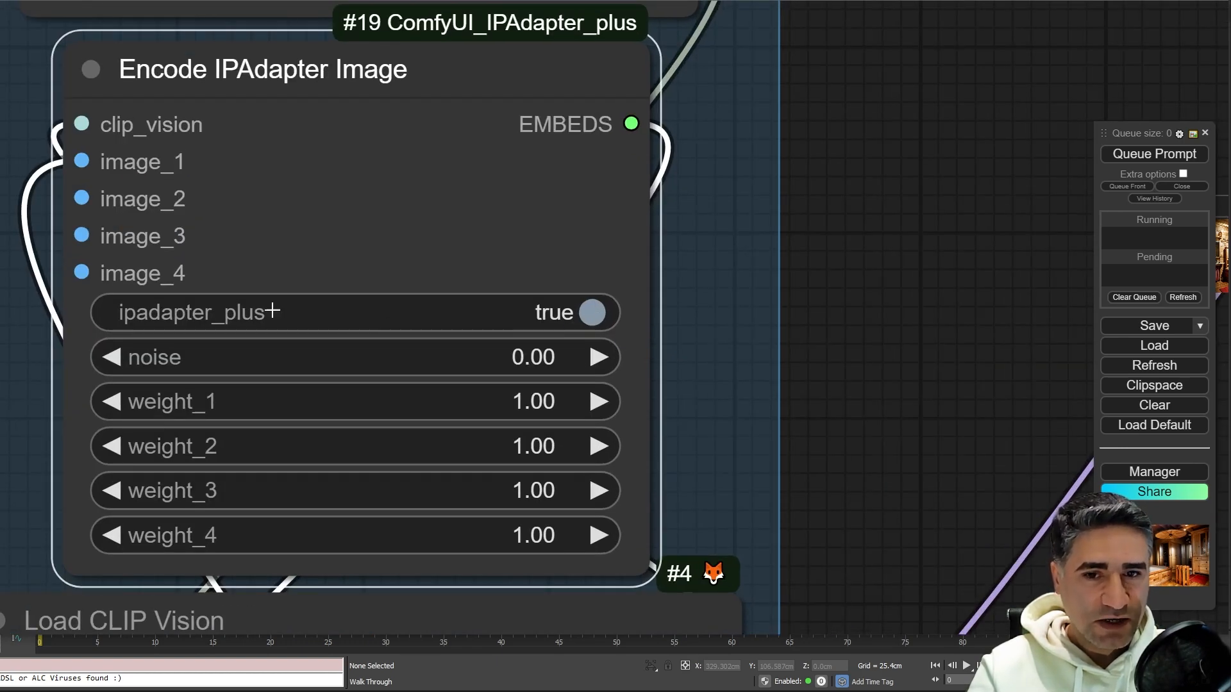
click(910, 189)
scroll(915, 178, down, 1)
drag(852, 104, 840, 297)
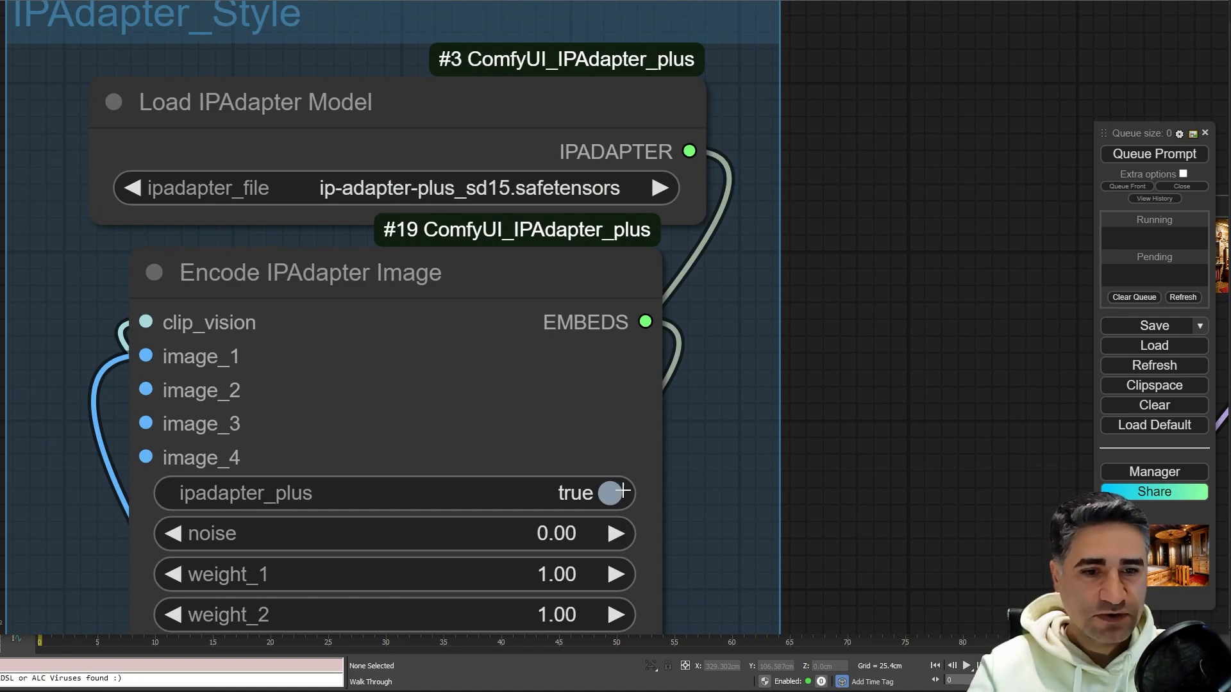
Review the Apply IPAdapter from Encoded settings and the note about choosing the style weight
drag(877, 377, 859, 71)
scroll(838, 324, down, 5)
drag(942, 378, 929, 232)
drag(941, 340, 844, 28)
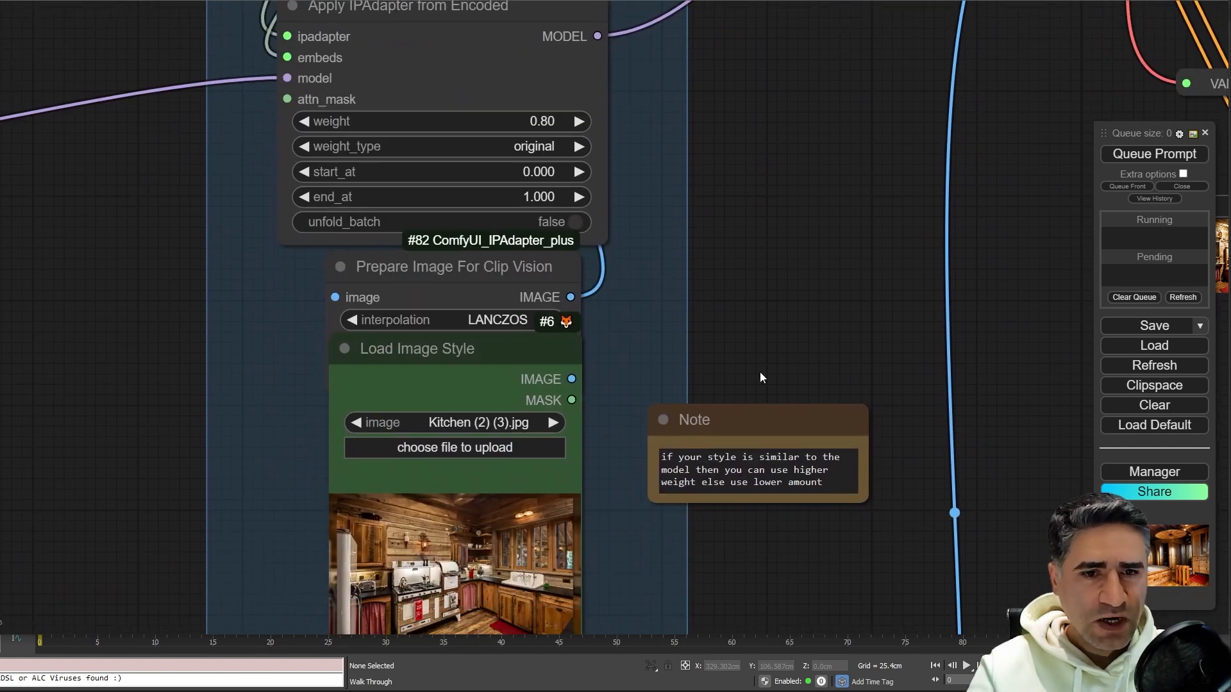
Move the Load Image Style node aside to examine the Prepare Image For Clip Vision settings and style image, and move it back
drag(477, 349, 162, 268)
drag(711, 306, 777, 177)
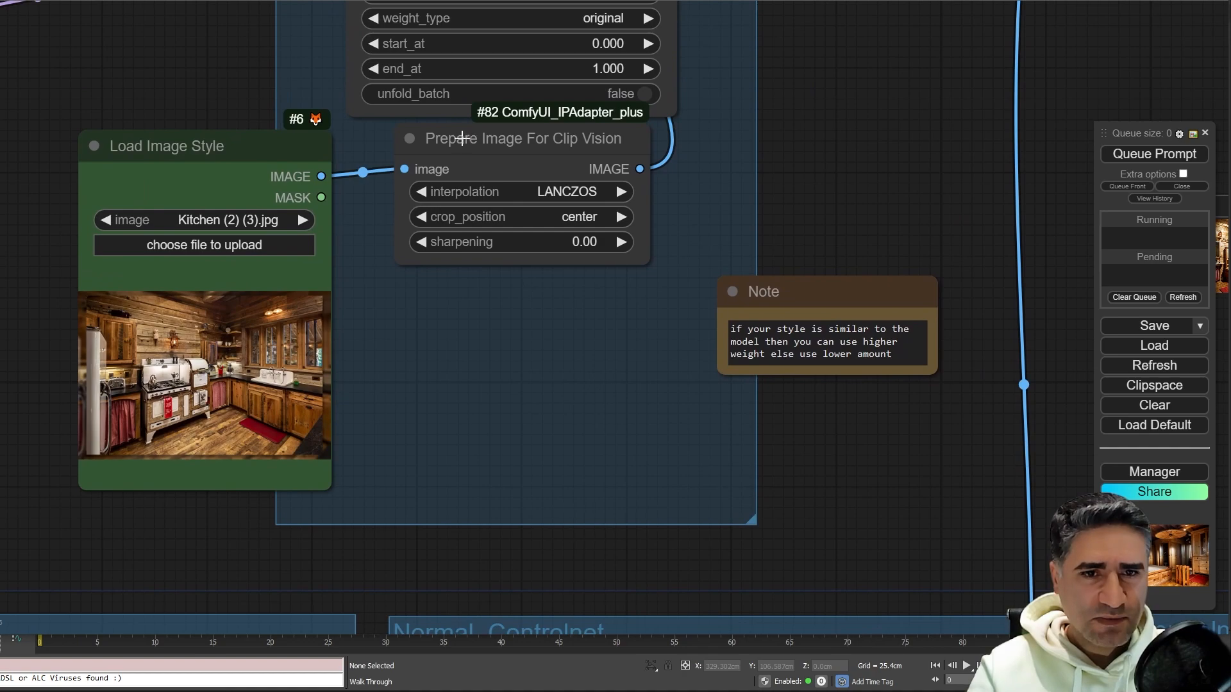
scroll(456, 146, up, 6)
scroll(475, 146, up, 4)
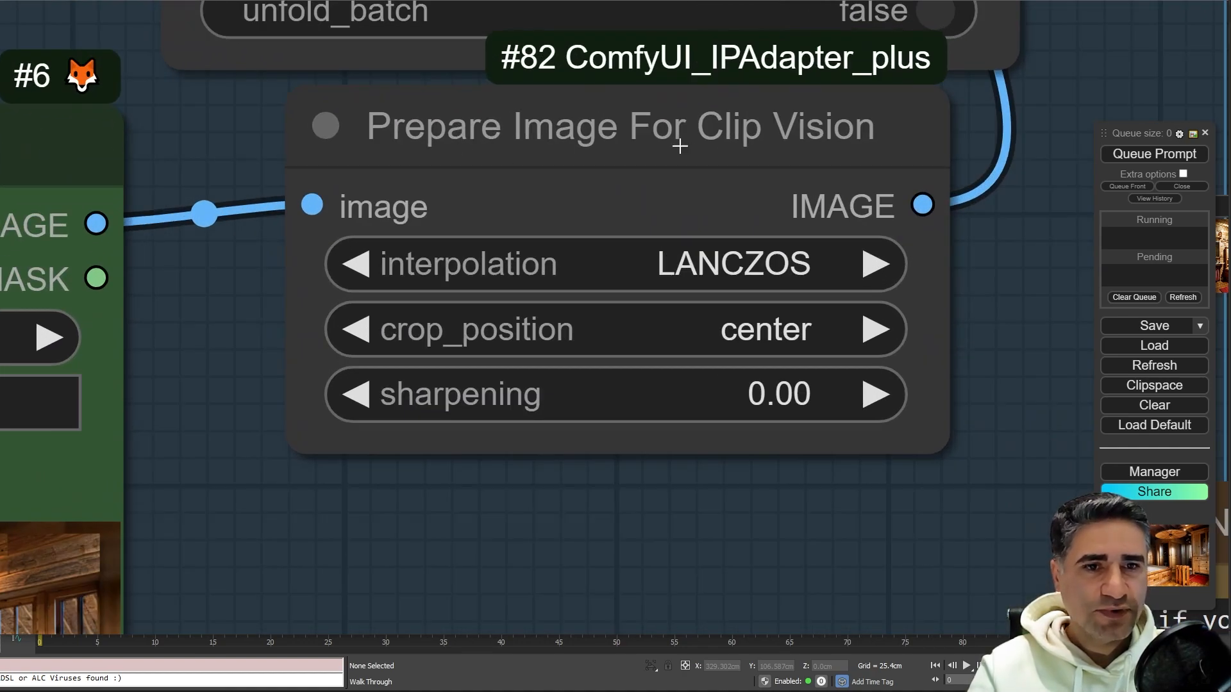
scroll(696, 186, down, 10)
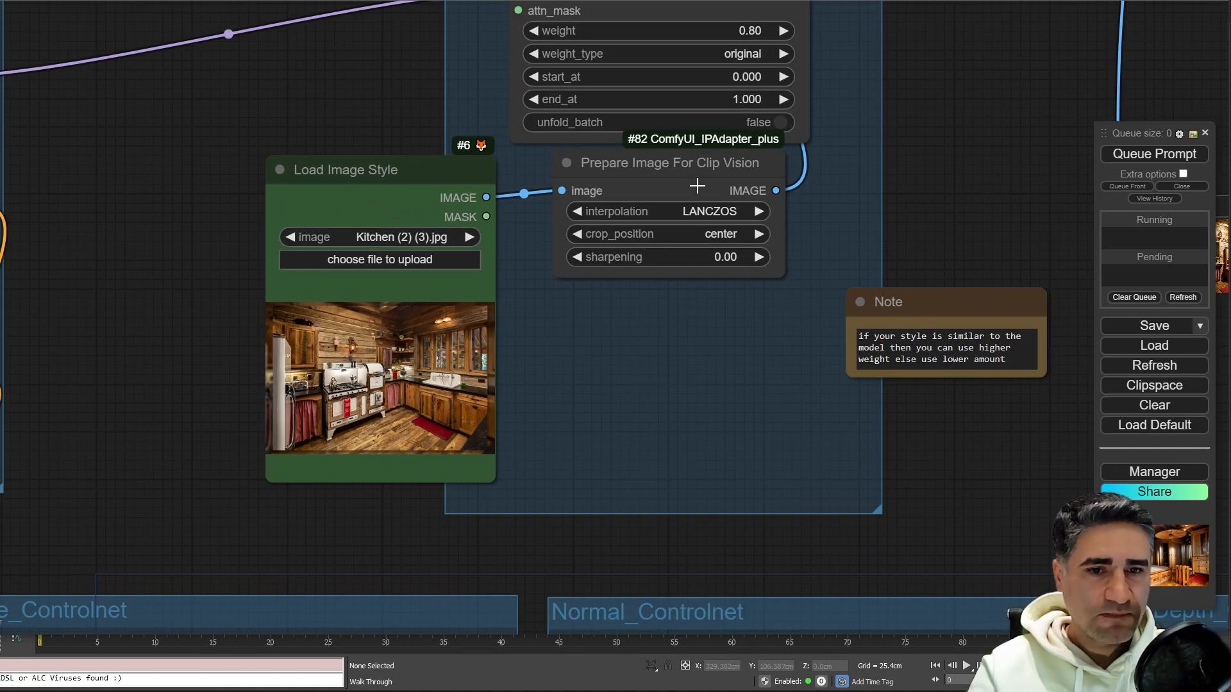
drag(227, 502, 135, 496)
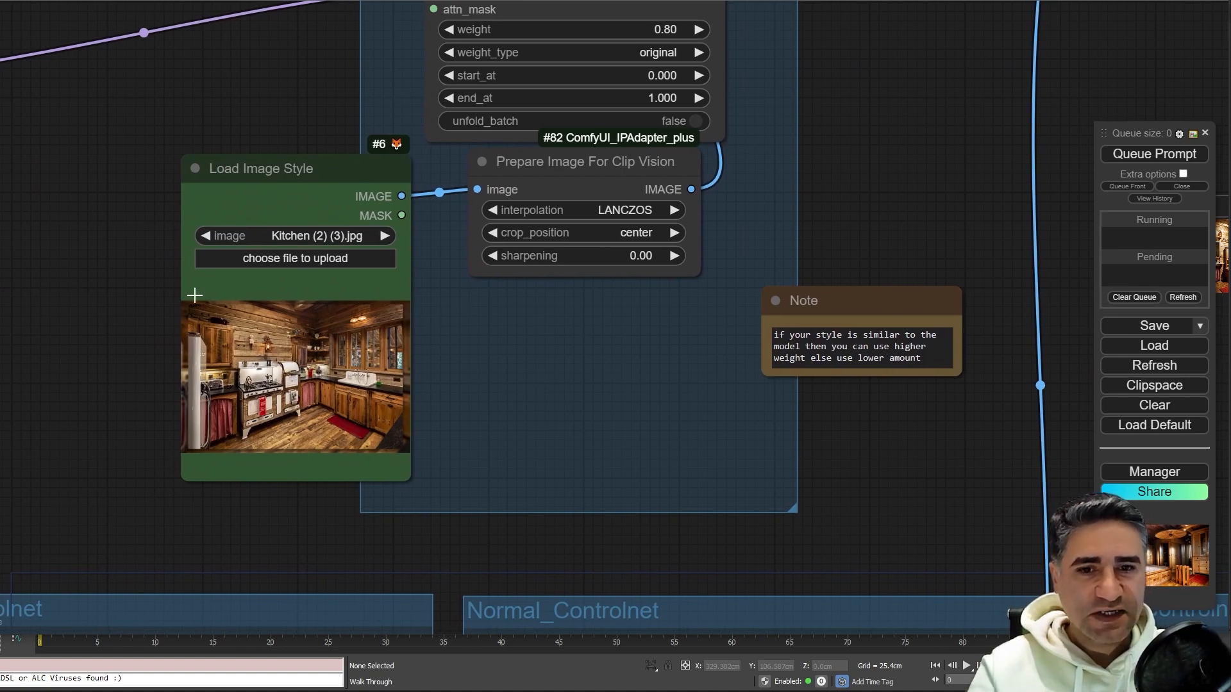
scroll(370, 485, up, 6)
scroll(357, 276, down, 8)
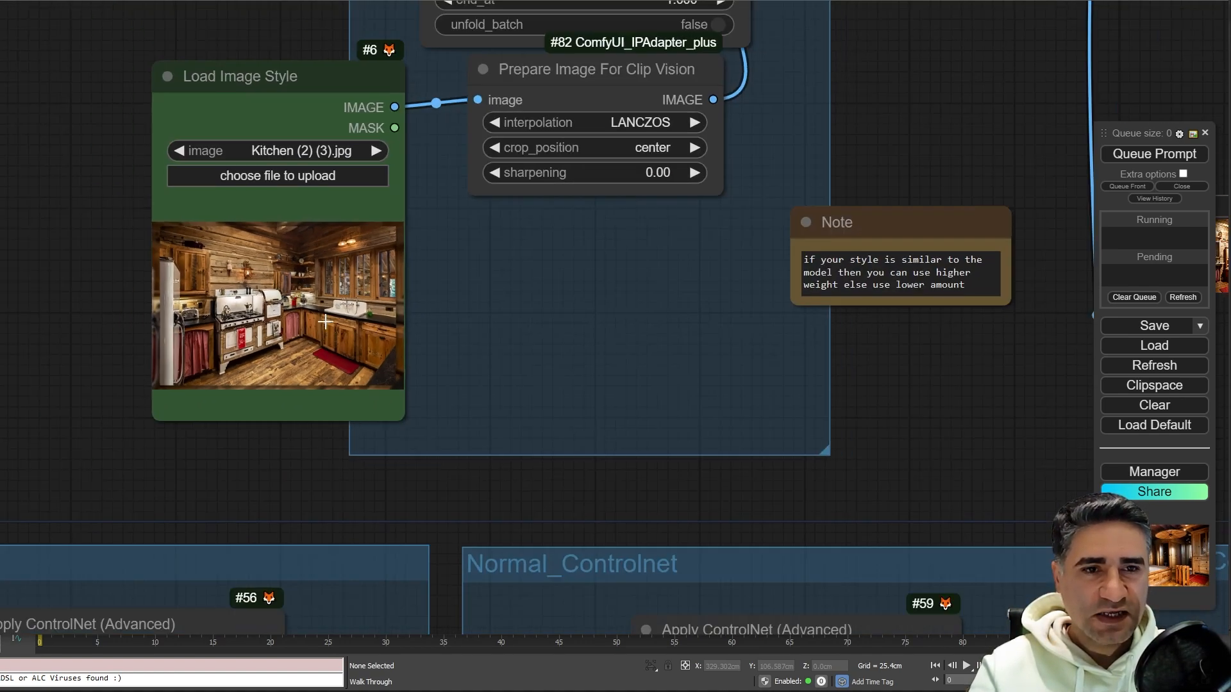
drag(293, 174, 498, 215)
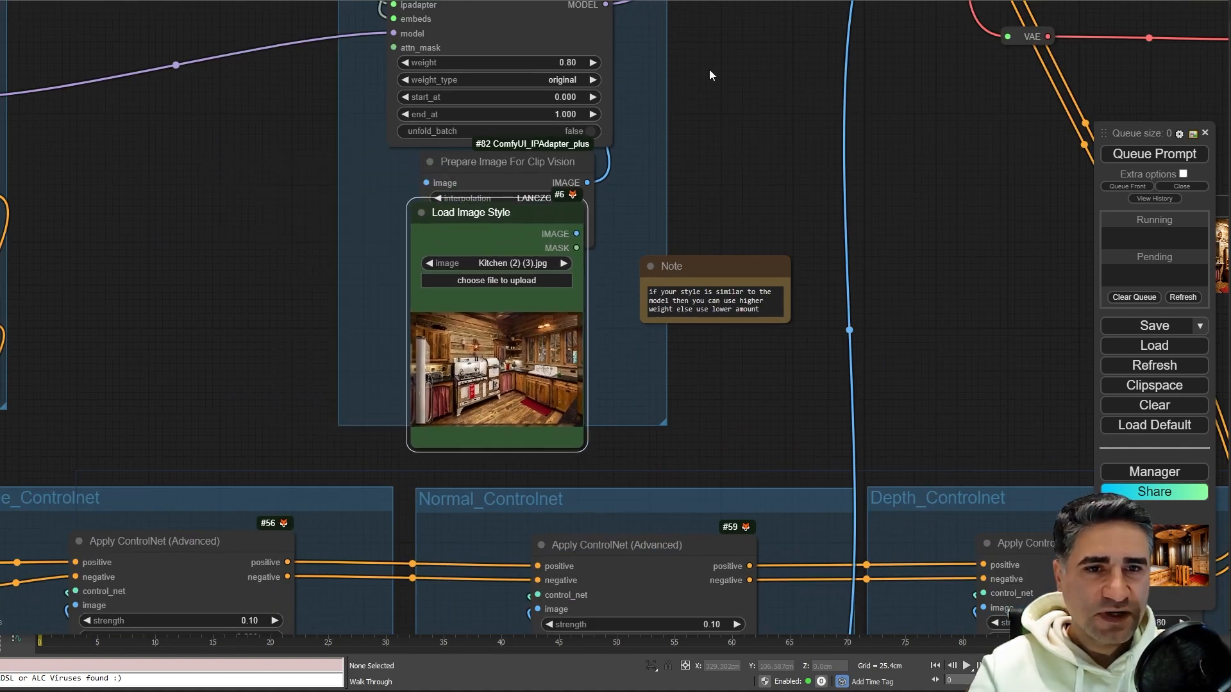
Review the IPAdapter nodes again and the notes on when to use the Lineart, Normal and Depth ControlNets
drag(710, 45, 658, 328)
drag(644, 89, 637, 164)
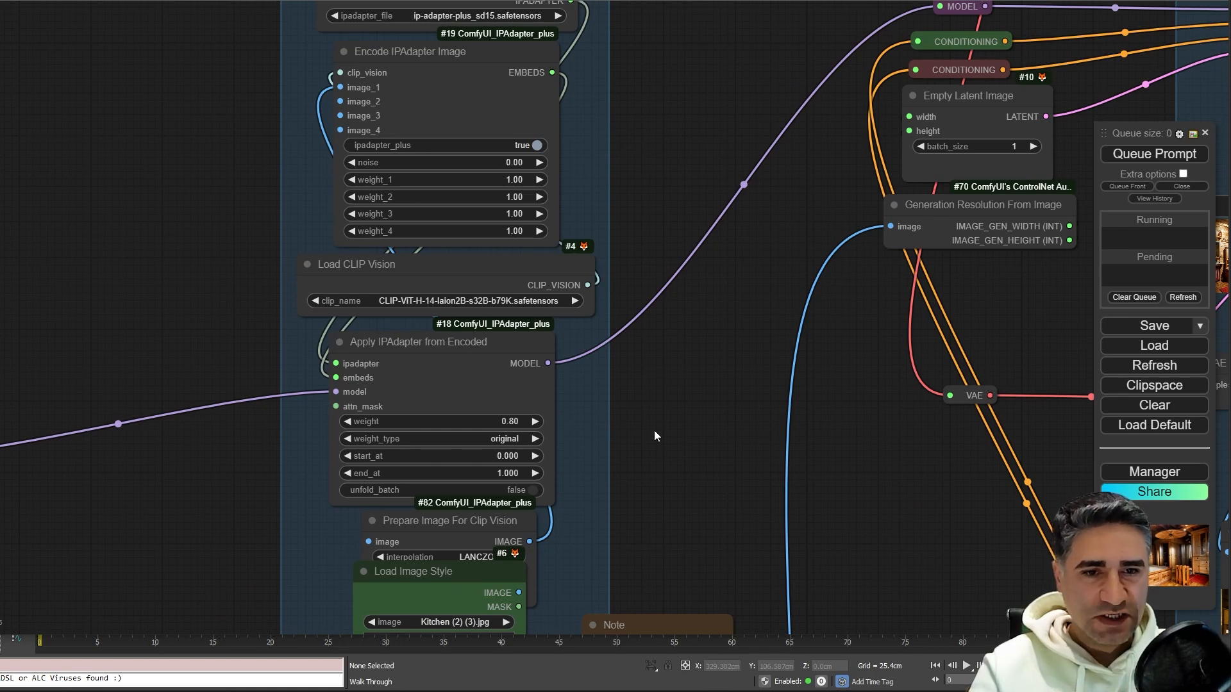
drag(618, 510, 244, 503)
scroll(248, 498, down, 5)
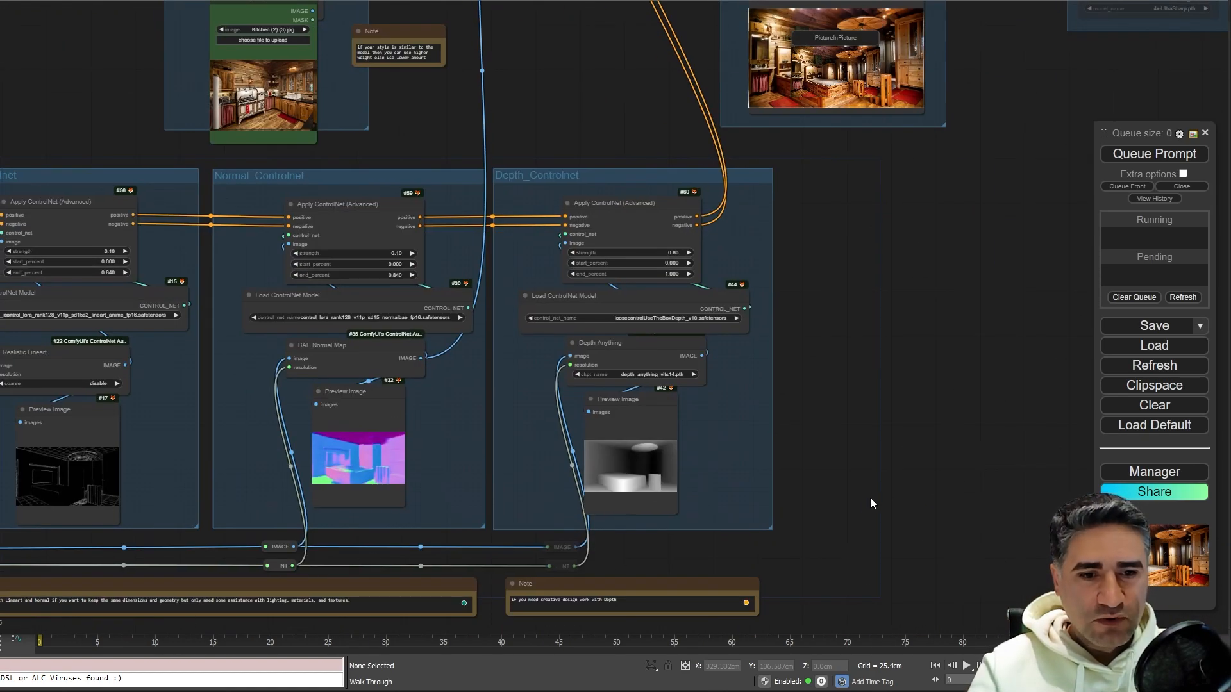
drag(871, 498, 1006, 254)
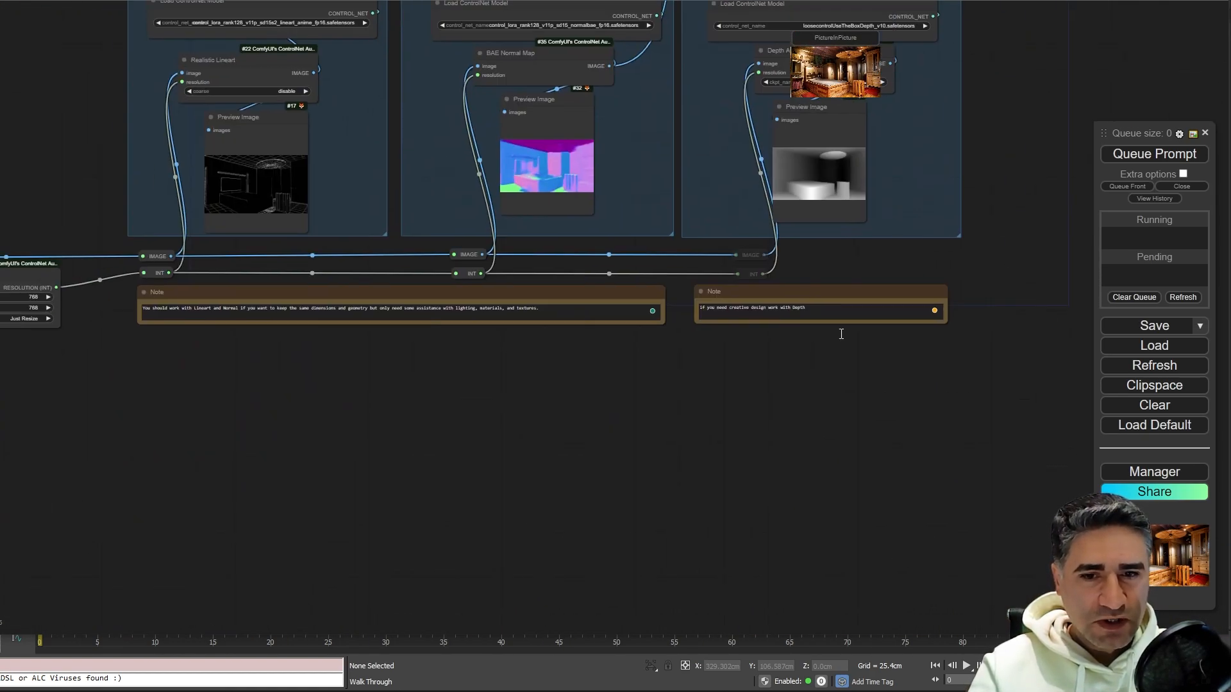
Compare the loaded viewport image preview with Render0000.jpg in the 3dsmax folder, and close the folder window
drag(191, 459, 672, 474)
scroll(361, 415, up, 5)
drag(362, 415, 321, 587)
scroll(239, 214, down, 2)
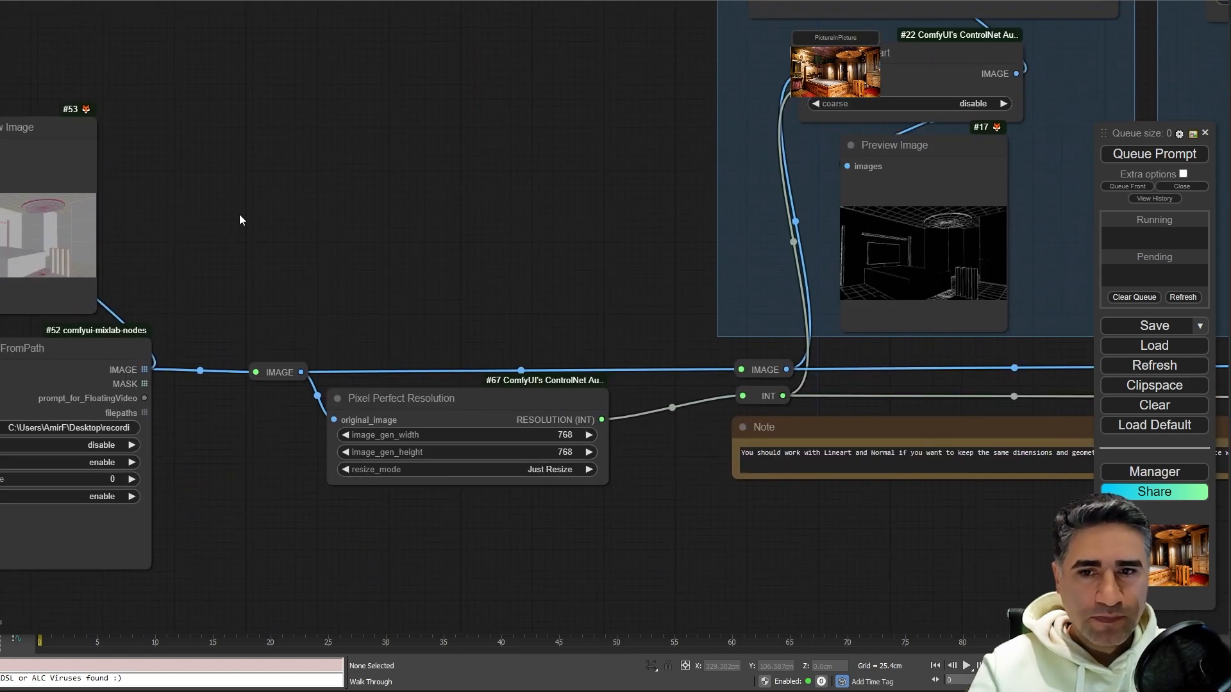
drag(239, 214, 356, 226)
scroll(154, 205, up, 8)
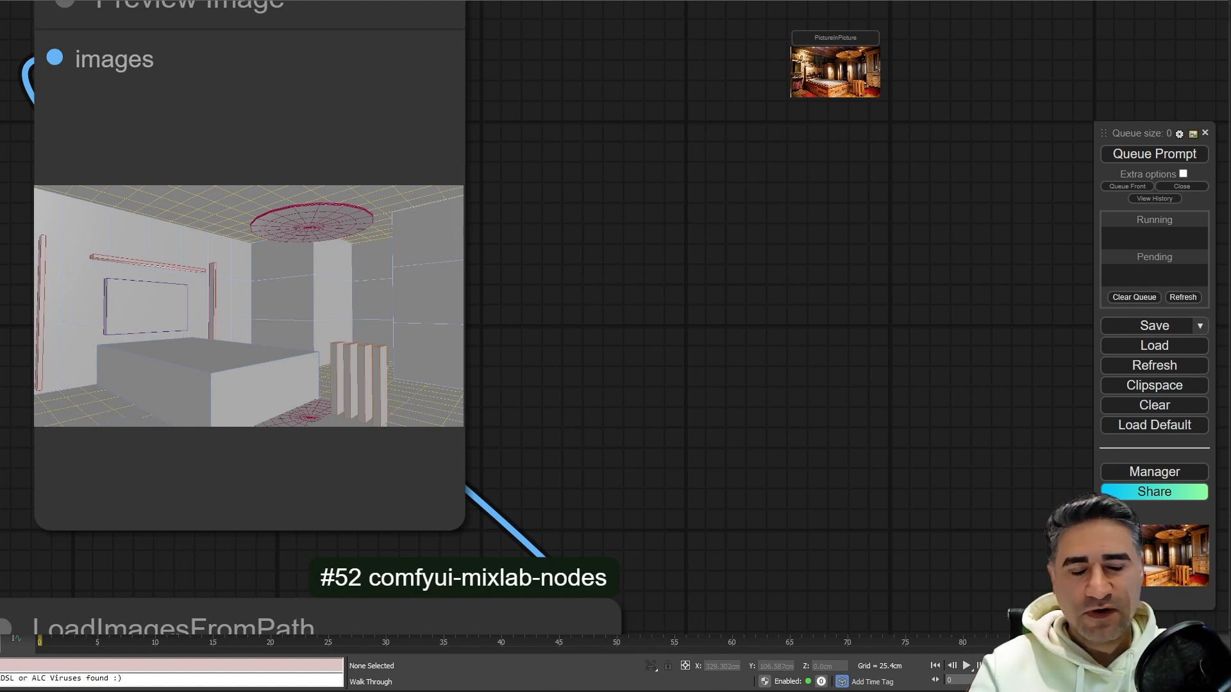
drag(434, 131, 597, 88)
click(368, 281)
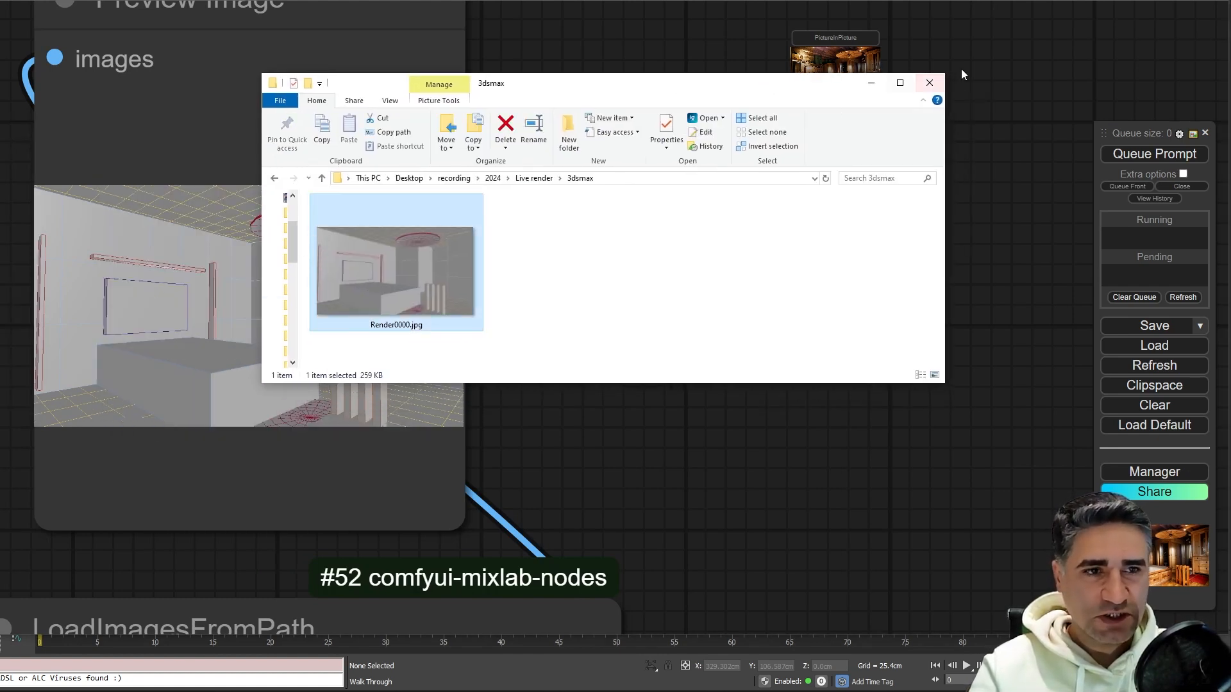
click(927, 85)
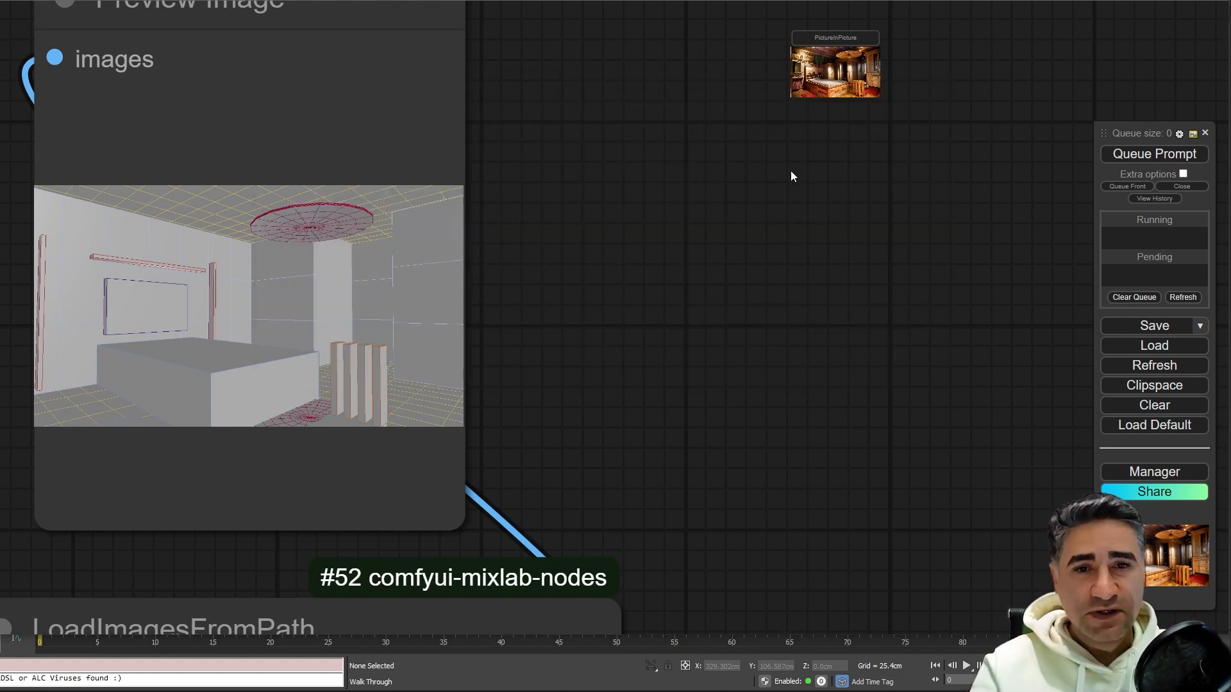
Examine the Pixel Perfect Resolution node's width, height and resize mode and its link to the loaded image
drag(615, 330, 551, 106)
scroll(618, 230, down, 5)
drag(610, 236, 119, 28)
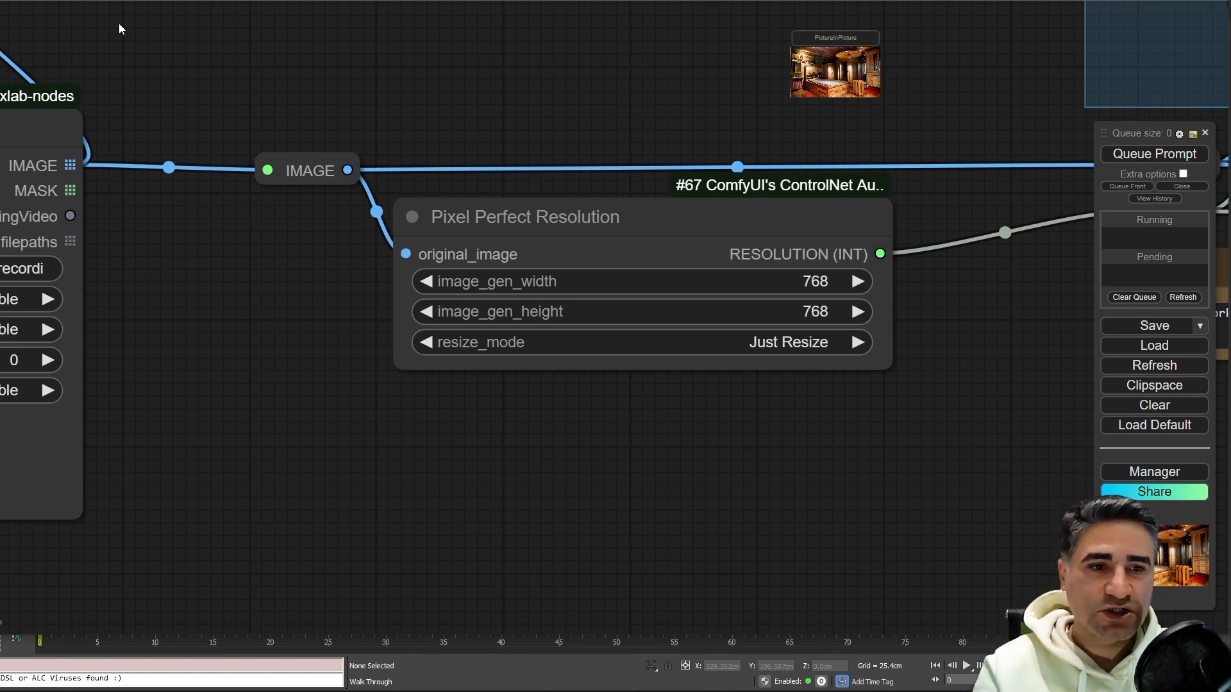
Look up where Pixel Perfect Resolution is listed among the ControlNet Preprocessors nodes, without adding another one
drag(119, 24, 76, 44)
drag(482, 518, 408, 470)
scroll(433, 478, down, 6)
scroll(510, 402, up, 6)
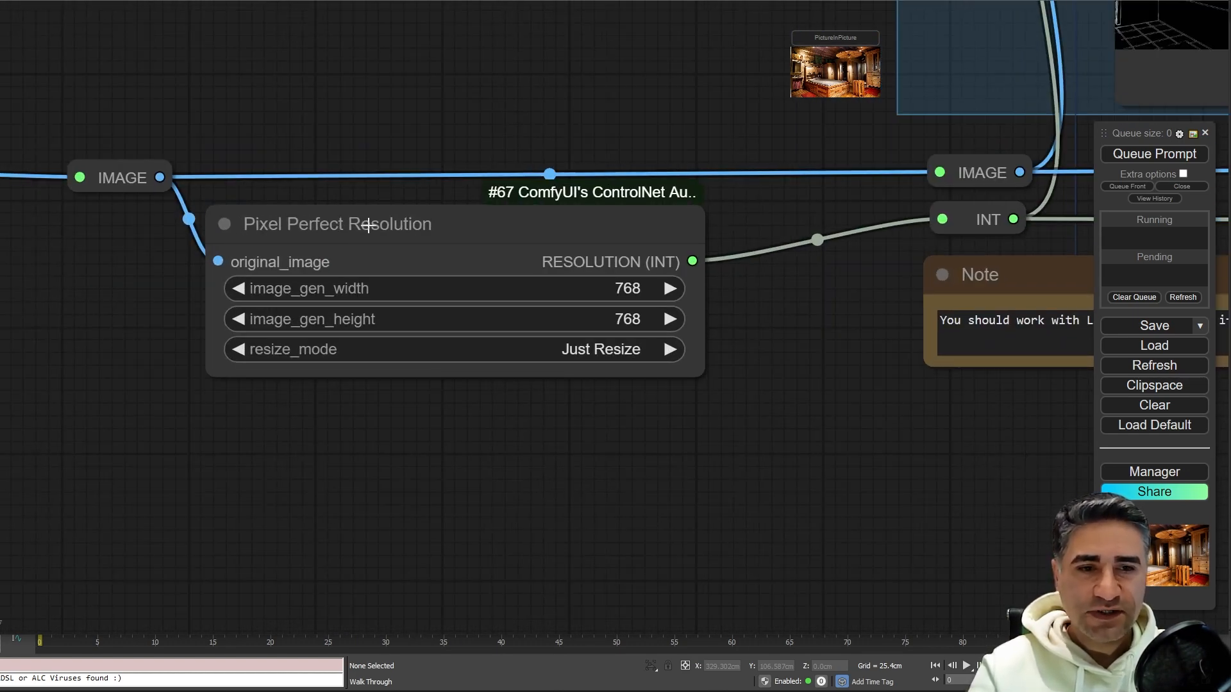
click(340, 227)
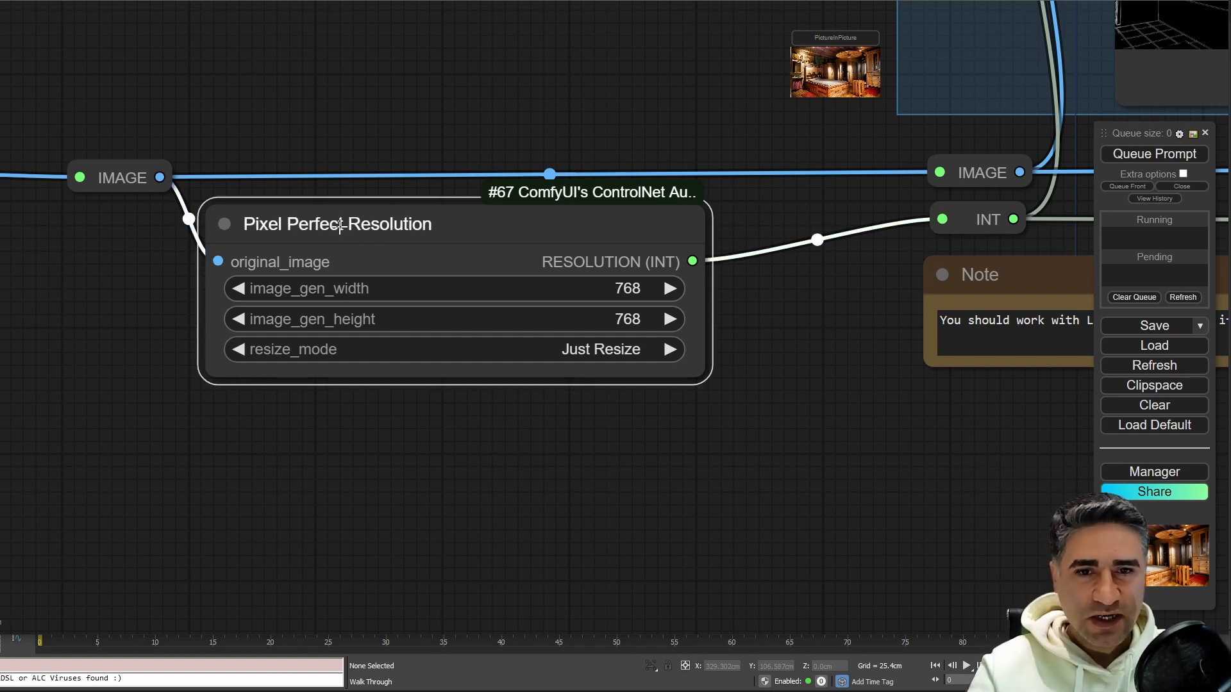
right_click(329, 16)
click(339, 13)
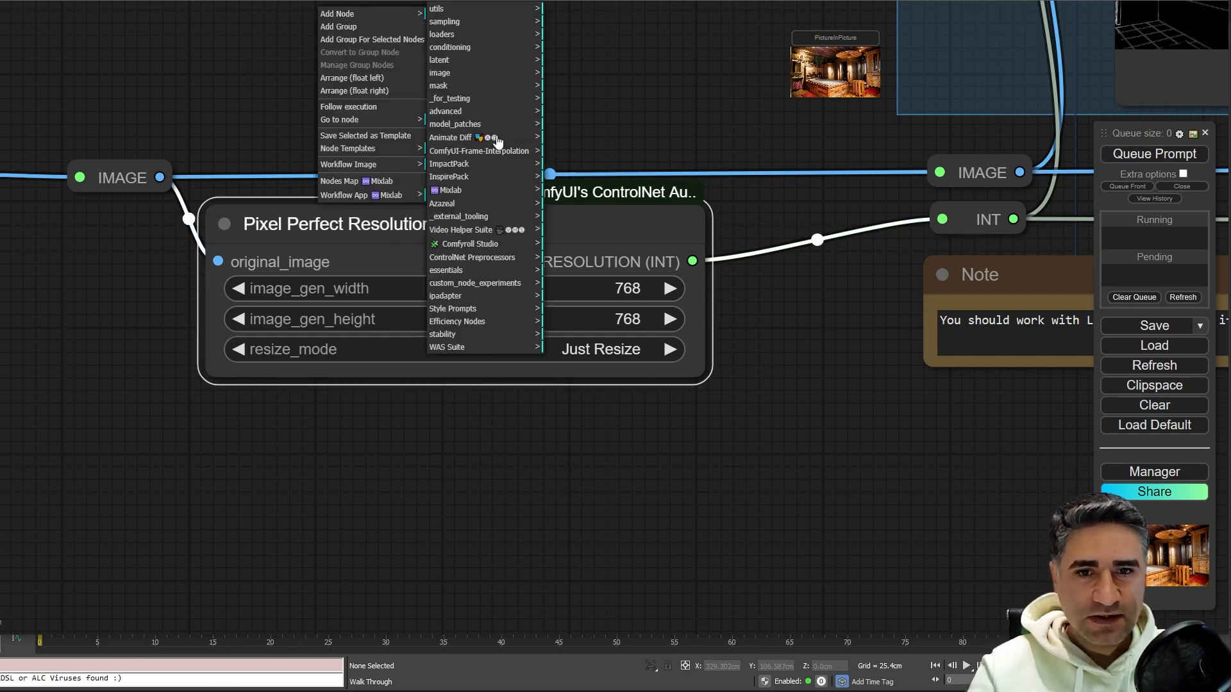
click(479, 260)
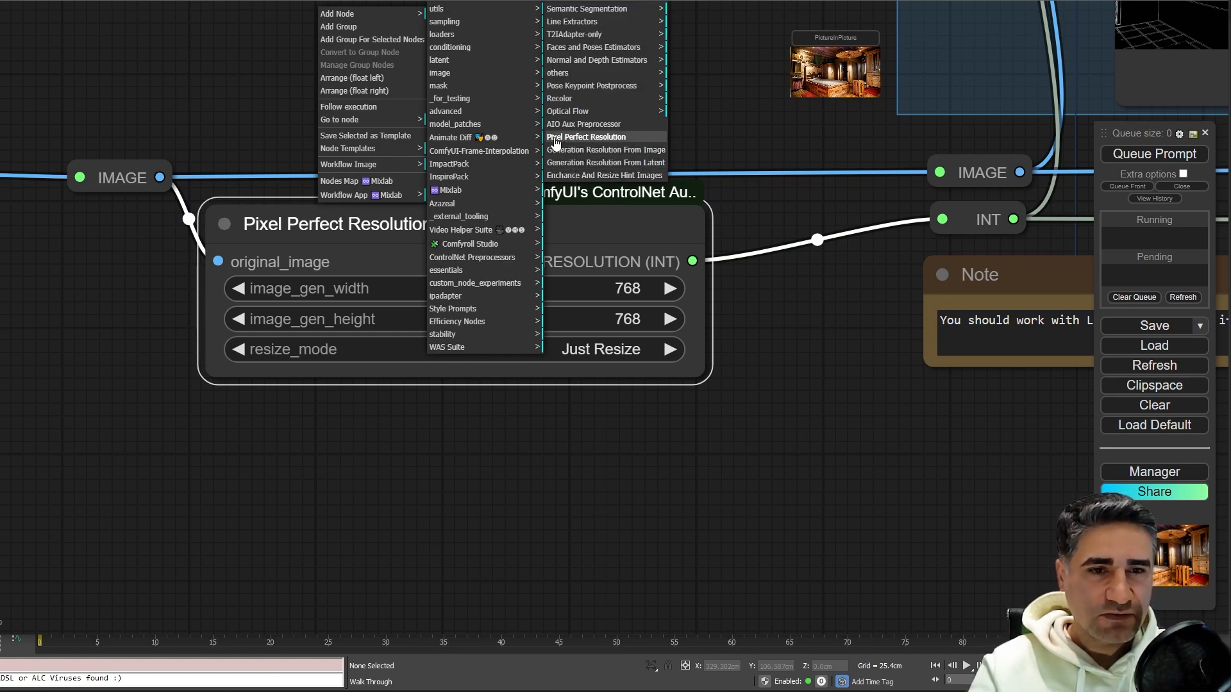
click(589, 474)
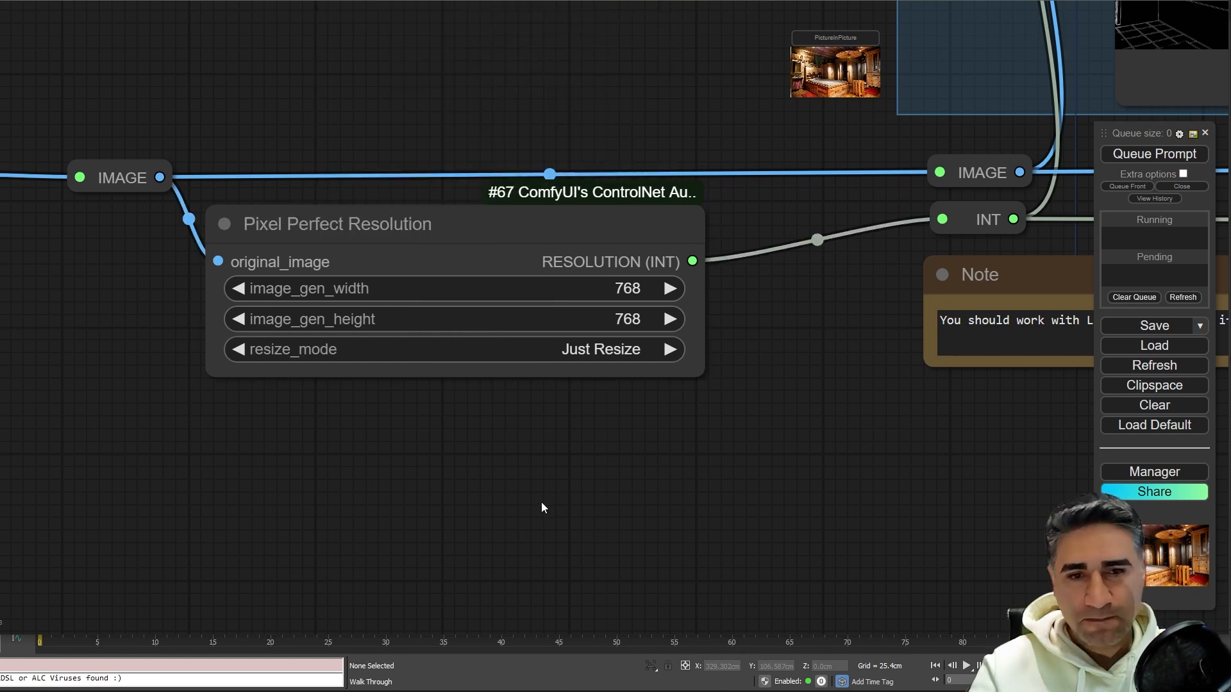
Shift the Pixel Perfect Resolution node slightly and inspect its image_gen_width value, leaving the number as it is
drag(516, 220, 517, 247)
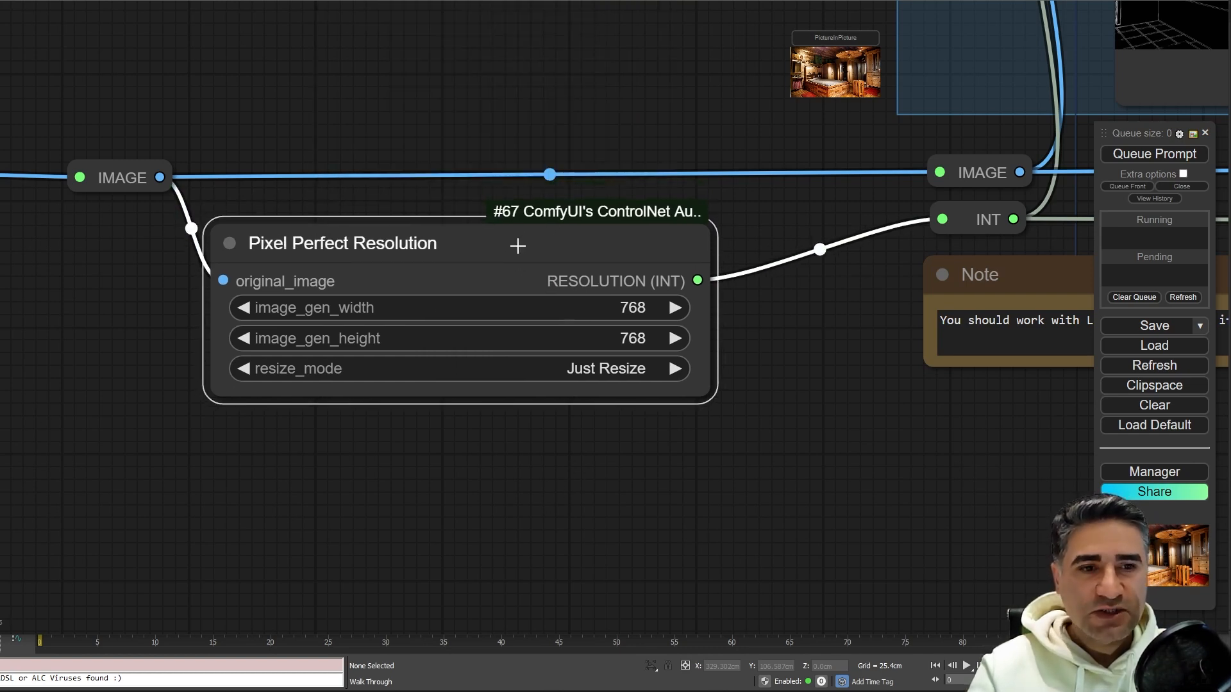
scroll(518, 266, up, 3)
scroll(211, 286, down, 5)
drag(90, 299, 101, 363)
scroll(458, 381, up, 4)
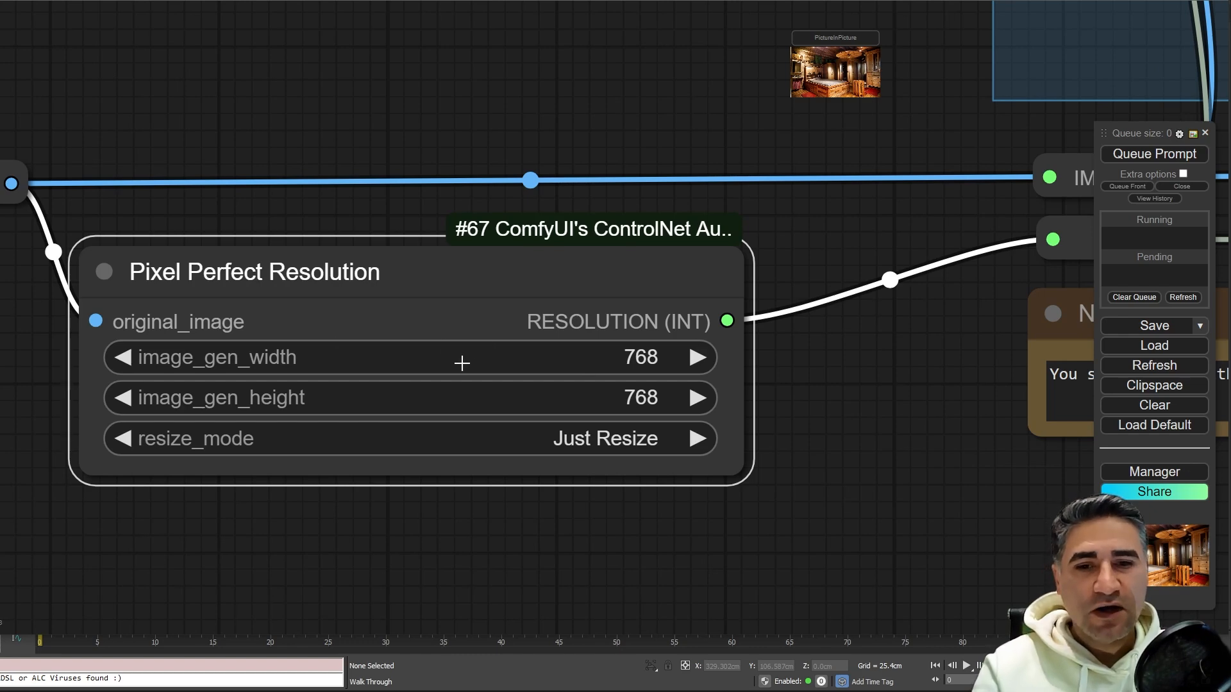
click(651, 364)
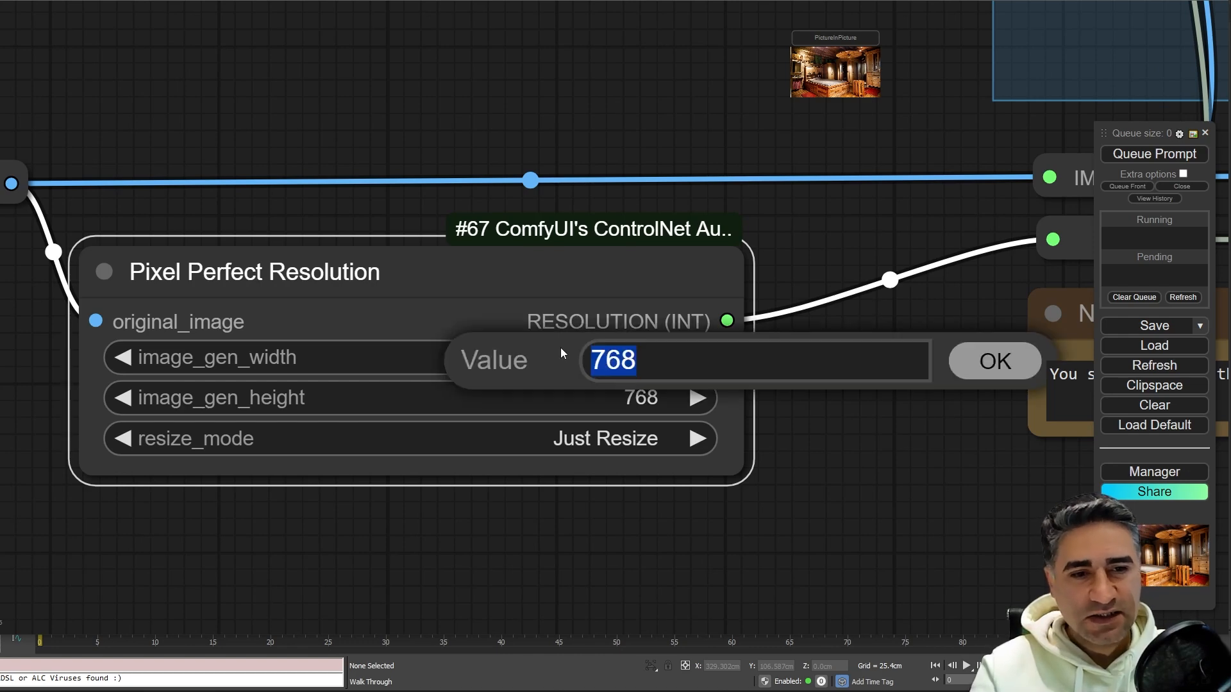
click(993, 363)
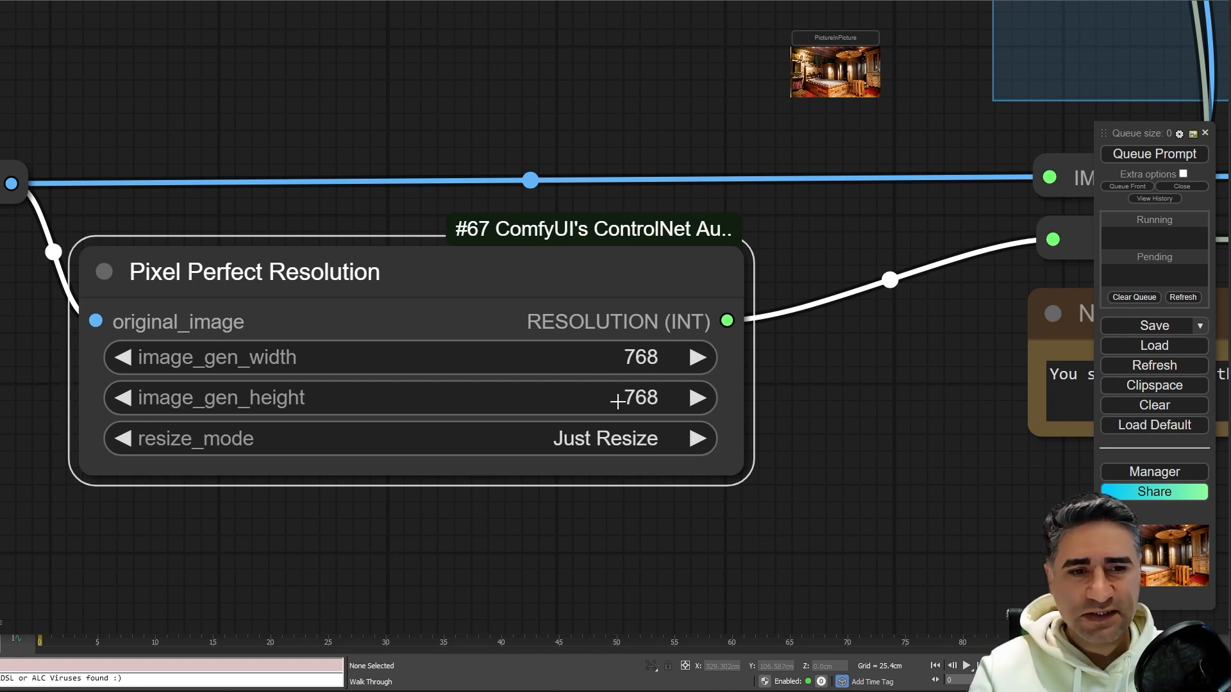
Trace the Pixel Perfect Resolution output to the resolution input of the Realistic Lineart node in the Lineart ControlNet group
drag(782, 376, 593, 449)
click(288, 287)
scroll(723, 338, down, 6)
drag(263, 327, 276, 323)
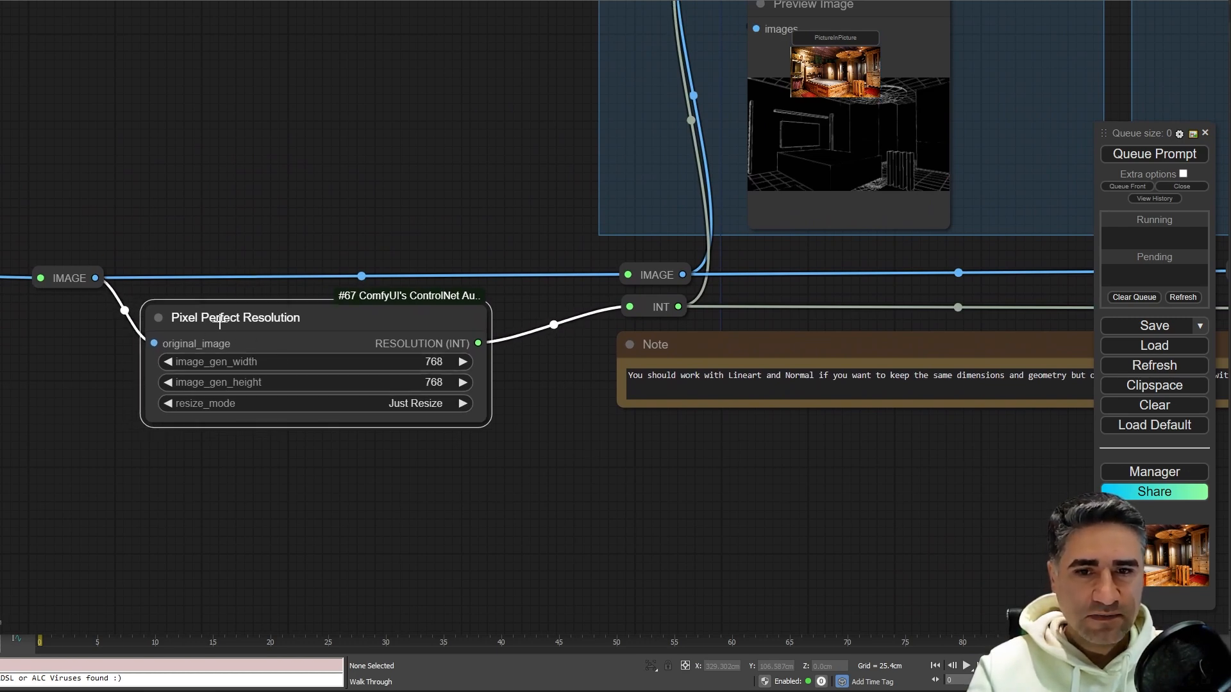
drag(365, 201, 172, 324)
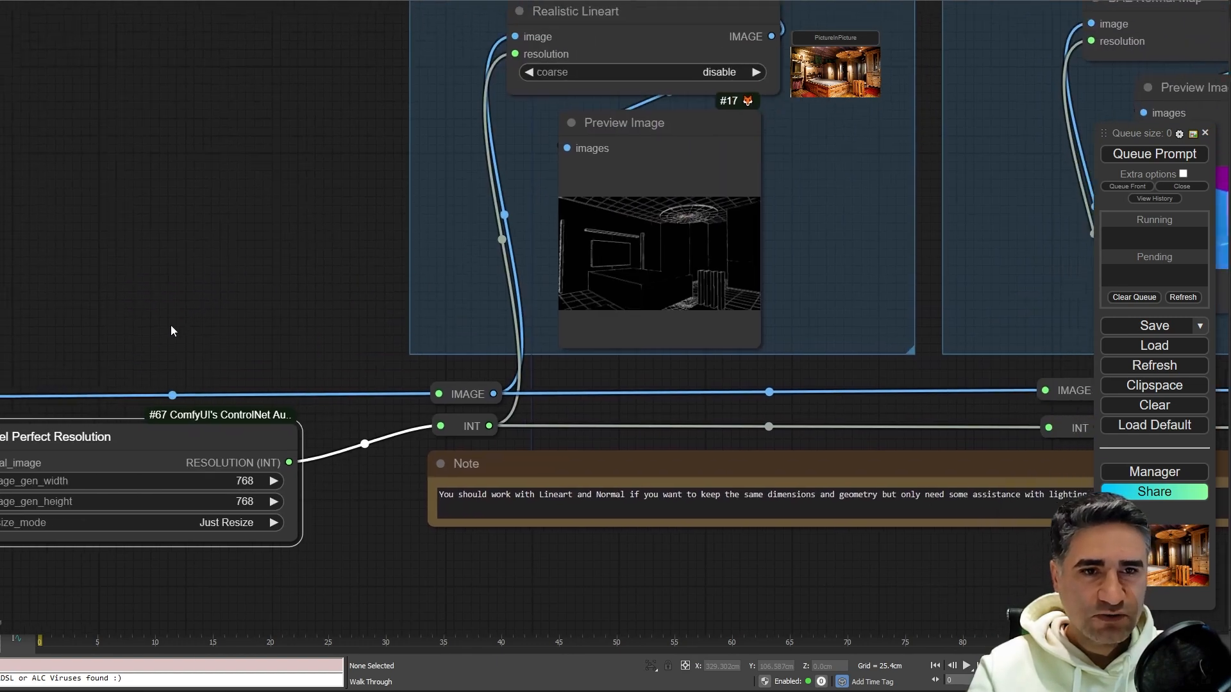
drag(265, 147, 222, 243)
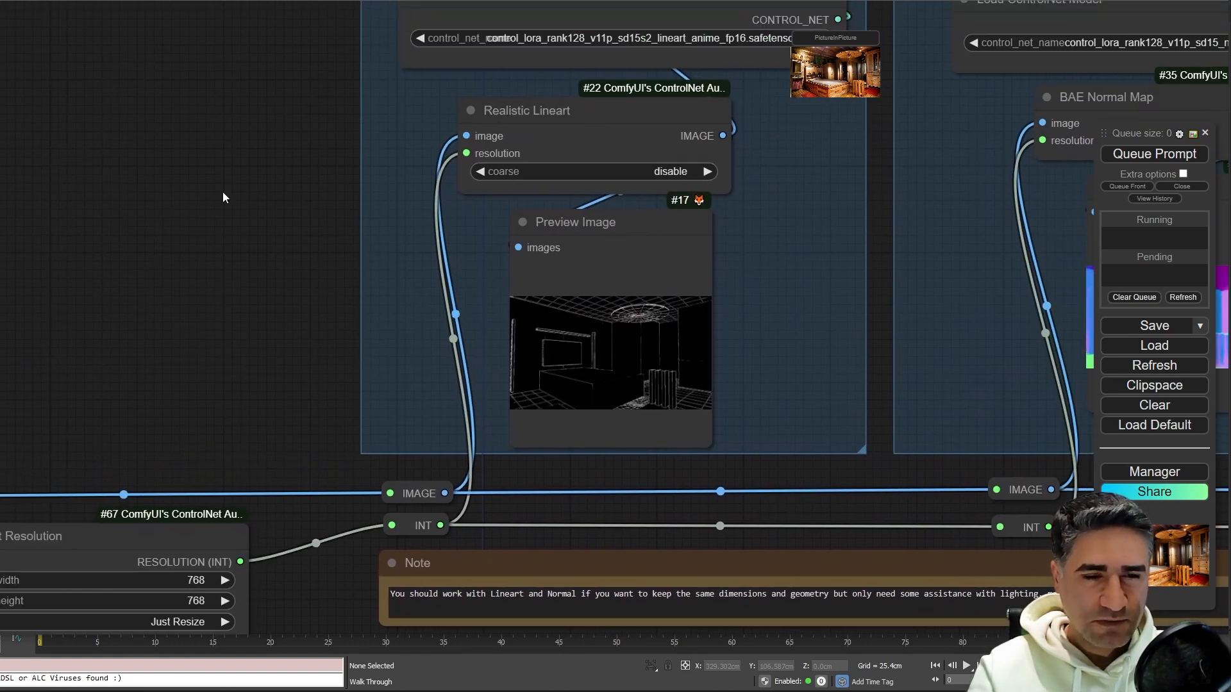
drag(75, 422, 164, 287)
scroll(164, 286, down, 1)
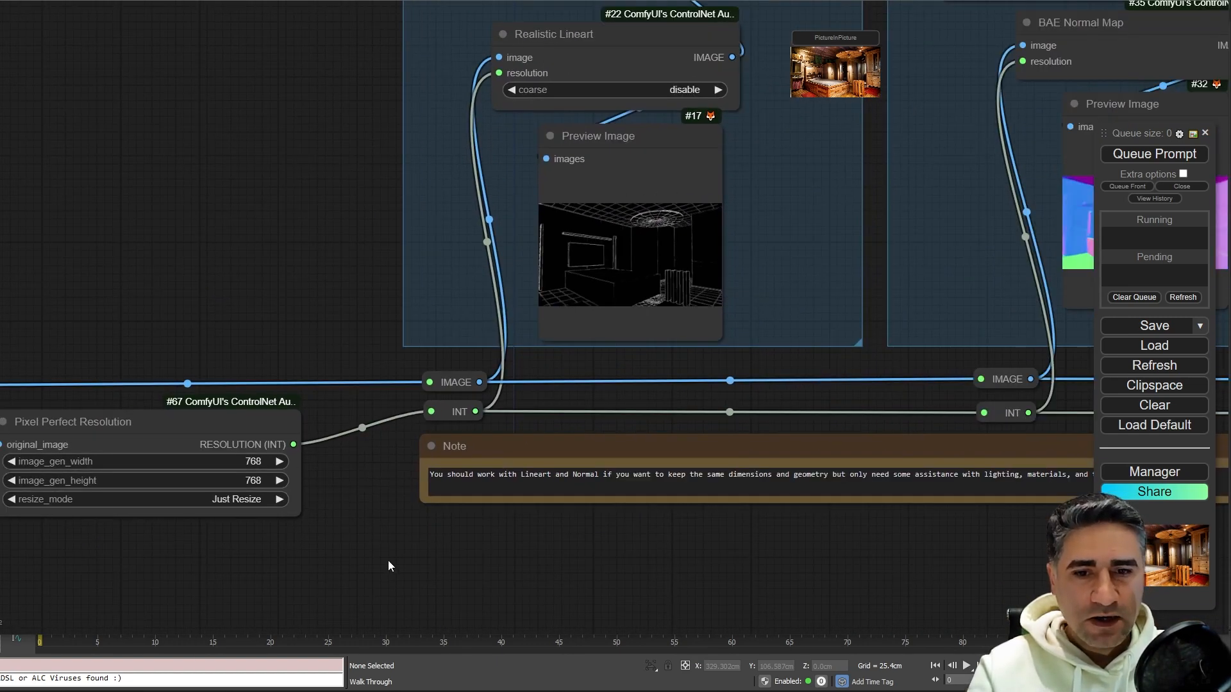
drag(395, 433, 394, 426)
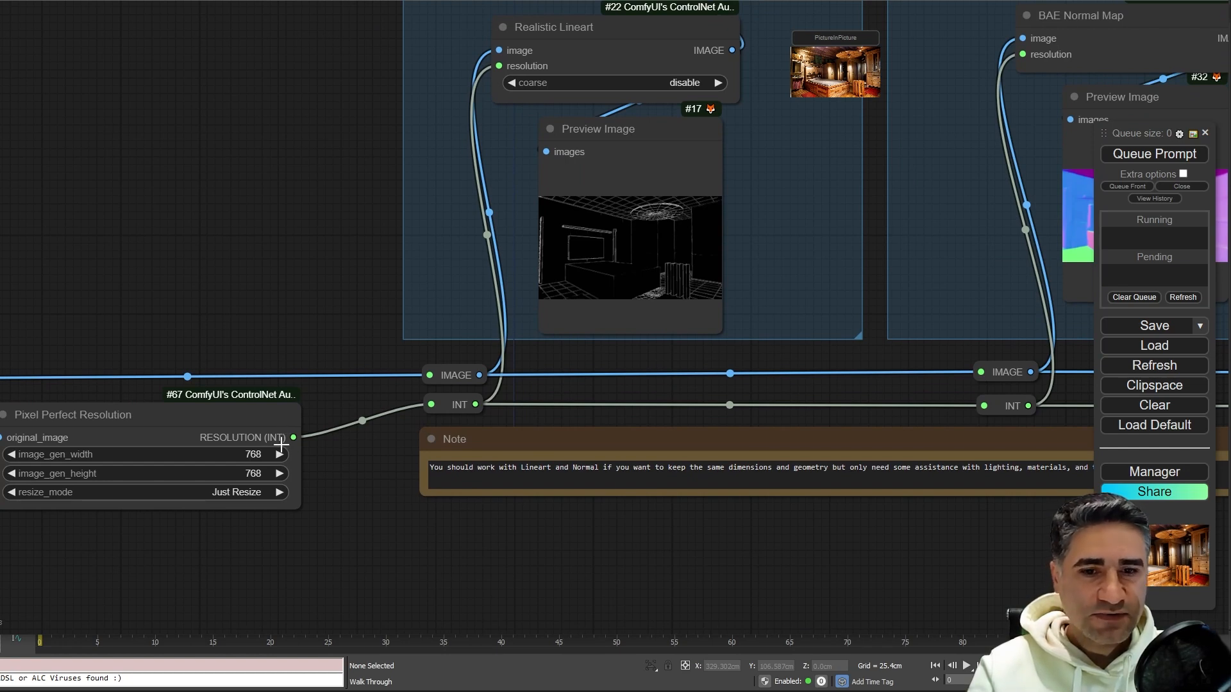
click(281, 411)
drag(275, 199, 247, 272)
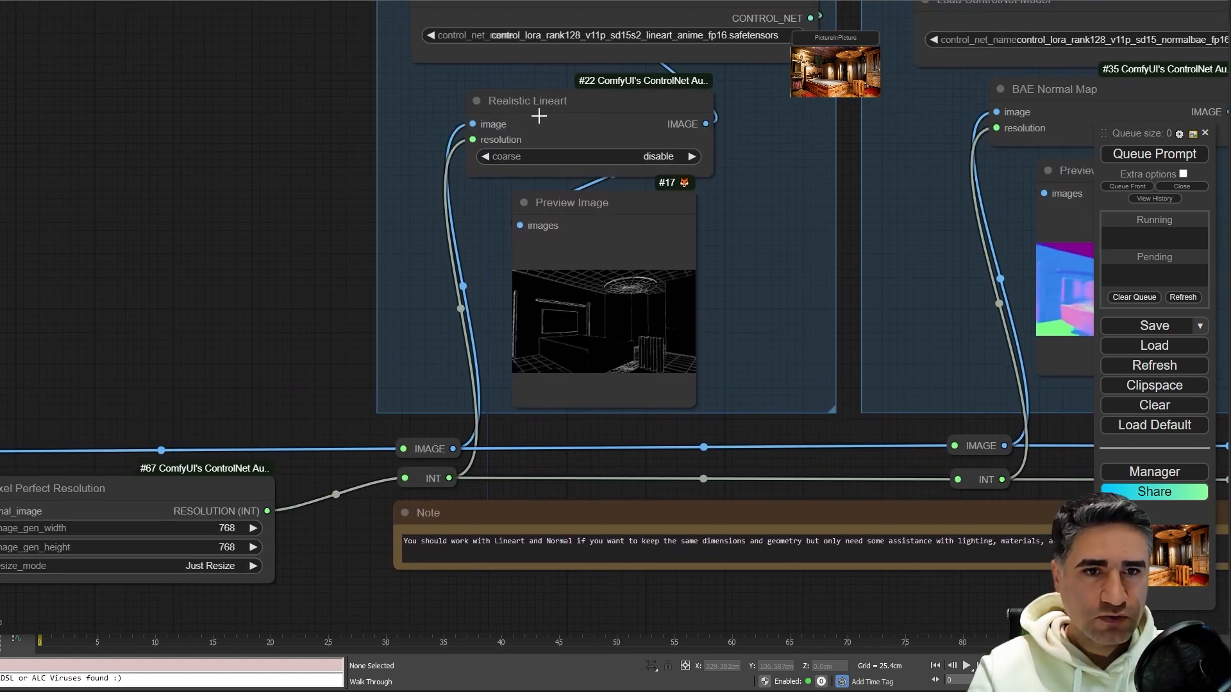
scroll(651, 87, up, 5)
Duplicate the Realistic Lineart node and place the copy on the empty canvas beside the Lineart ControlNet group
click(533, 119)
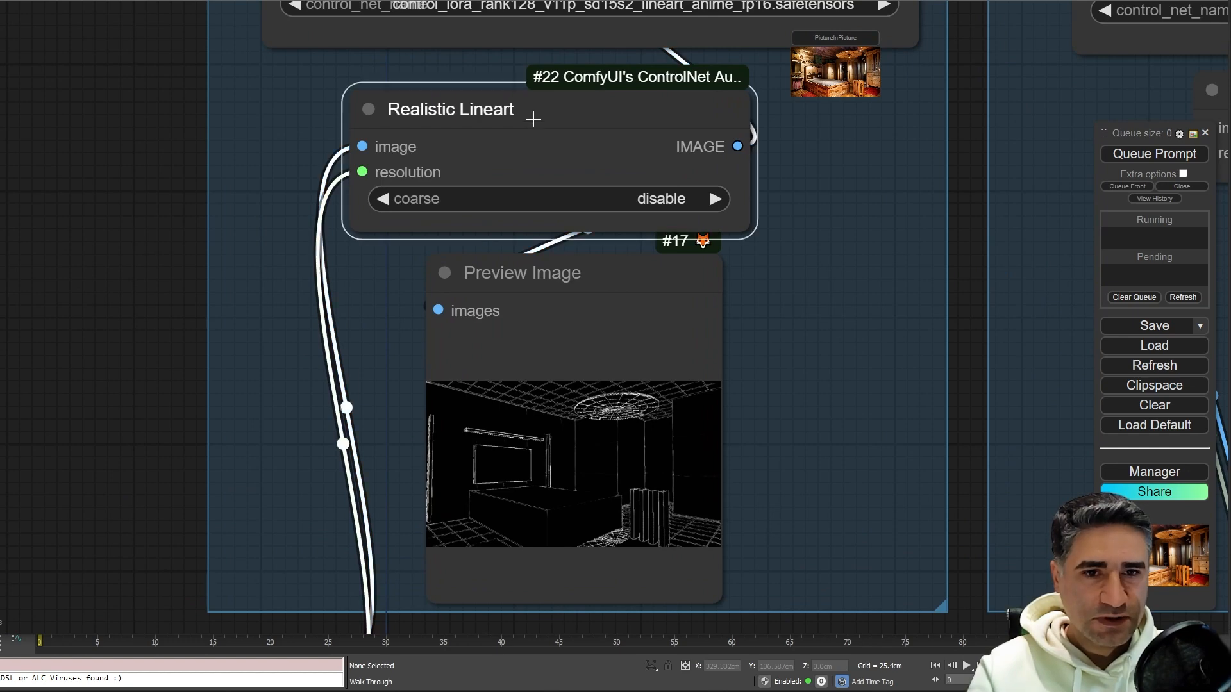
drag(32, 160, 331, 156)
alt+drag(822, 116, 84, 117)
drag(237, 16, 436, 37)
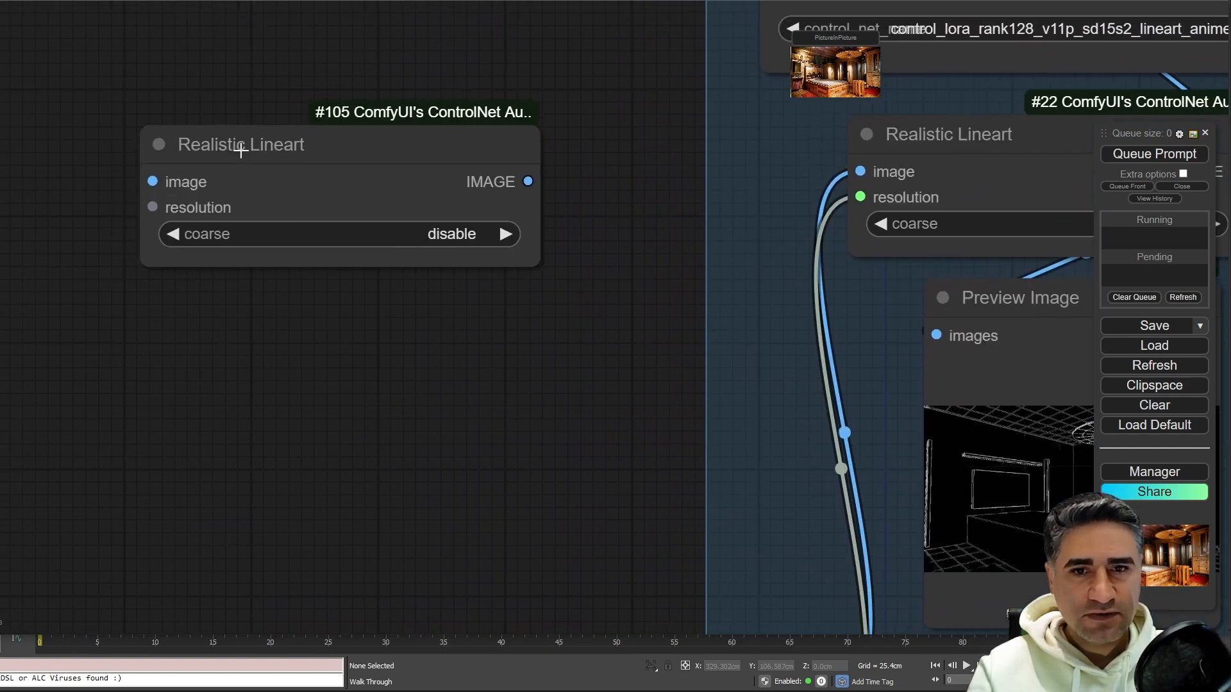
Convert the duplicate Realistic Lineart node's resolution input to a widget and inspect its value without changing it
right_click(239, 137)
click(286, 440)
drag(490, 287, 497, 263)
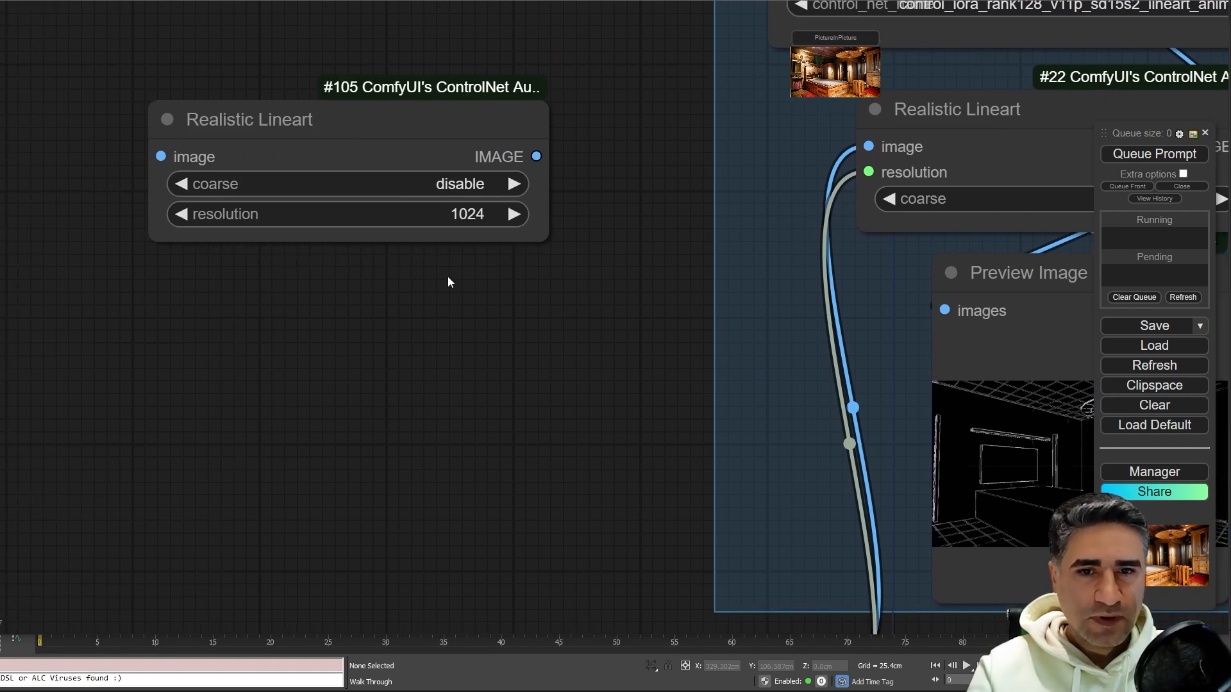
click(448, 218)
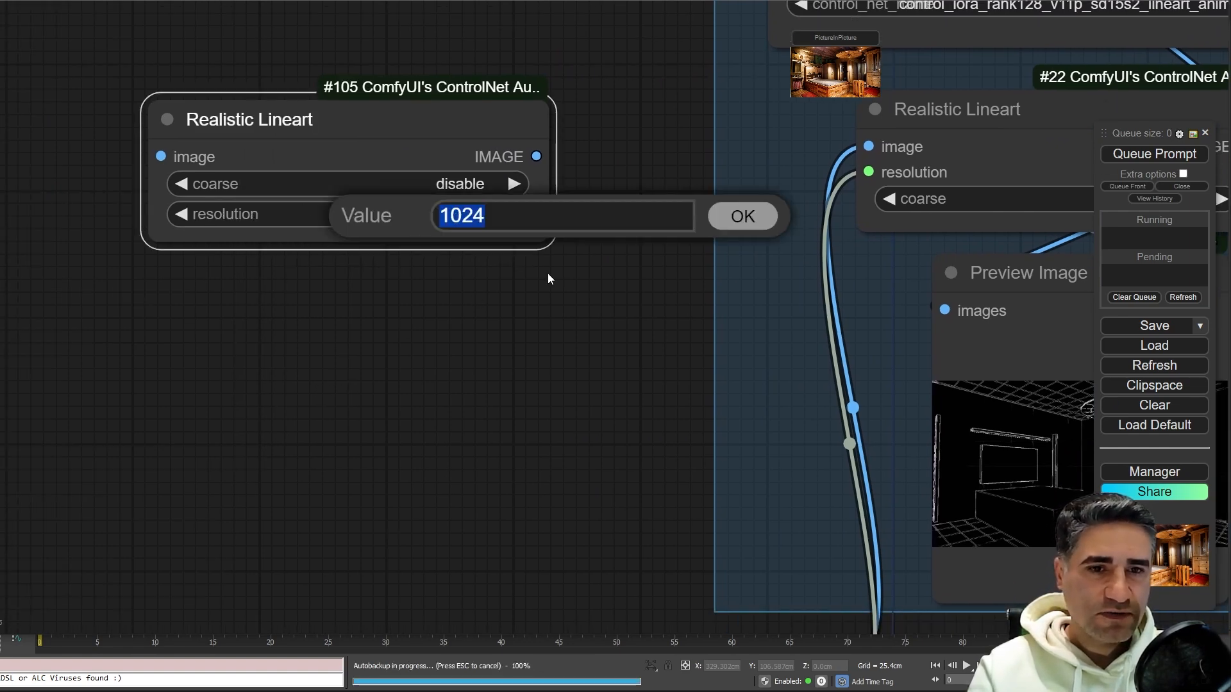
click(725, 226)
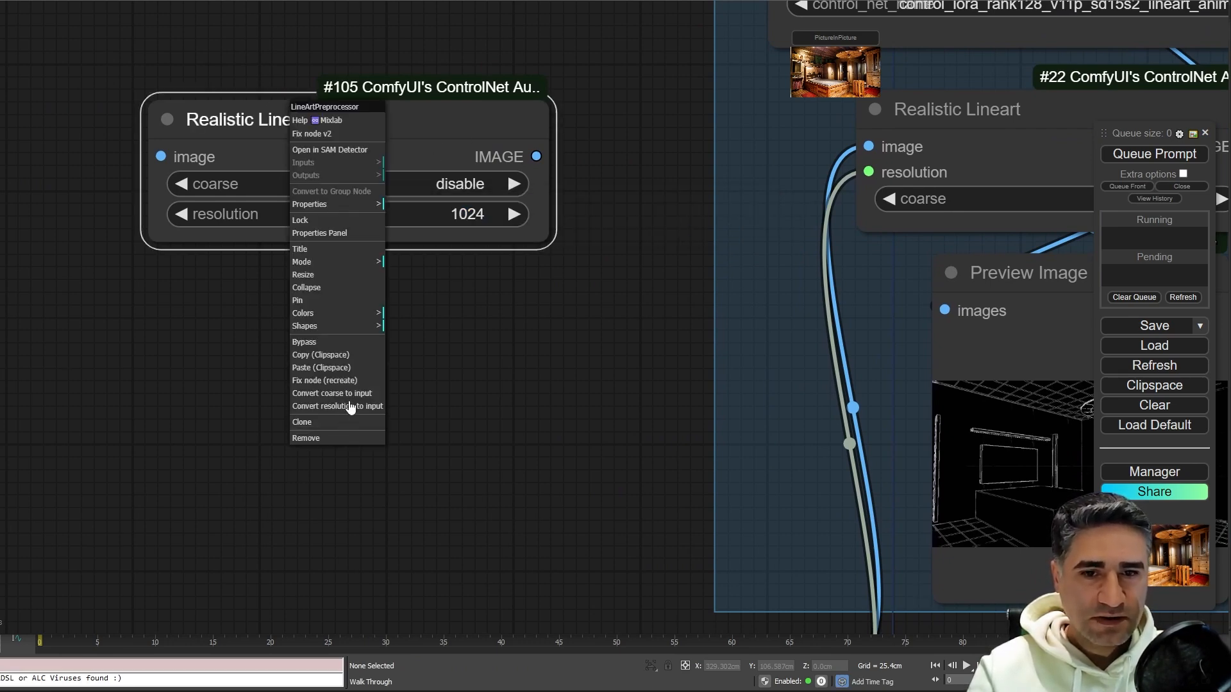
Convert the duplicate Realistic Lineart node's resolution back to an input, and delete the duplicate
click(370, 411)
scroll(323, 340, down, 5)
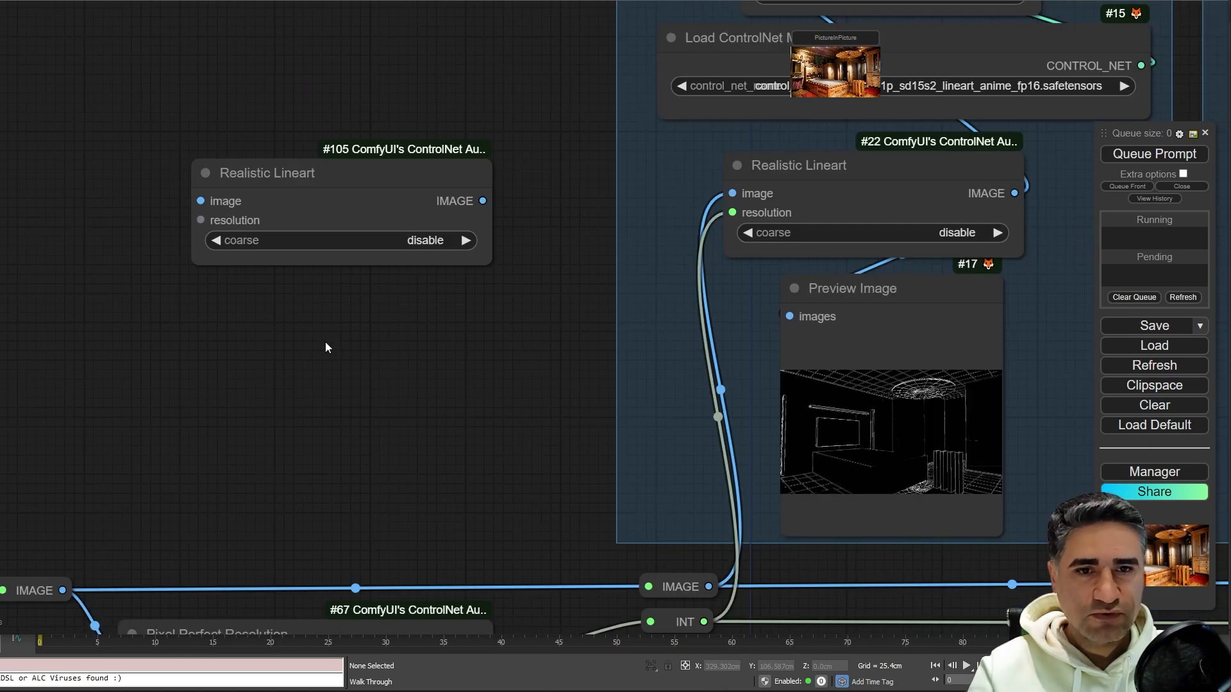
scroll(458, 302, up, 6)
scroll(336, 410, down, 5)
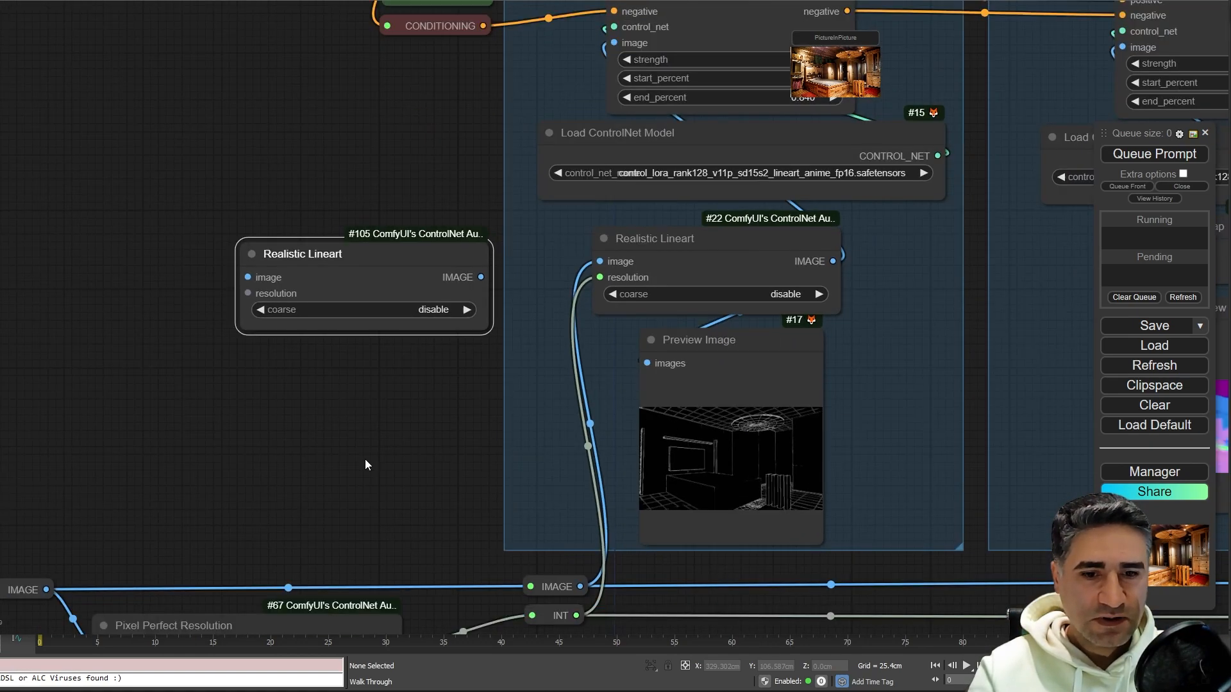
drag(364, 467, 337, 293)
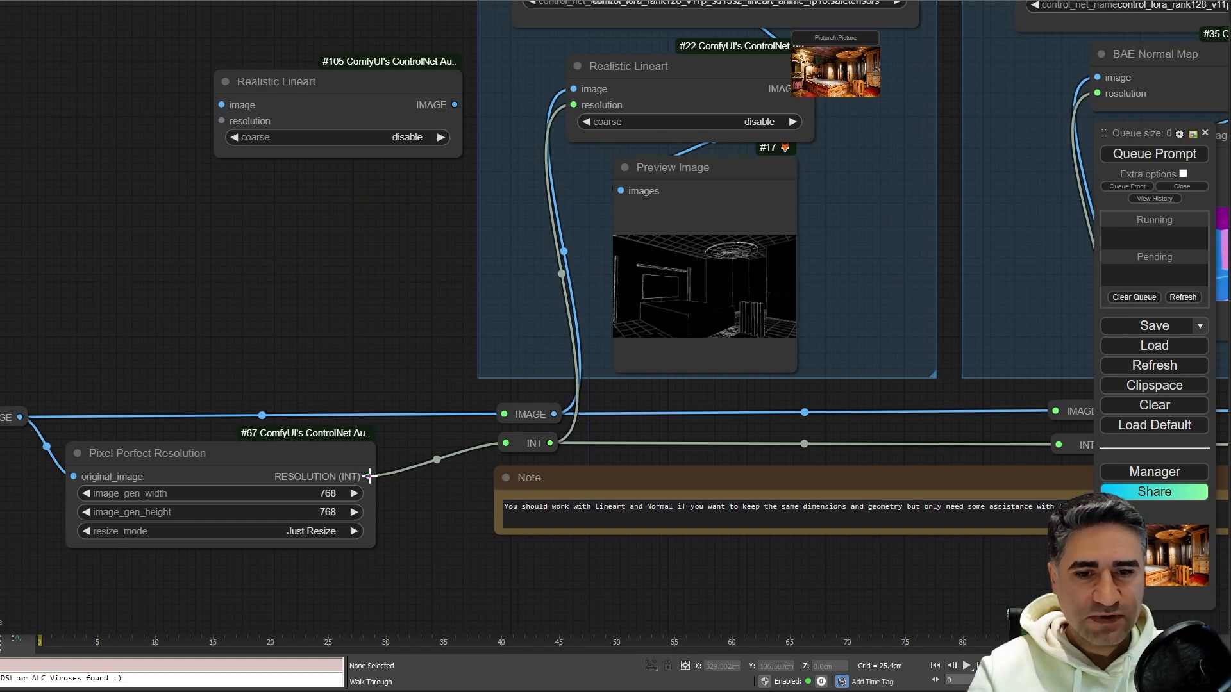
drag(238, 467, 231, 454)
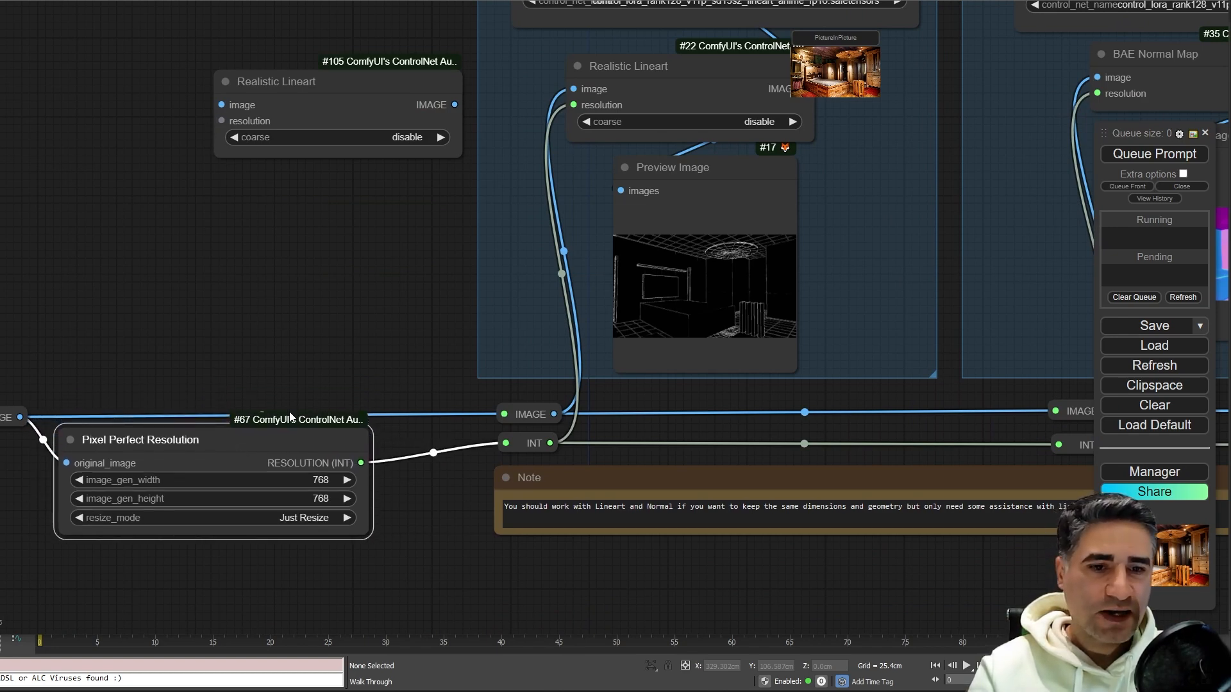
click(336, 87)
key(Delete)
Find the Generation Resolution From Image node near the KSampler group and shift it down to expose its links to Empty Latent Image
drag(357, 275, 145, 274)
drag(740, 383, 586, 419)
drag(893, 407, 252, 532)
scroll(255, 525, down, 5)
drag(289, 68, 373, 449)
scroll(473, 314, up, 5)
drag(444, 421, 407, 634)
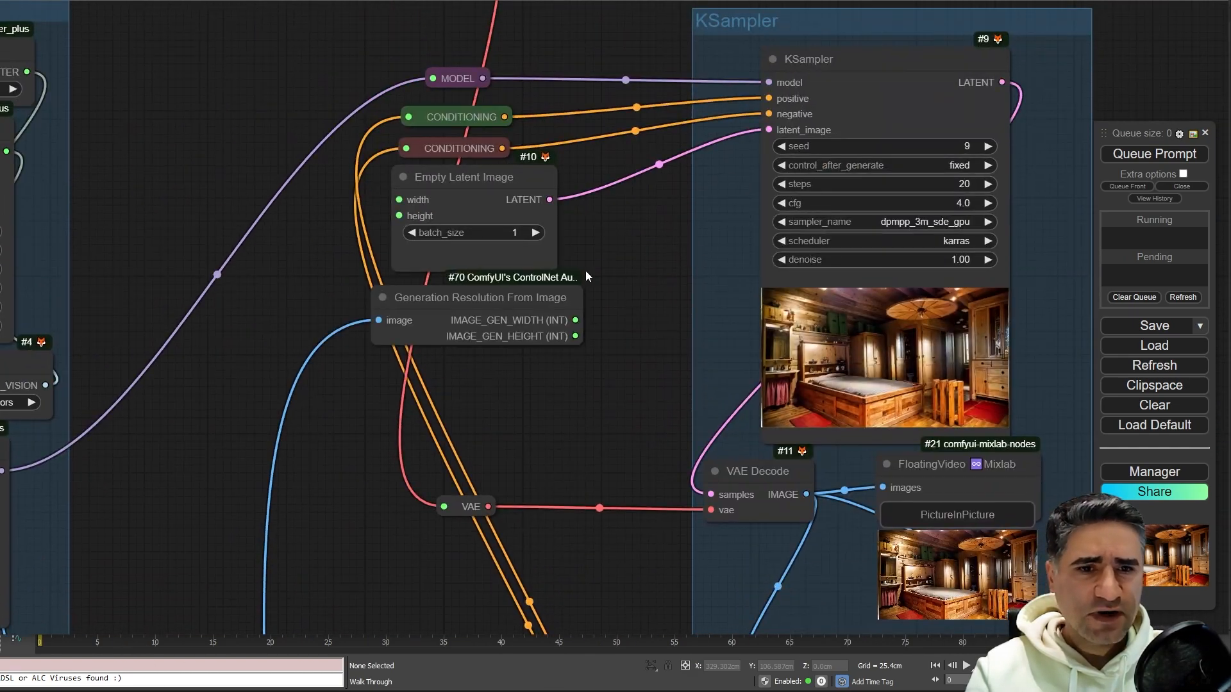
scroll(395, 308, up, 3)
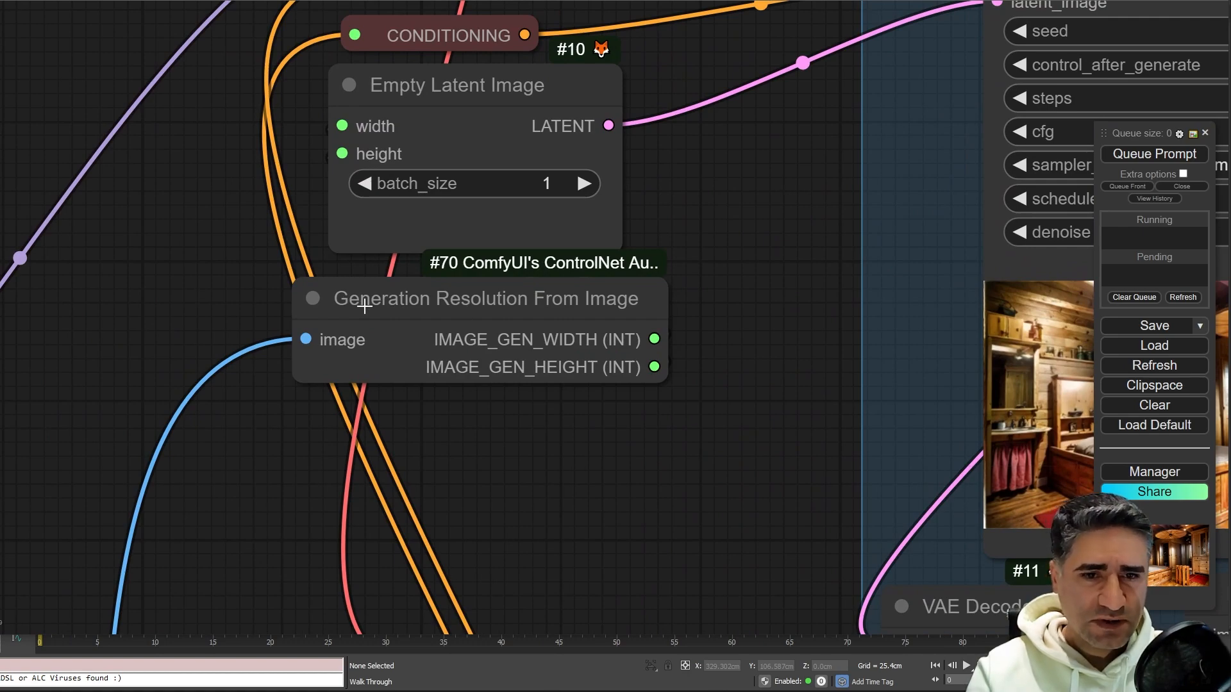
drag(603, 308, 654, 376)
scroll(523, 479, down, 6)
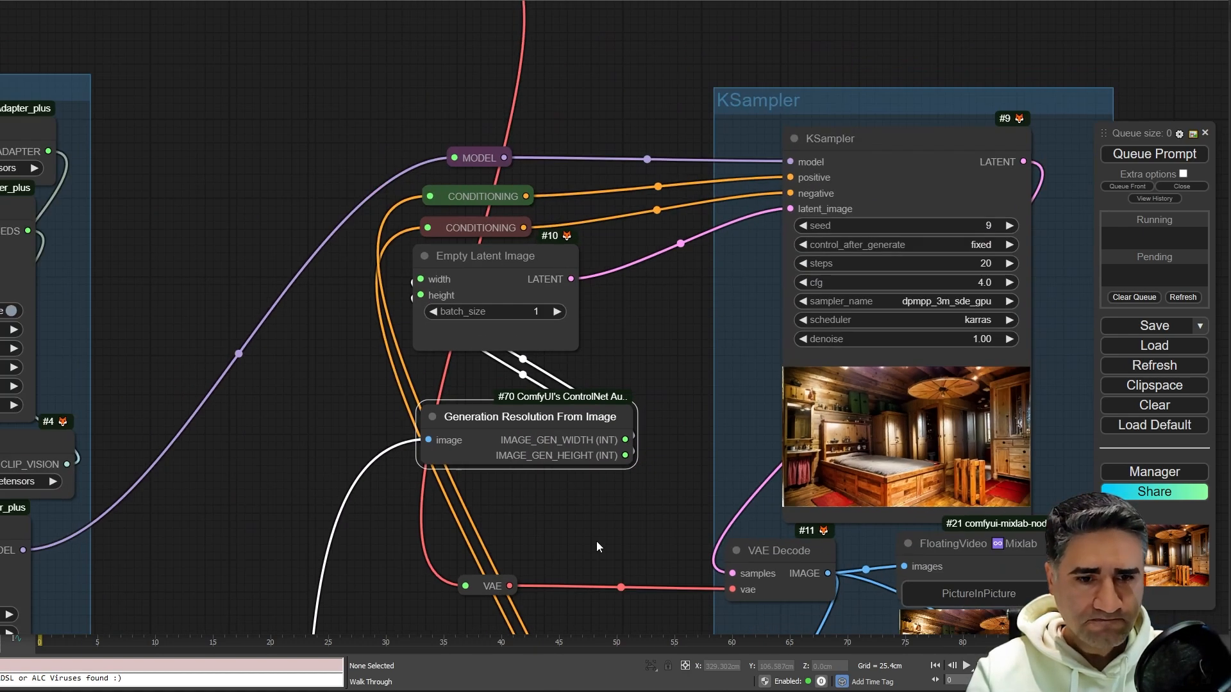
Trace the Generation Resolution From Image input back to the BAE Normal Map output and examine the normal map preview
drag(596, 541, 563, 51)
scroll(463, 423, down, 5)
drag(452, 489, 495, 138)
scroll(341, 391, up, 6)
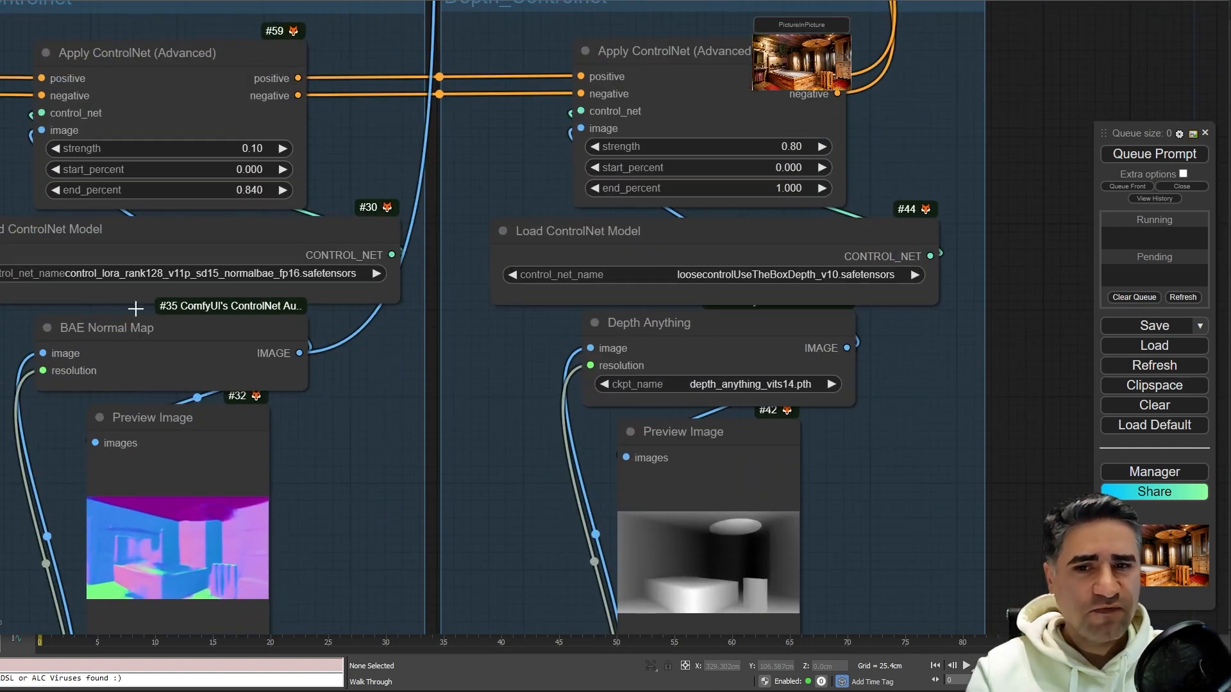
drag(166, 439, 158, 430)
scroll(155, 569, up, 7)
scroll(155, 568, down, 7)
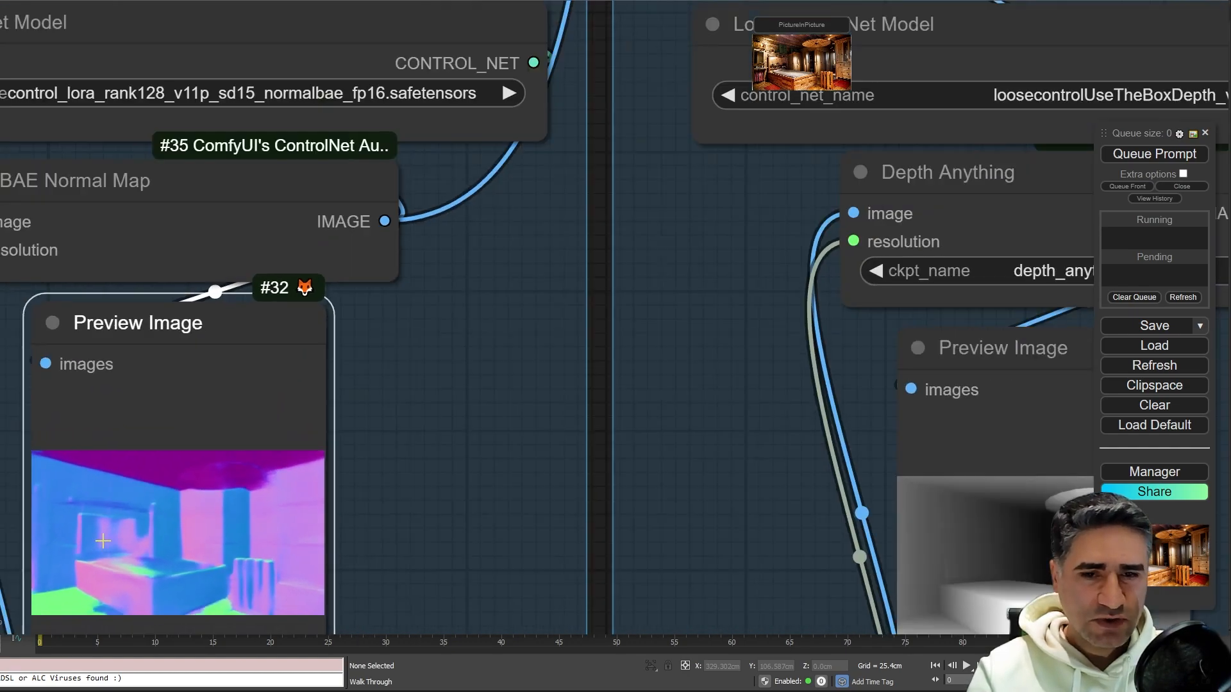
scroll(279, 440, up, 3)
scroll(279, 436, up, 2)
drag(426, 325, 439, 391)
scroll(256, 410, down, 7)
scroll(383, 467, down, 4)
scroll(403, 285, up, 6)
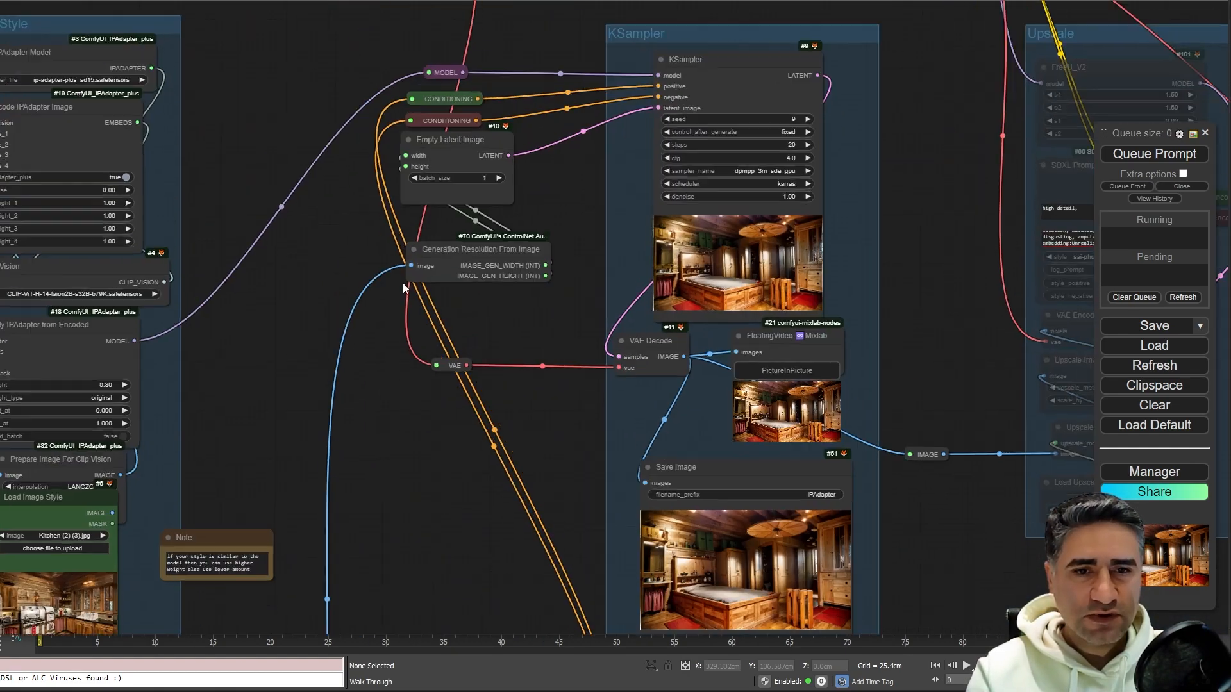
Move Generation Resolution From Image aside to show how its width and height outputs feed Empty Latent Image, and move it back
click(420, 243)
scroll(419, 242, up, 6)
drag(403, 232, 234, 272)
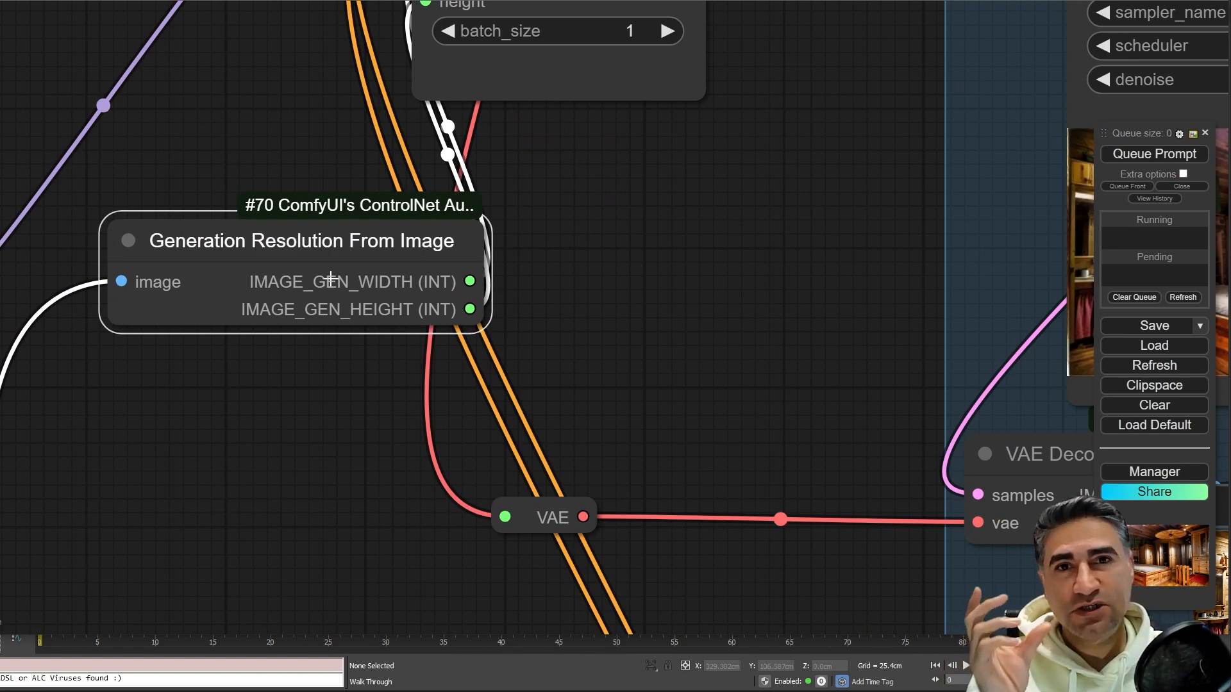
drag(584, 125, 495, 302)
drag(276, 347, 218, 427)
drag(497, 167, 470, 149)
scroll(532, 302, down, 6)
drag(689, 408, 524, 367)
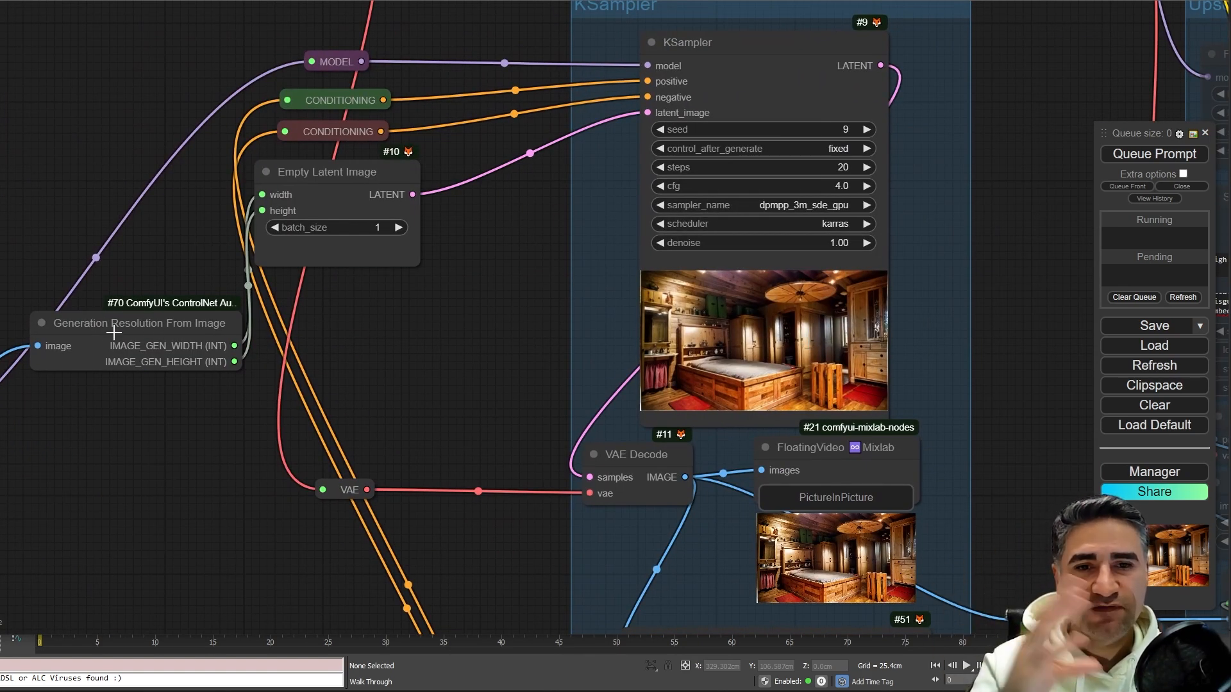
drag(110, 333, 317, 321)
Look over the ControlNet groups and examine the KSampler preview, VAE Decode, FloatingVideo and Save Image nodes beside the Upscale group
scroll(218, 518, down, 5)
drag(218, 518, 338, 171)
scroll(338, 170, down, 2)
scroll(265, 465, down, 3)
drag(629, 409, 710, 84)
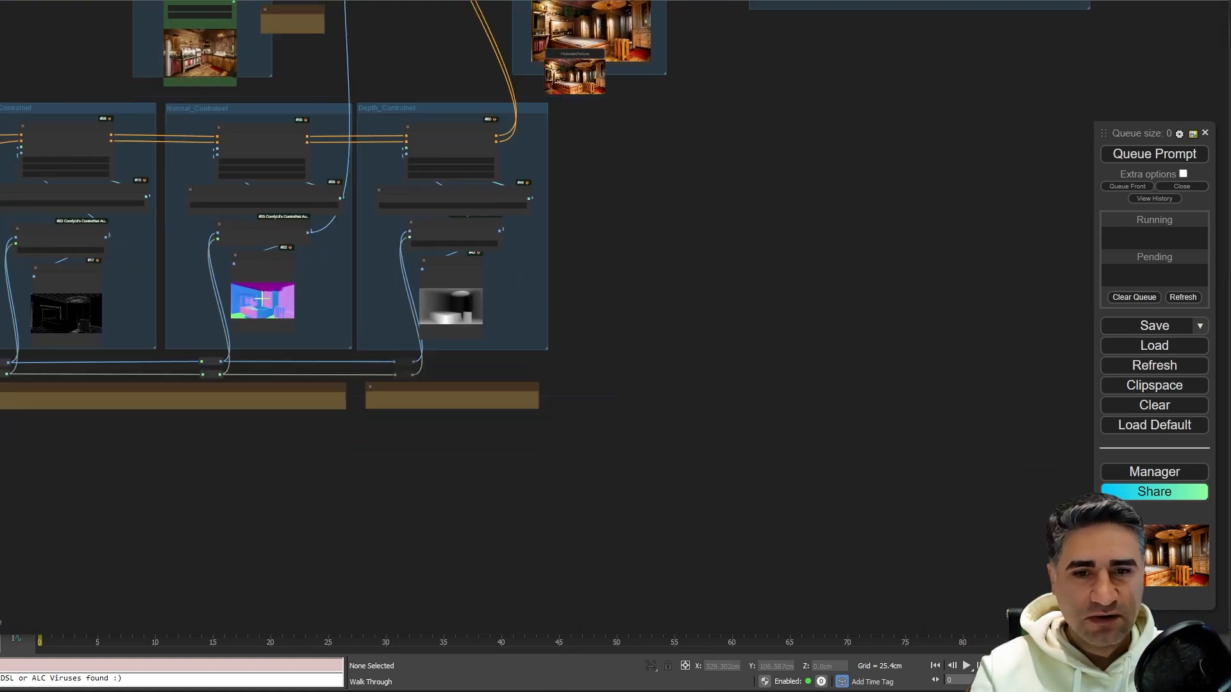
drag(733, 210, 687, 569)
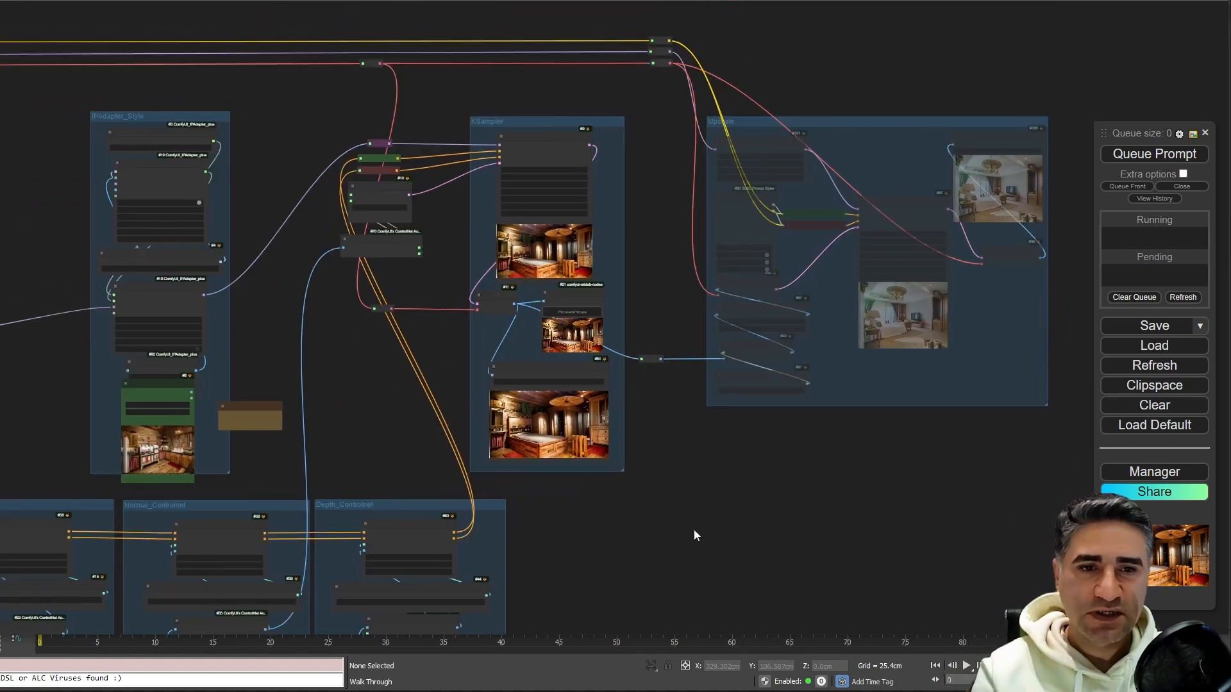
scroll(496, 170, up, 8)
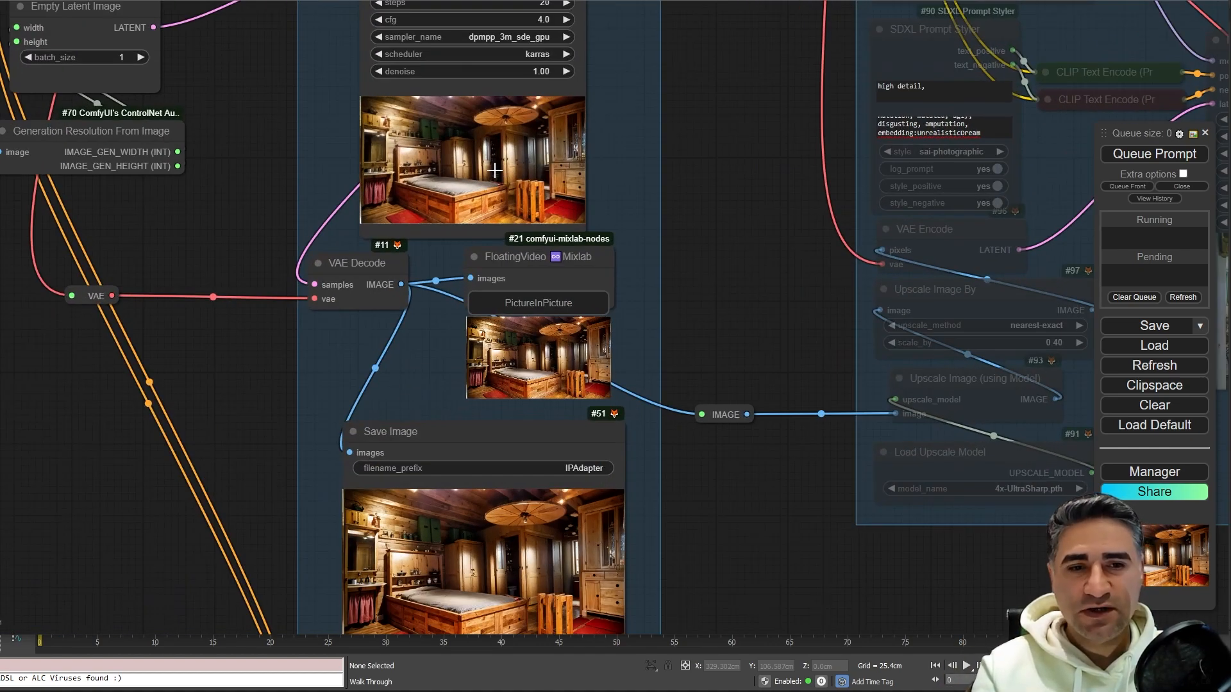
Examine the KSampler settings and nudge the Generation Resolution From Image node up closer beneath Empty Latent Image
scroll(393, 117, up, 1)
drag(412, 10, 421, 203)
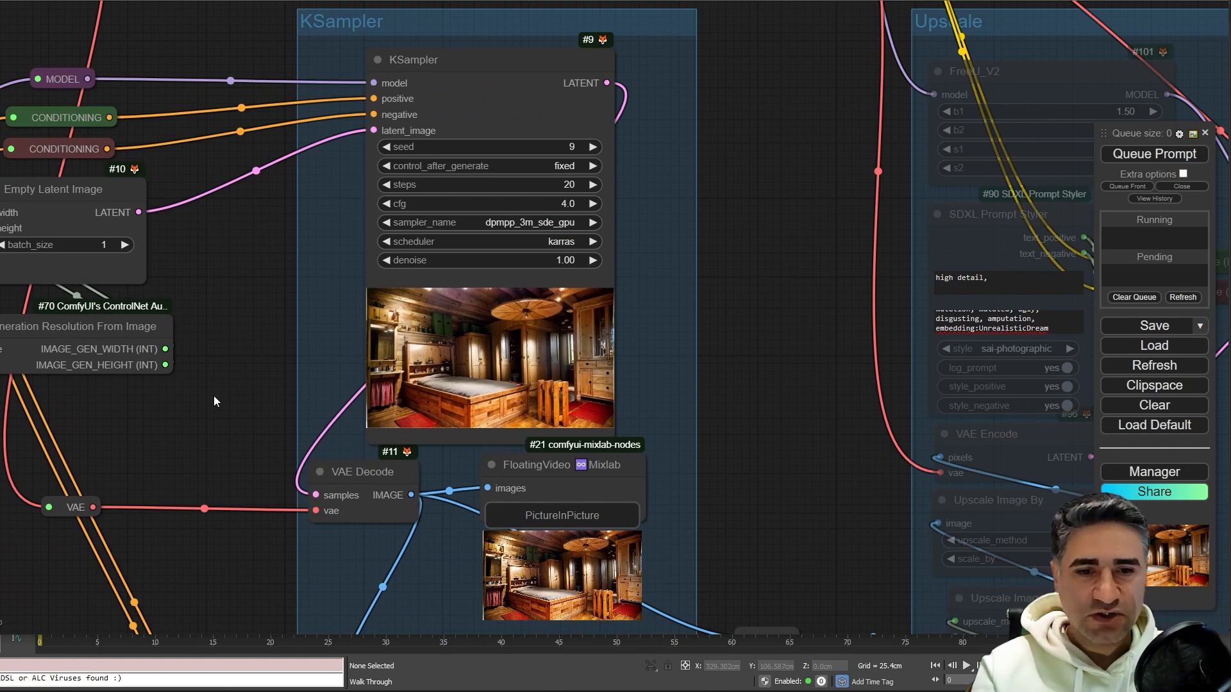
drag(118, 324, 130, 301)
drag(183, 376, 168, 304)
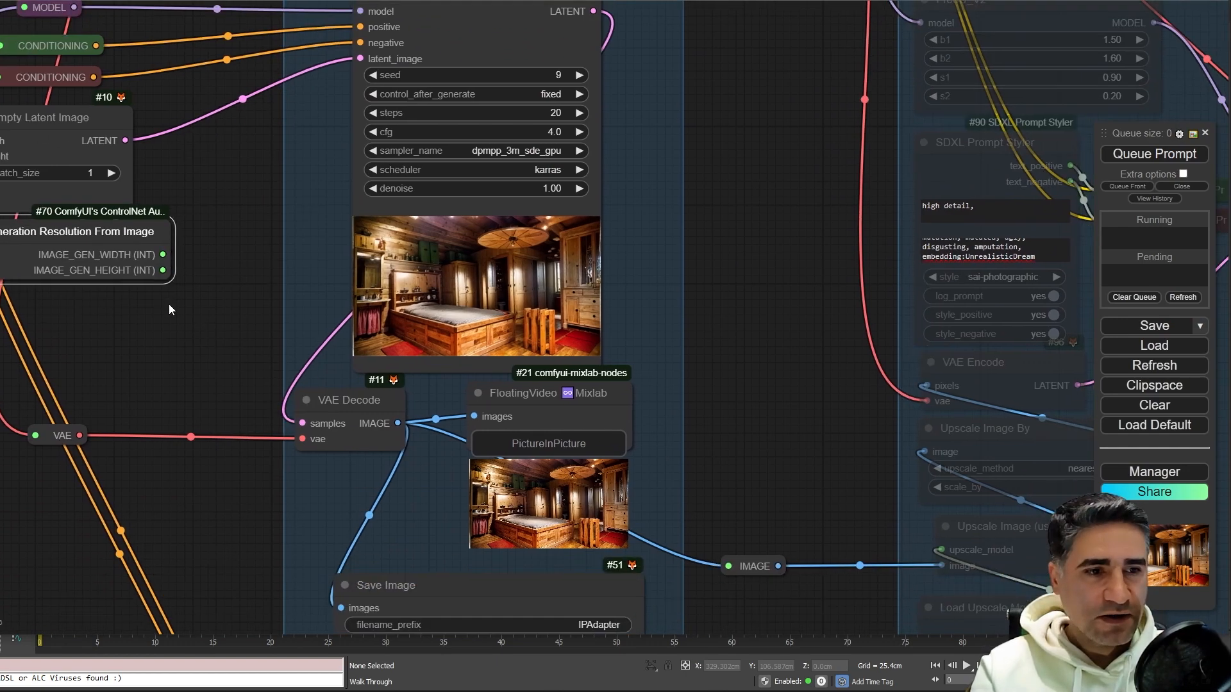
scroll(168, 304, down, 6)
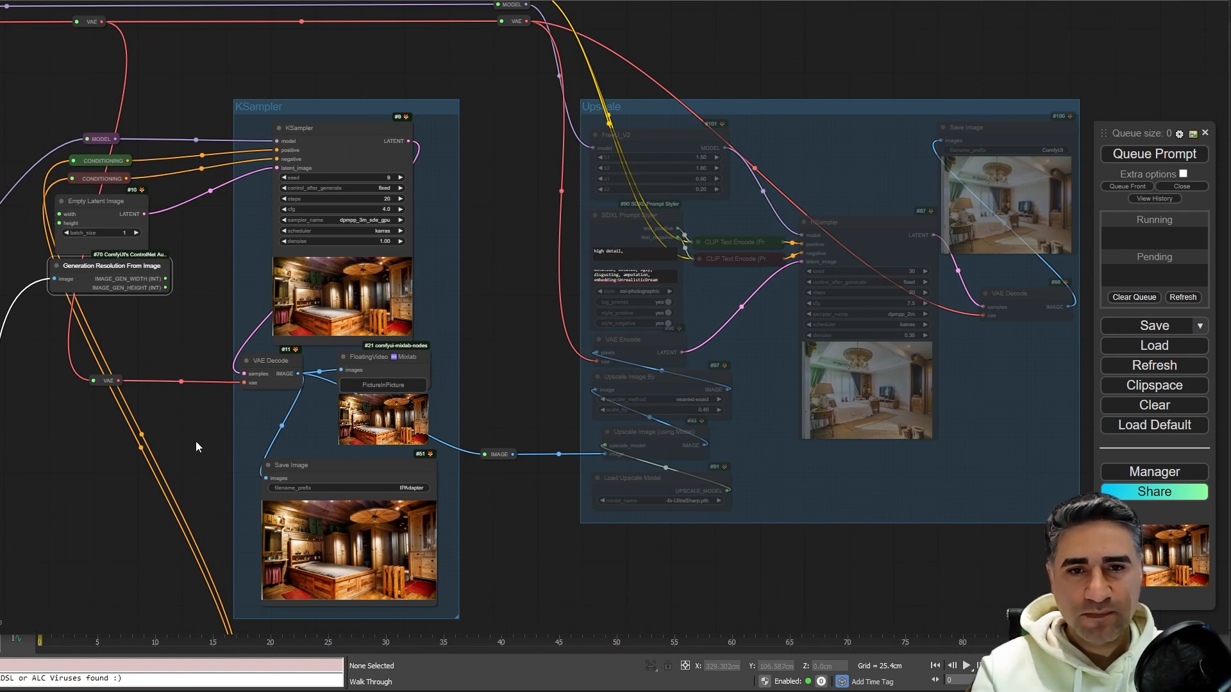
Find the Checkpoint+LCM+FreeU+SAG group and examine the model file chosen in the Load Checkpoint node
drag(187, 444, 679, 425)
drag(436, 375, 896, 313)
scroll(295, 100, up, 4)
scroll(256, 102, up, 5)
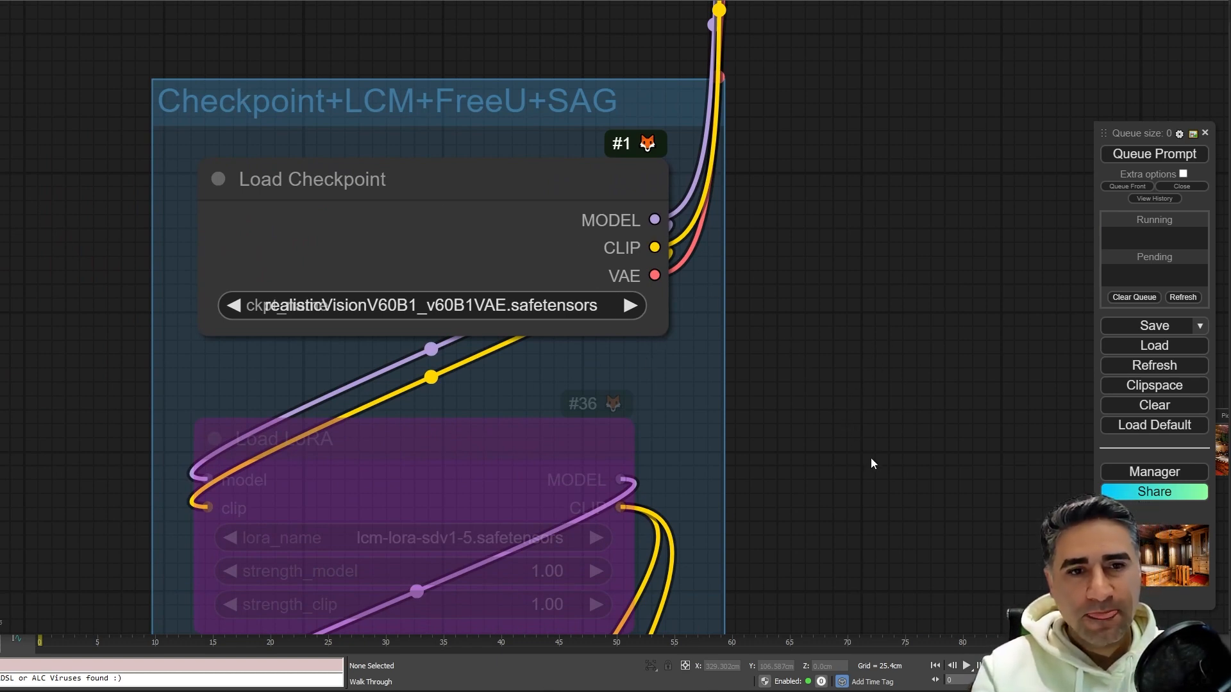
click(347, 198)
scroll(347, 314, up, 4)
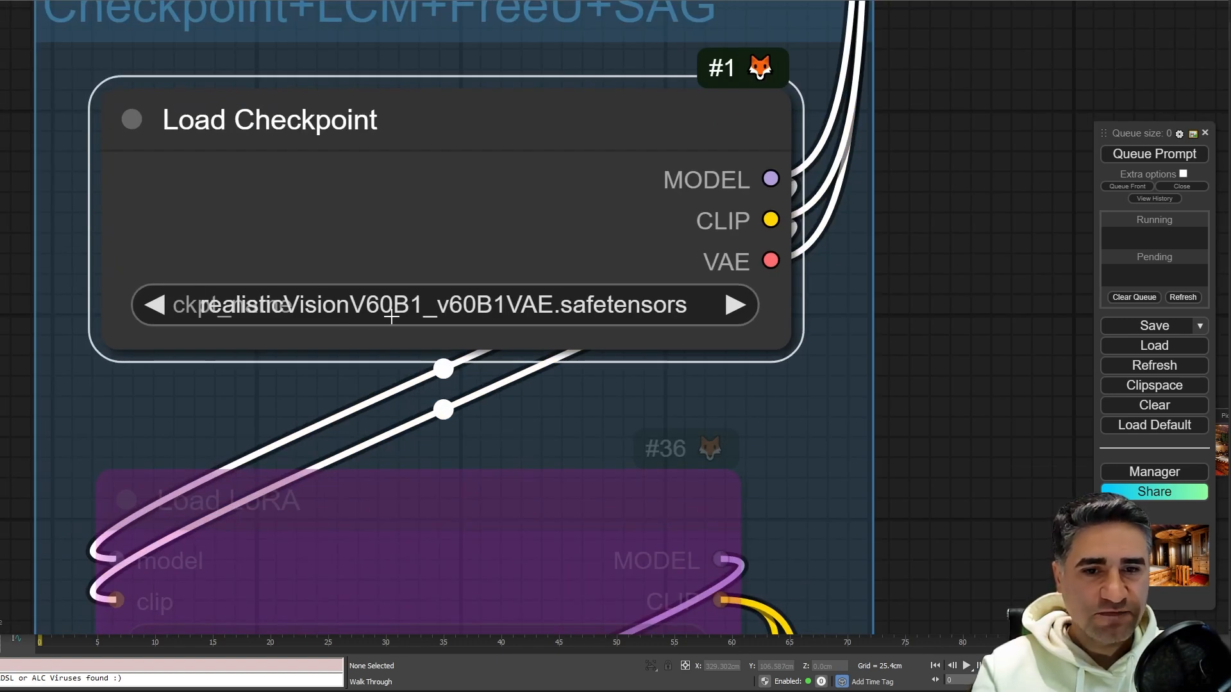
Examine the FreeU_V2 values and the bypassed Load LoRA, ModelSamplingDiscrete and Self-Attention Guidance nodes in the checkpoint group
drag(1023, 522, 860, 418)
scroll(860, 418, down, 6)
drag(885, 543, 716, 149)
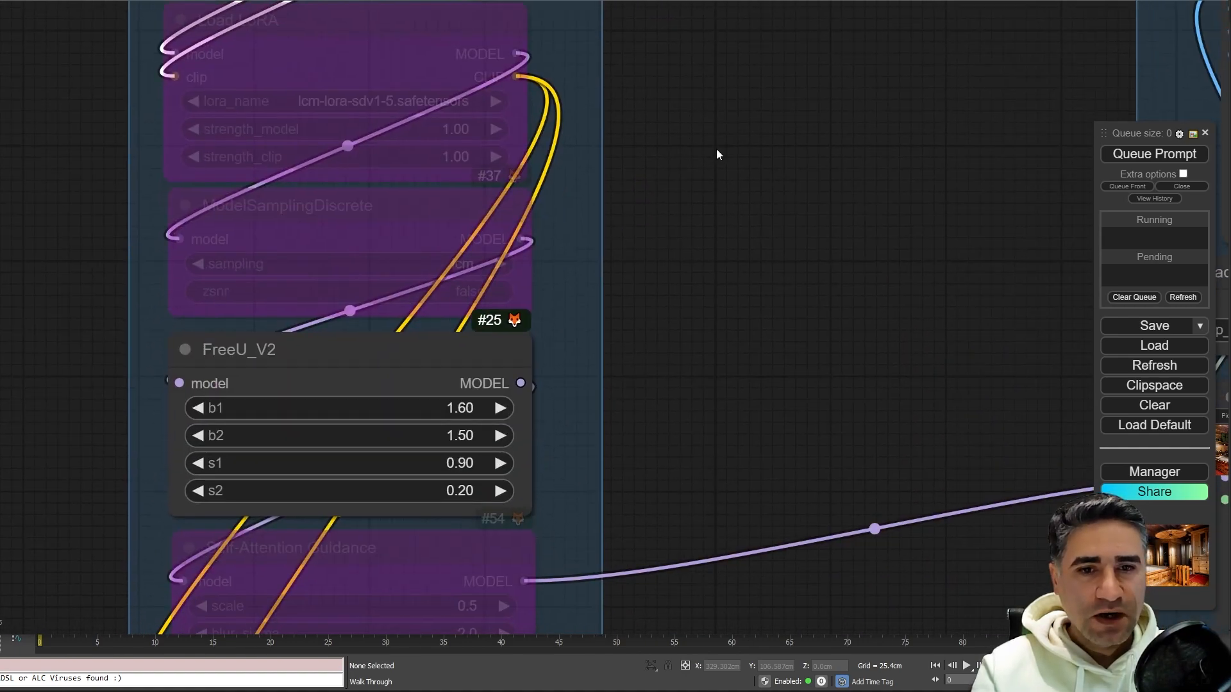
click(365, 362)
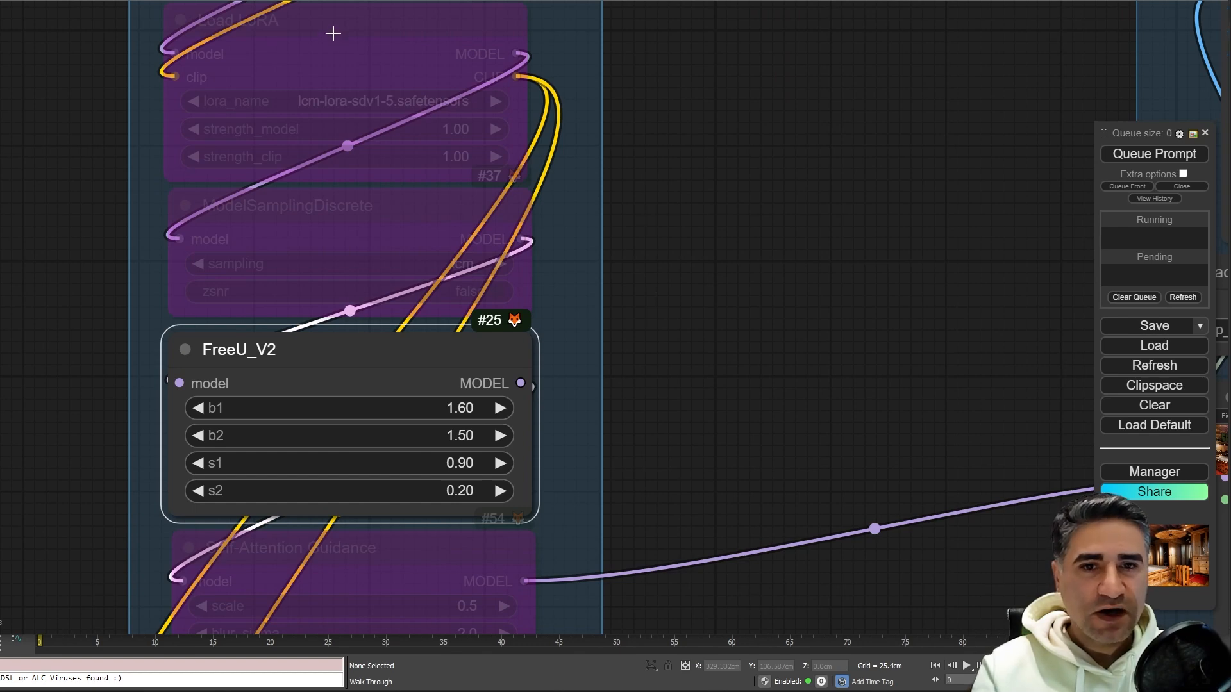
click(285, 44)
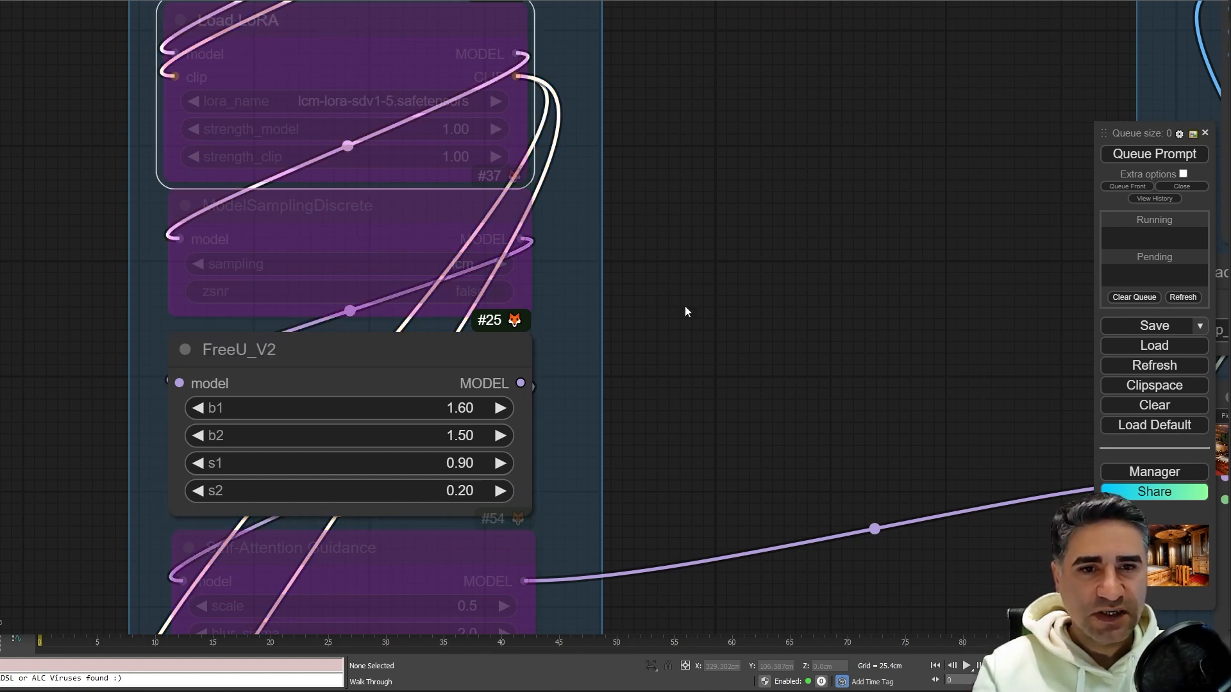
drag(494, 573, 458, 376)
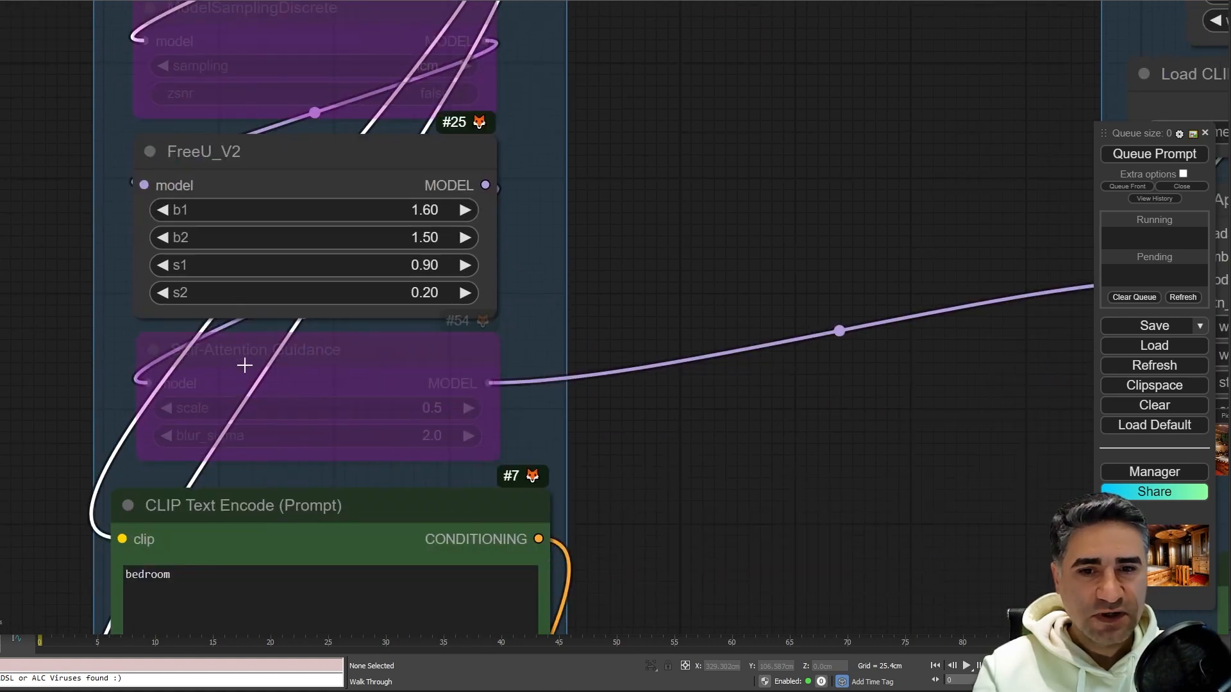
drag(612, 141, 641, 333)
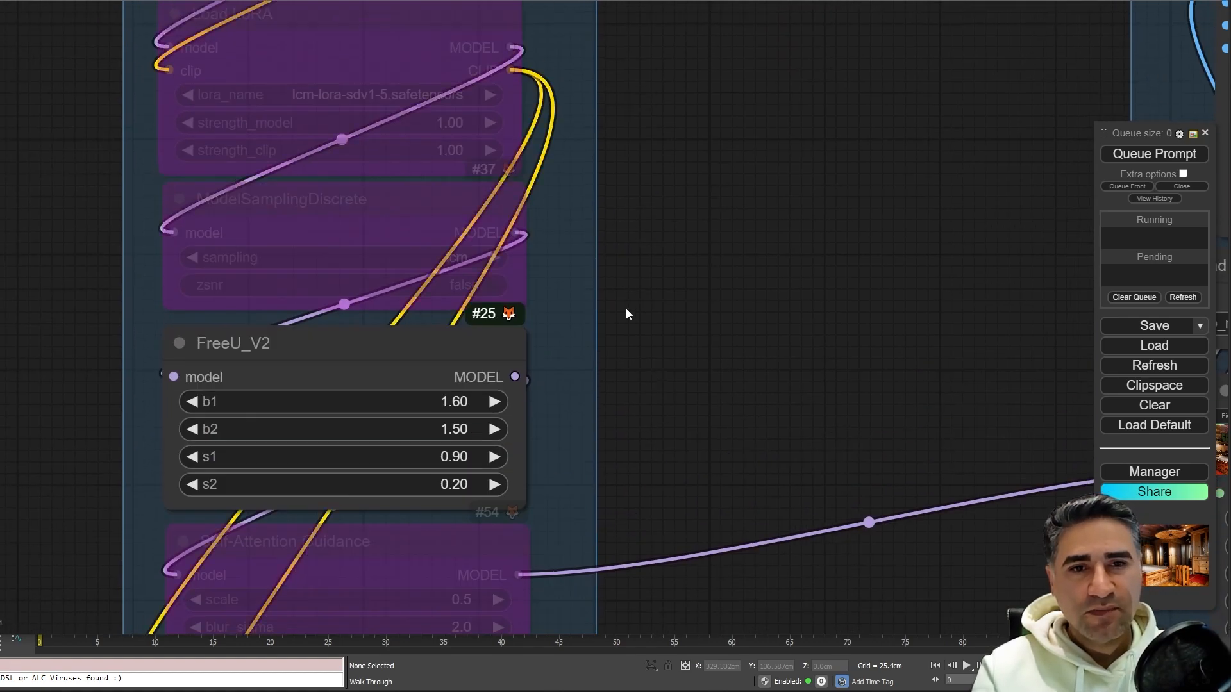
scroll(549, 227, down, 6)
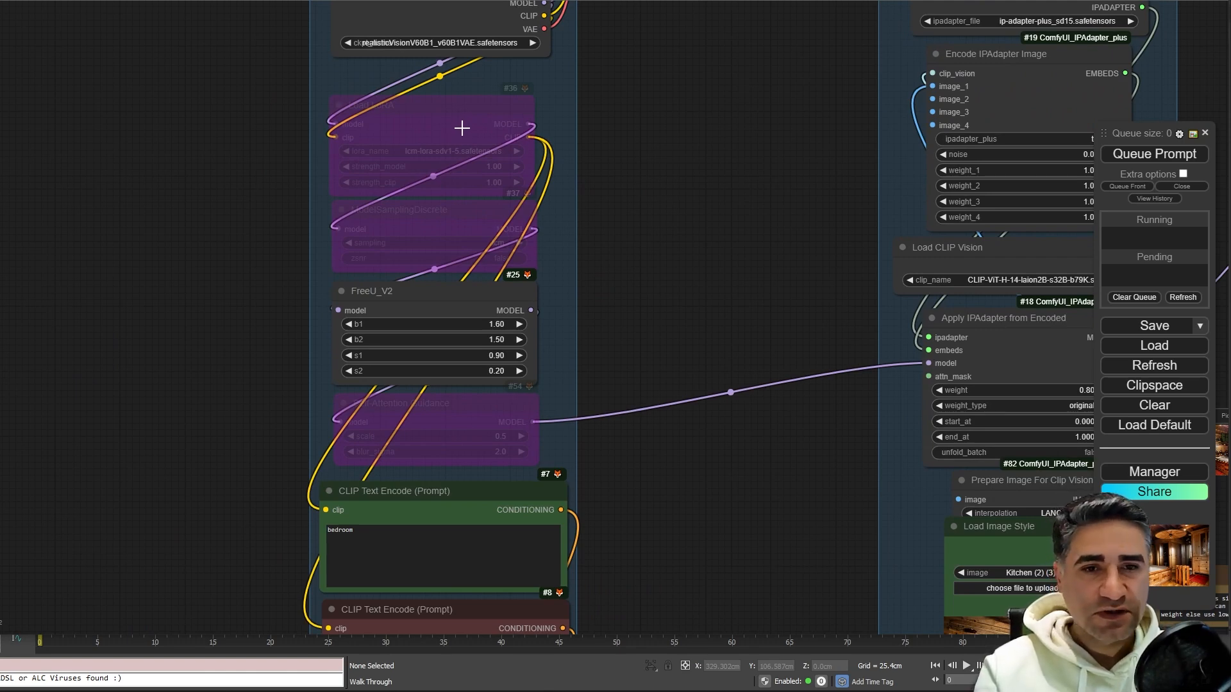
drag(705, 190, 537, 136)
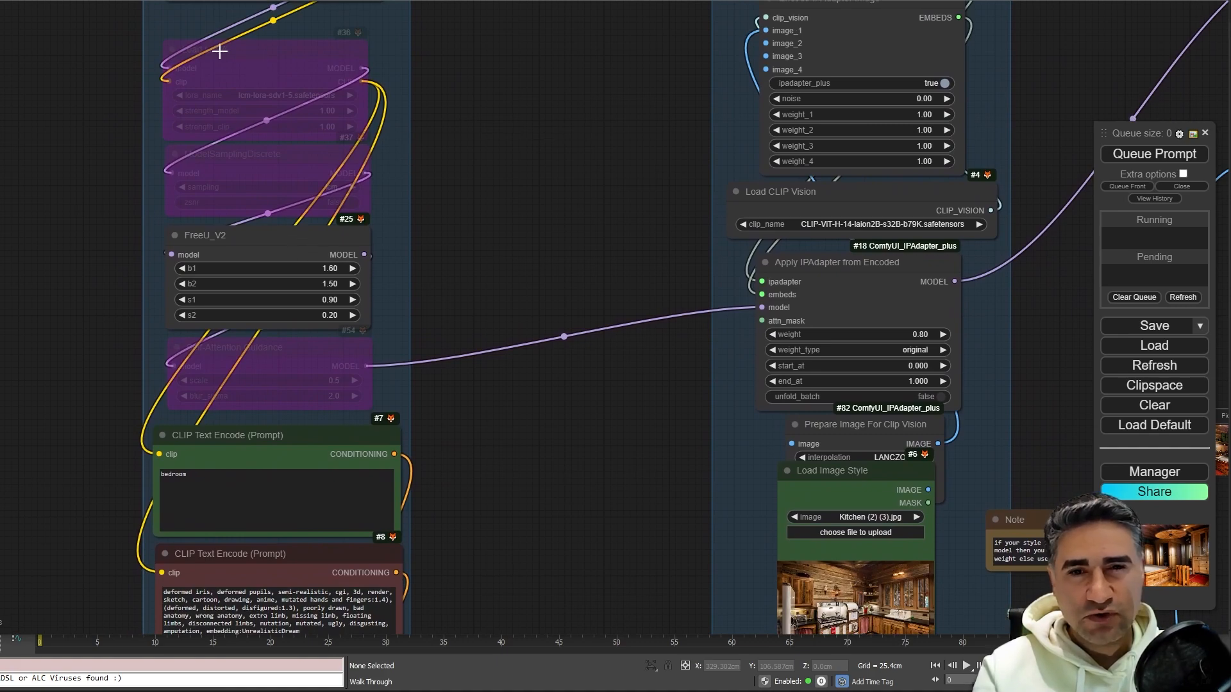
click(247, 53)
Return to the KSampler and look through its sampler_name options for the lcm sampler without choosing another one
drag(607, 248, 139, 129)
drag(922, 117, 211, 400)
scroll(715, 260, up, 5)
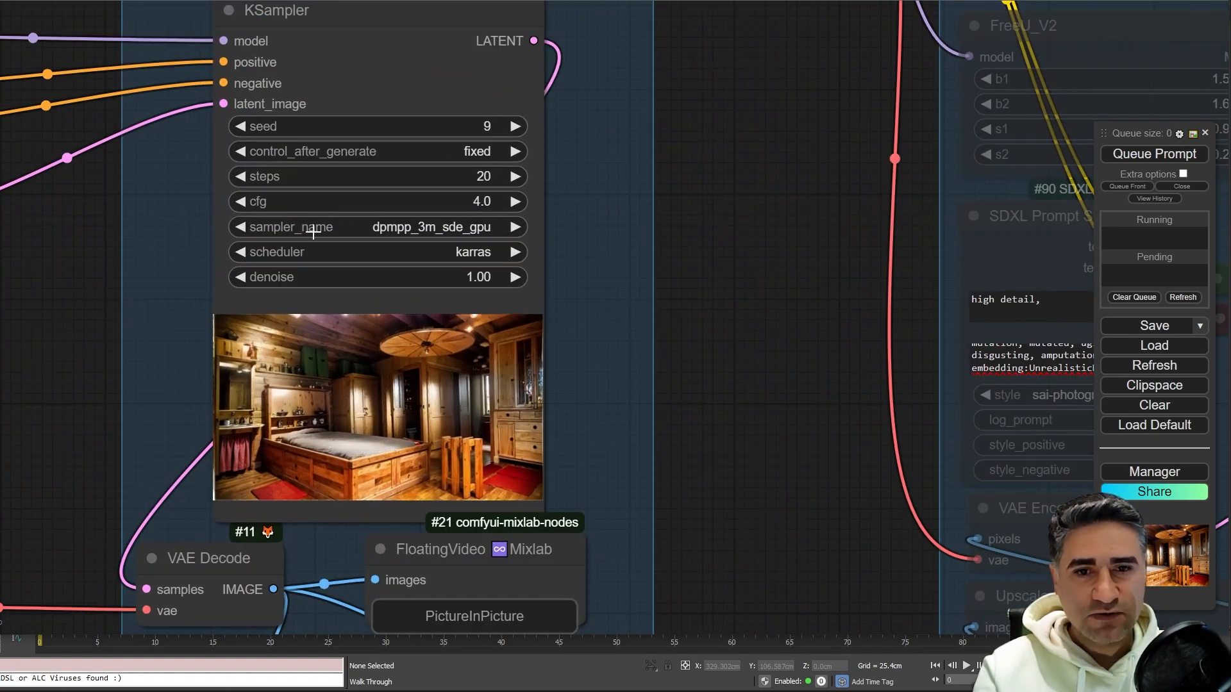
click(445, 227)
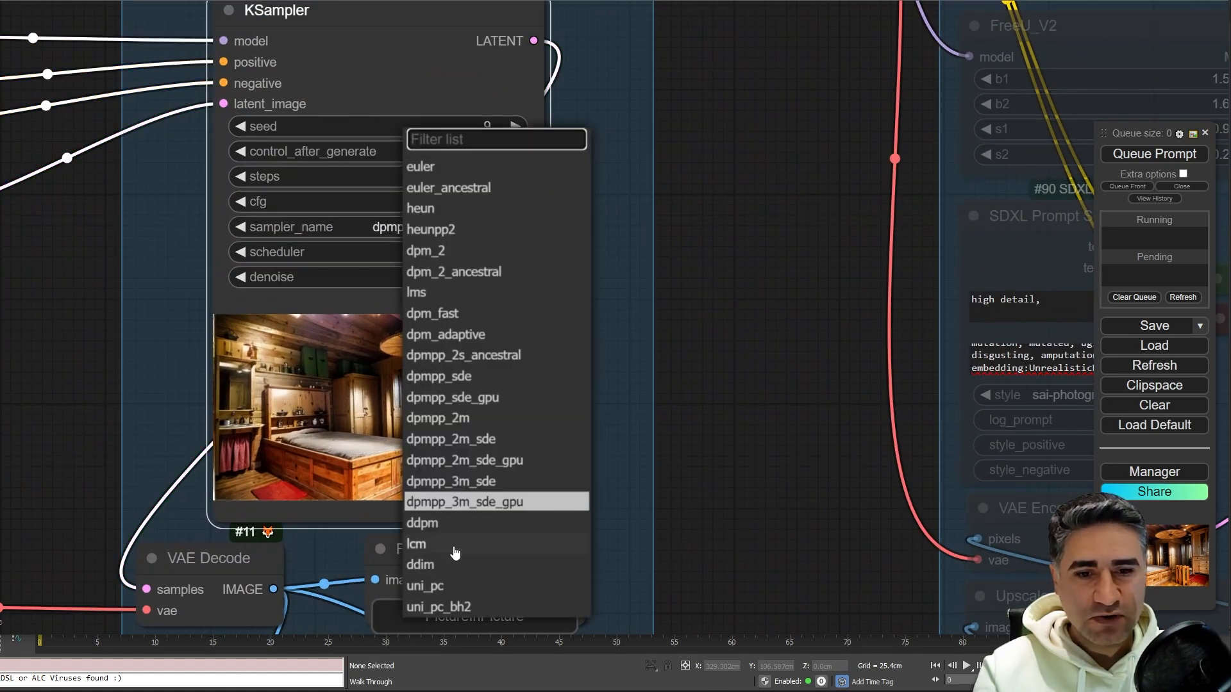
click(781, 402)
scroll(763, 405, down, 10)
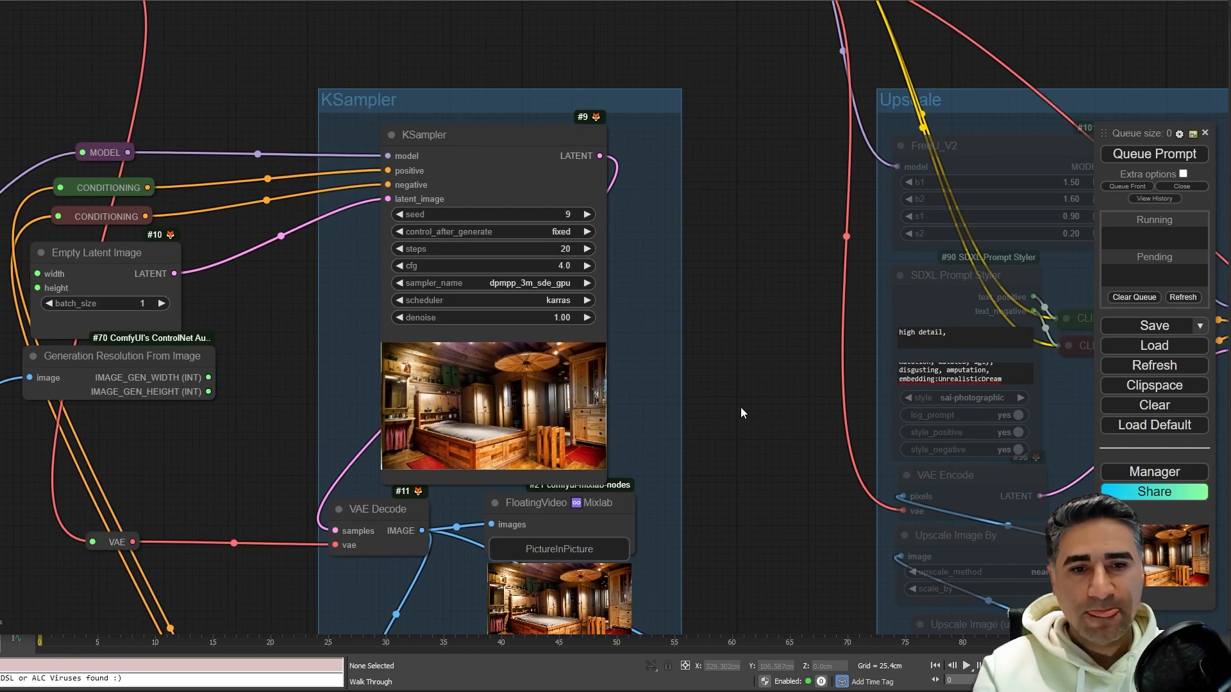
Examine the positive and negative CLIP Text Encode prompts below the Self-Attention Guidance node
drag(222, 486, 767, 156)
scroll(253, 157, up, 12)
drag(719, 201, 688, 581)
scroll(349, 118, down, 7)
drag(728, 414, 707, 119)
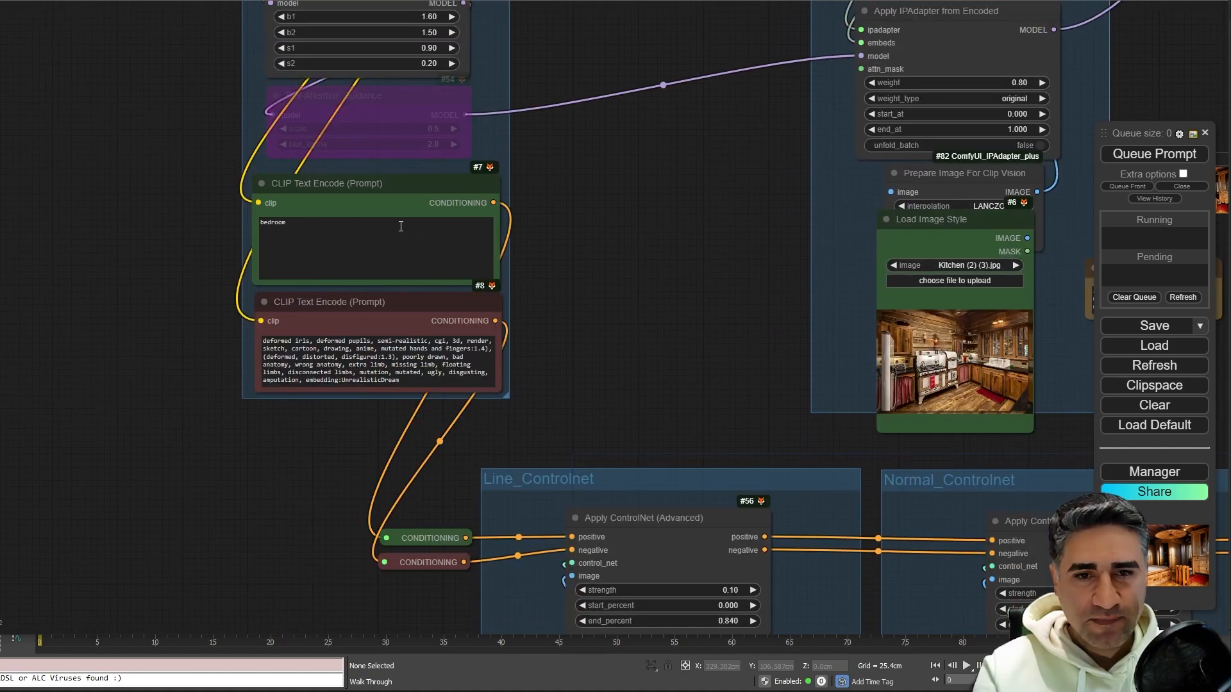
scroll(401, 226, up, 6)
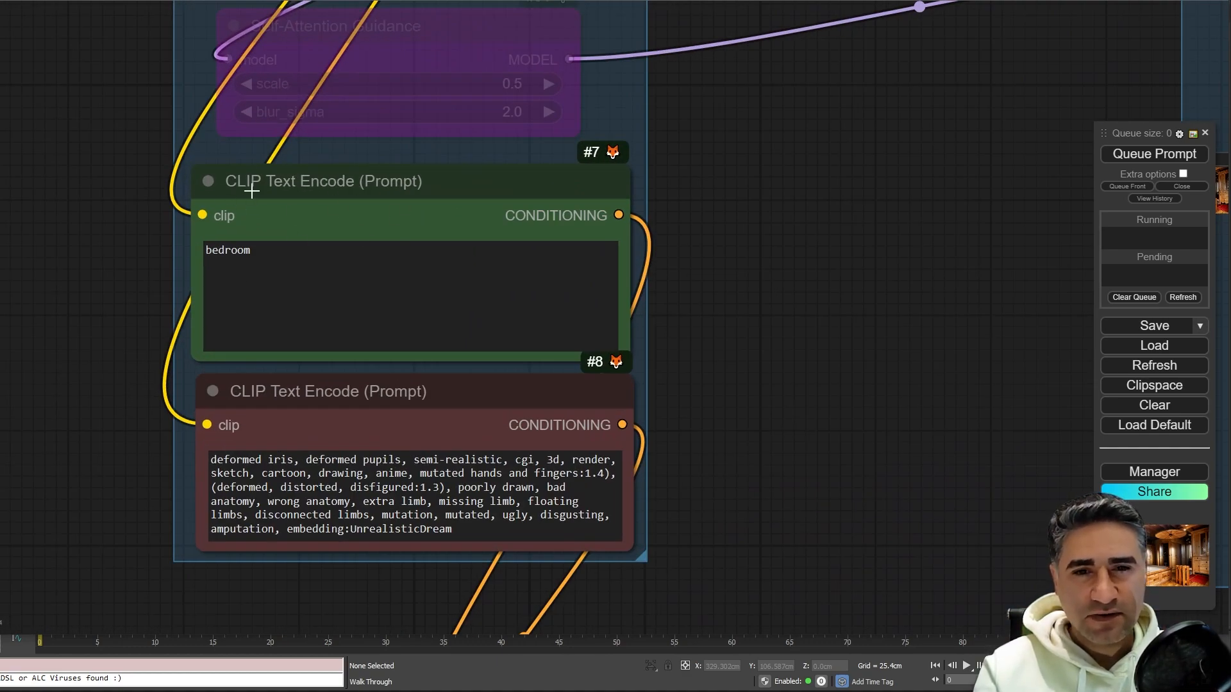
click(391, 200)
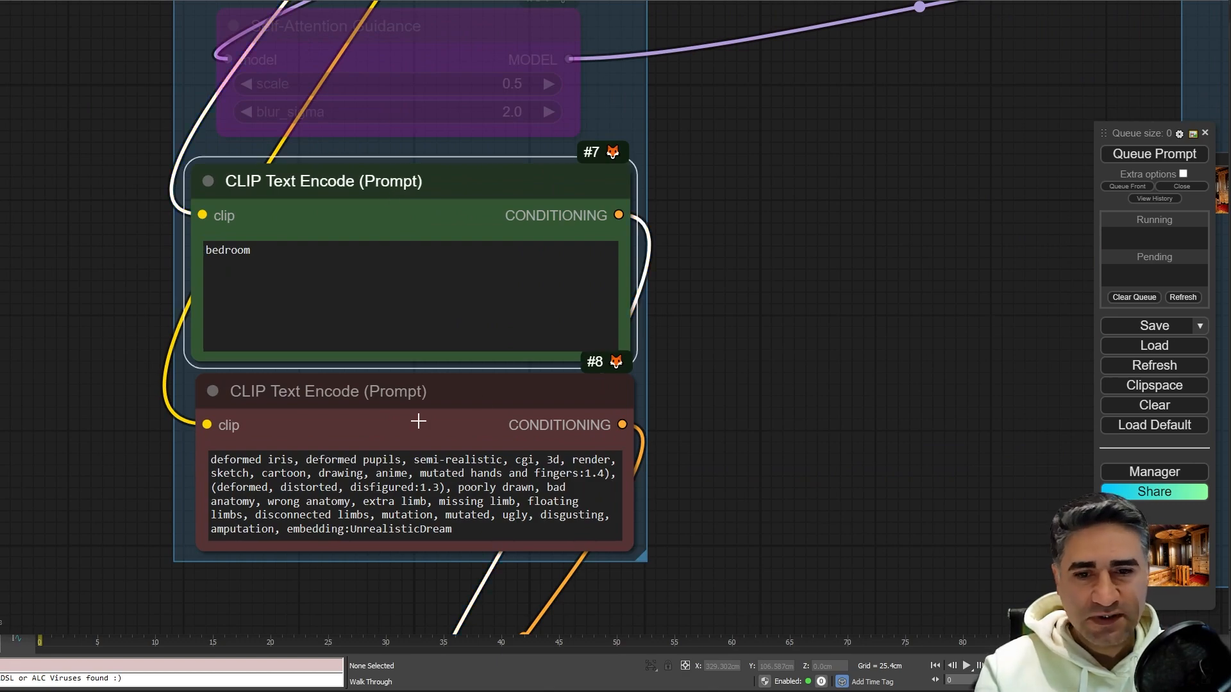
click(497, 525)
click(865, 445)
drag(900, 432, 593, 321)
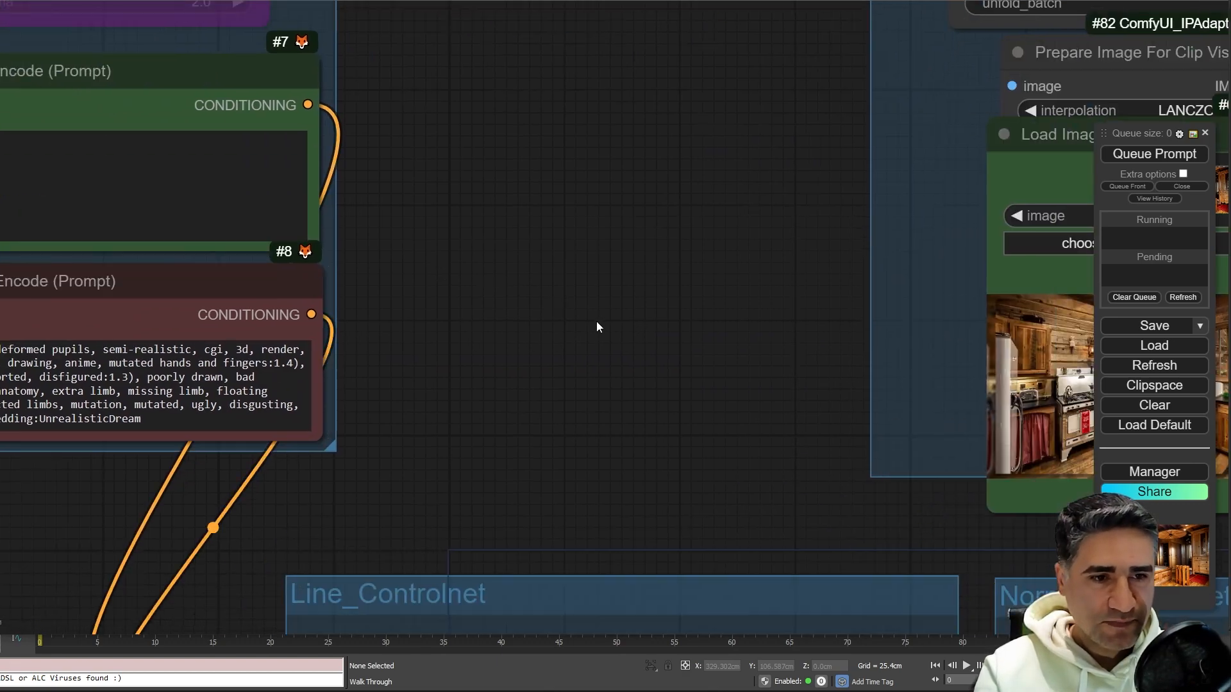
Follow the prompt conditioning links to Line_Controlnet and examine the strength, start_percent and end_percent of its Apply ControlNet node
scroll(594, 321, down, 5)
drag(557, 147, 437, 65)
scroll(437, 66, down, 3)
scroll(450, 164, down, 1)
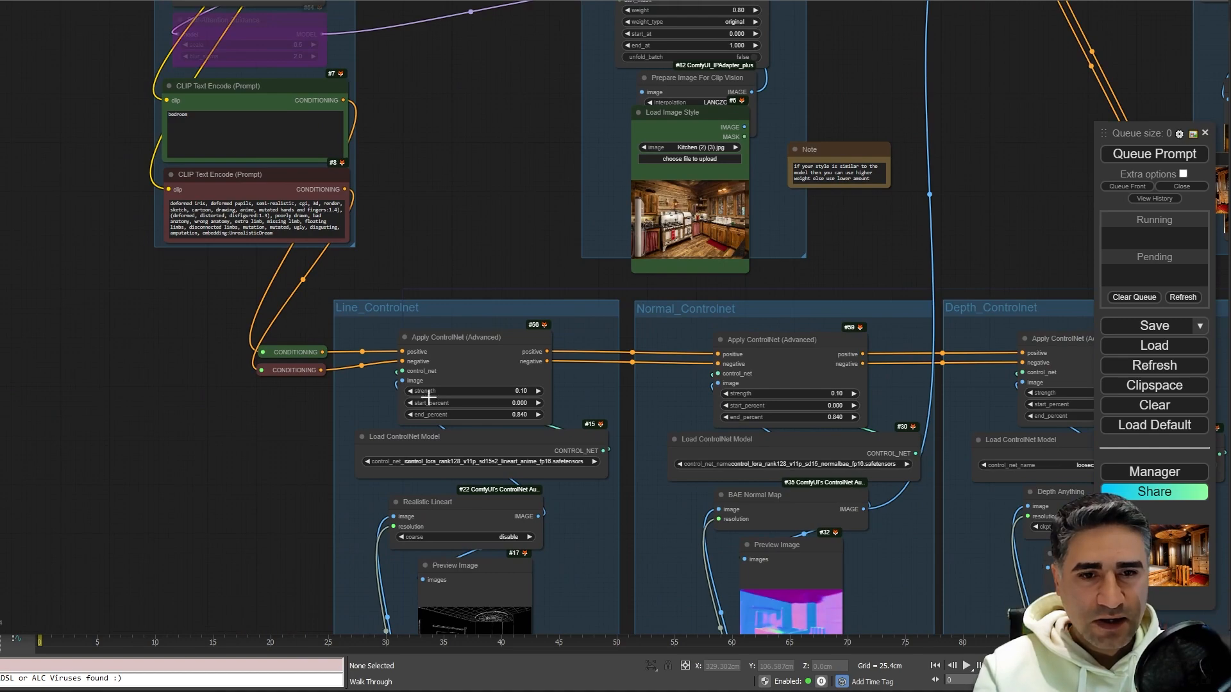
scroll(247, 416, up, 5)
drag(135, 440, 0, 350)
scroll(290, 152, up, 6)
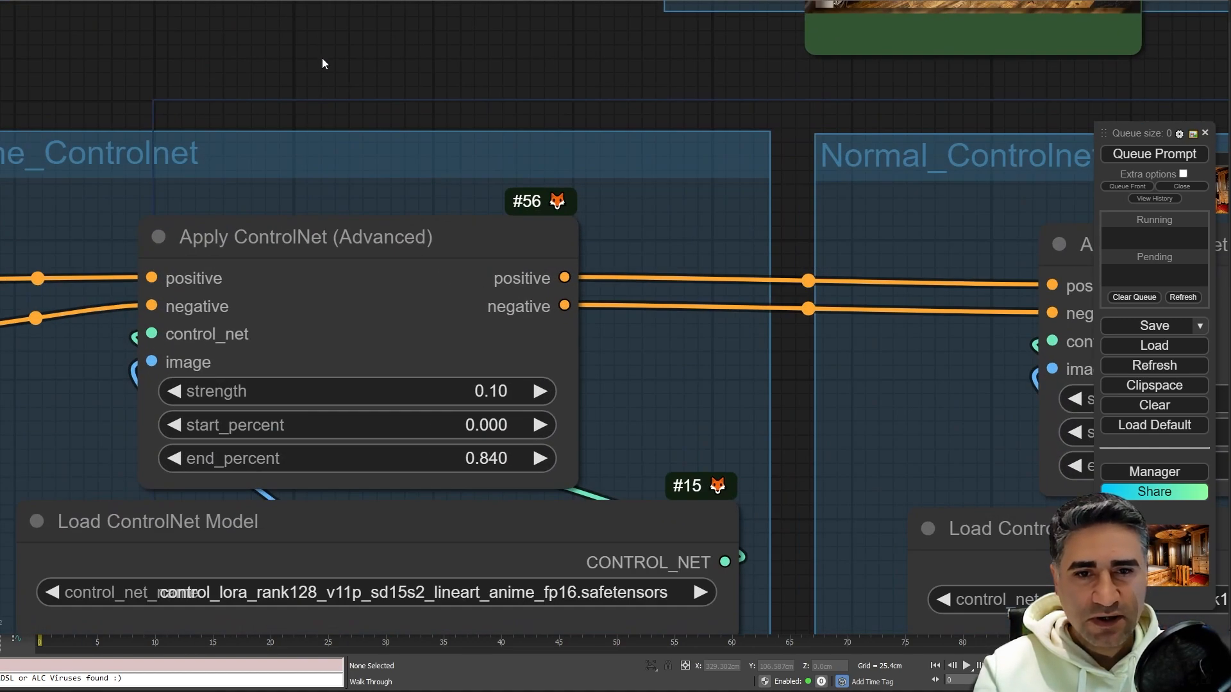
drag(381, 185, 409, 163)
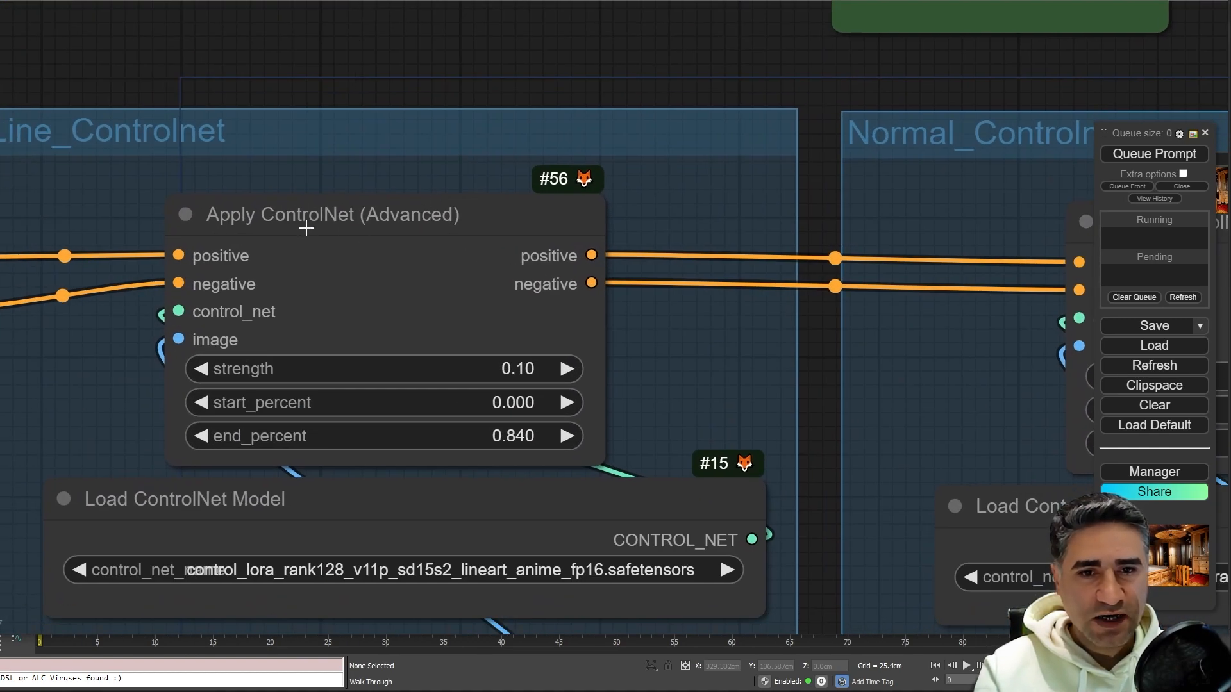
drag(461, 177, 526, 104)
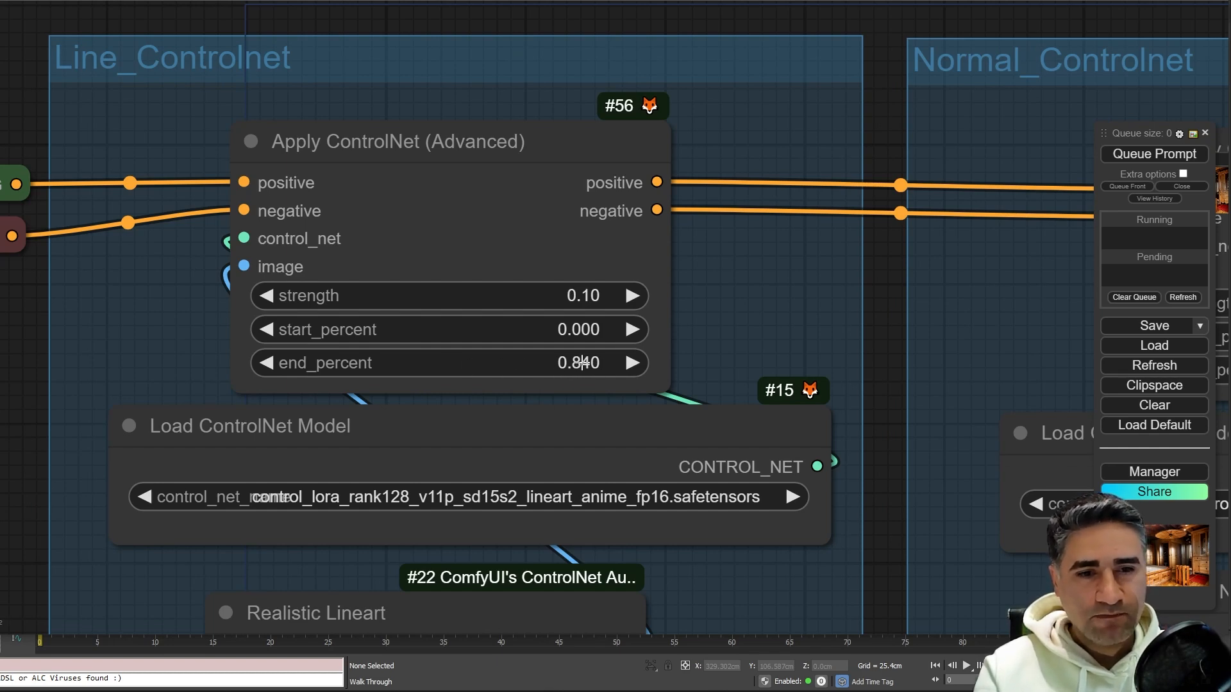
Try raising end_percent to 1 in the Line_Controlnet Apply ControlNet node, and set it back to 0.84
drag(521, 363, 889, 375)
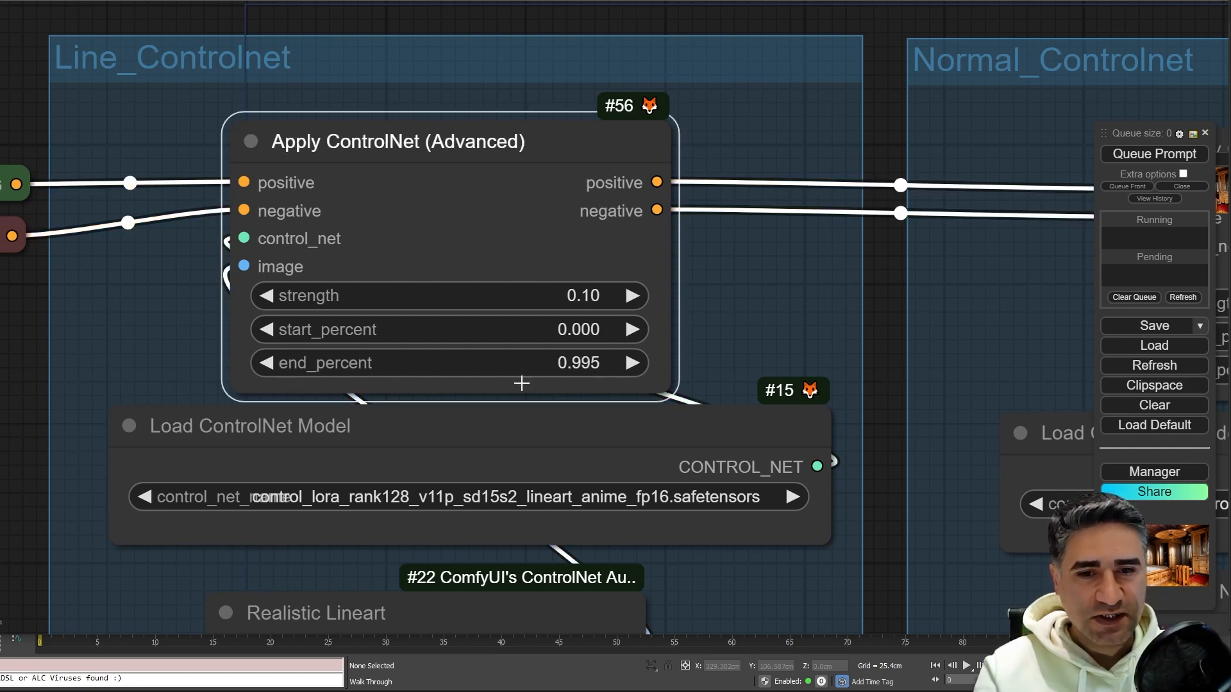
click(601, 362)
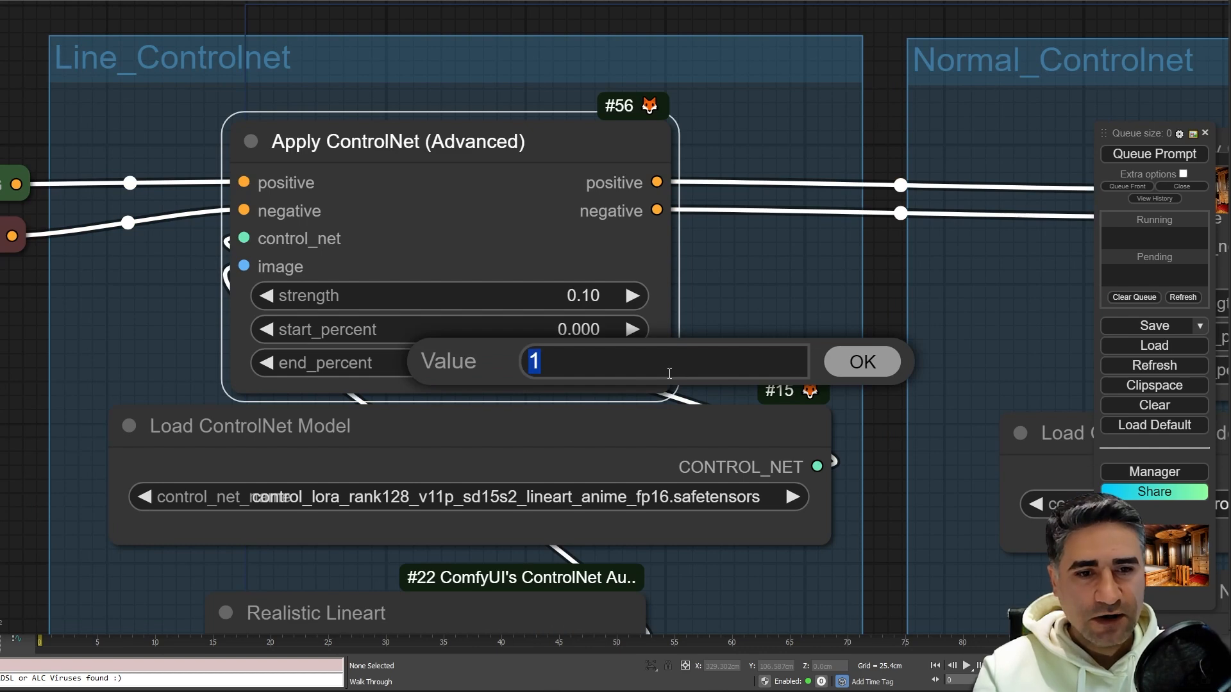
click(861, 363)
click(569, 370)
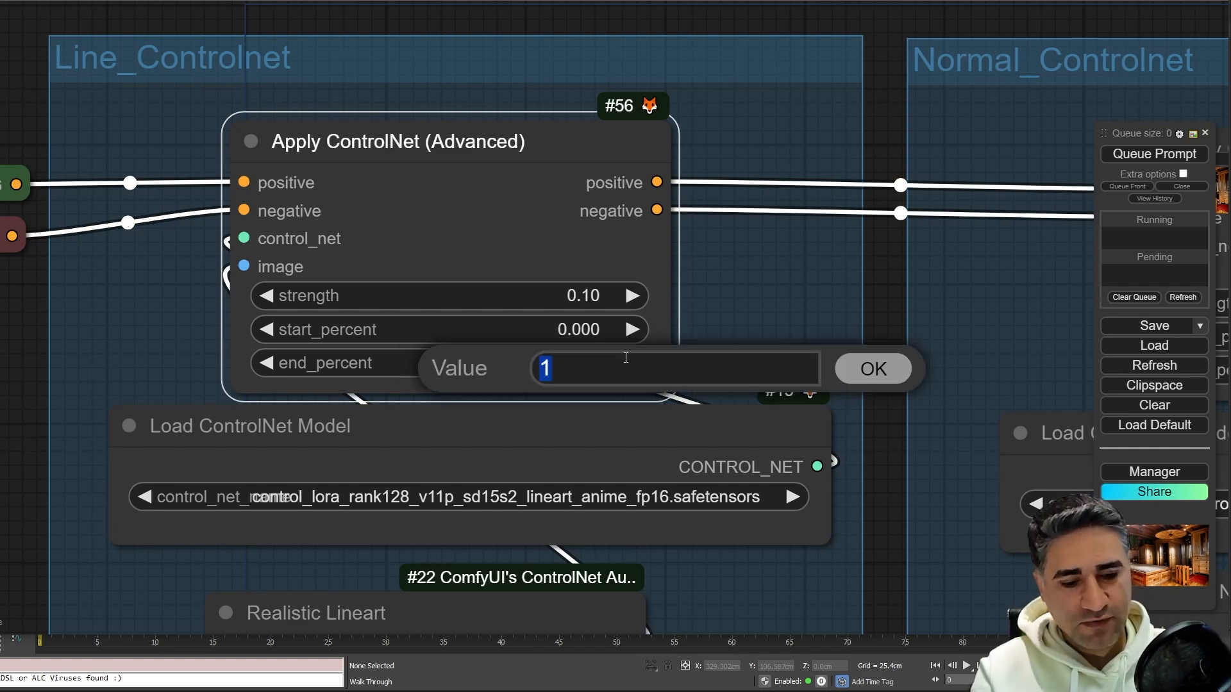
text(.84)
key(Return)
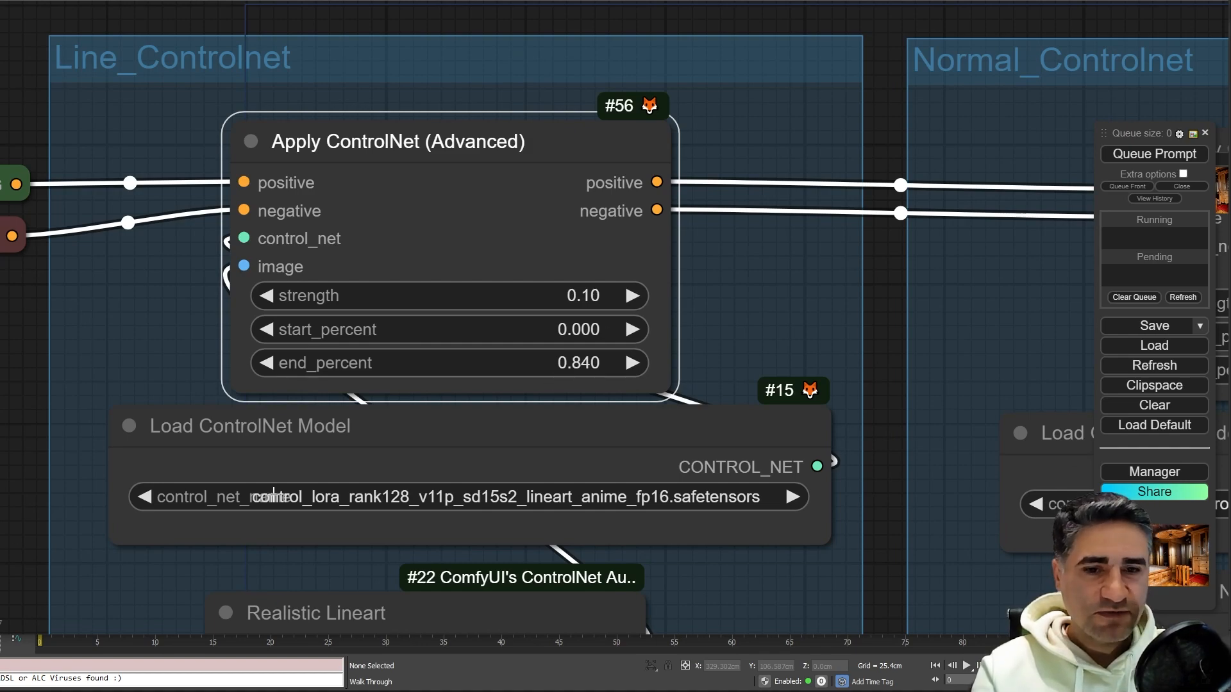
Look over the Realistic Lineart nodes and examine the Apply ControlNet settings and model in Normal_Controlnet
drag(13, 508, 76, 198)
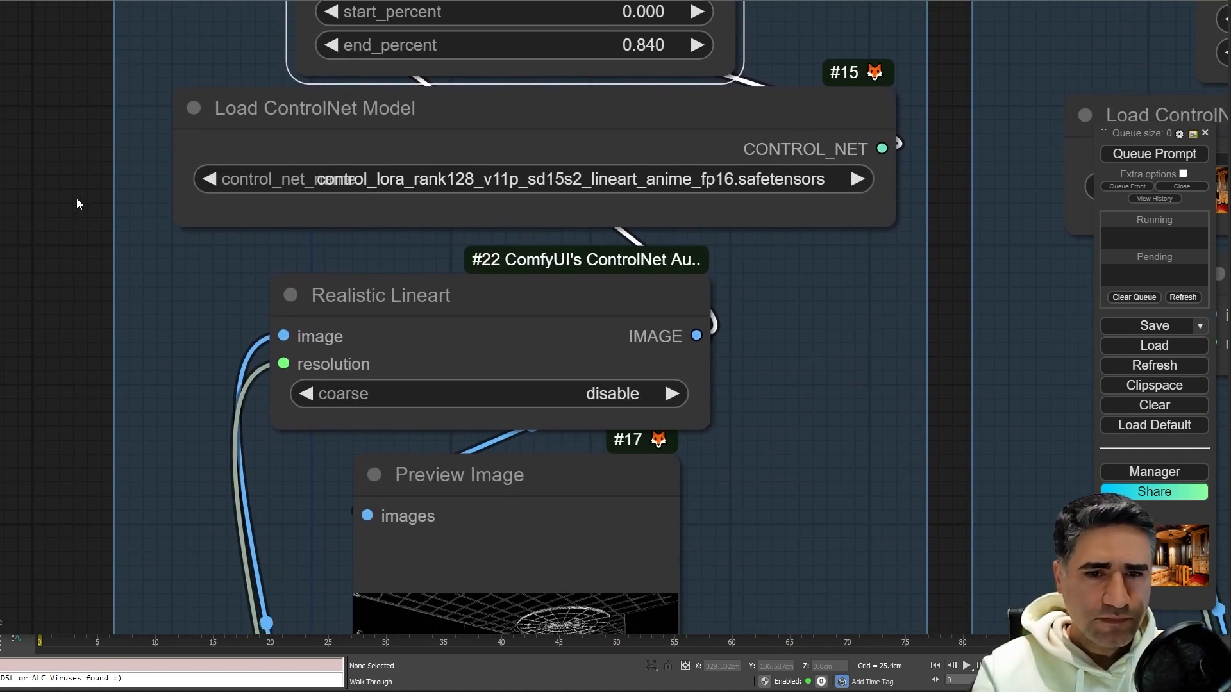
scroll(76, 199, down, 7)
drag(43, 360, 125, 233)
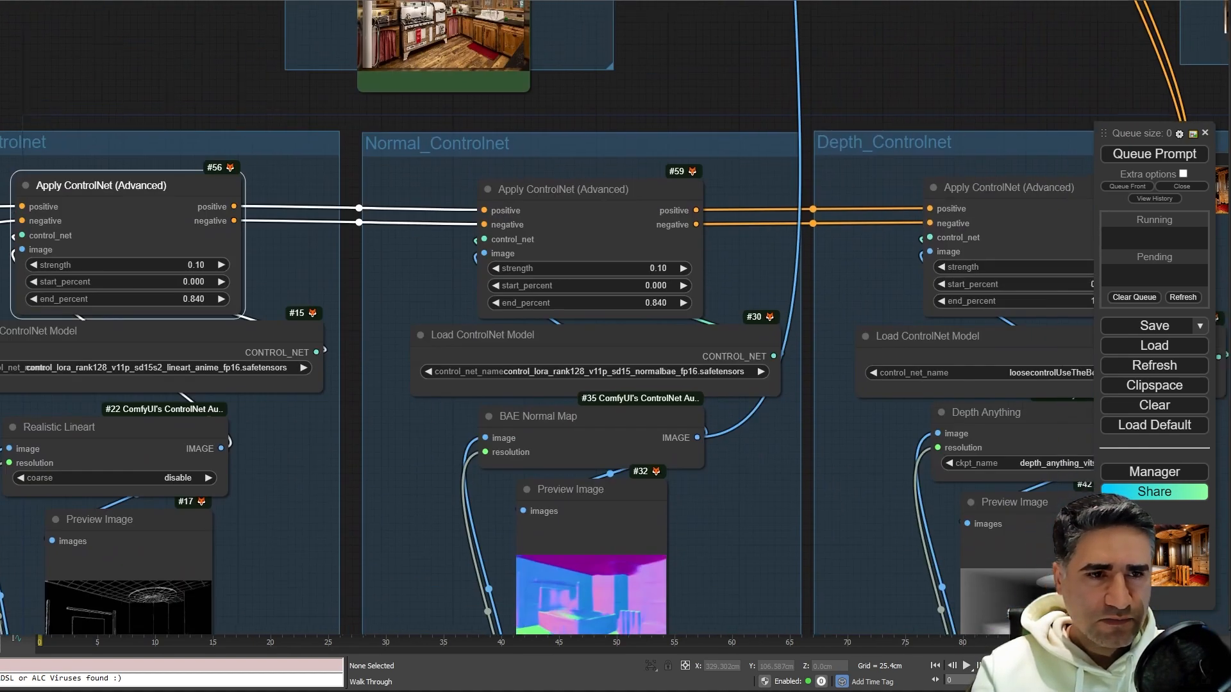
drag(723, 126, 699, 7)
scroll(706, 44, up, 7)
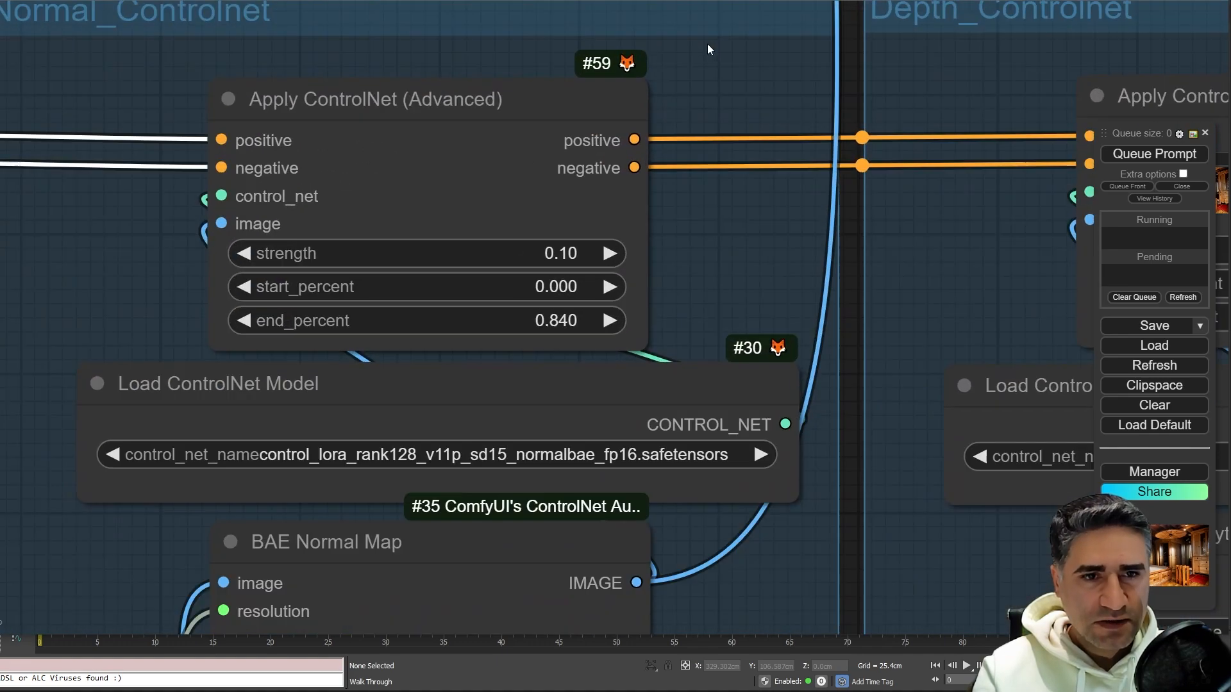
Examine the Depth_Controlnet settings, its Depth Anything node and depth preview, and compare them with the line and normal groups
drag(860, 601, 851, 144)
scroll(849, 164, down, 5)
drag(846, 333, 260, 487)
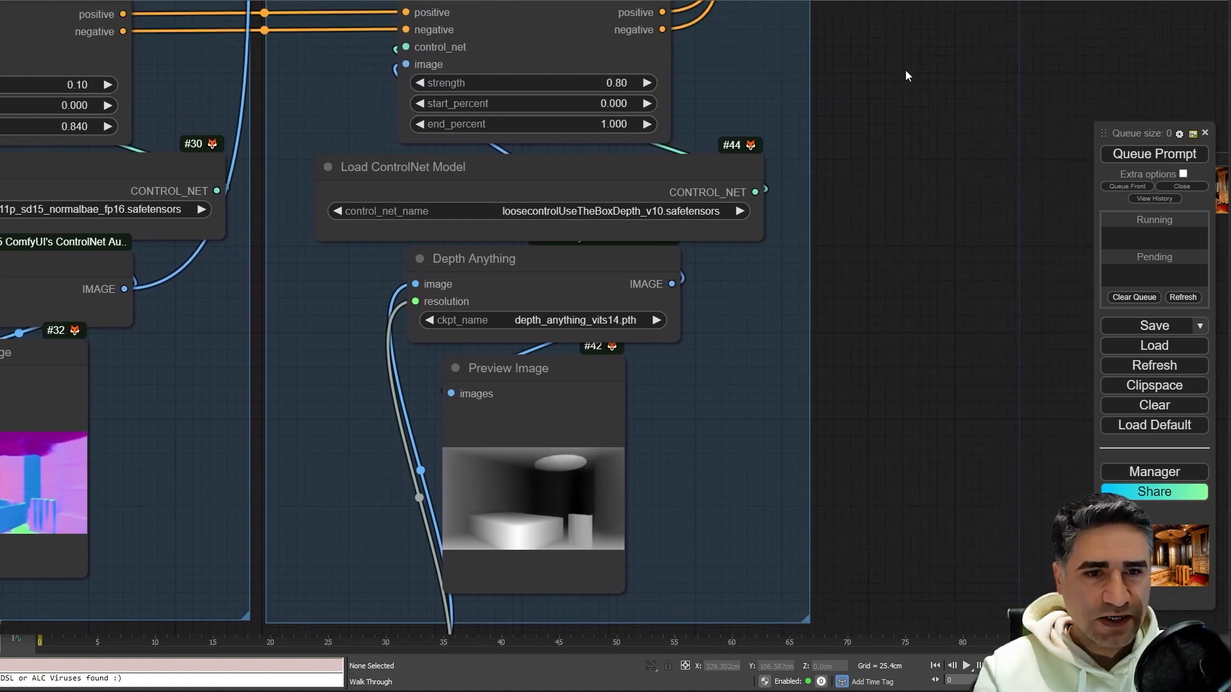
drag(905, 75, 917, 219)
scroll(914, 238, down, 5)
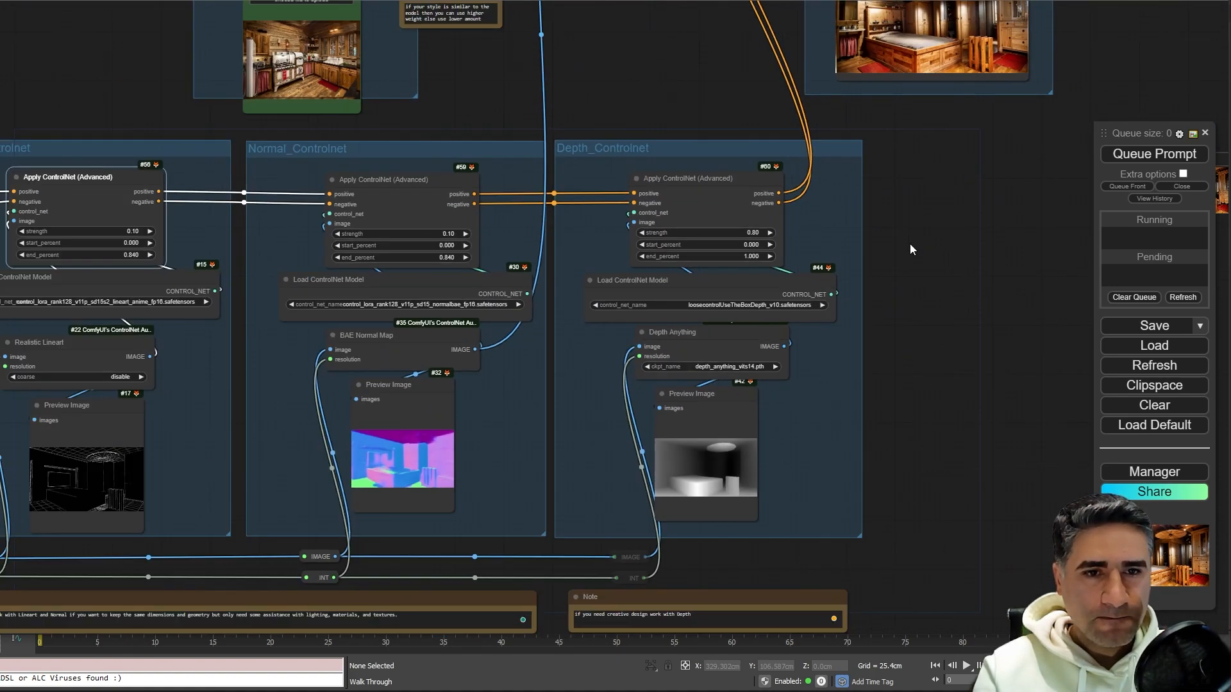
drag(605, 39, 126, 552)
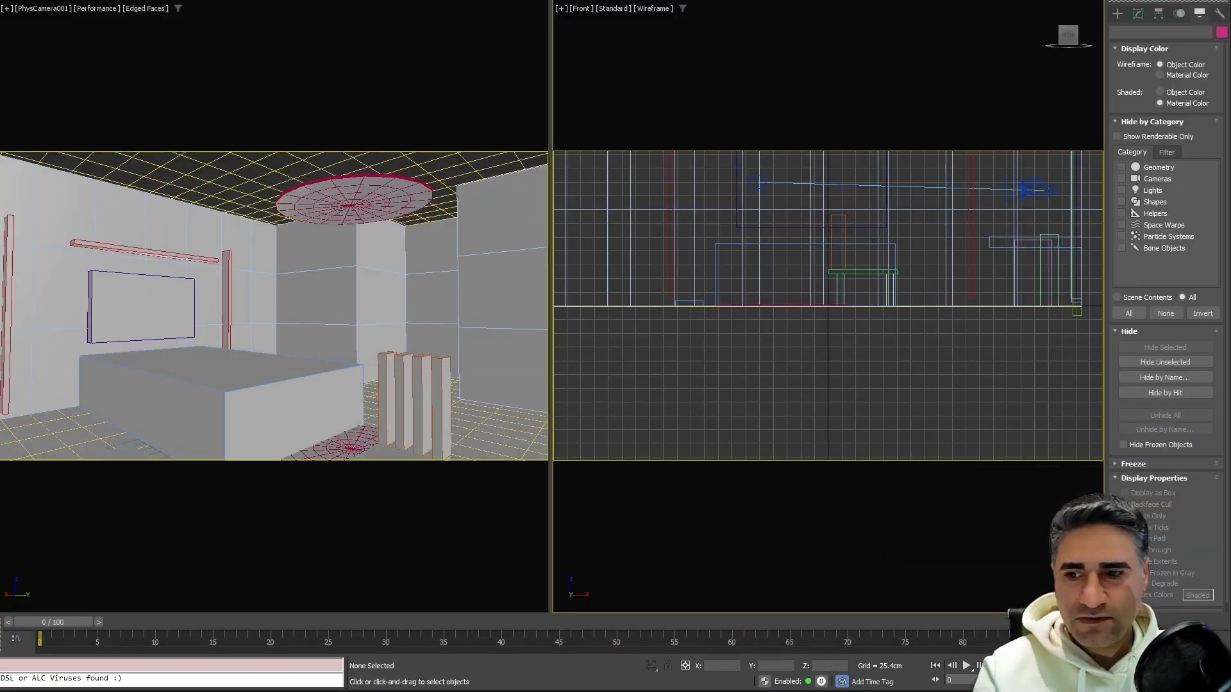
Switch from 3ds Max back to ComfyUI and stretch its window to full height over the viewports
key(alt+Tab)
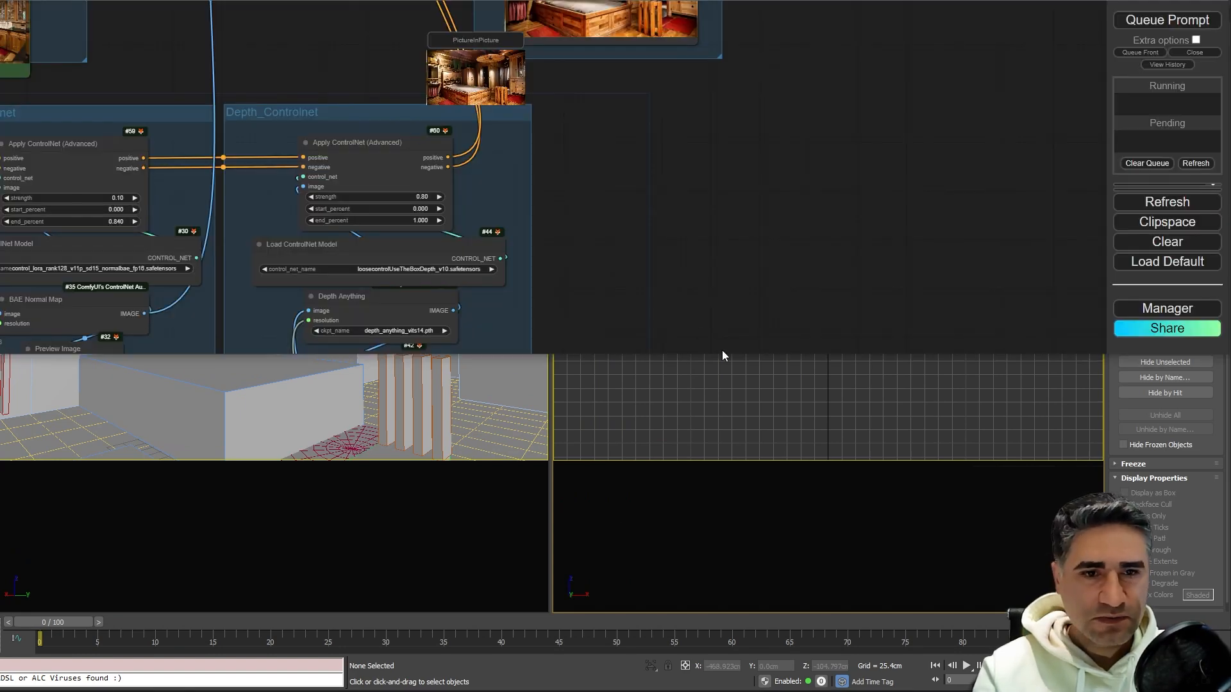
drag(736, 356, 746, 689)
drag(732, 513, 1012, 460)
Read the note on using Lineart and Normal below the ControlNet groups alongside their preview images
drag(175, 602, 656, 567)
scroll(485, 532, up, 8)
scroll(507, 537, up, 2)
drag(567, 538, 216, 687)
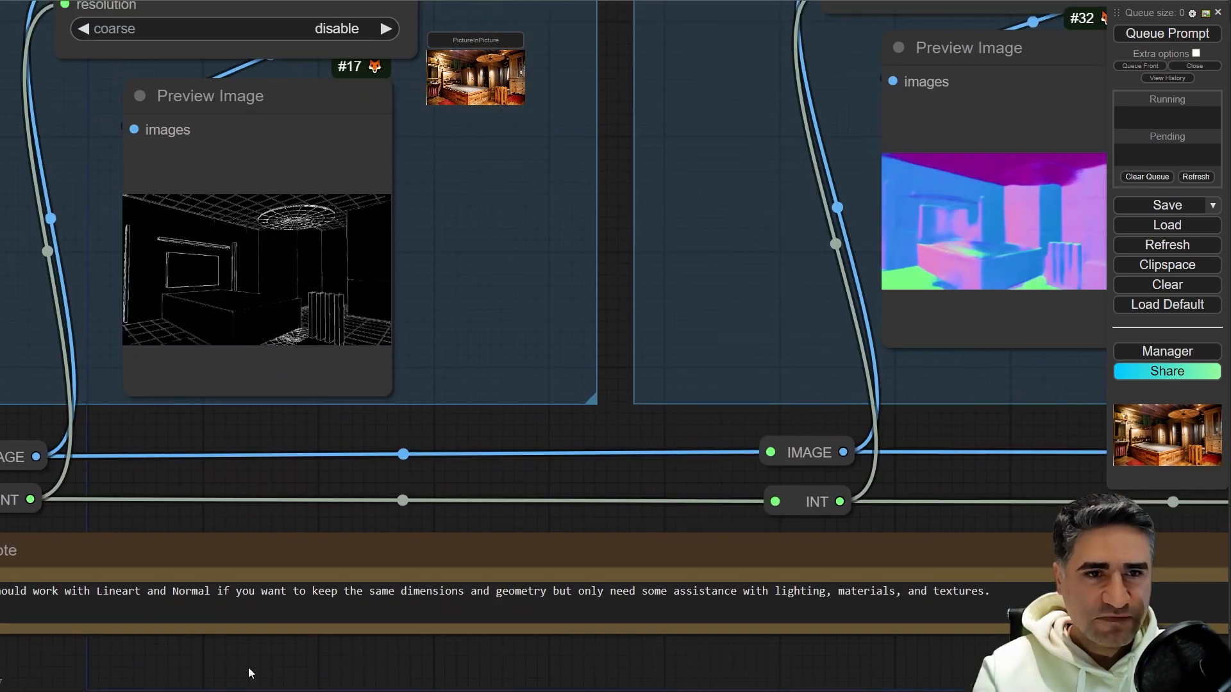
Compare the Apply ControlNet strength, start_percent and end_percent settings of the Line_Controlnet and Normal_Controlnet groups
scroll(427, 631, down, 3)
drag(494, 183, 489, 320)
drag(492, 186, 383, 285)
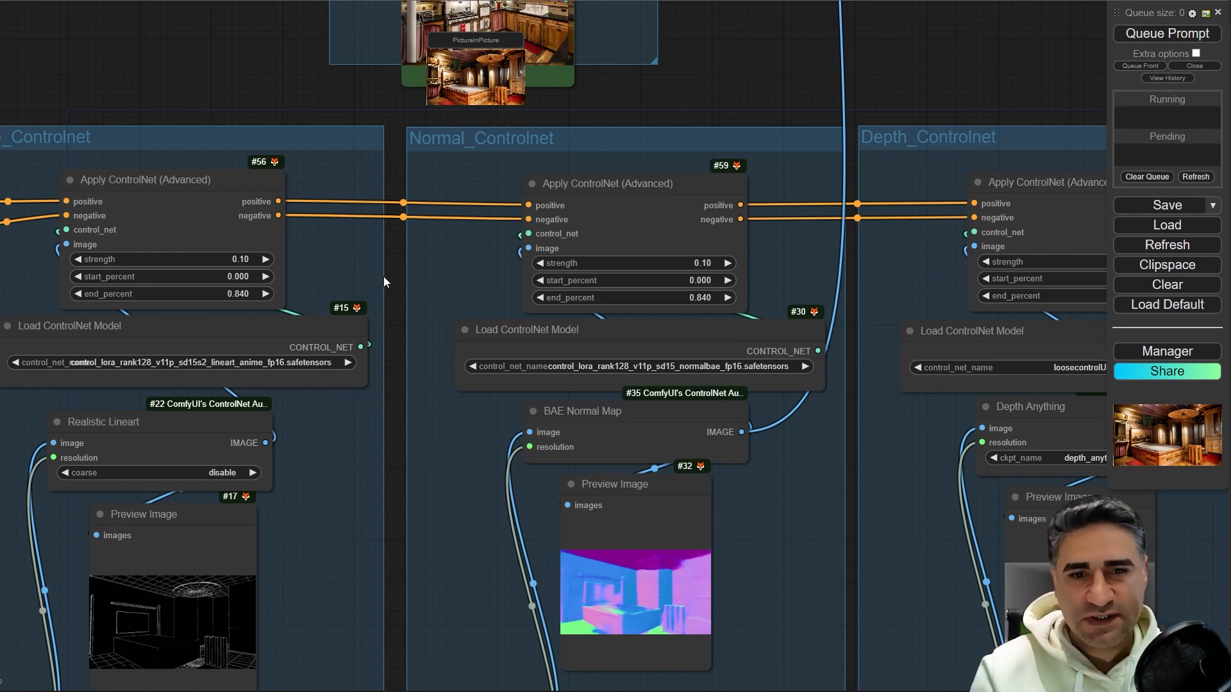
drag(386, 287, 895, 268)
drag(270, 309, 0, 265)
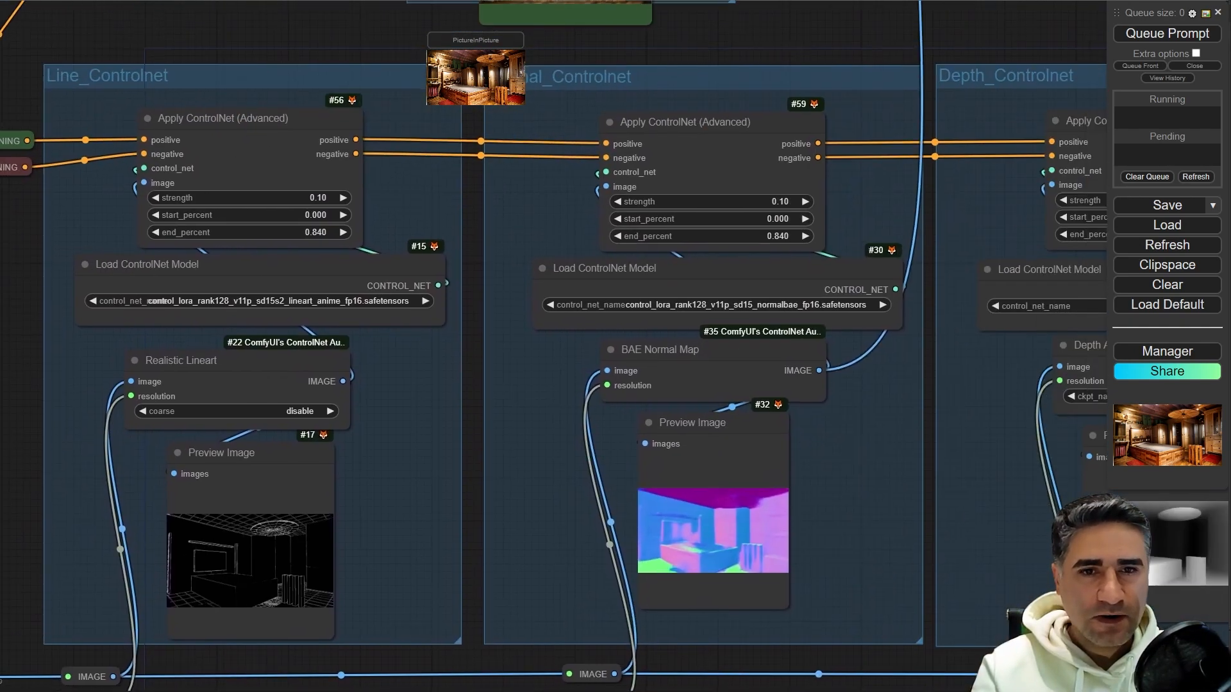
drag(104, 189, 68, 210)
drag(158, 52, 113, 67)
scroll(113, 68, down, 5)
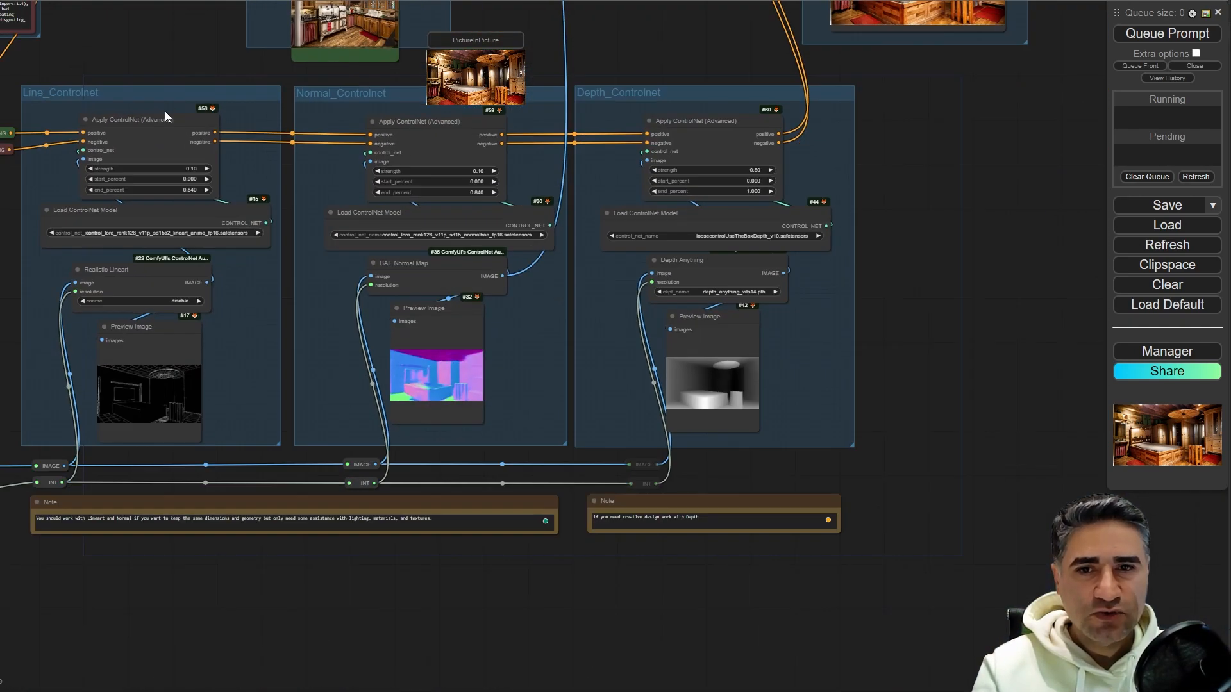
scroll(165, 110, up, 5)
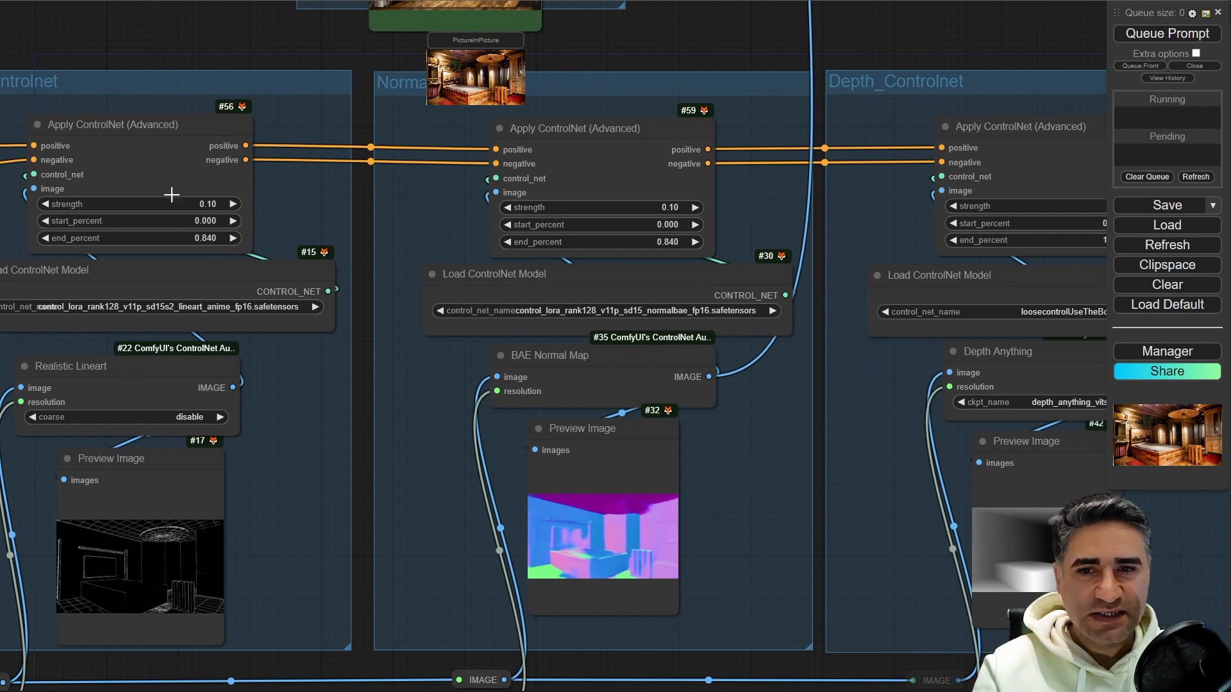
click(148, 139)
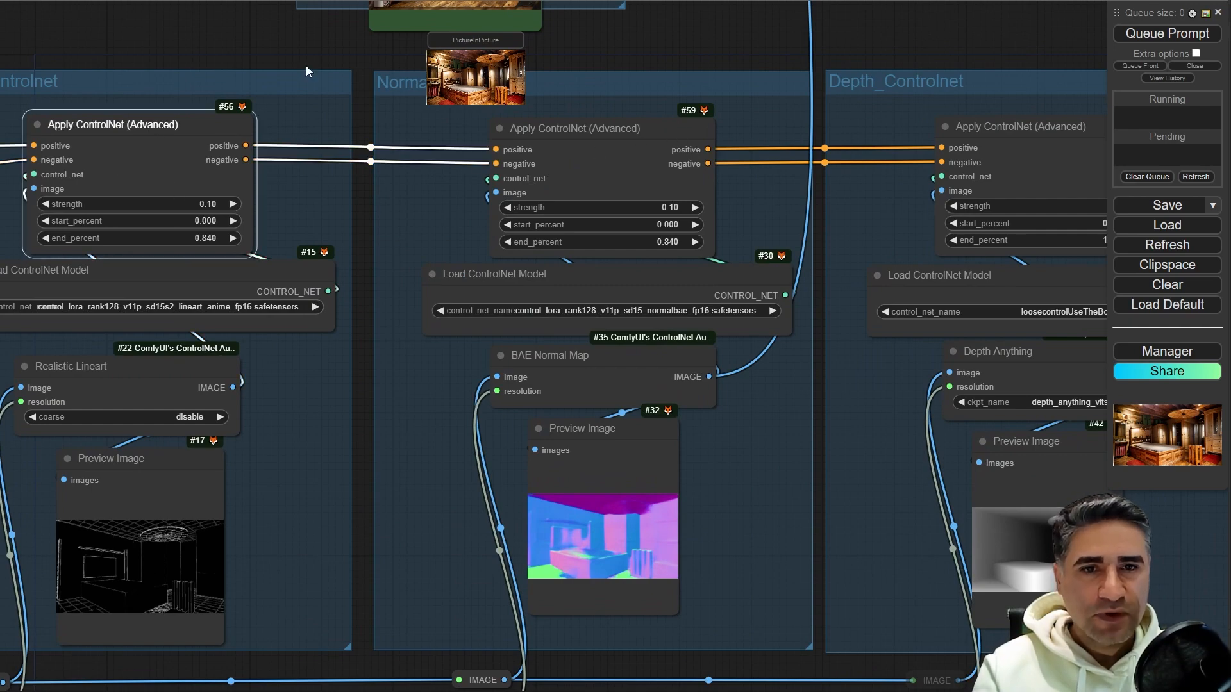
Examine the Depth_Controlnet strength and its creative design note in comparison with the line and normal groups
drag(125, 40, 250, 102)
scroll(241, 109, down, 3)
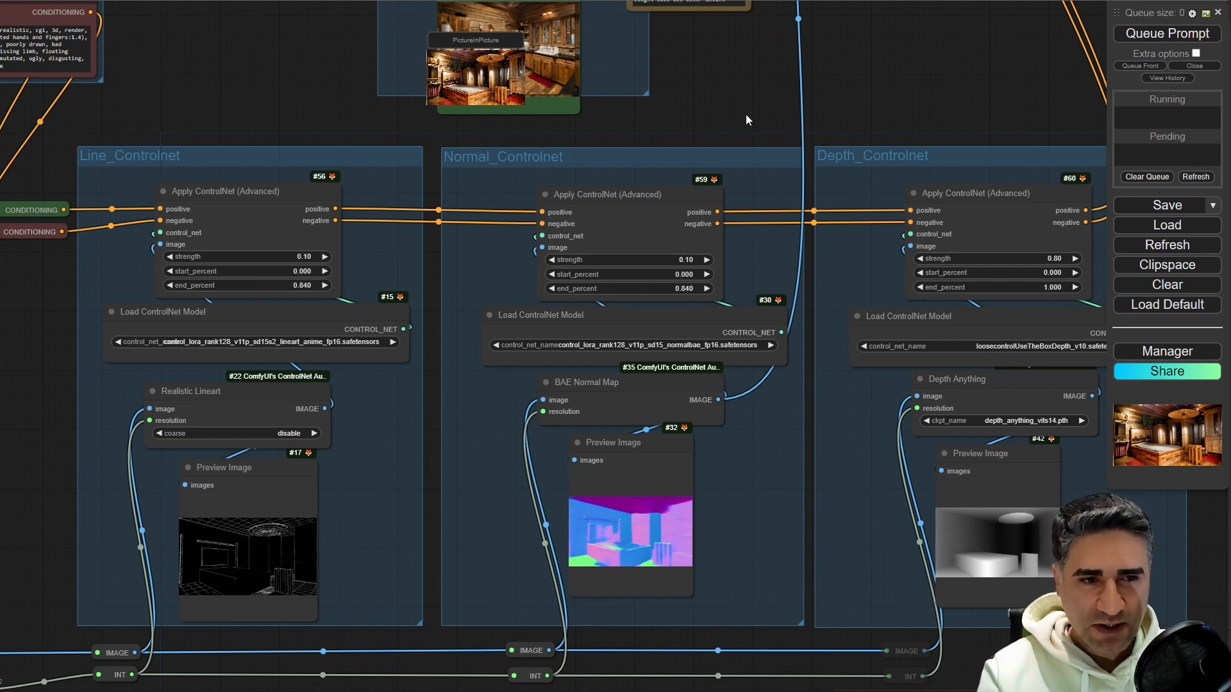
drag(745, 114, 596, 118)
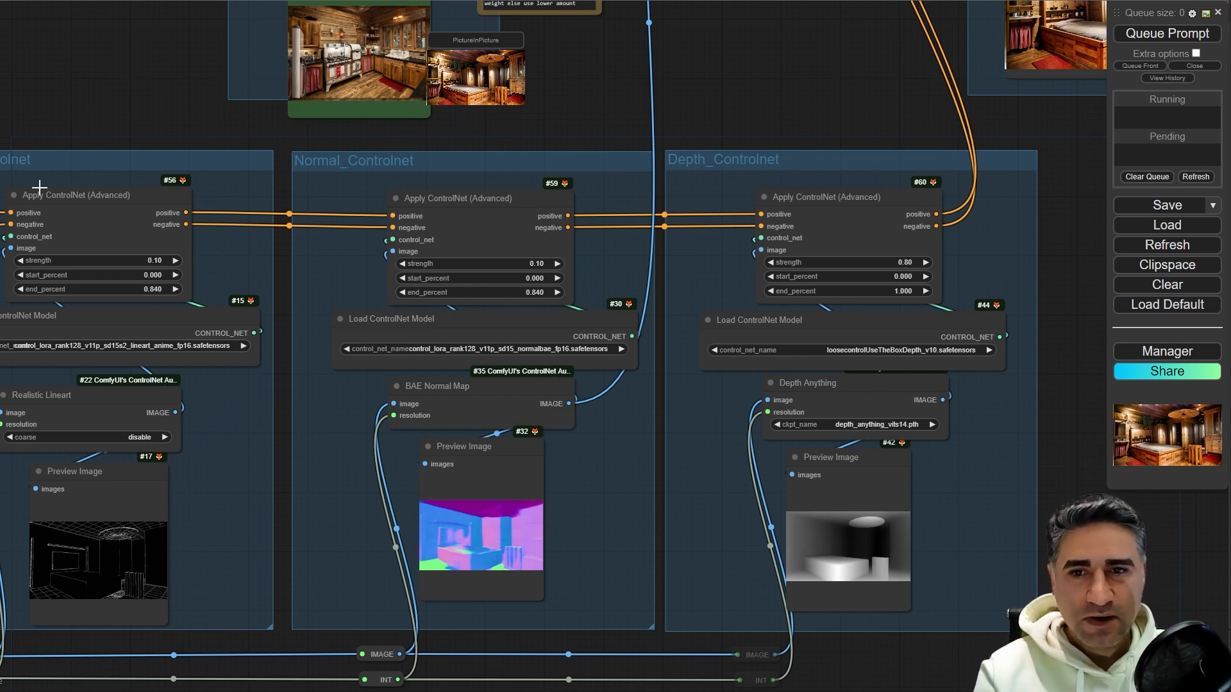
drag(891, 668, 882, 577)
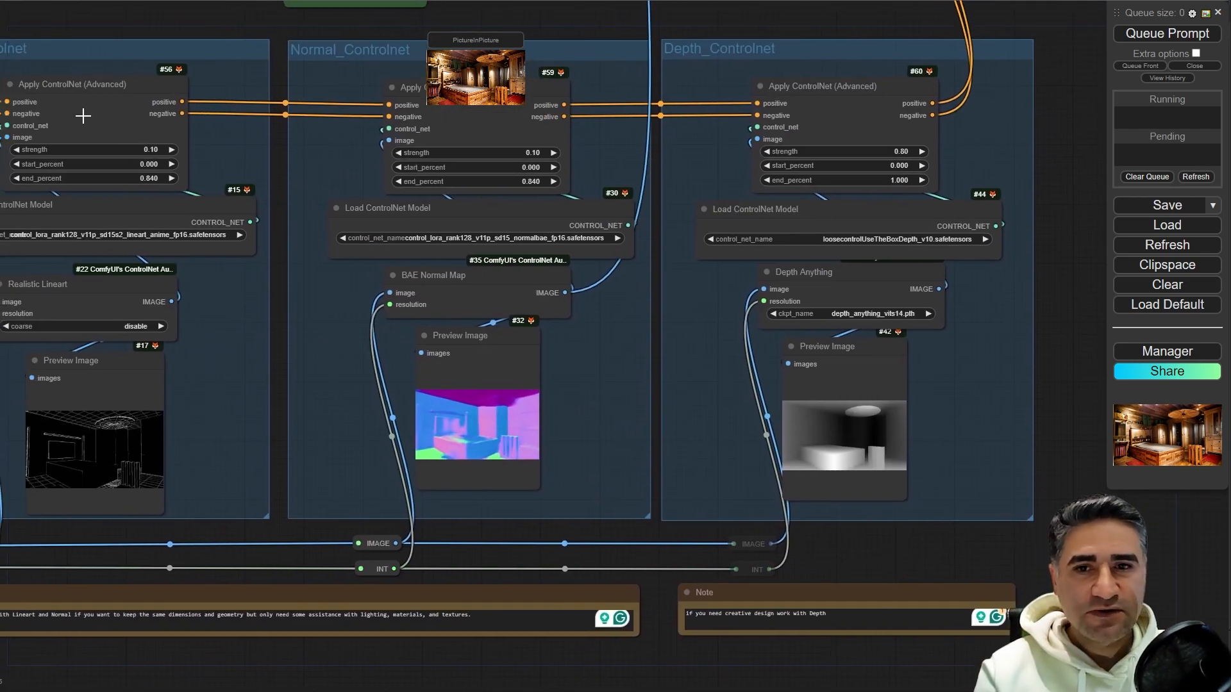
mouse_move(122, 52)
mouse_down()
mouse_move(164, 112)
mouse_move(135, 53)
mouse_up()
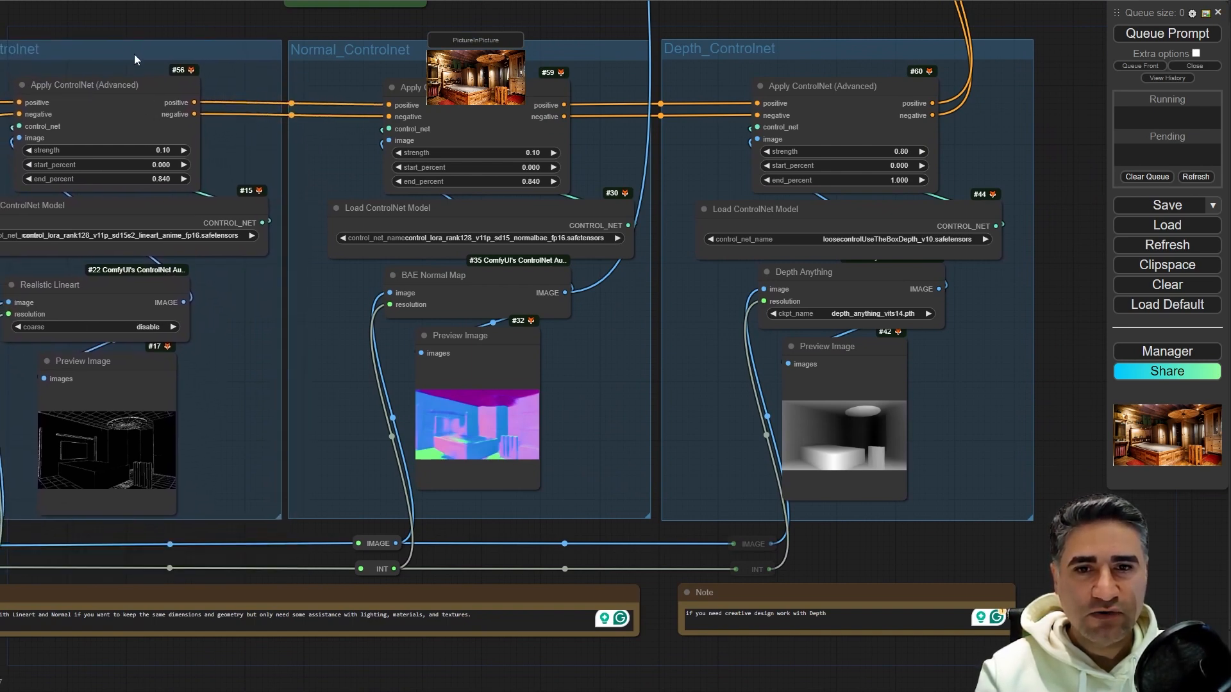
drag(675, 19, 526, 31)
scroll(653, 129, up, 10)
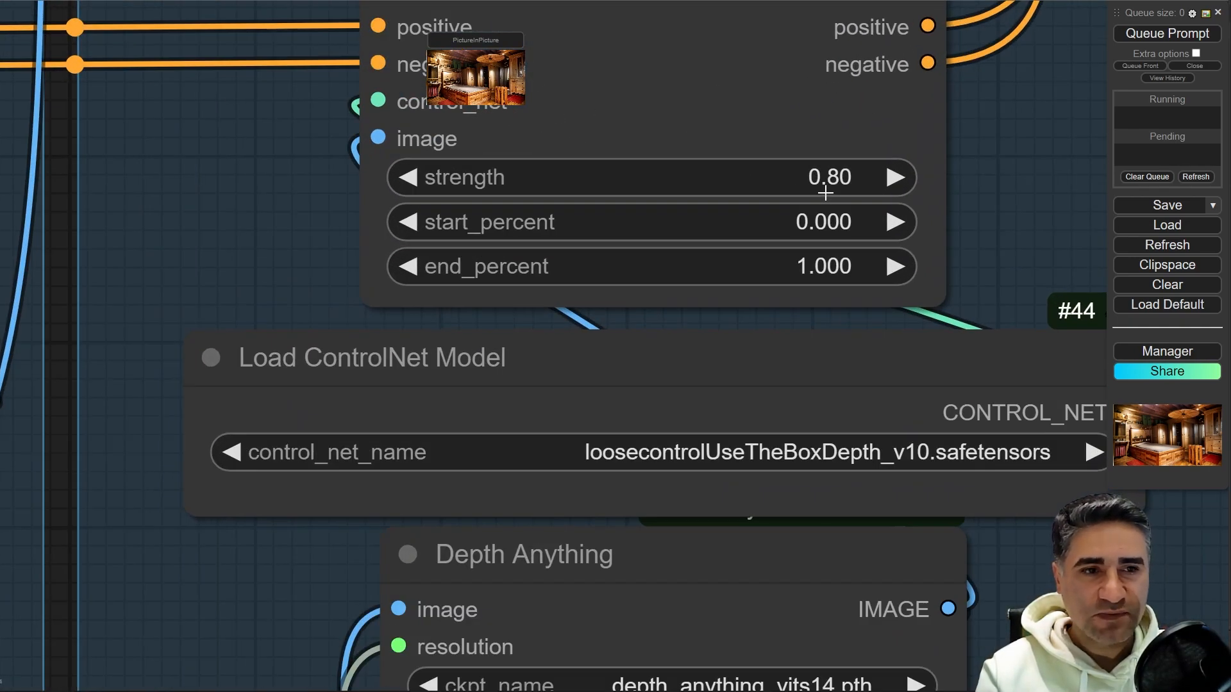
scroll(830, 181, down, 8)
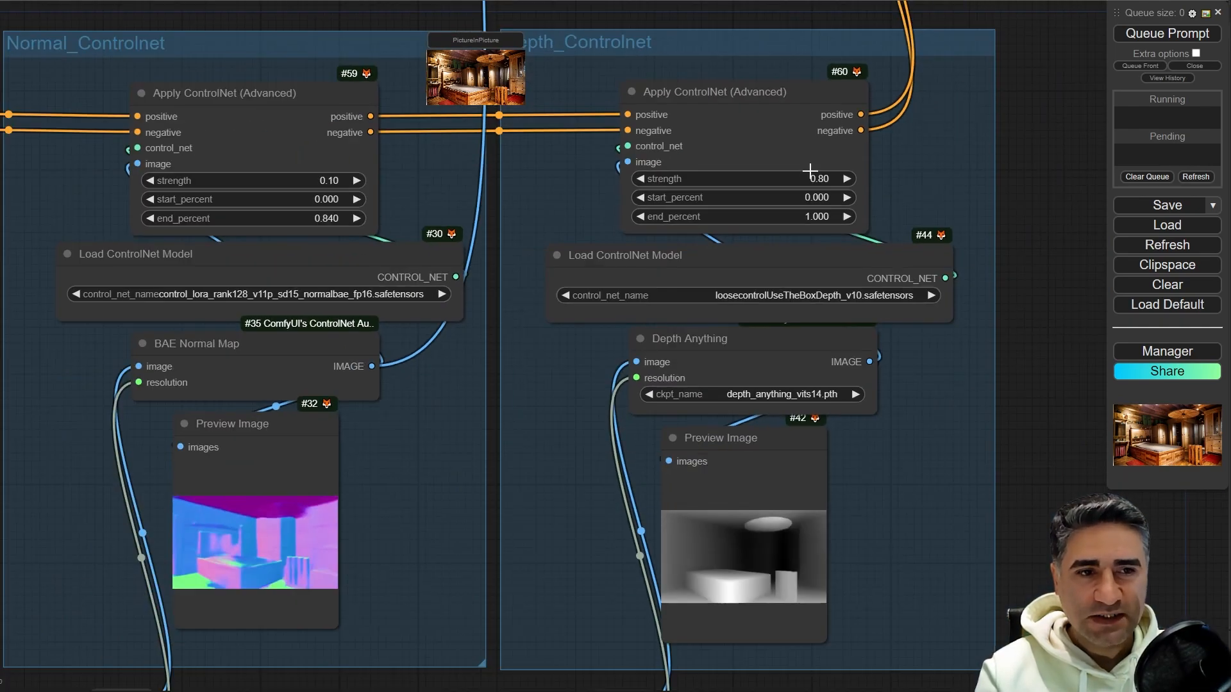
Examine the IPAdapter group, focusing on the weight setting of the Apply IPAdapter from Encoded node
scroll(795, 200, down, 9)
drag(376, 86, 284, 435)
scroll(299, 386, up, 1)
scroll(299, 387, up, 5)
scroll(666, 359, up, 6)
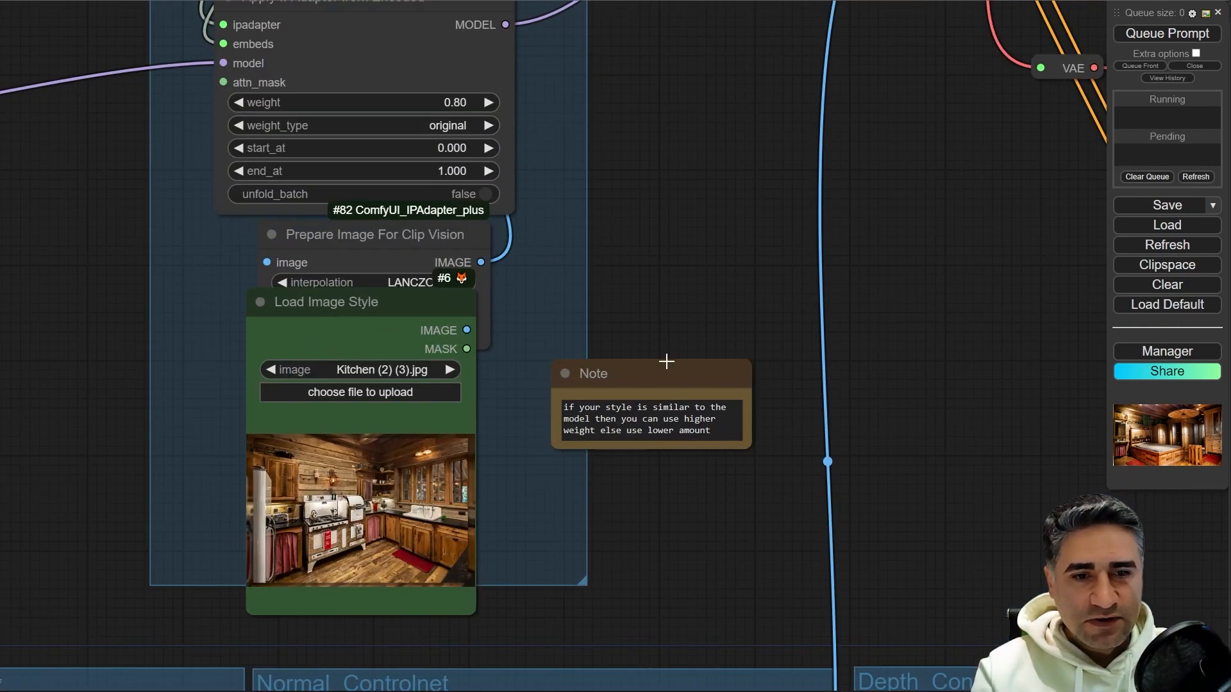
scroll(637, 357, up, 4)
drag(709, 198, 648, 467)
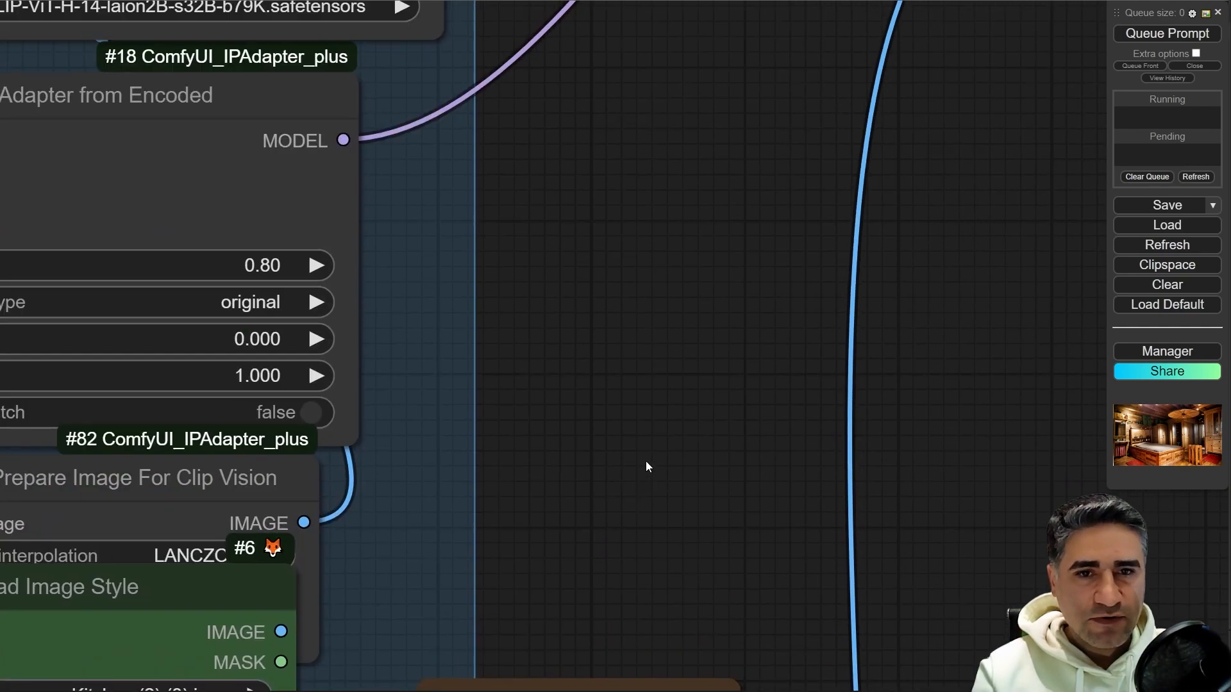
scroll(648, 460, down, 6)
drag(632, 237, 640, 398)
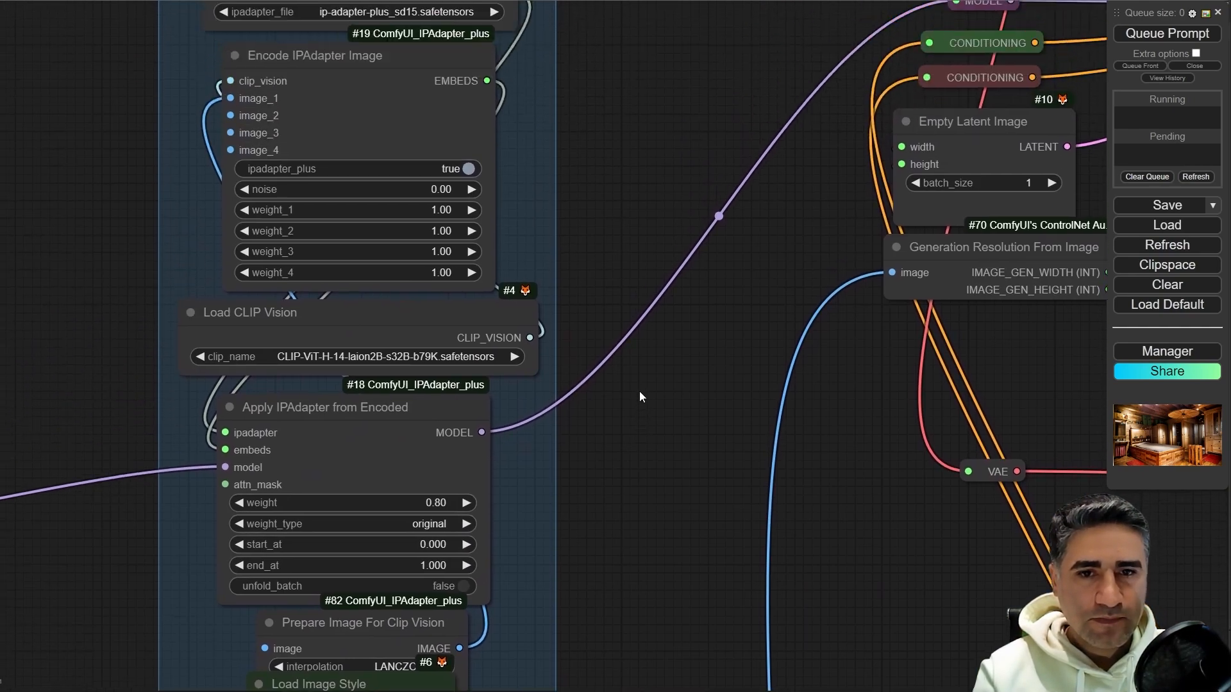
scroll(531, 558, up, 5)
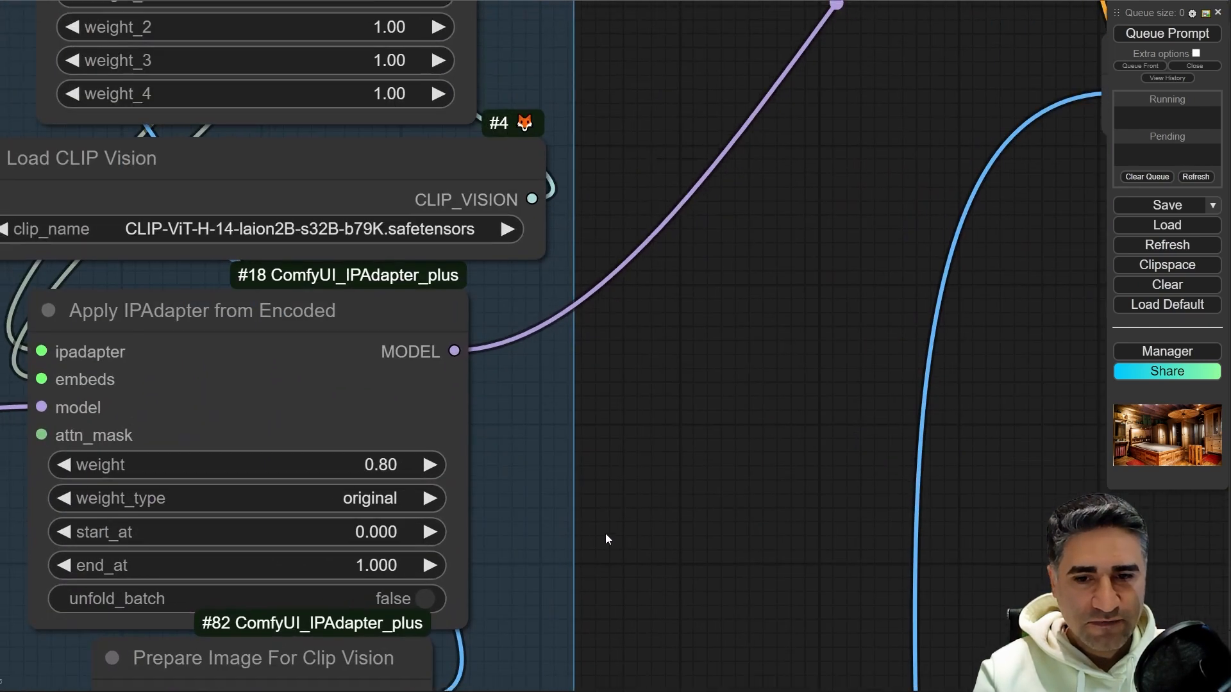
drag(590, 554, 681, 434)
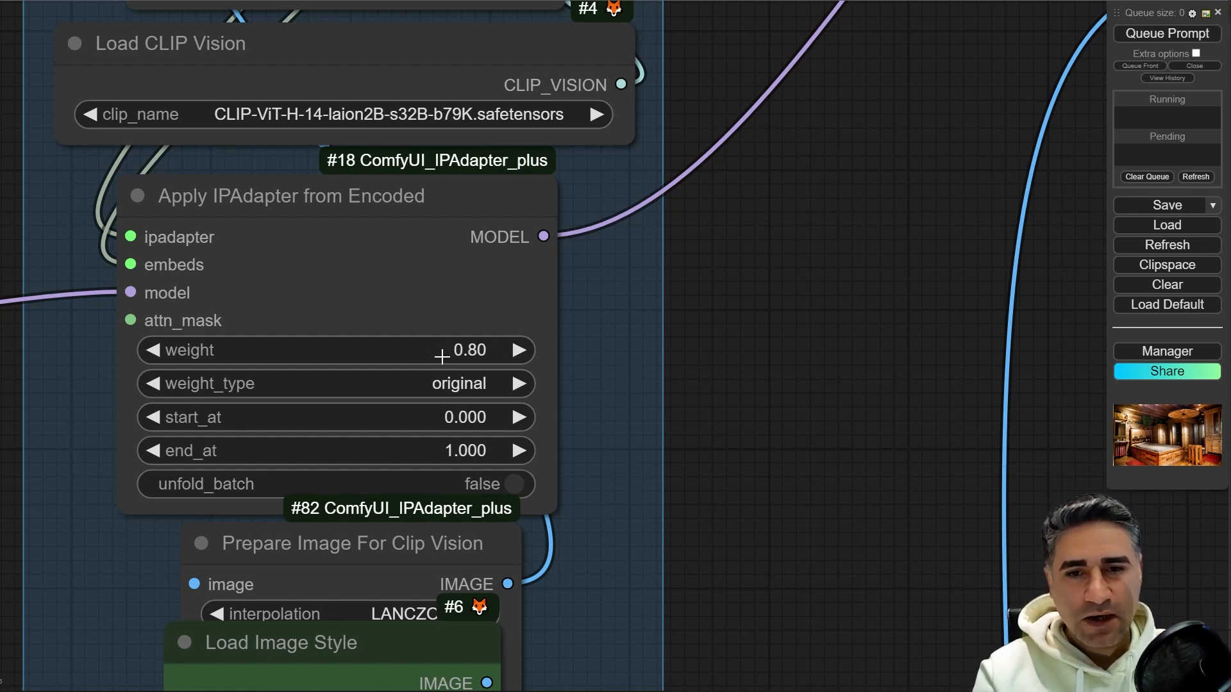
Read the note on choosing the style weight alongside the kitchen style image and the IPAdapter weight
scroll(452, 398, down, 5)
drag(686, 527, 748, 137)
scroll(650, 297, up, 5)
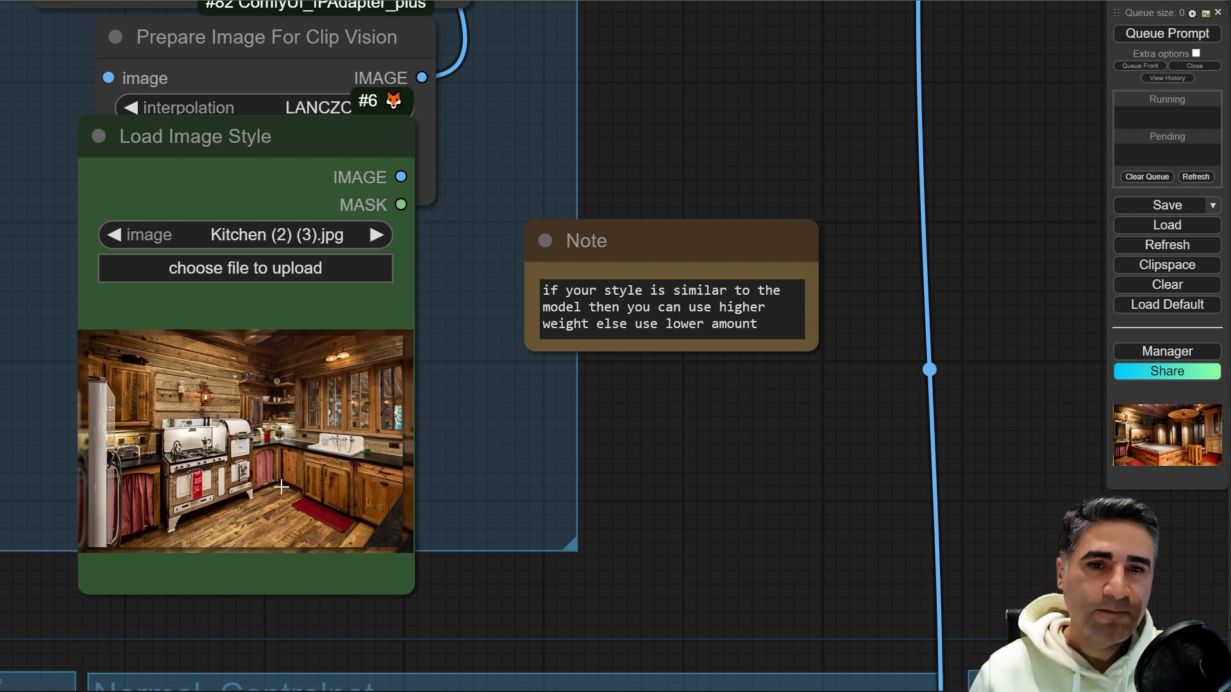
drag(707, 132, 677, 486)
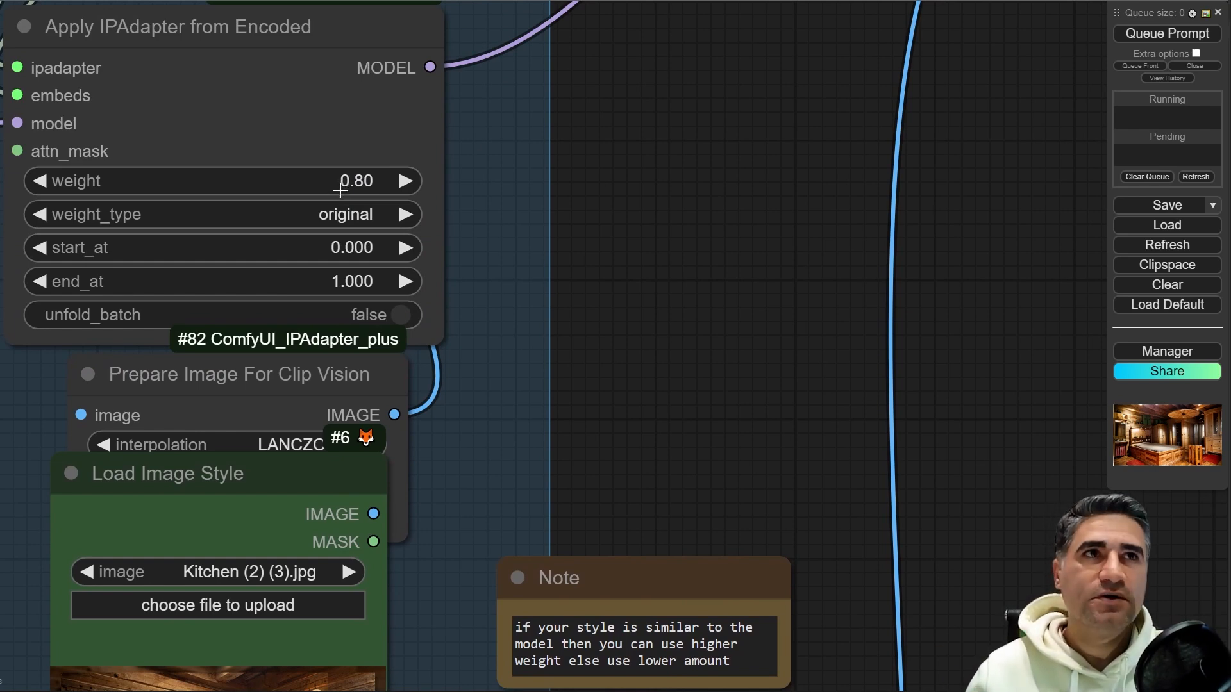
Replace the style reference in the Load Image Style node with the flower picture Style (1).jpg
scroll(609, 315, down, 11)
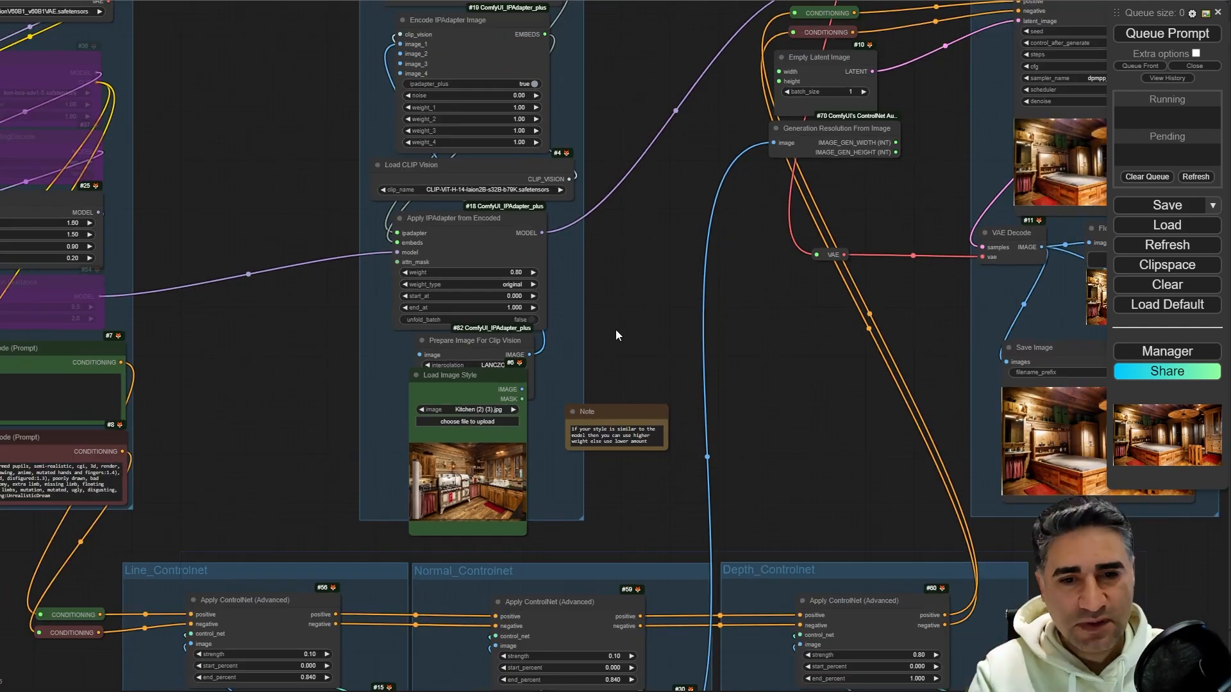
drag(614, 333, 621, 283)
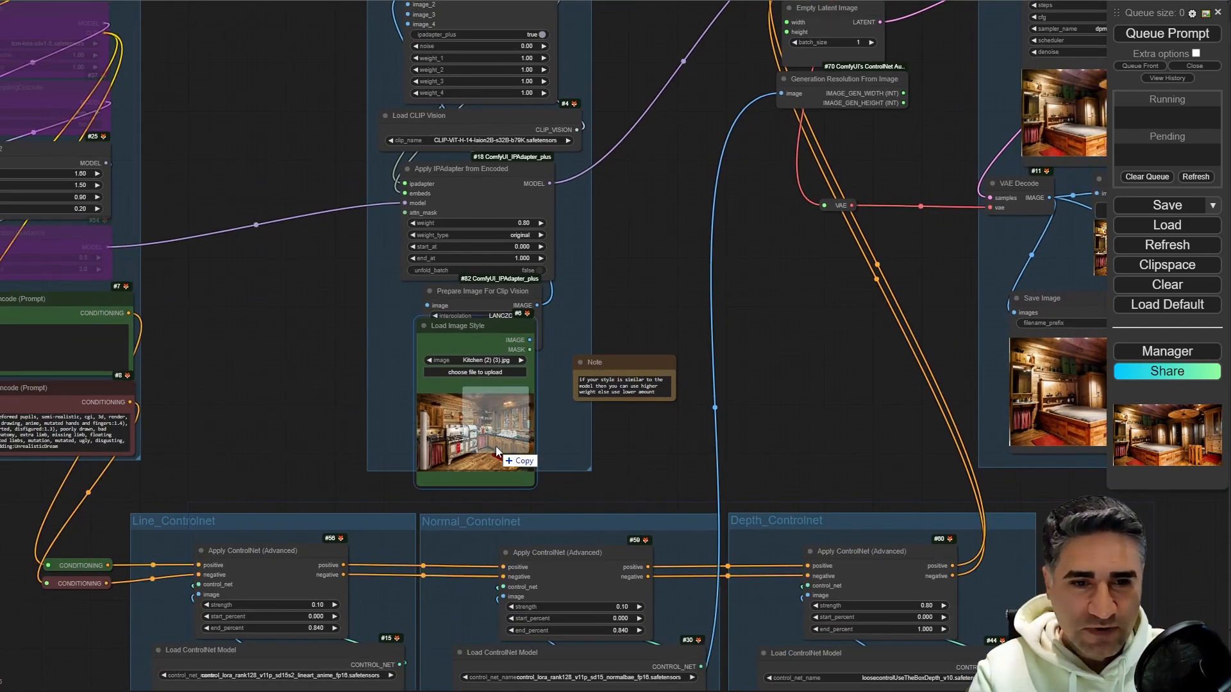
drag(513, 452, 493, 447)
scroll(452, 439, up, 8)
scroll(531, 456, up, 2)
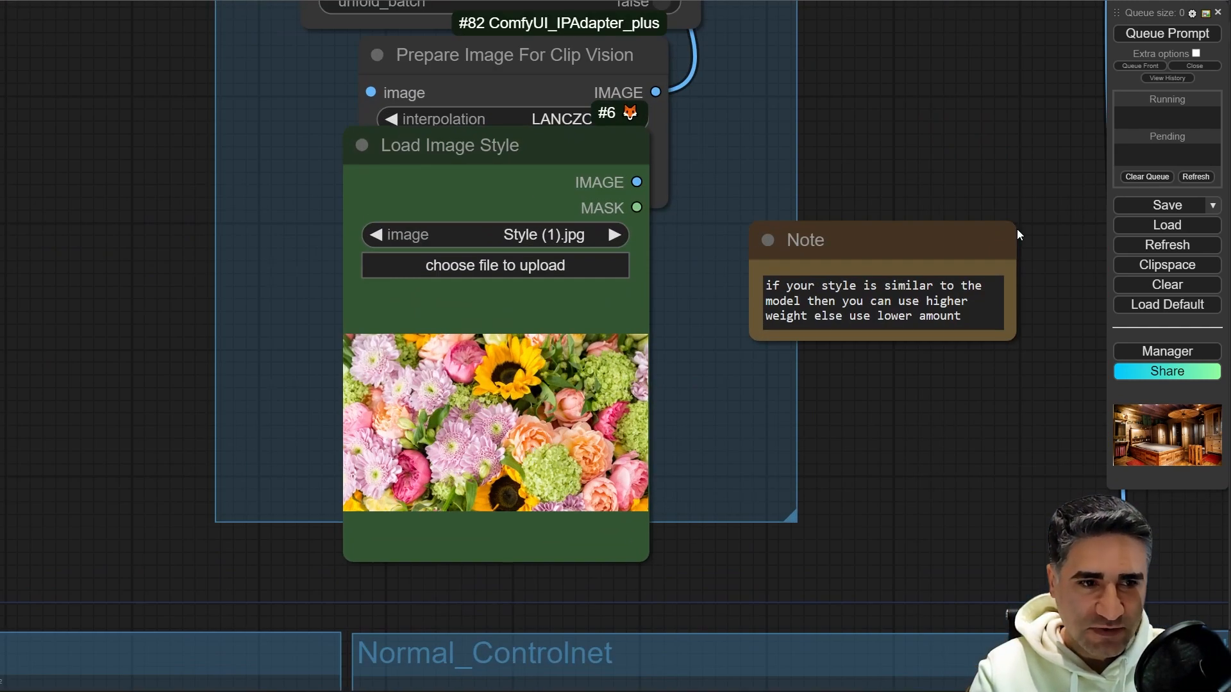
Queue a render with the flower style image and watch its preview in the KSampler node
click(1176, 36)
drag(897, 110, 692, 121)
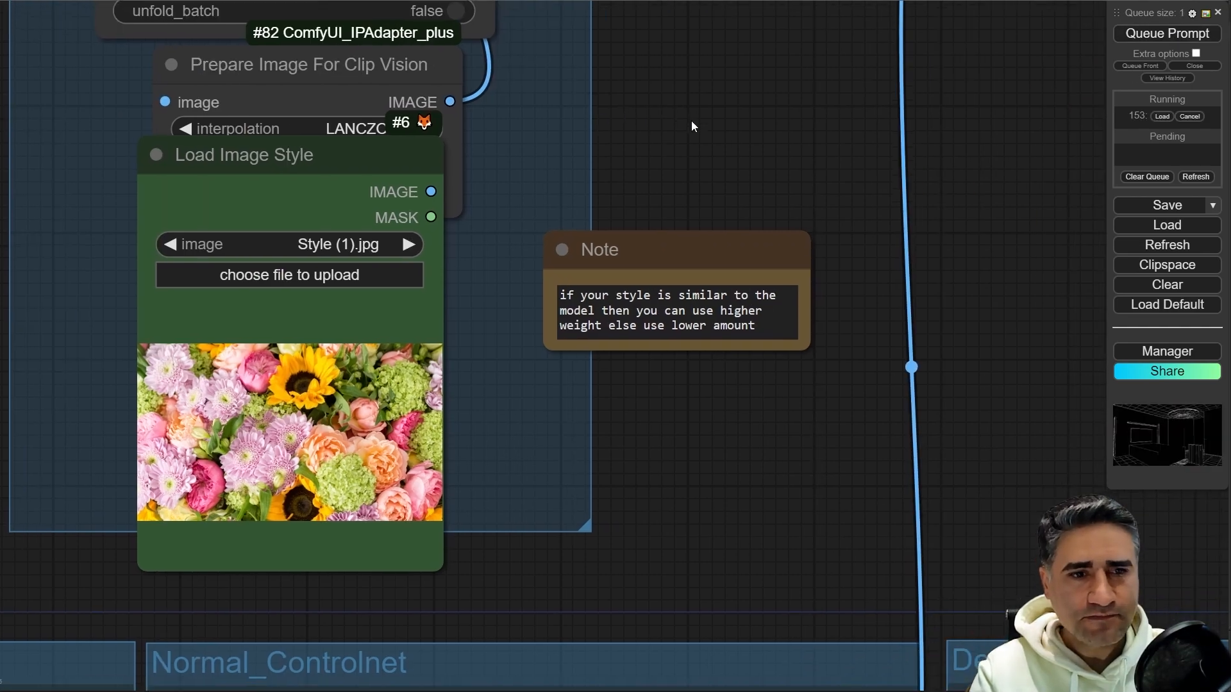
scroll(693, 122, down, 4)
drag(710, 77, 203, 127)
drag(367, 427, 649, 438)
scroll(618, 433, down, 5)
drag(475, 380, 157, 487)
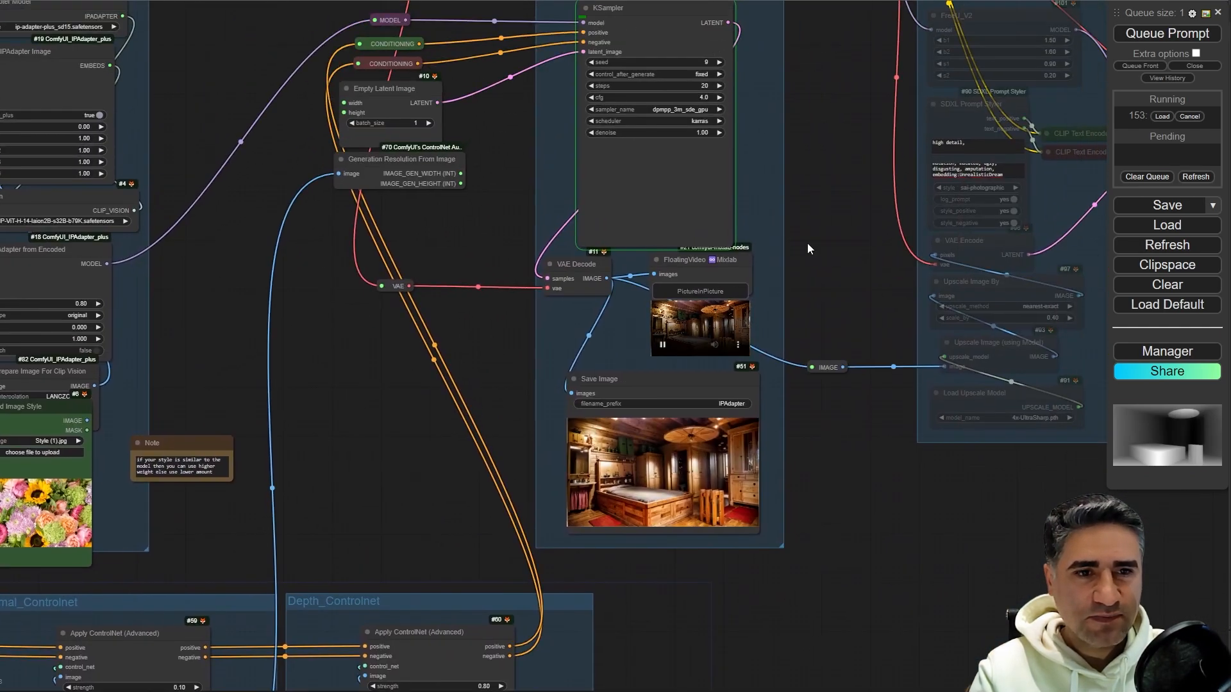
scroll(788, 159, up, 5)
scroll(569, 196, up, 6)
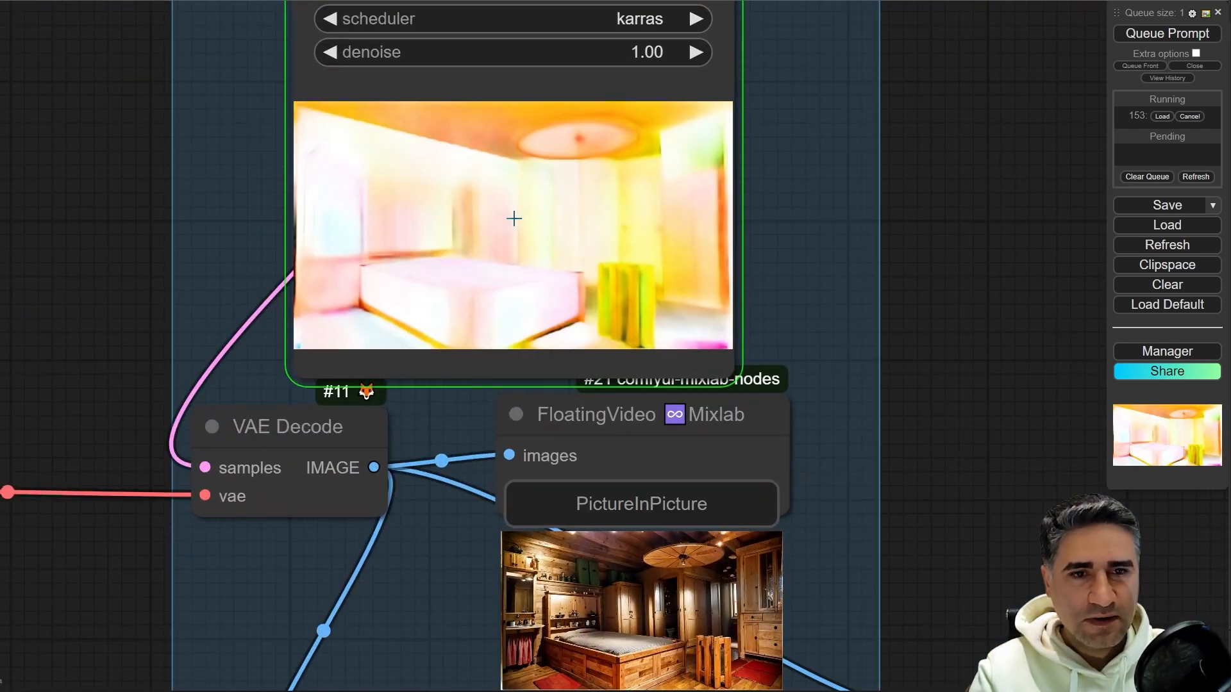
scroll(472, 237, up, 3)
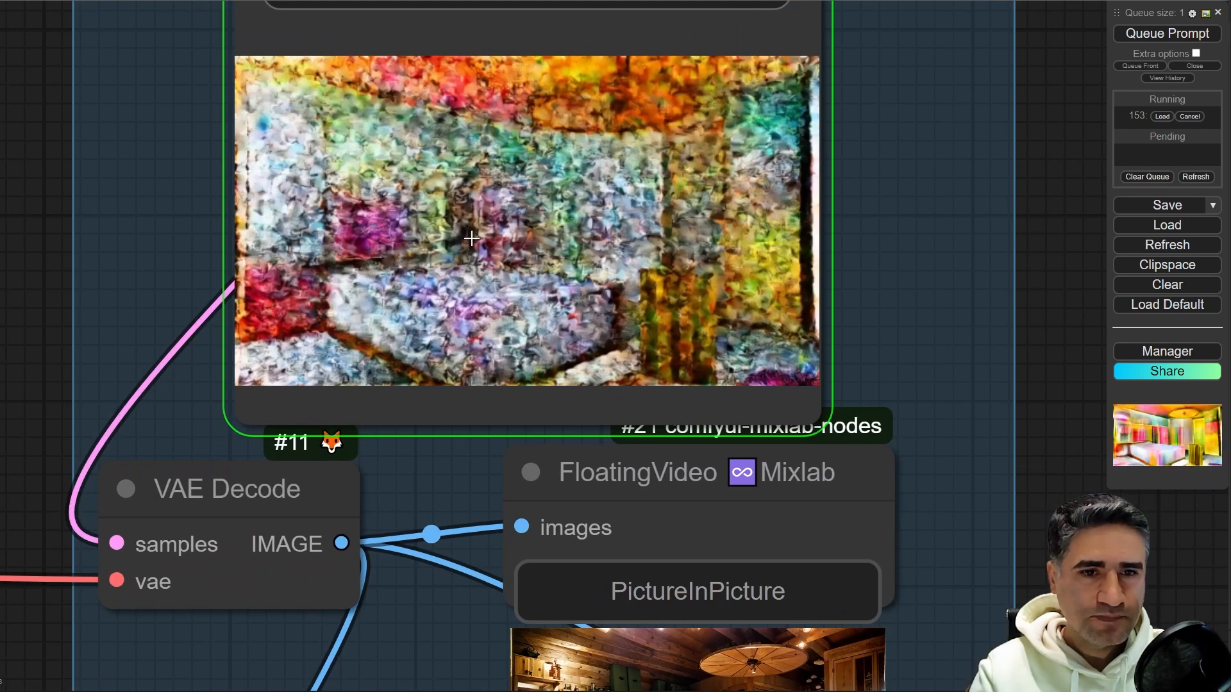
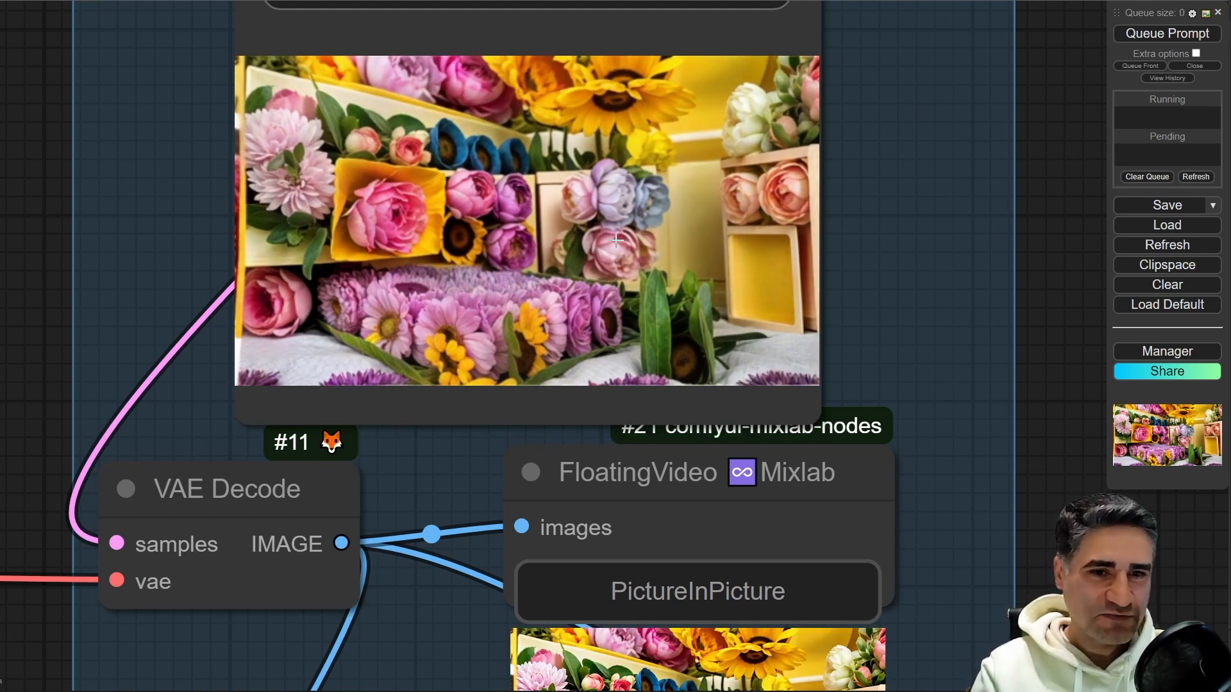
Set the weight of the Apply IPAdapter from Encoded node to 0.45
scroll(616, 247, down, 10)
drag(285, 559, 838, 473)
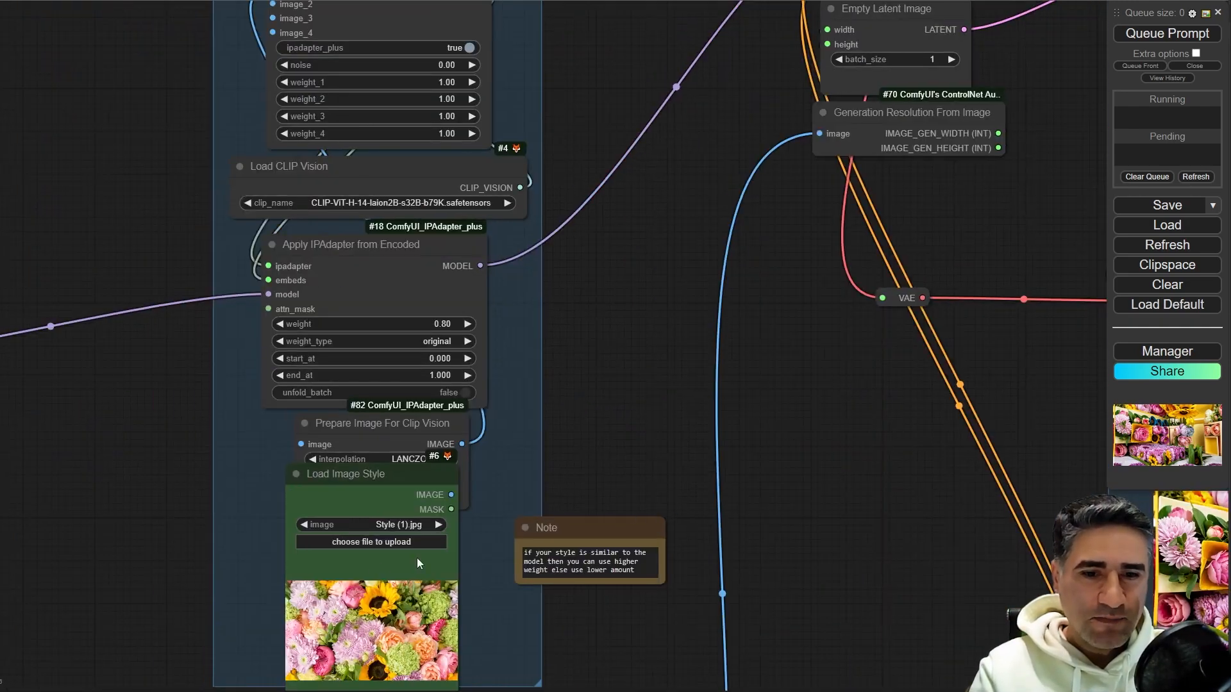
scroll(386, 648, up, 5)
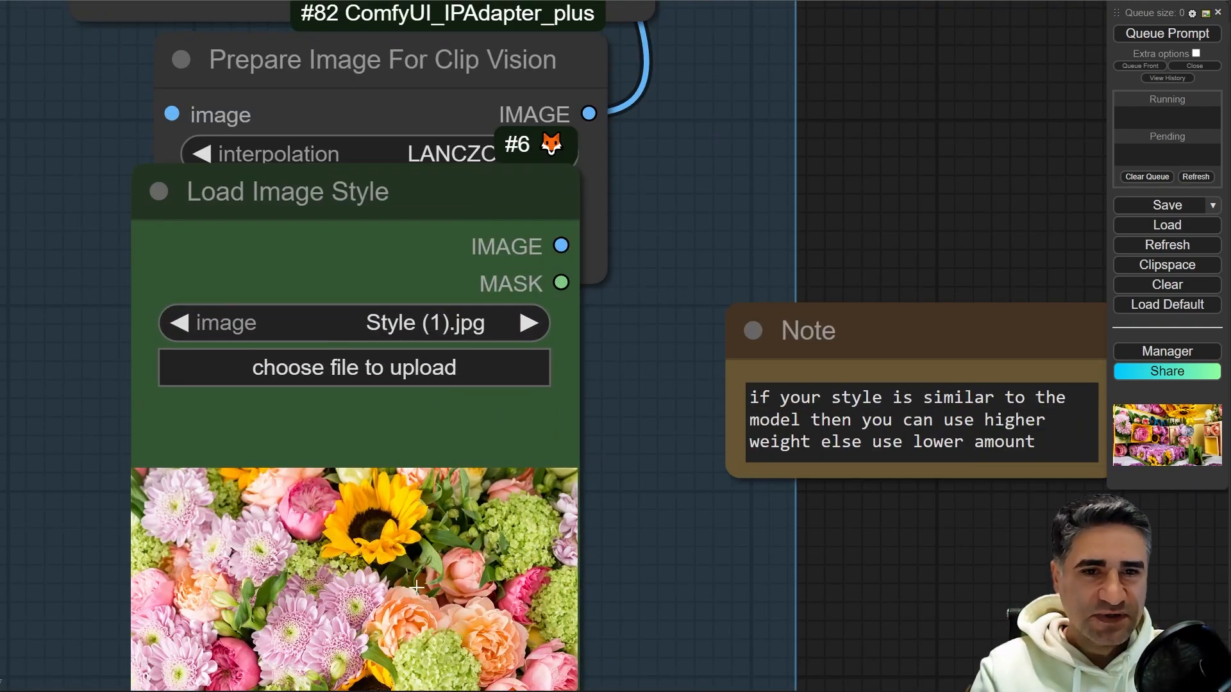
drag(933, 122, 862, 406)
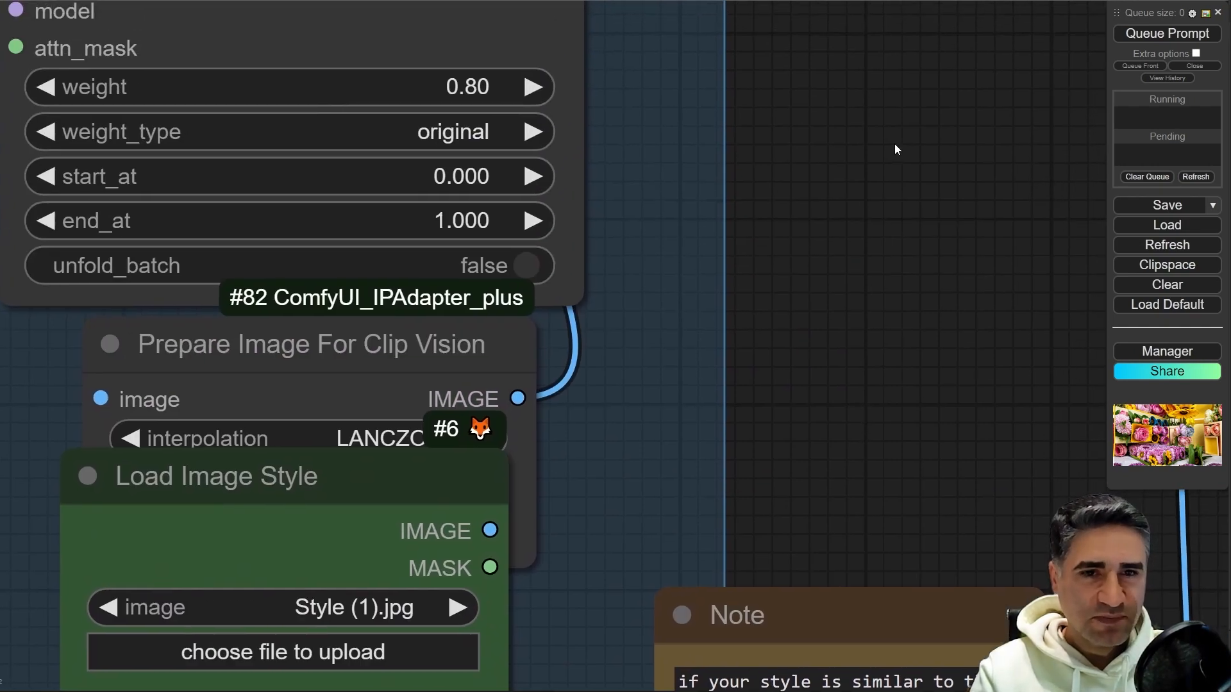
drag(893, 145, 919, 515)
drag(879, 190, 904, 316)
drag(921, 266, 864, 687)
drag(864, 687, 865, 677)
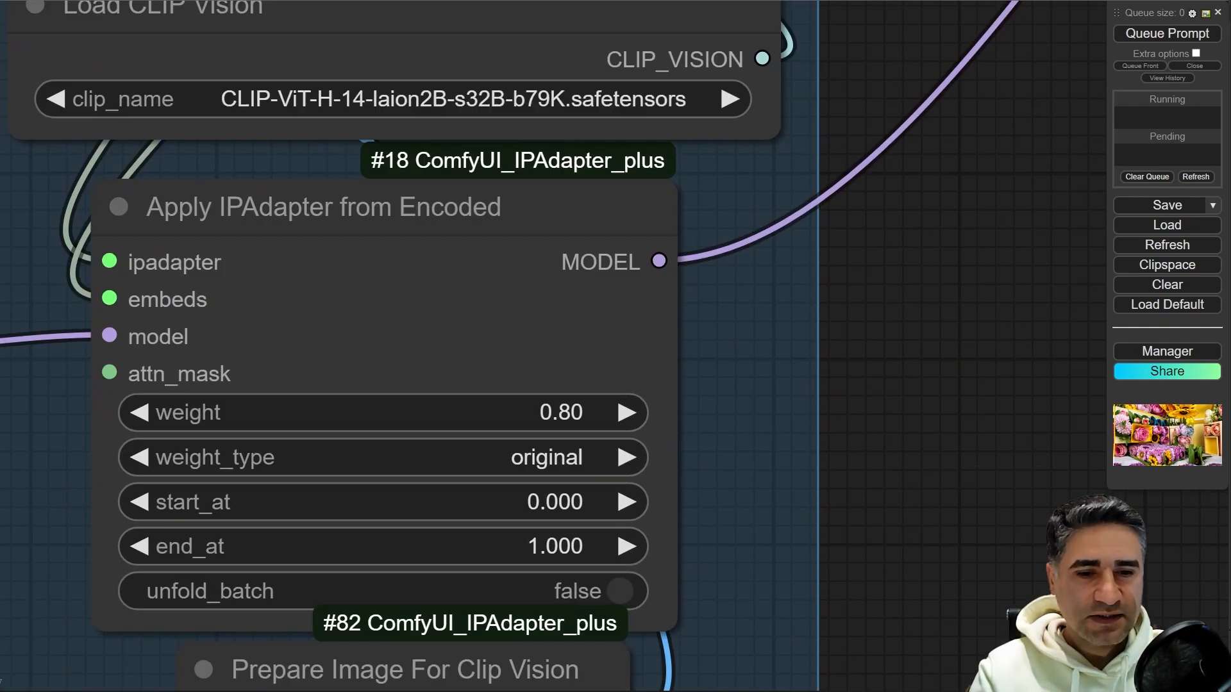
drag(924, 532, 929, 187)
drag(379, 54, 369, 76)
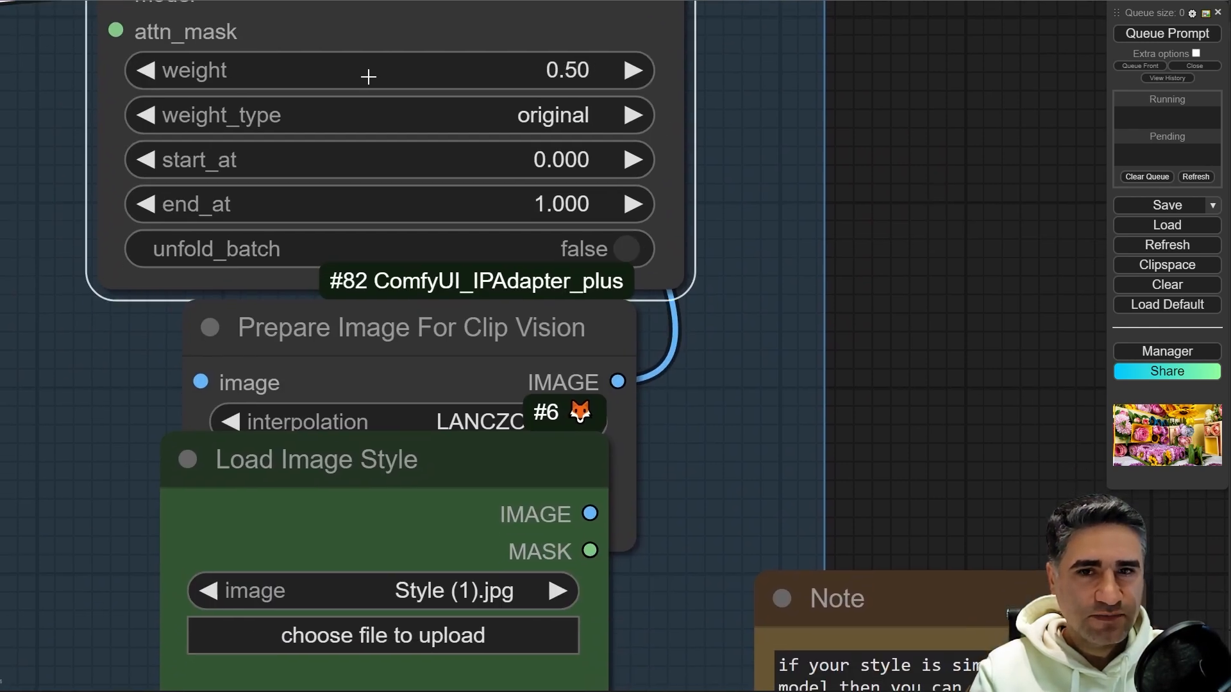
click(151, 70)
Queue another render with the reduced IPAdapter weight and inspect the result in the KSampler preview
click(1154, 31)
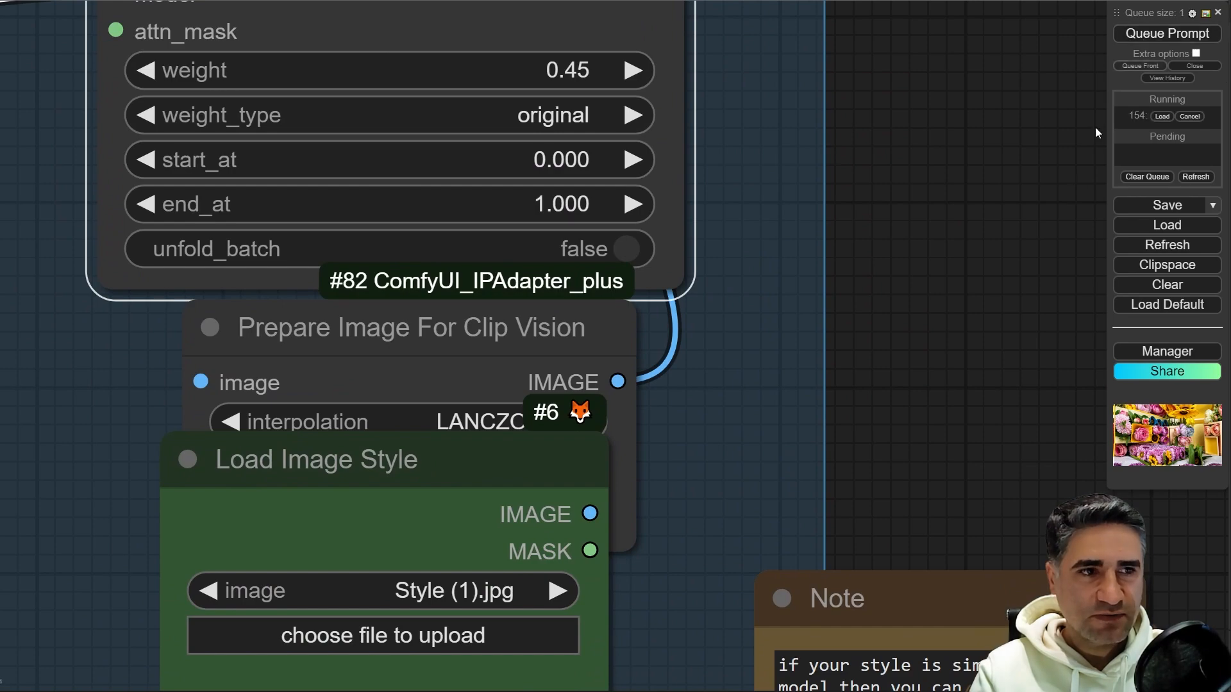
scroll(925, 298, down, 1)
scroll(689, 354, down, 4)
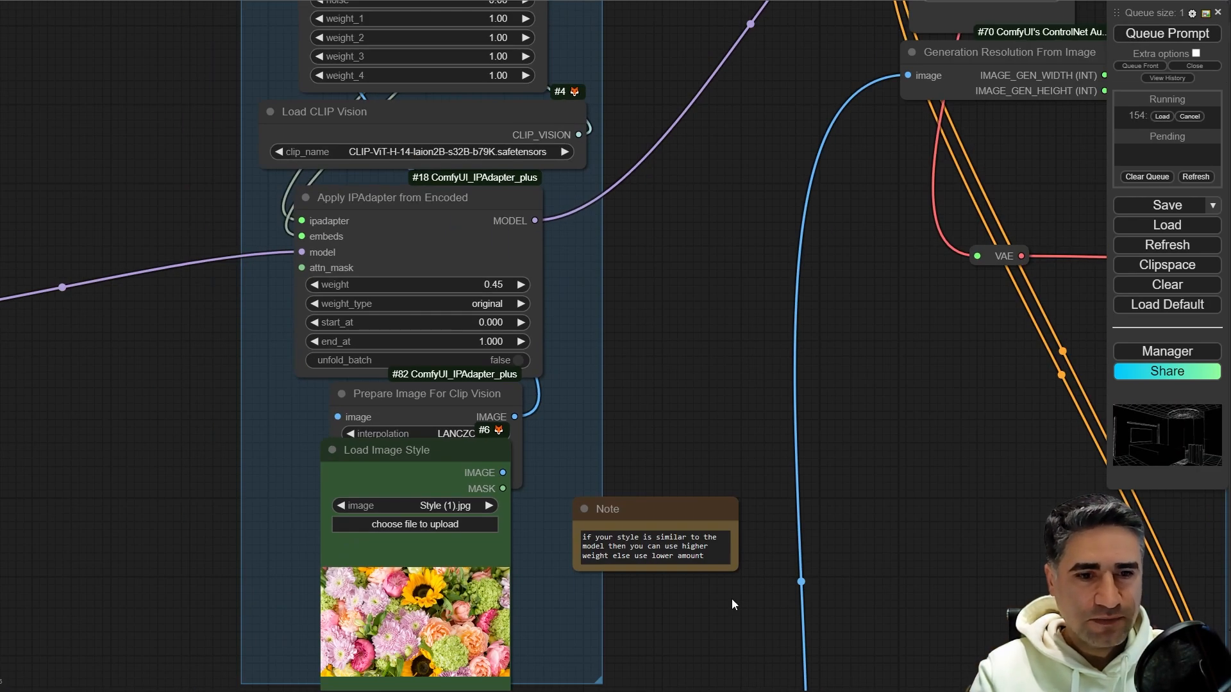
drag(887, 331, 179, 529)
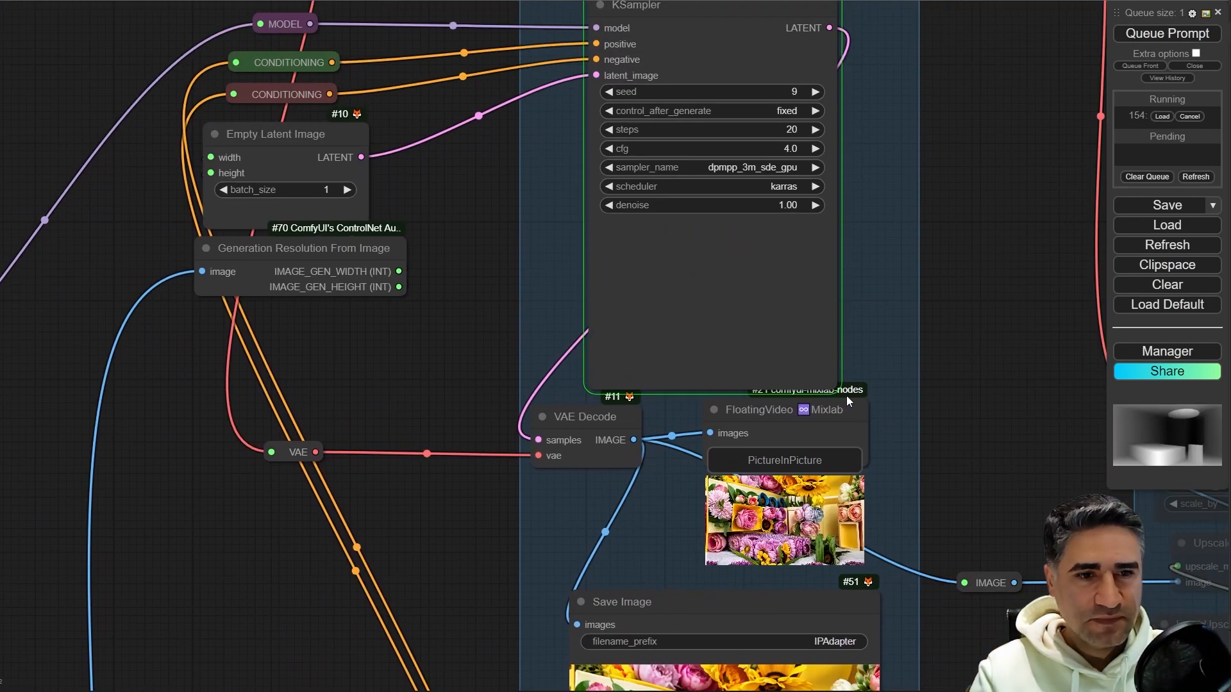
scroll(932, 332, up, 5)
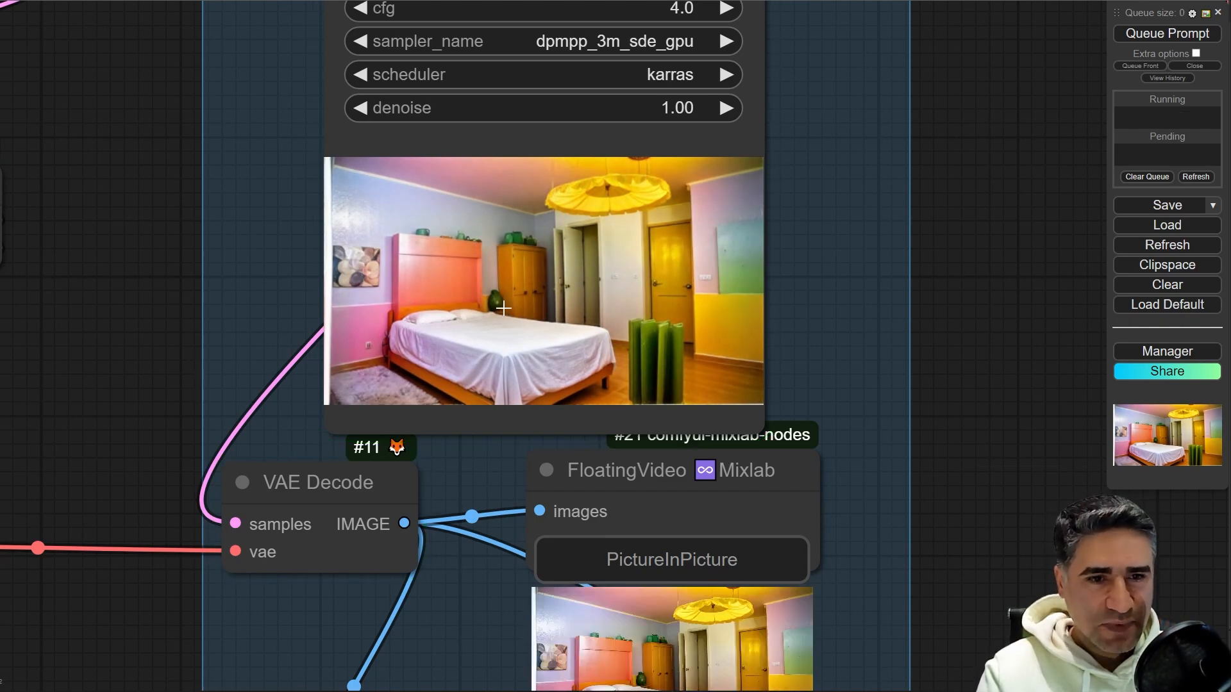
Examine the note on choosing the IPAdapter weight beside the Load Image Style node, along with the Apply IPAdapter weight setting
scroll(504, 309, down, 9)
drag(132, 418, 598, 275)
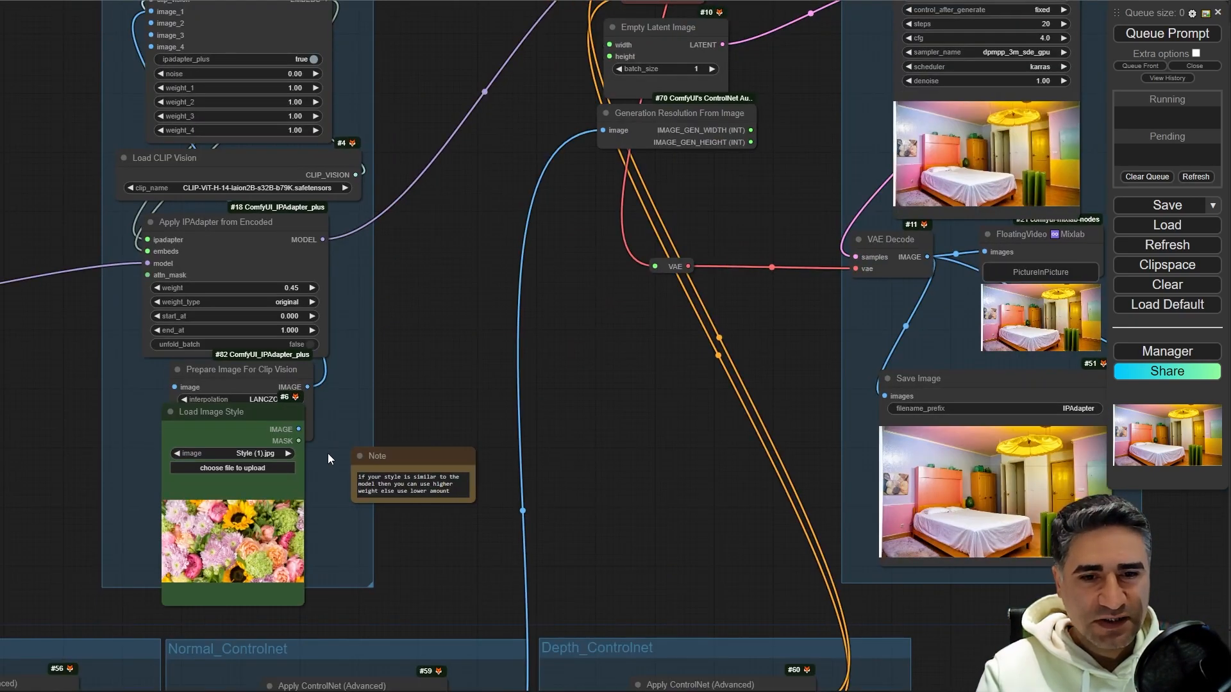
scroll(328, 452, up, 5)
scroll(537, 267, up, 1)
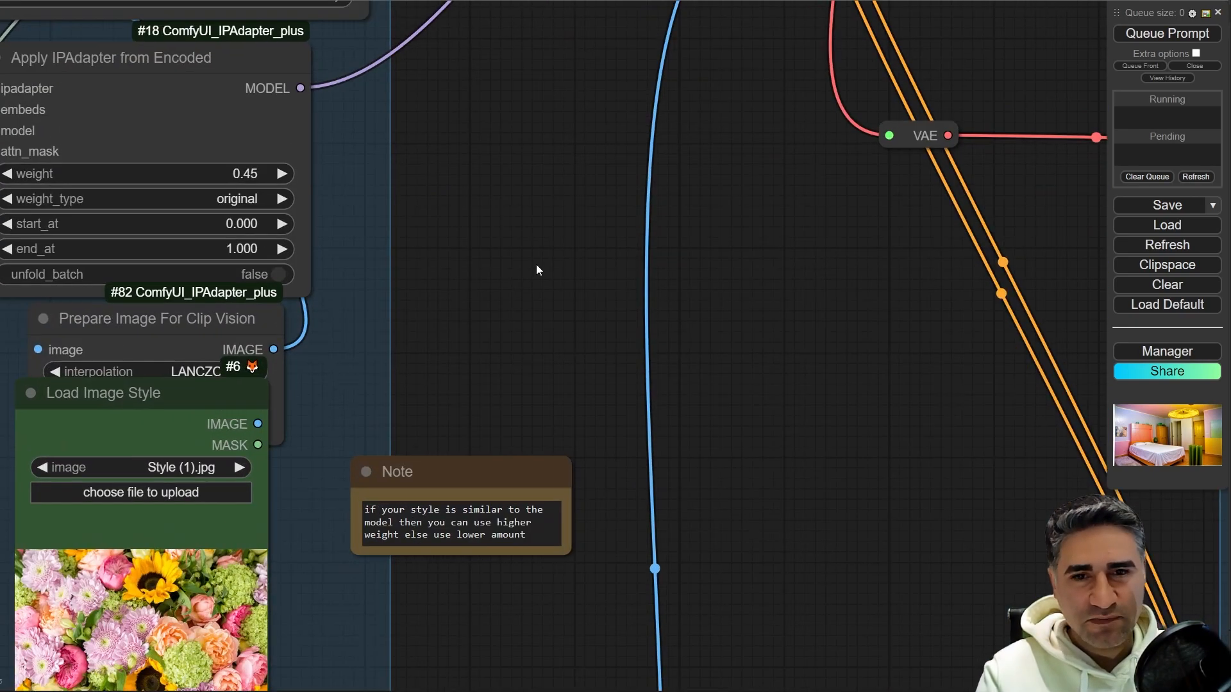
drag(545, 216, 601, 48)
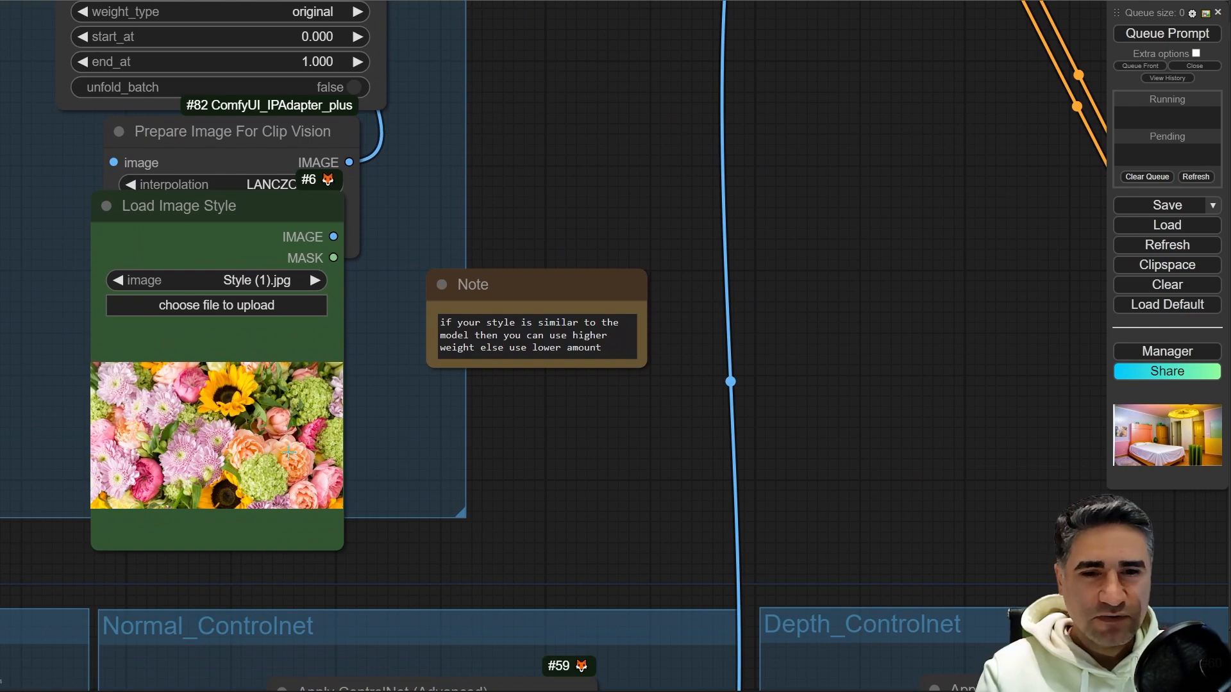
scroll(201, 461, up, 6)
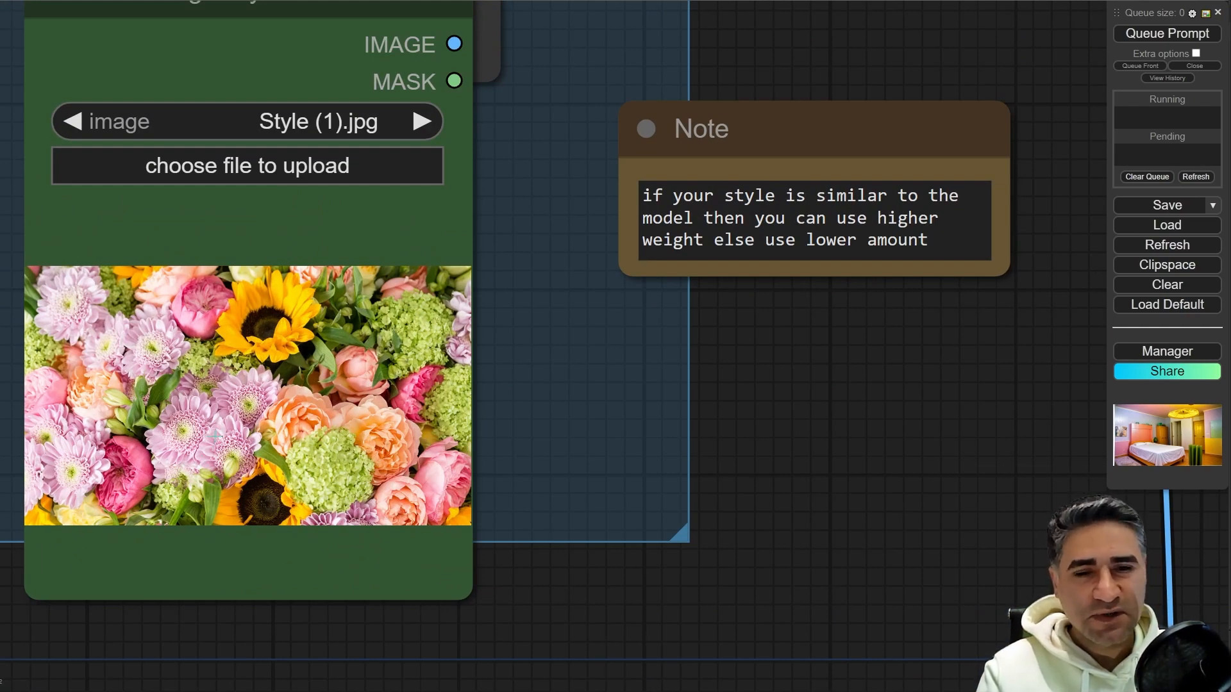
scroll(727, 335, down, 7)
drag(799, 61, 740, 339)
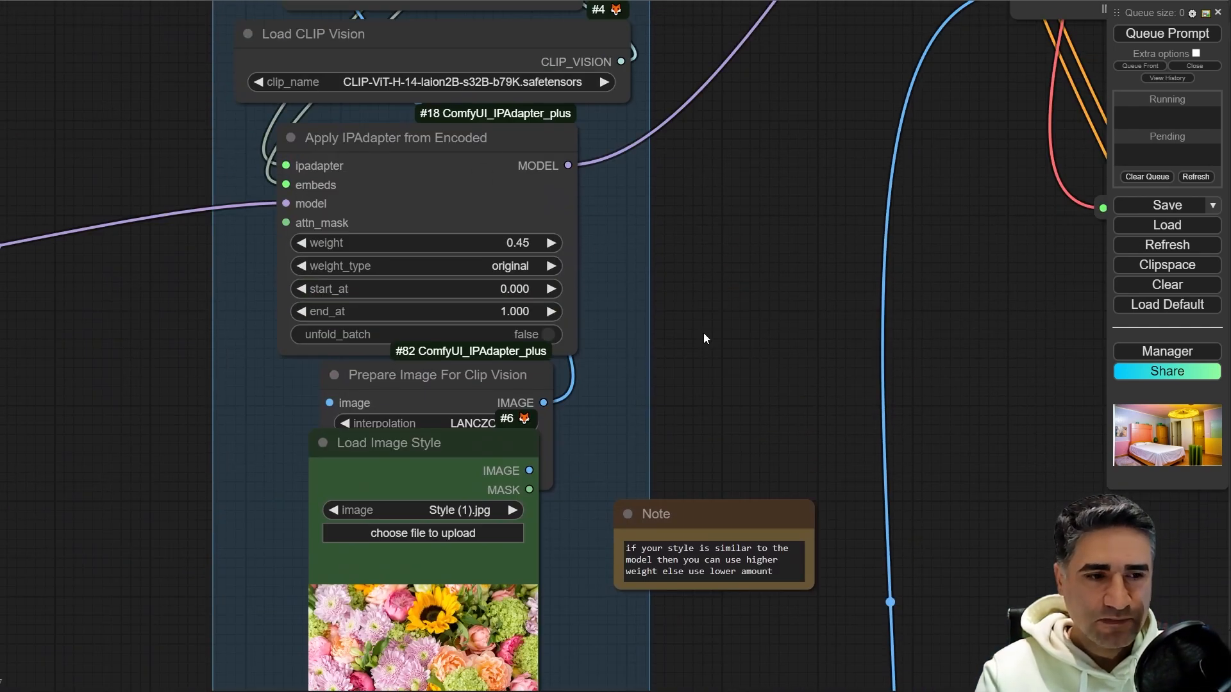
Select all the muted nodes in the Upscale group and unmute them
drag(1070, 342, 670, 341)
scroll(649, 364, down, 5)
drag(453, 250, 190, 425)
scroll(337, 395, up, 5)
drag(282, 397, 11, 373)
scroll(349, 437, down, 5)
drag(392, 536, 38, 327)
scroll(460, 407, up, 2)
drag(440, 475, 141, 618)
scroll(564, 523, down, 5)
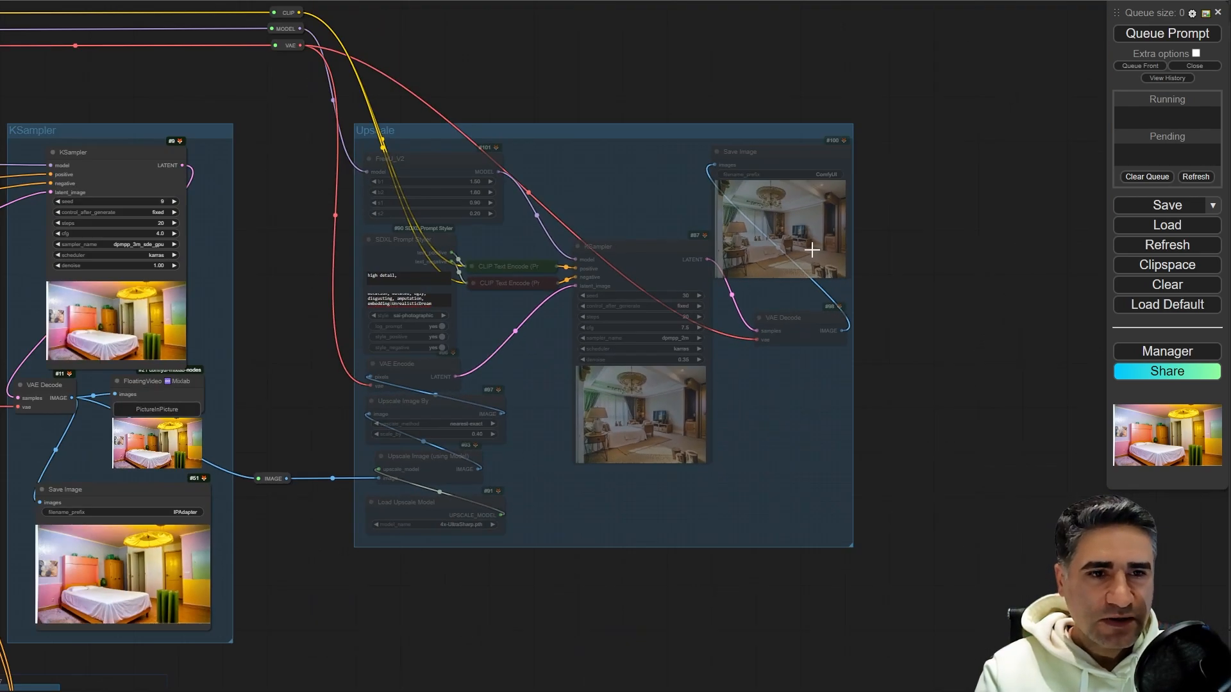
scroll(475, 181, up, 4)
drag(445, 33, 307, 0)
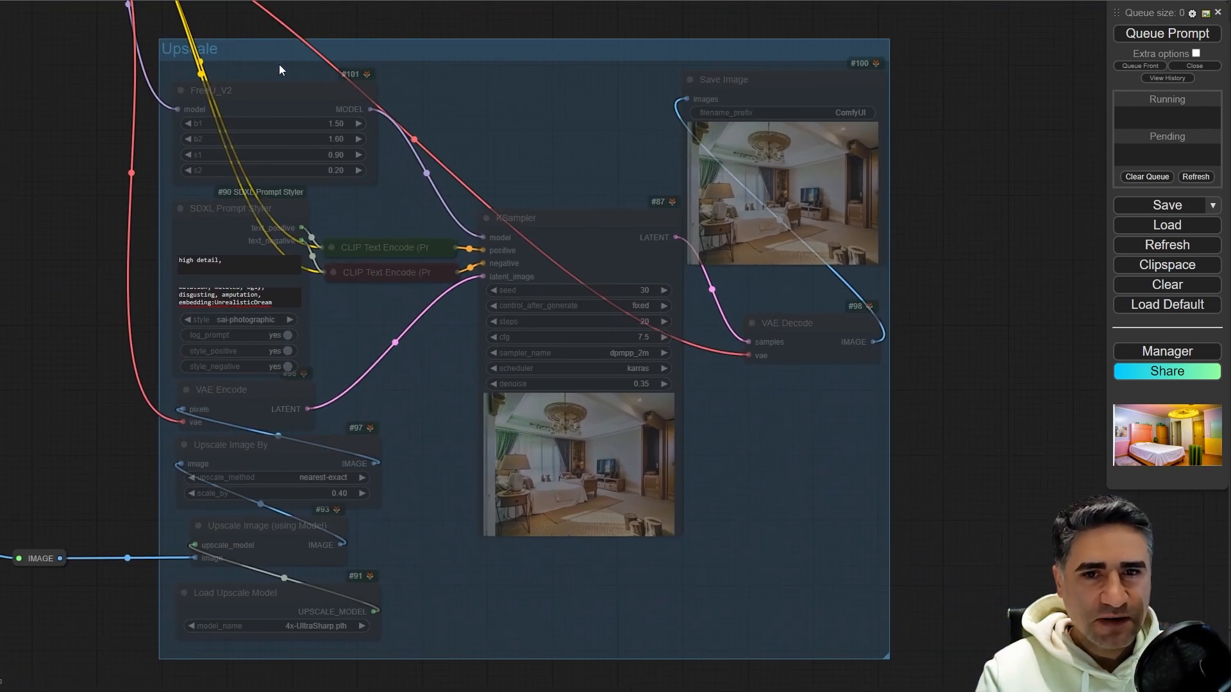
drag(987, 51, 154, 689)
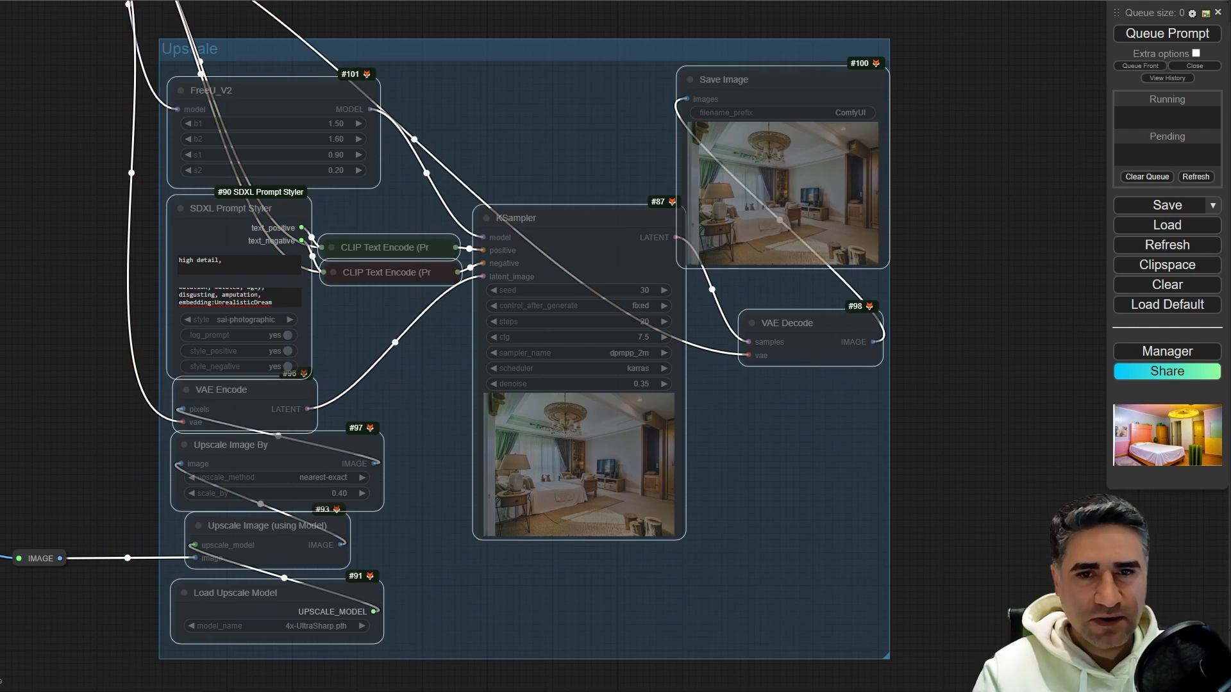
key(ctrl+m)
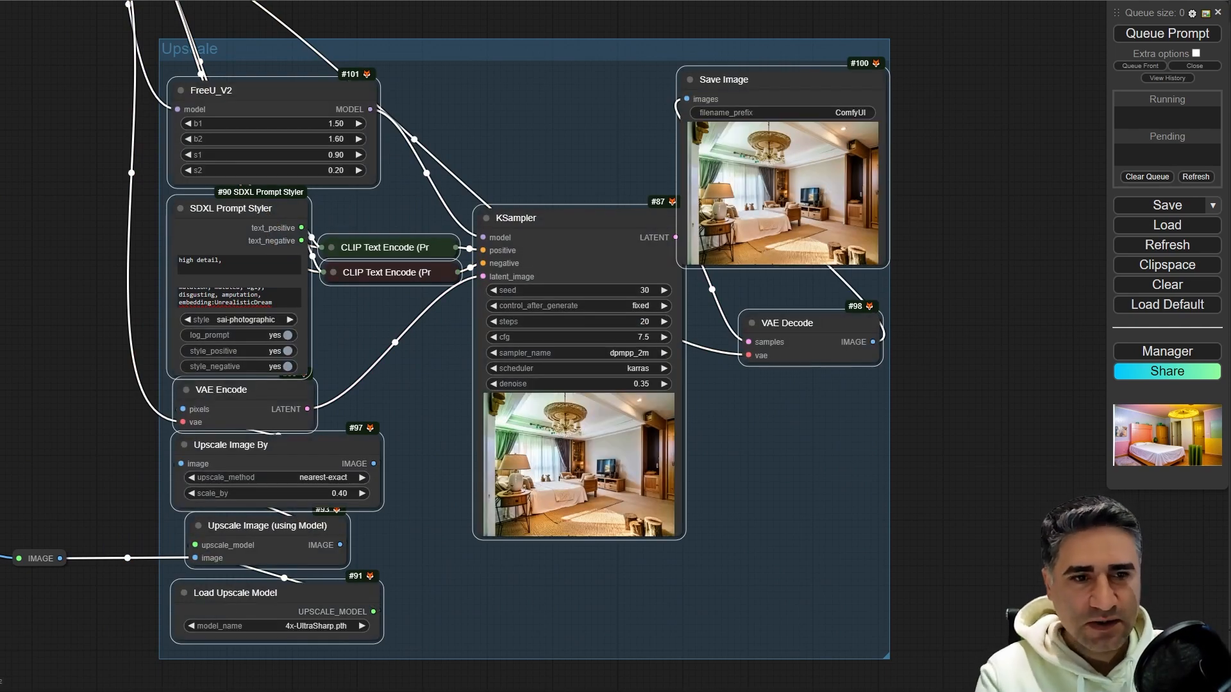
click(996, 521)
Examine the Upscale group's FreeU_V2 and SDXL Prompt Styler nodes, including the positive and negative prompt texts
scroll(175, 93, up, 5)
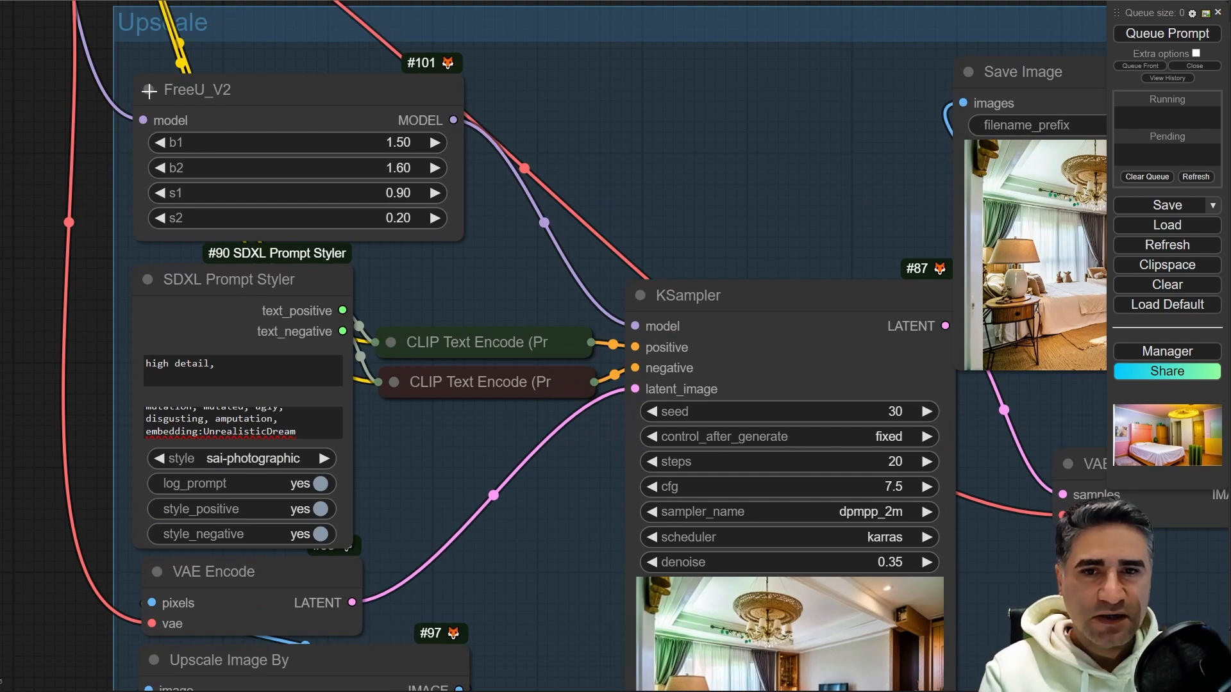
click(242, 91)
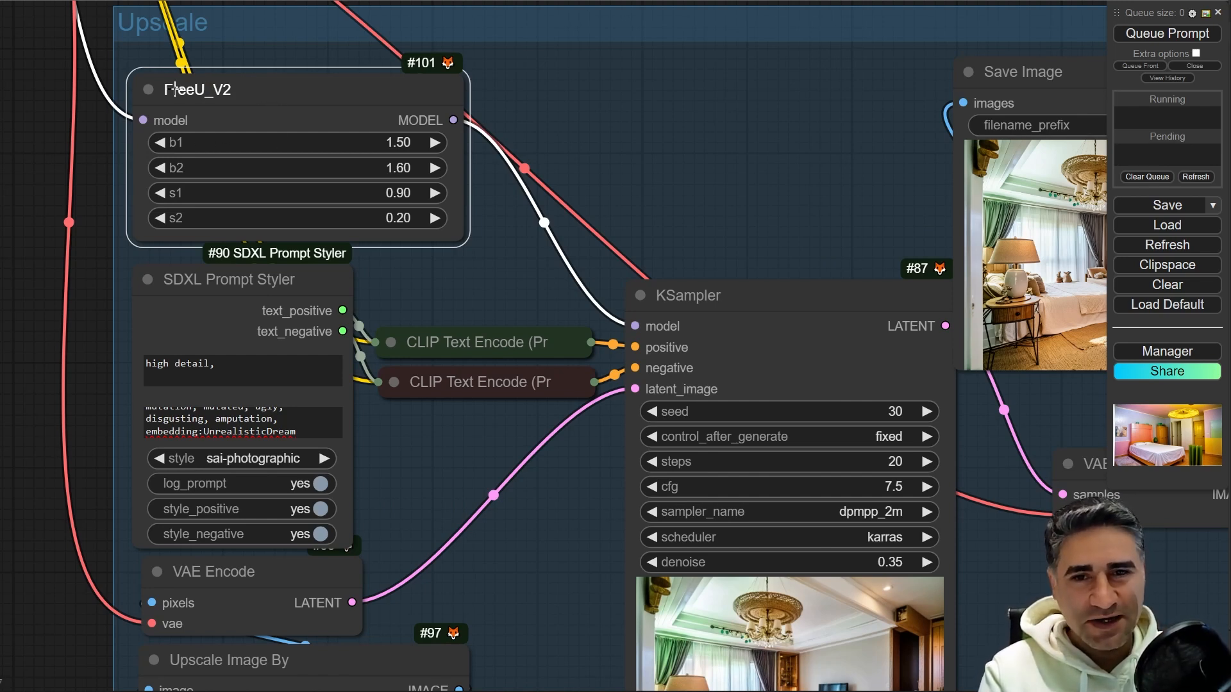
drag(108, 342, 129, 199)
click(257, 137)
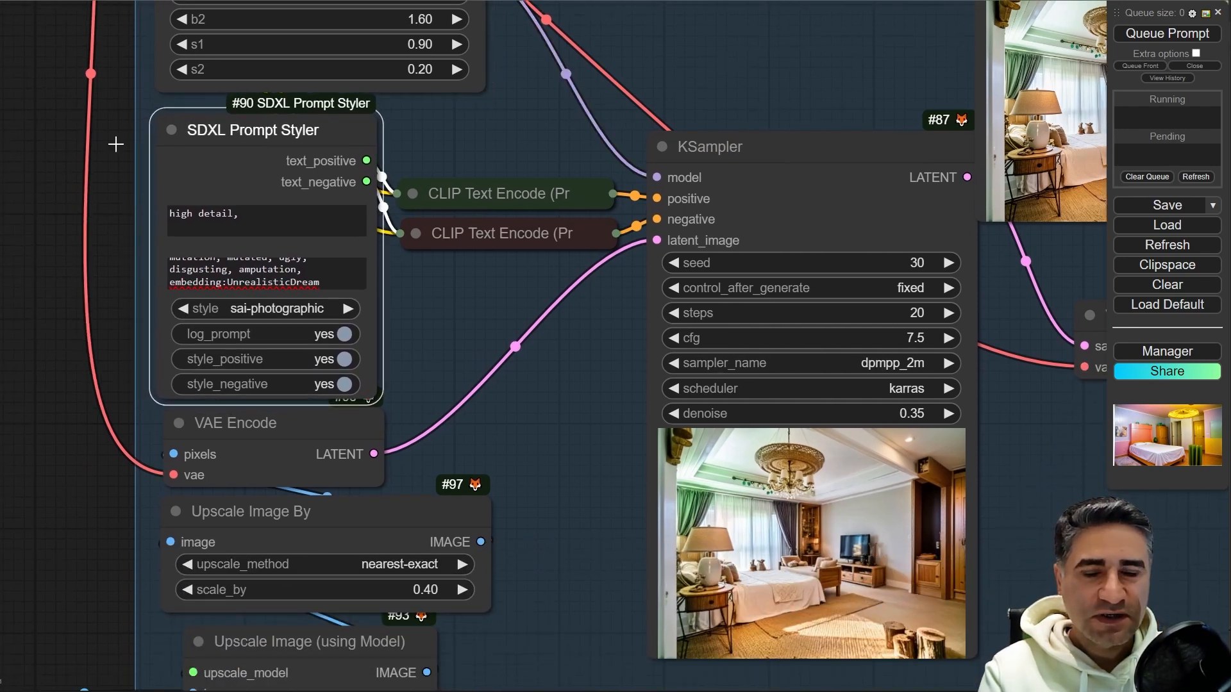
click(113, 191)
click(209, 138)
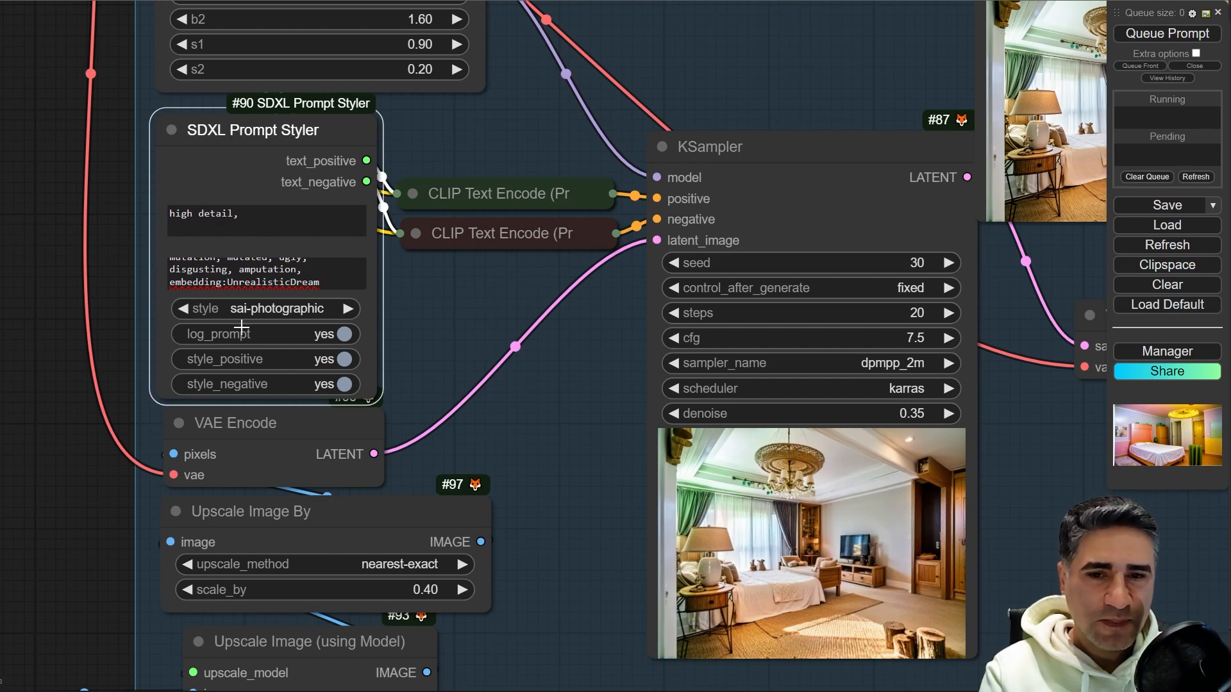
scroll(257, 316, up, 3)
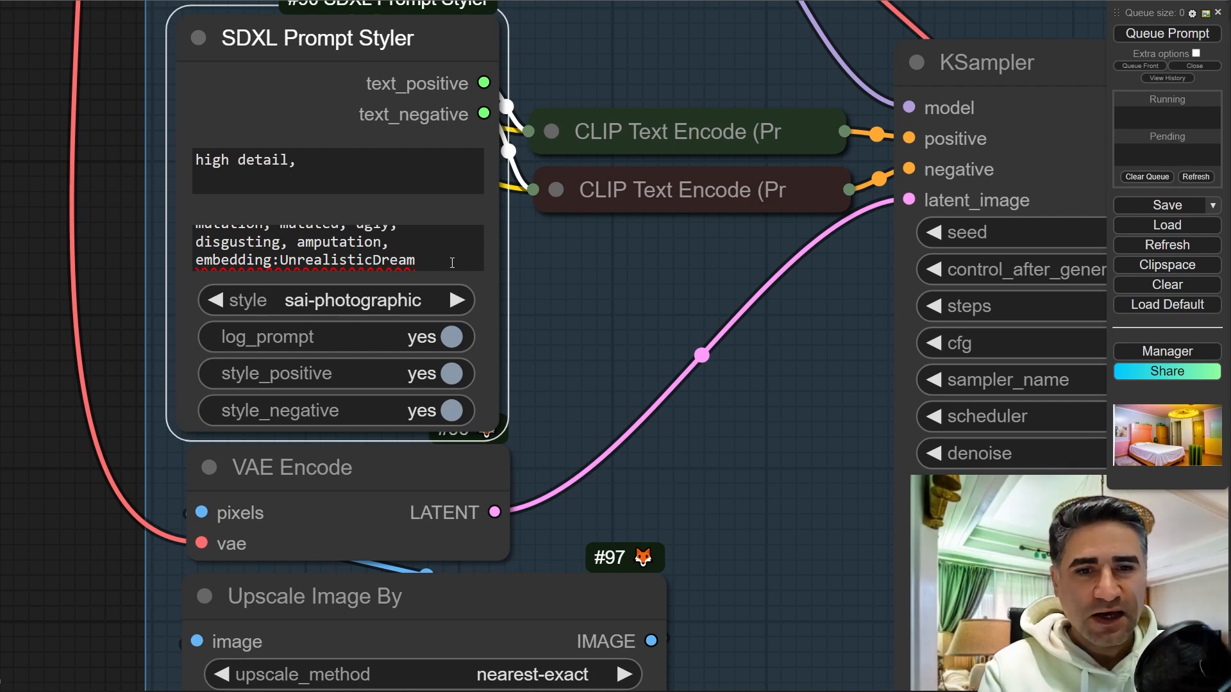
click(452, 263)
key(ctrl+a)
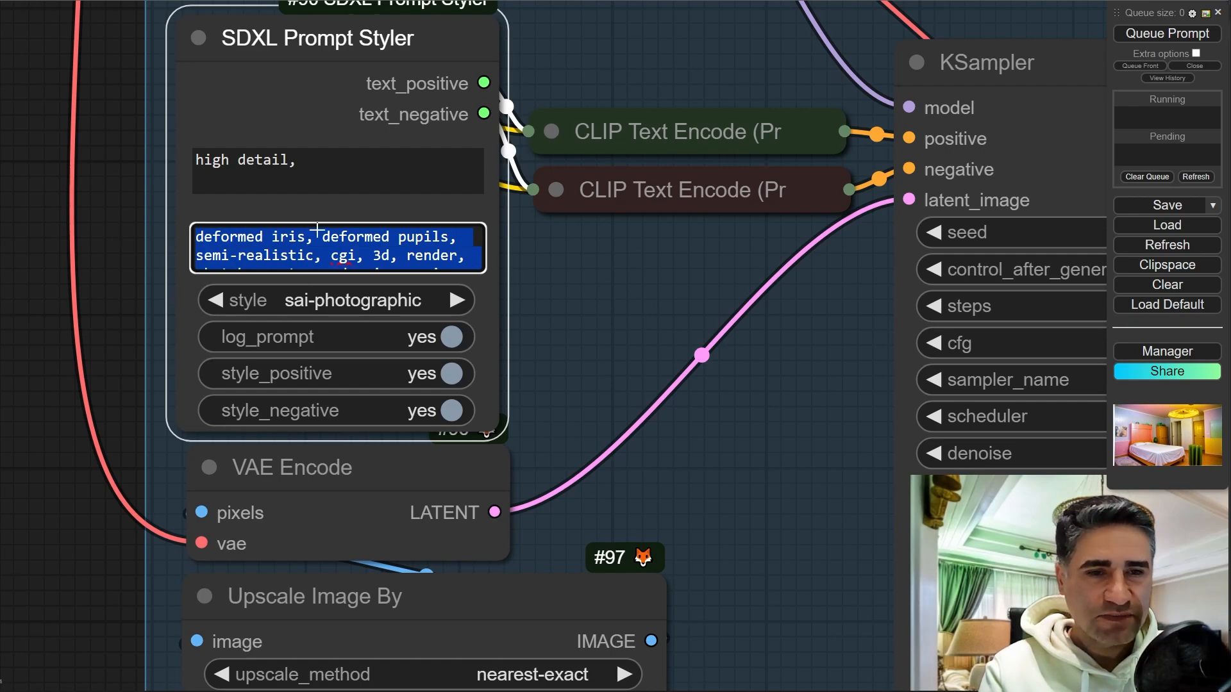
drag(155, 186, 96, 213)
Expand the two CLIP Text Encode nodes in the Upscale group and move the positive one up, clear of the negative one
click(555, 156)
scroll(427, 420, down, 12)
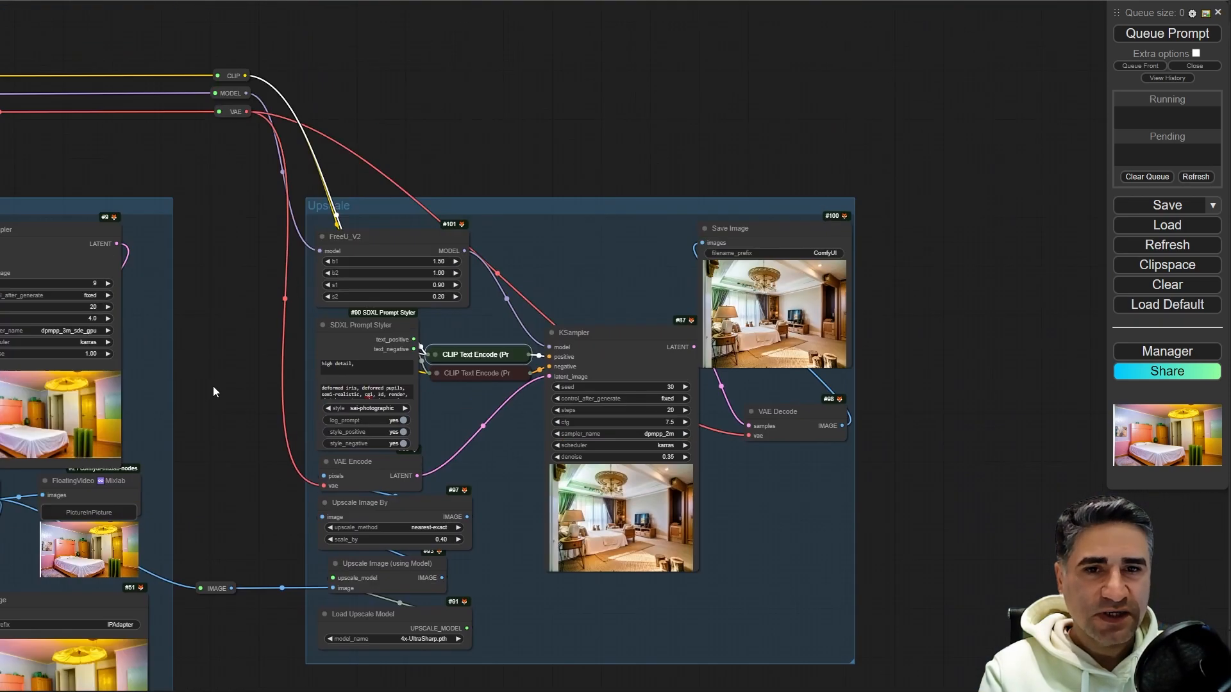
drag(289, 258, 289, 324)
scroll(450, 431, up, 3)
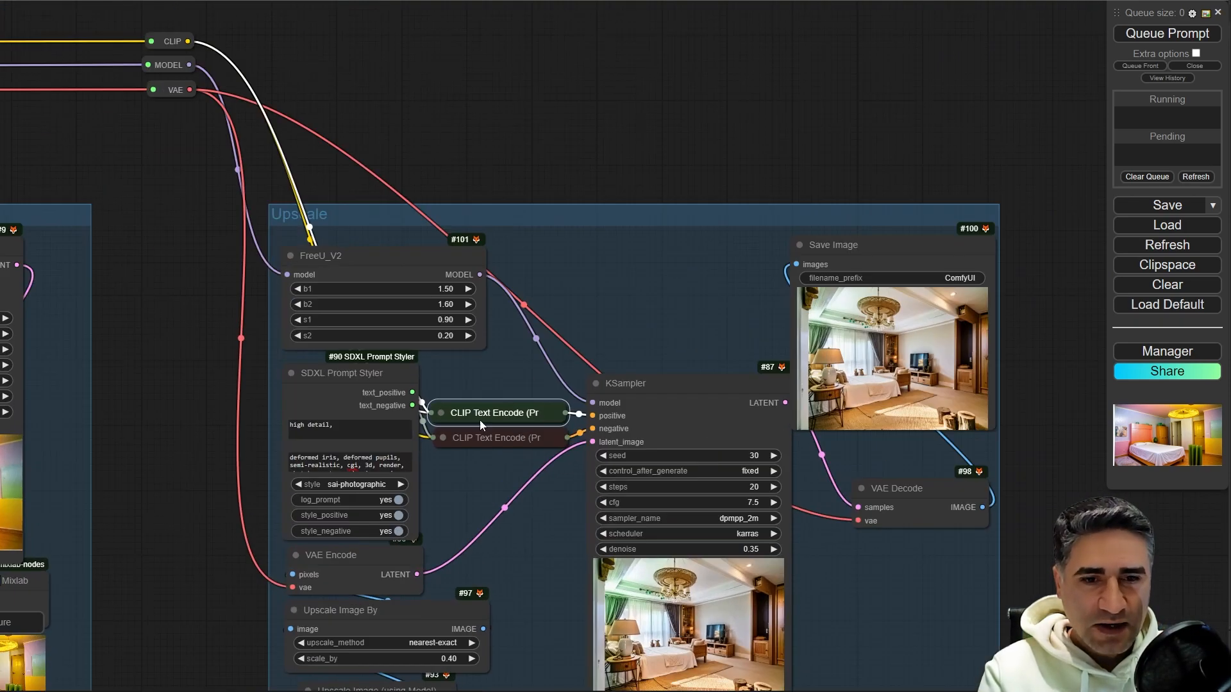
right_click(452, 411)
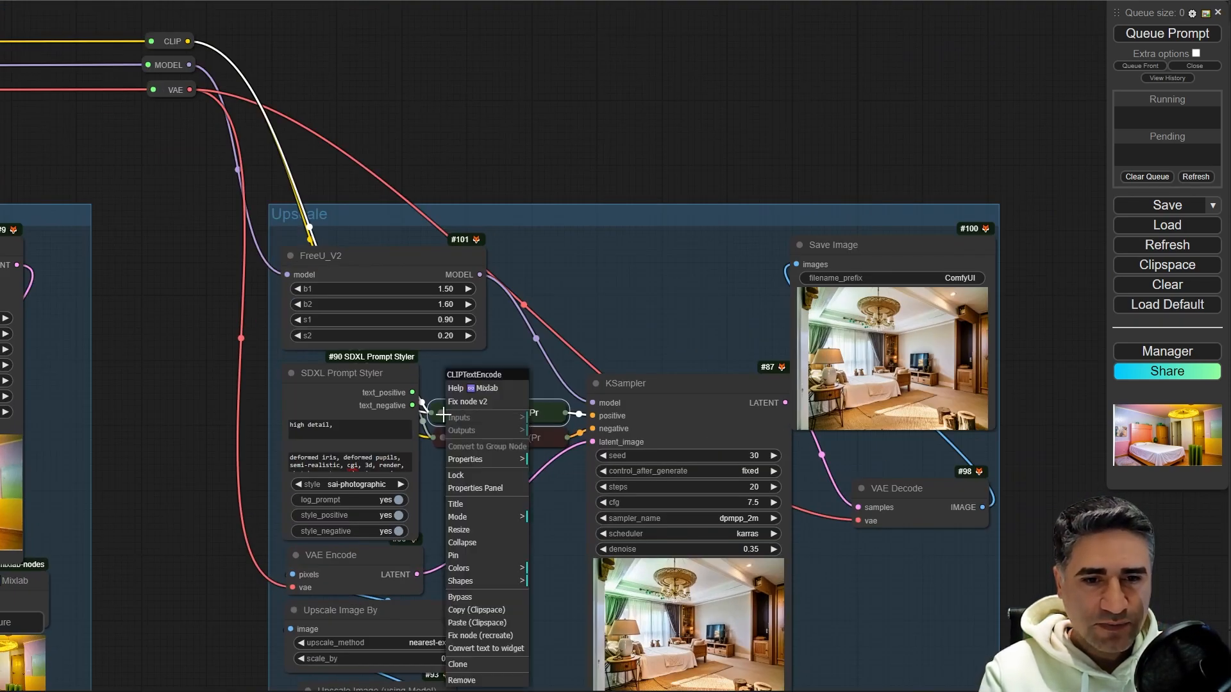
click(442, 414)
drag(454, 419, 455, 378)
click(441, 435)
Collapse the positive and negative CLIP Text Encode nodes in the Upscale group again
scroll(465, 481, up, 5)
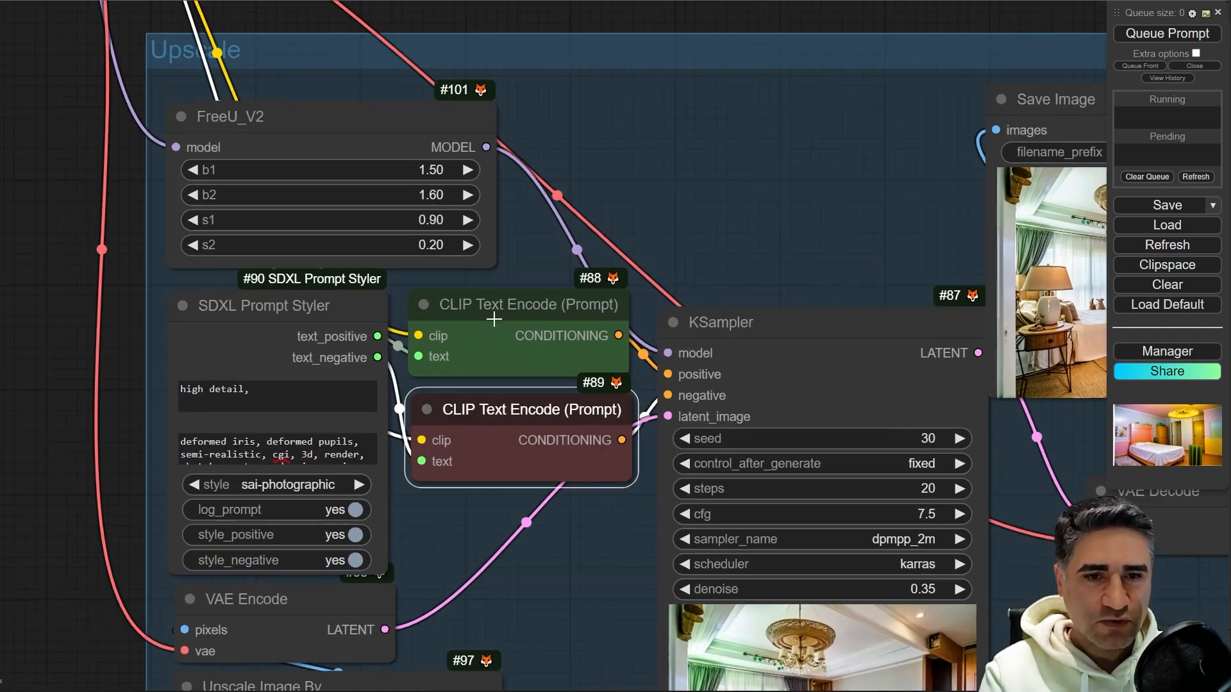
click(427, 410)
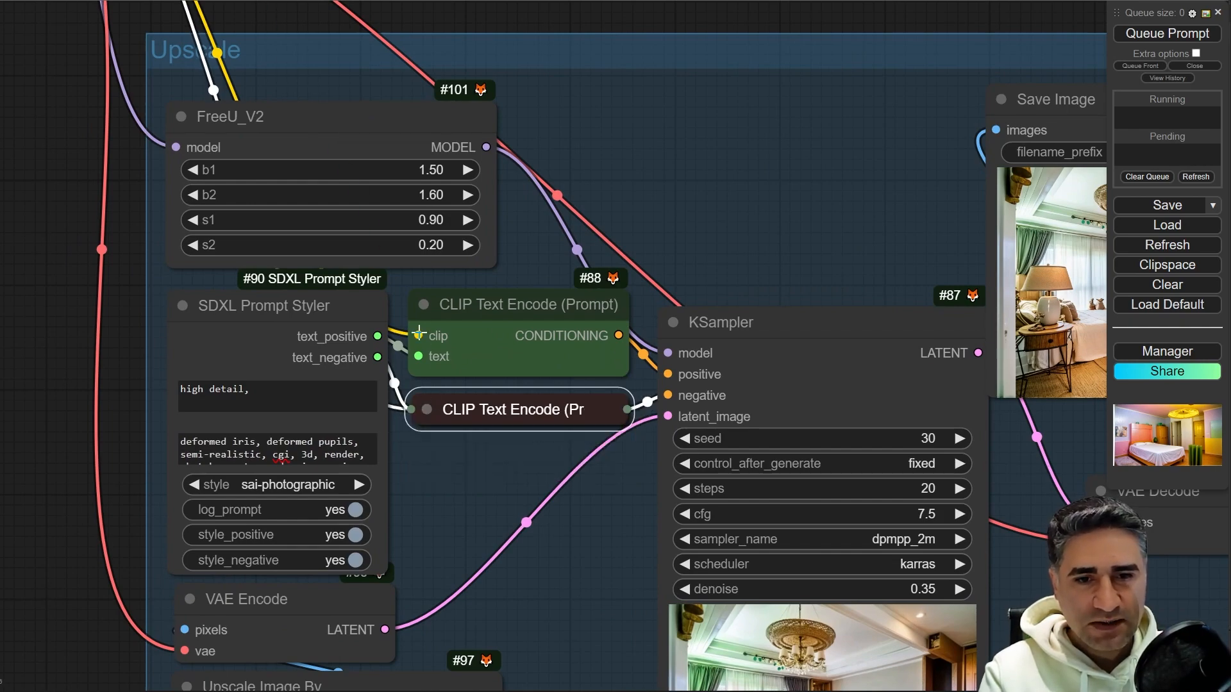
click(421, 309)
Trace the CLIP, MODEL and VAE links from the Load Checkpoint node across the graph to the Upscale group
scroll(177, 296, down, 8)
drag(113, 252, 1182, 310)
drag(105, 146, 602, 87)
scroll(374, 223, up, 5)
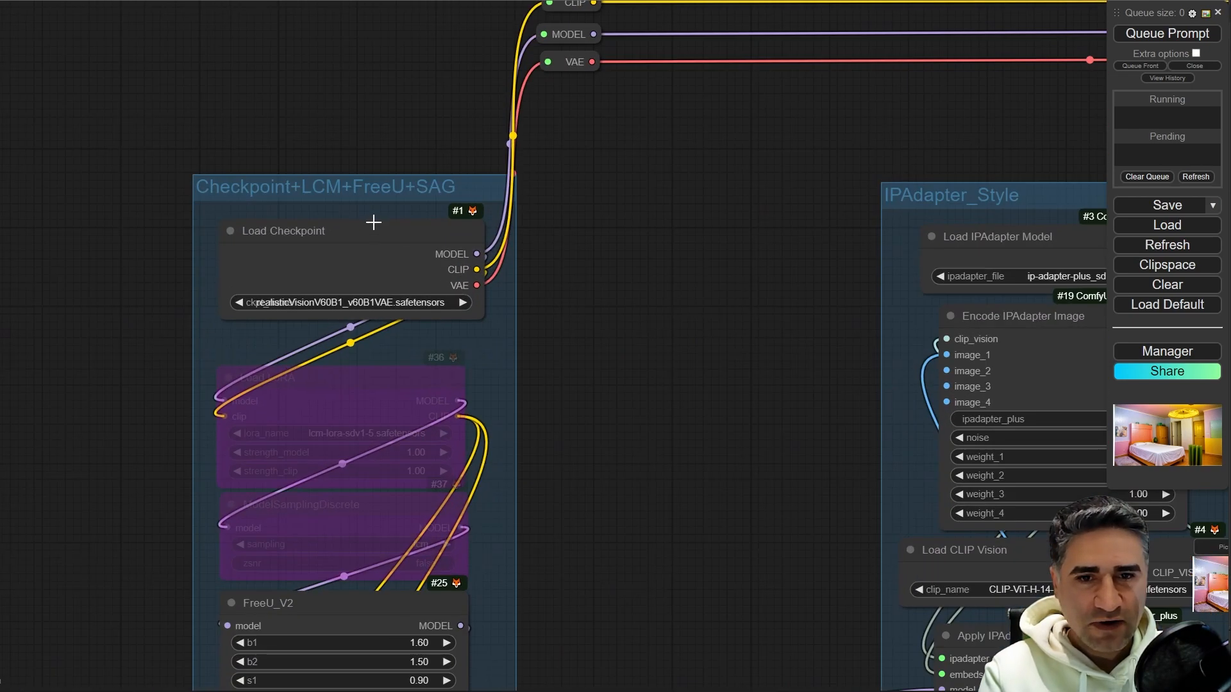
drag(610, 247, 582, 283)
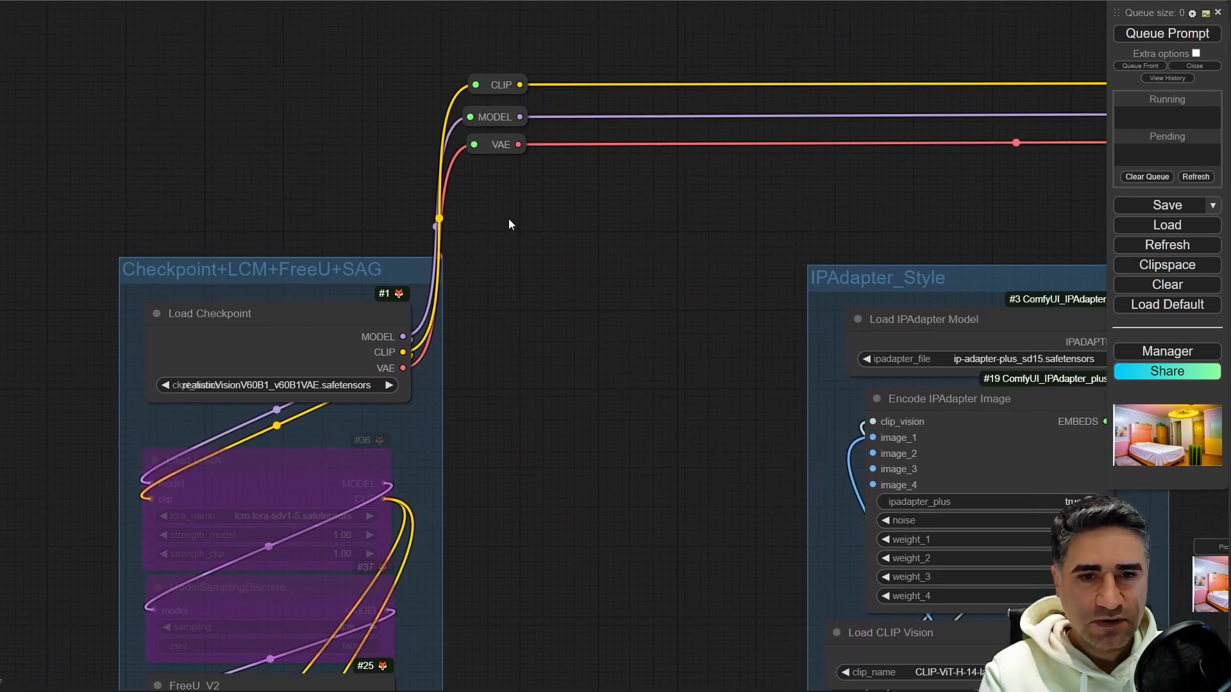
drag(867, 194, 34, 228)
drag(733, 212, 39, 209)
drag(550, 195, 338, 189)
drag(713, 203, 324, 138)
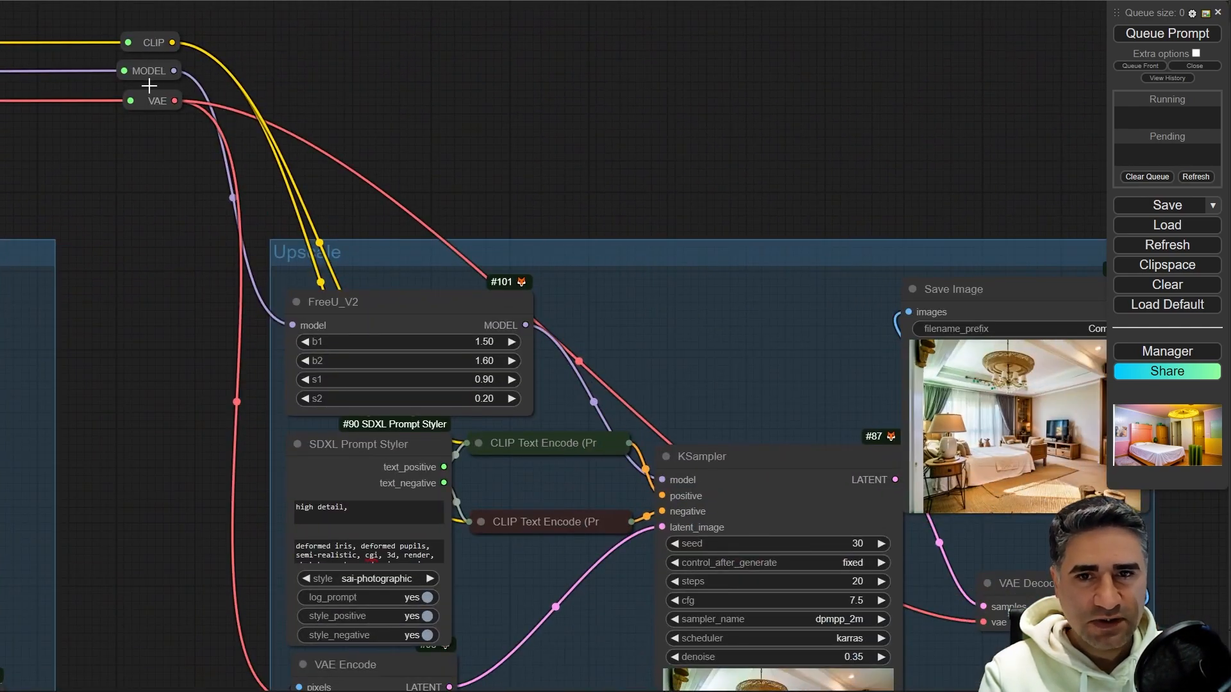
Queue a render with the Upscale group enabled and examine its Load Upscale Model and Upscale Image By settings
drag(191, 433, 204, 78)
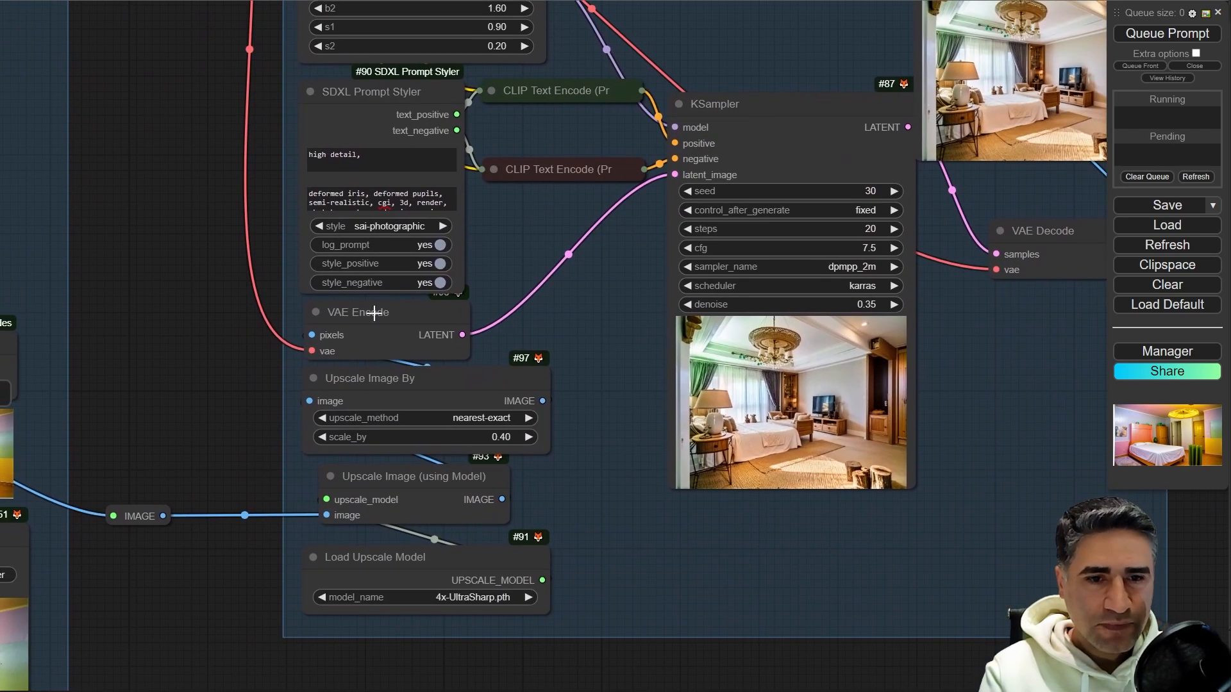
drag(223, 380, 215, 255)
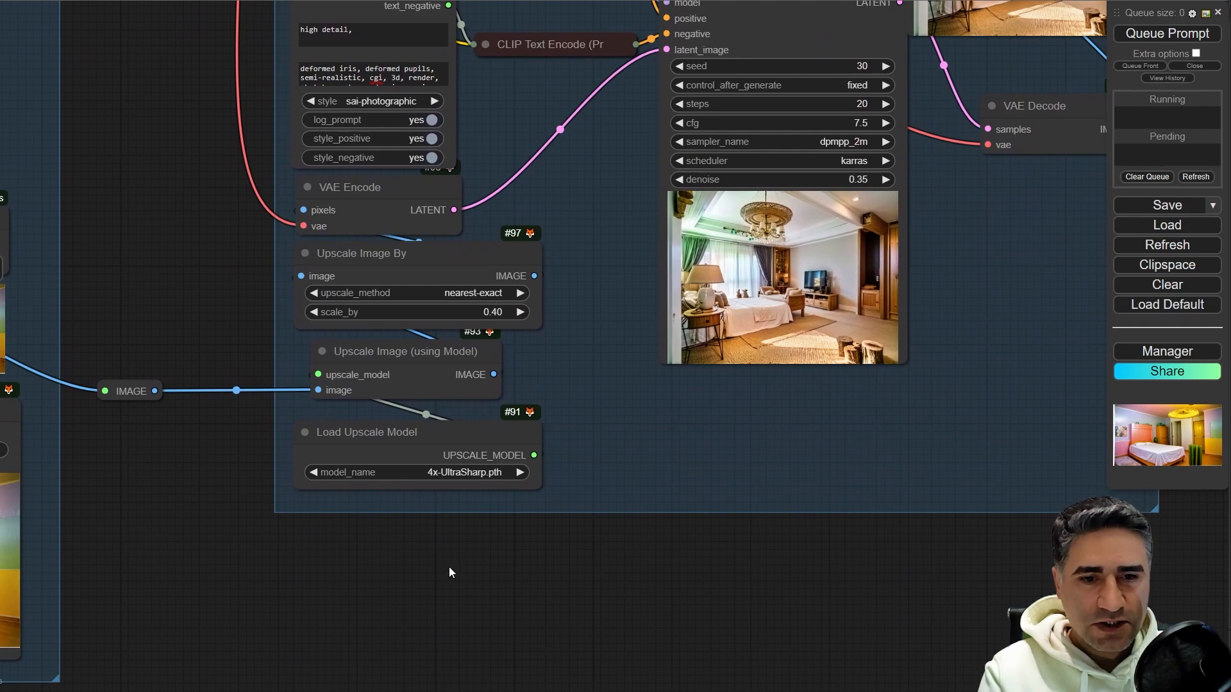
scroll(410, 499, up, 5)
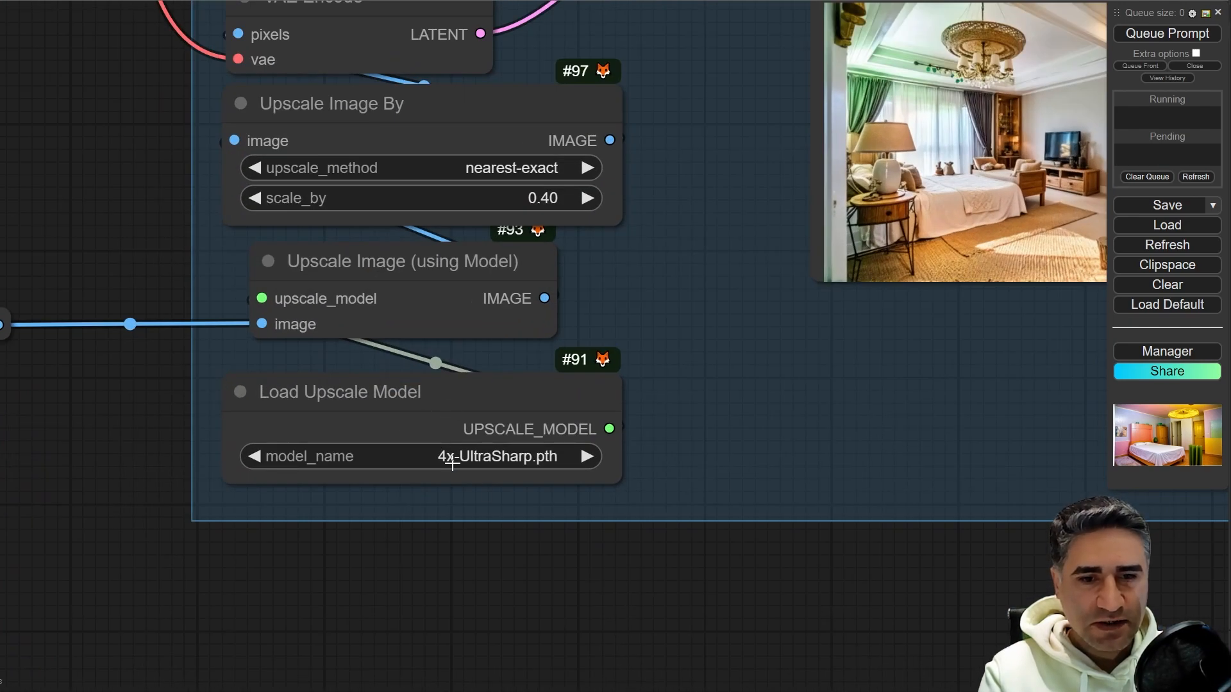
scroll(454, 474, up, 3)
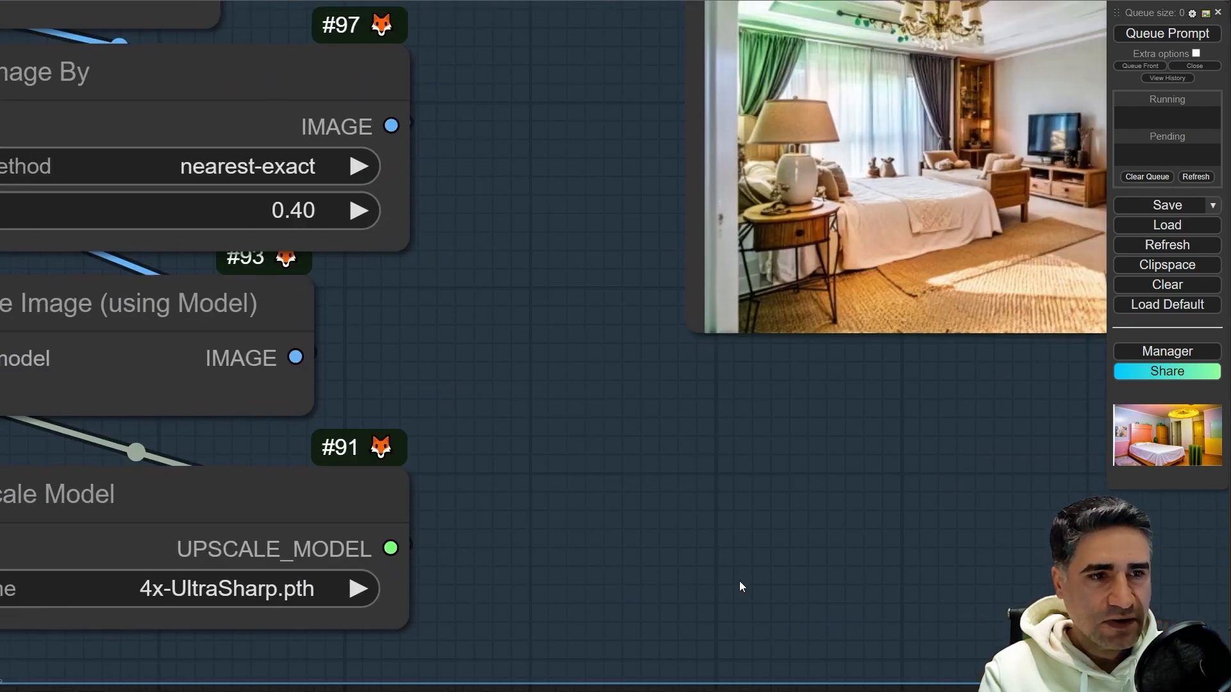
click(1170, 35)
scroll(281, 469, down, 3)
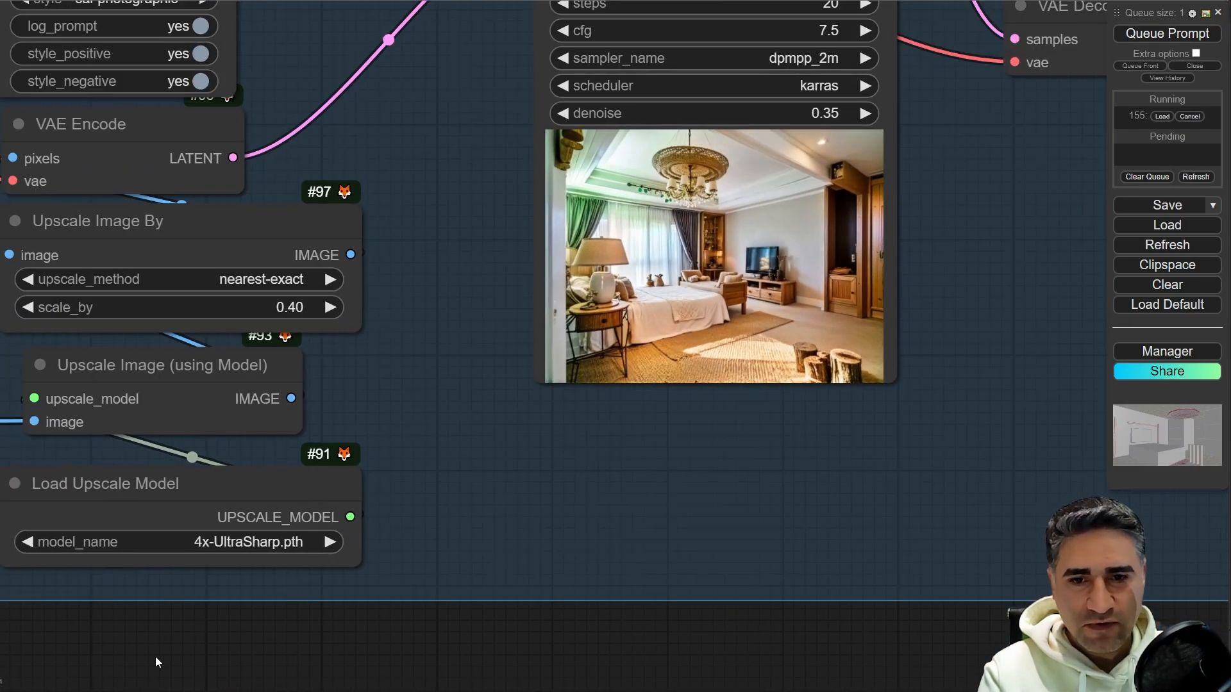
drag(160, 641, 471, 633)
scroll(594, 616, up, 5)
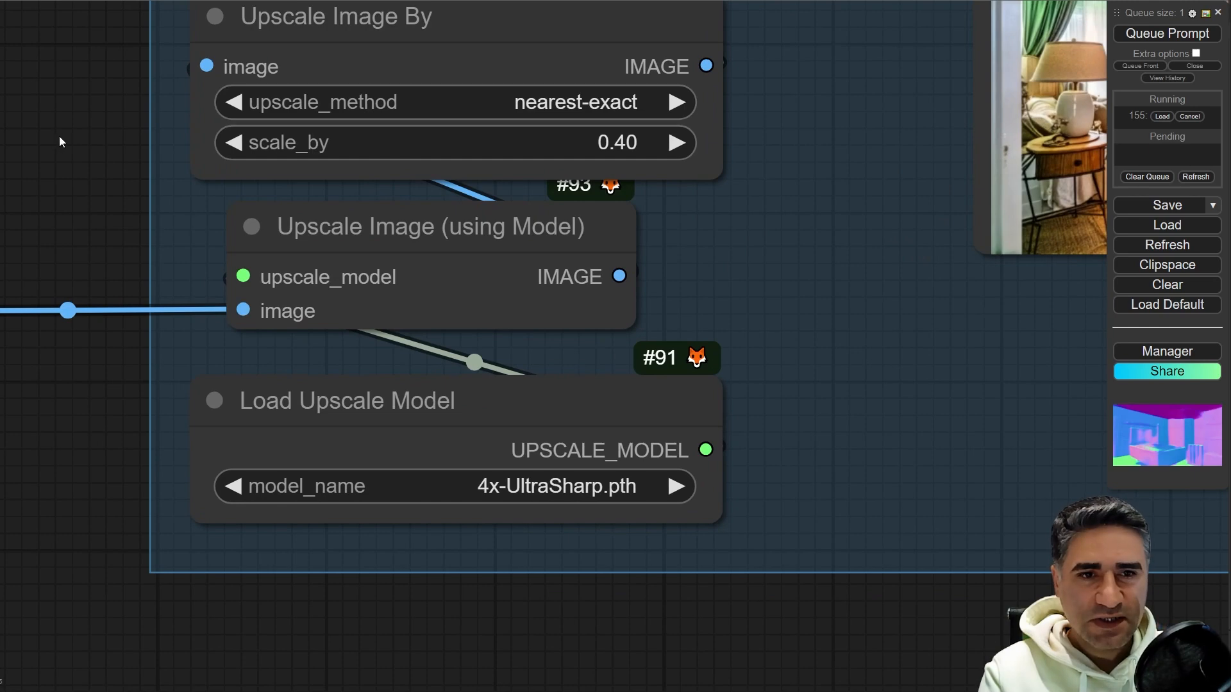
drag(55, 137, 41, 322)
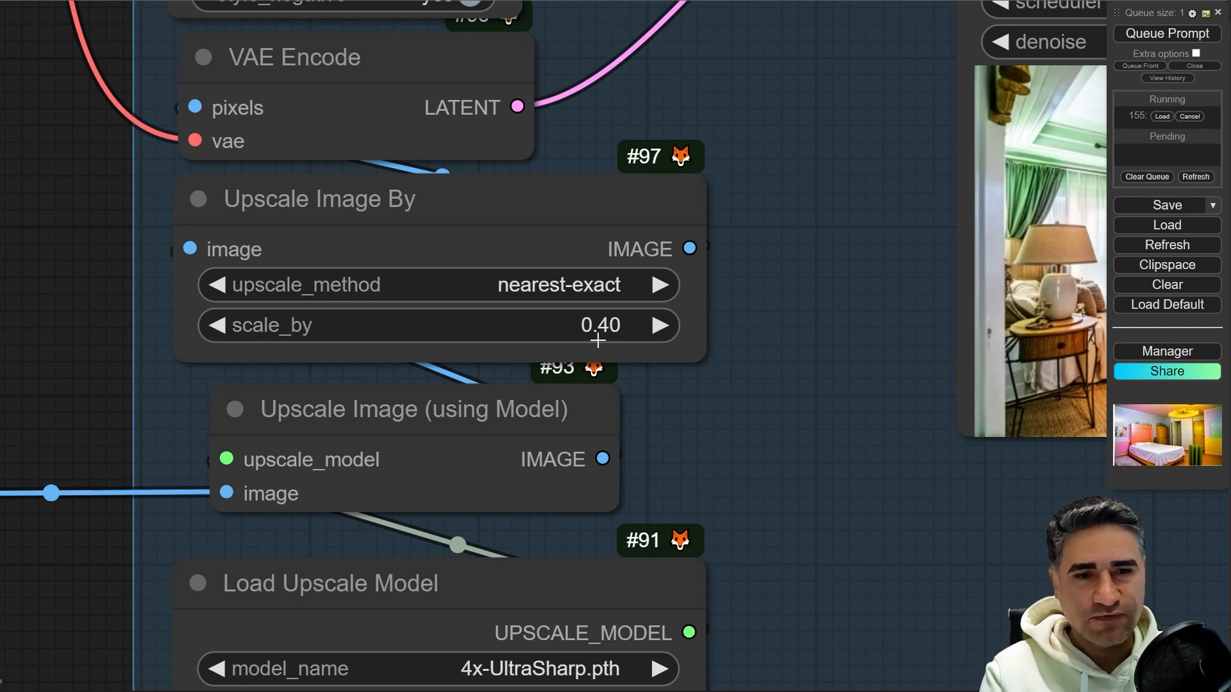
scroll(572, 334, down, 8)
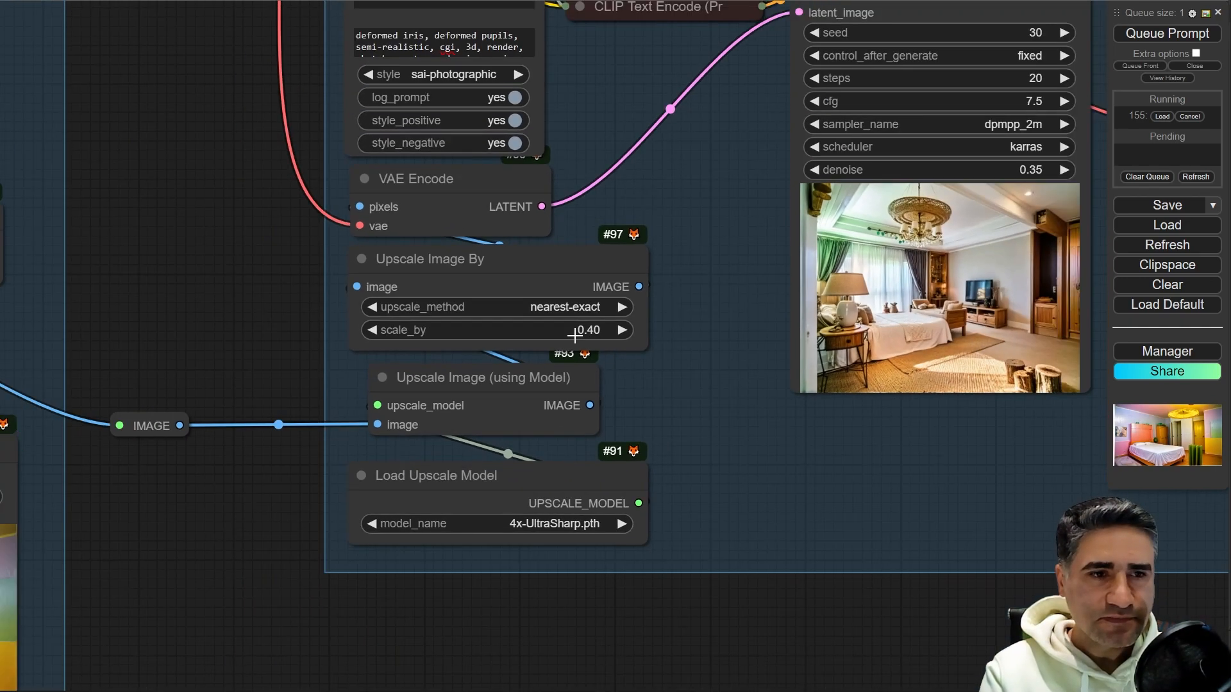
Check the denoise setting of the Upscale group's KSampler and inspect its preview of the running render
drag(785, 560, 432, 691)
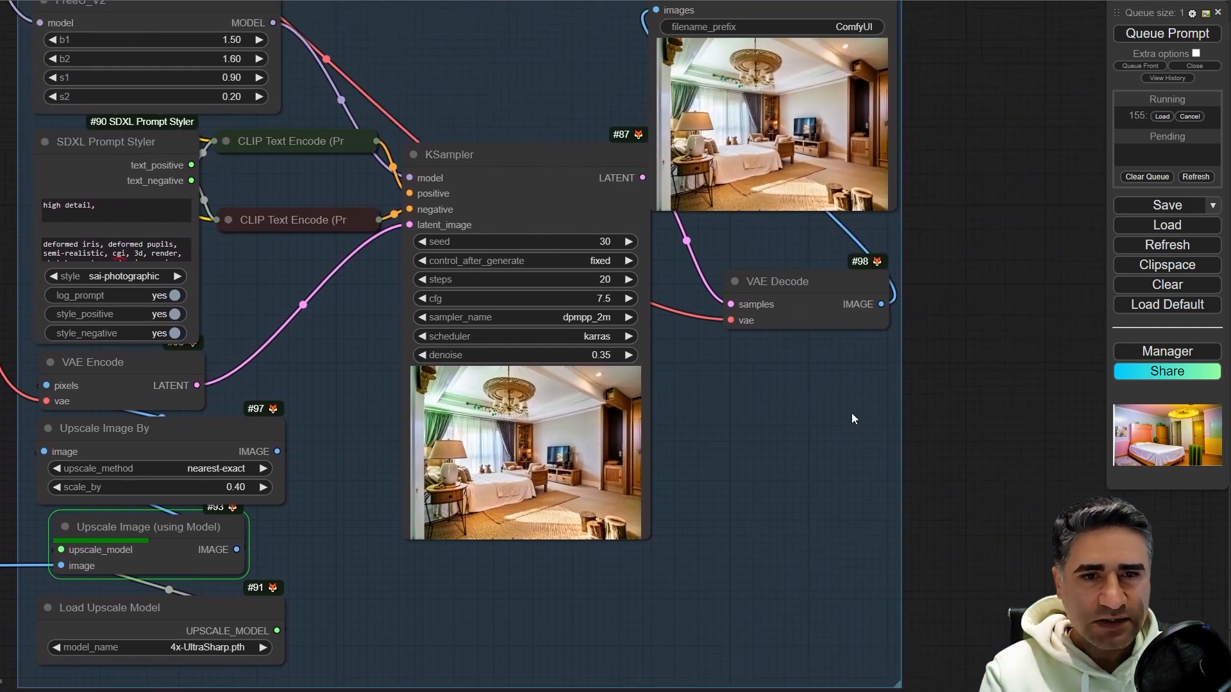
scroll(541, 193, up, 7)
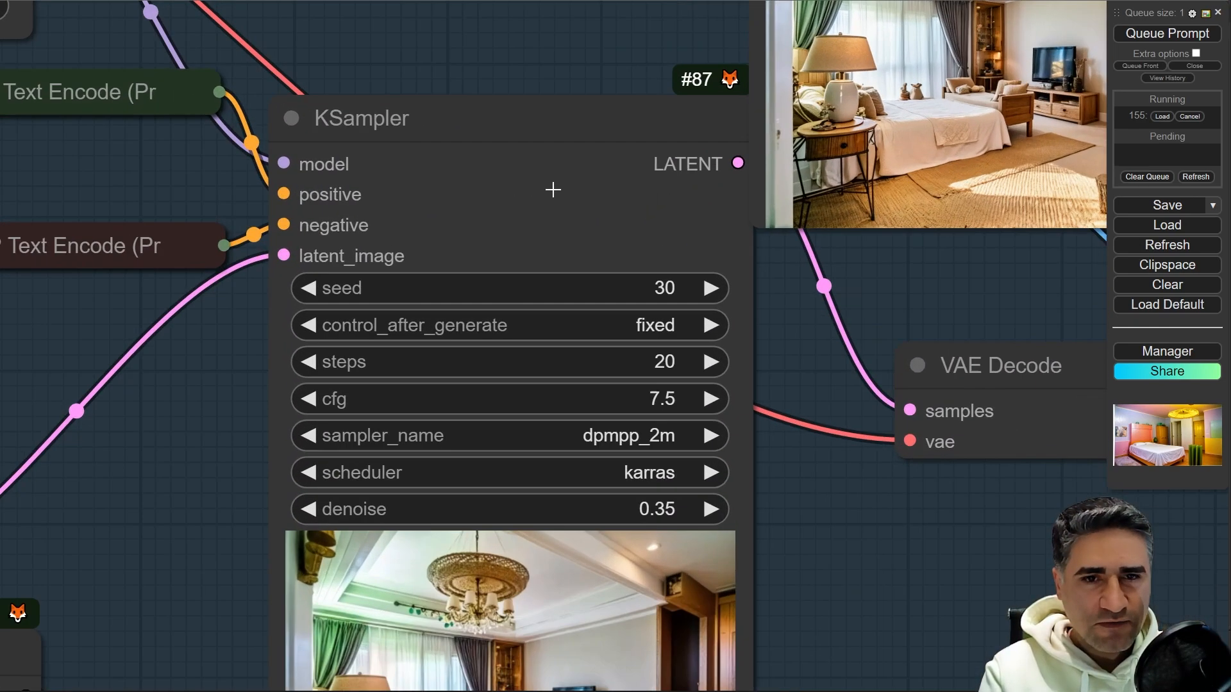
drag(926, 608, 897, 337)
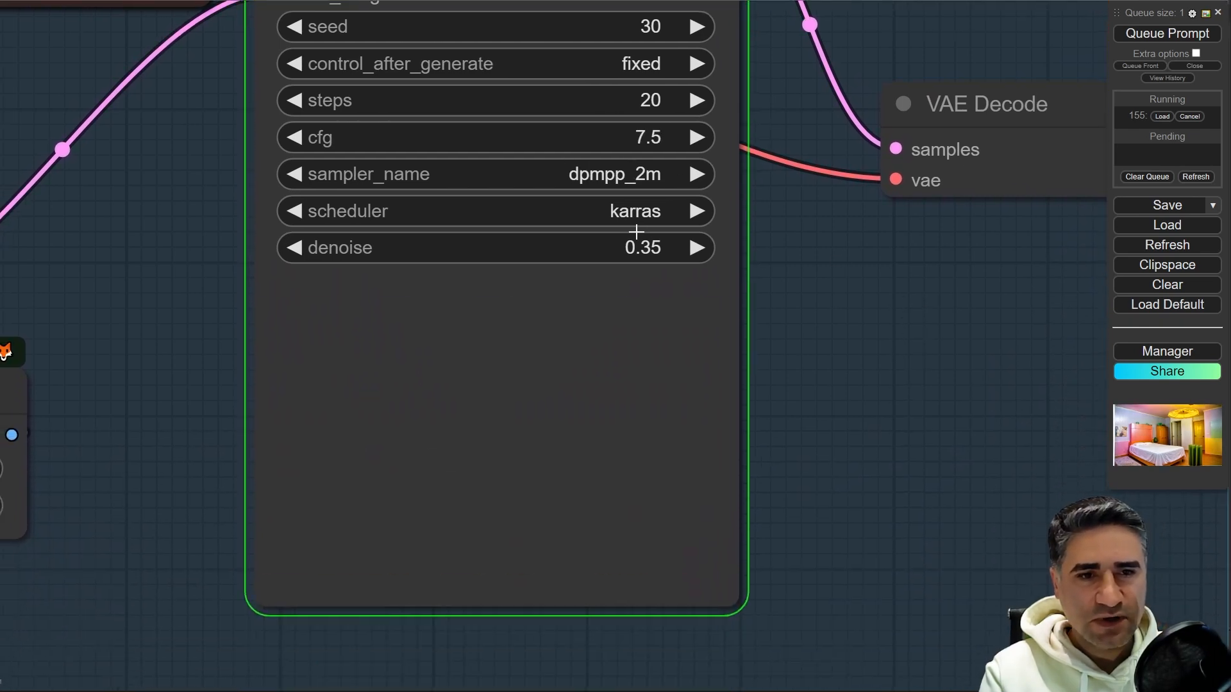
scroll(560, 610, up, 5)
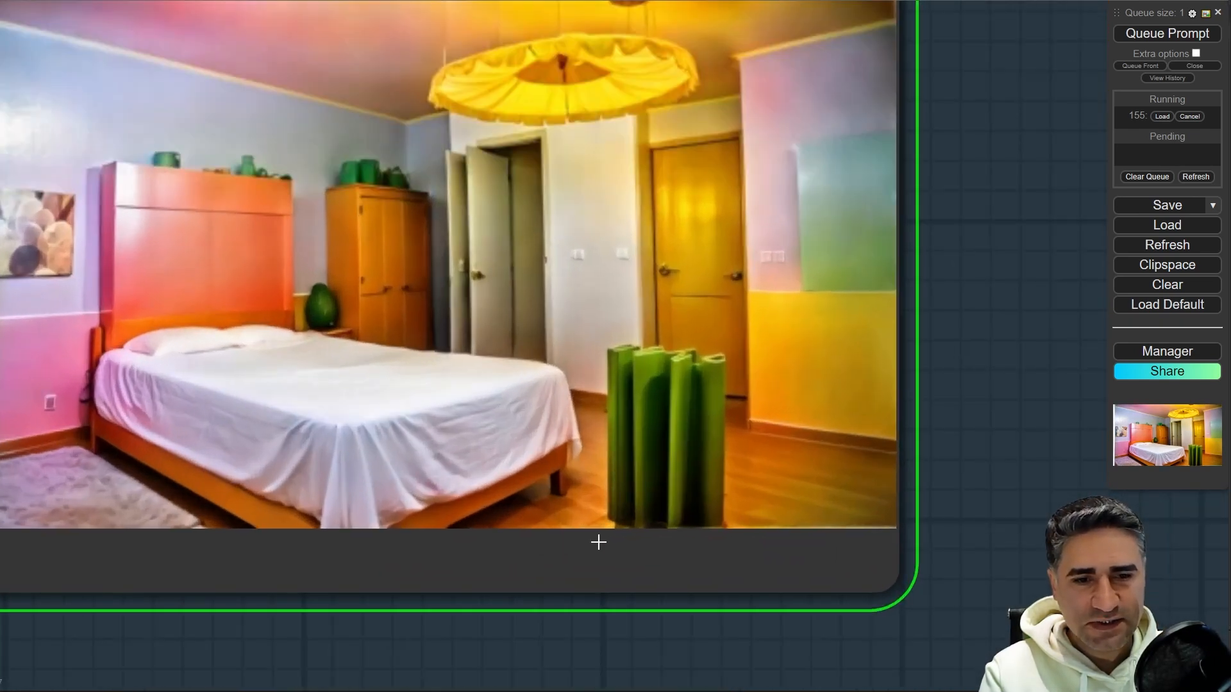
Examine the Upscale group's KSampler progress and its Upscale Image By and Load Upscale Model settings during the render
scroll(893, 453, down, 7)
drag(1038, 243, 657, 497)
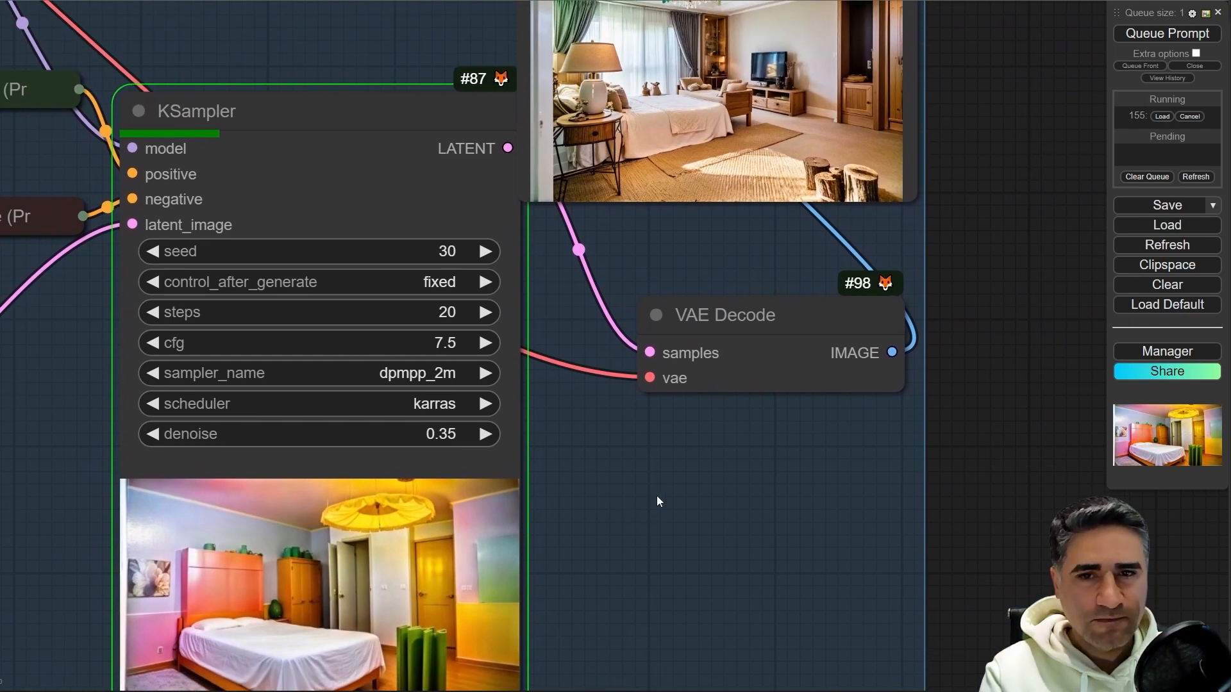
scroll(657, 497, down, 4)
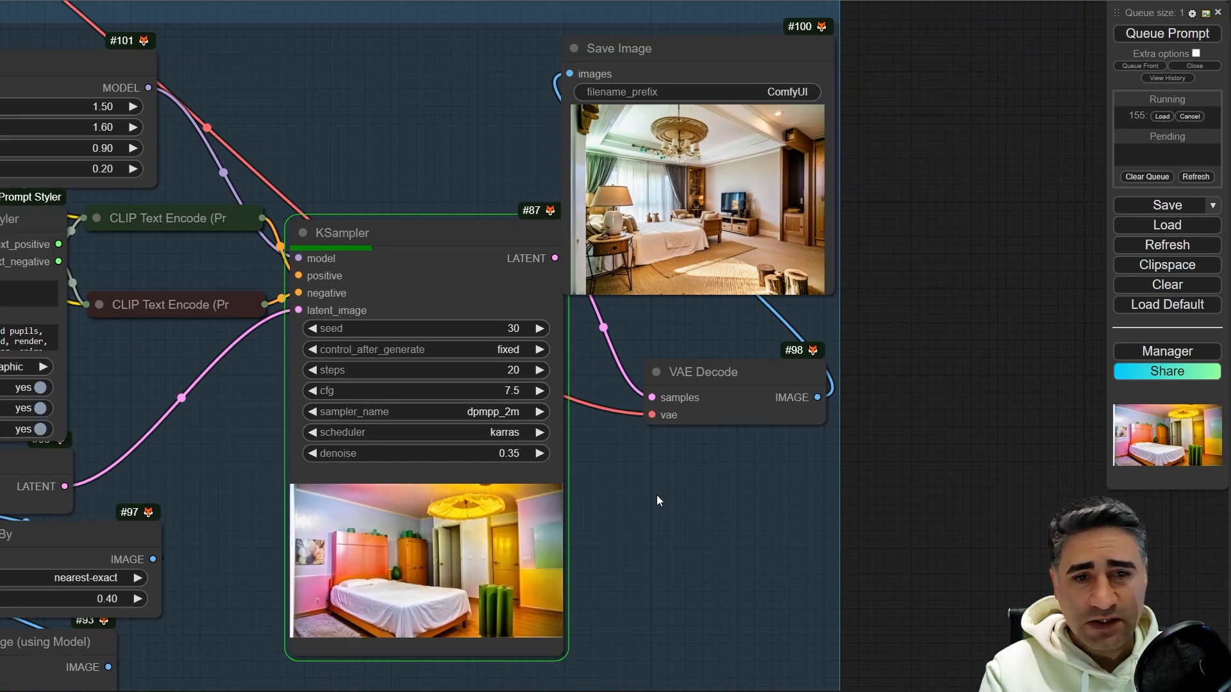
drag(207, 535, 442, 264)
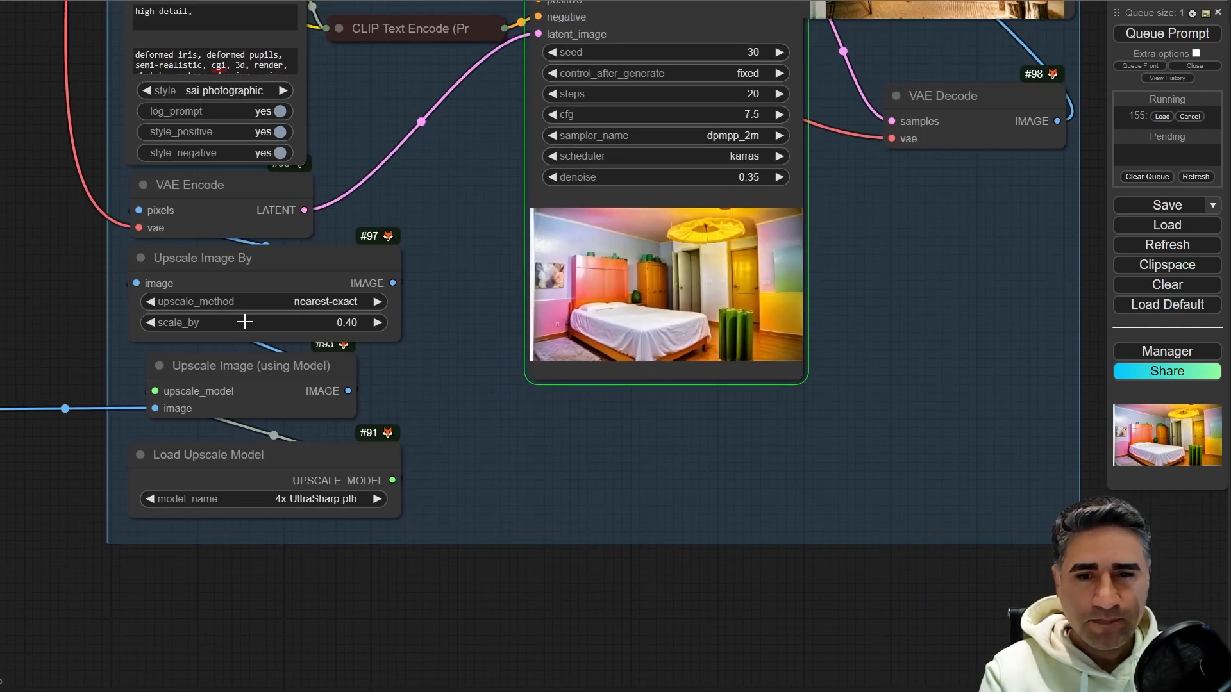
scroll(204, 318, up, 6)
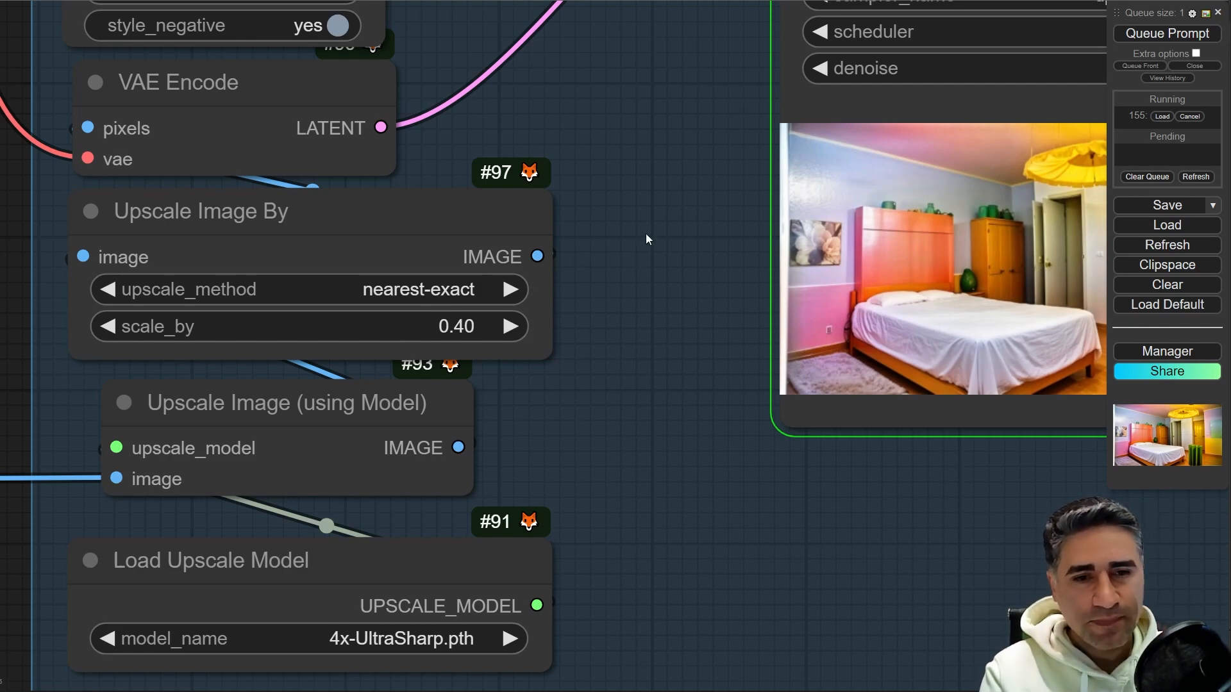
drag(650, 235, 72, 420)
drag(1050, 332, 436, 519)
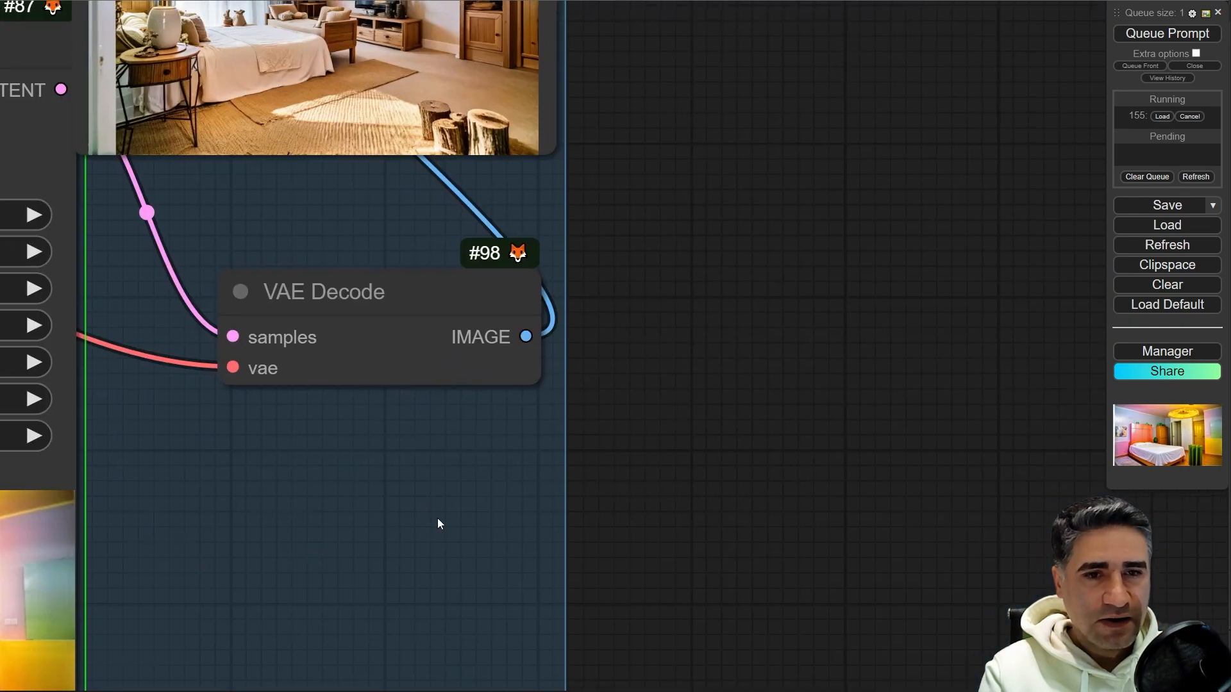
scroll(437, 519, down, 4)
drag(337, 498, 621, 405)
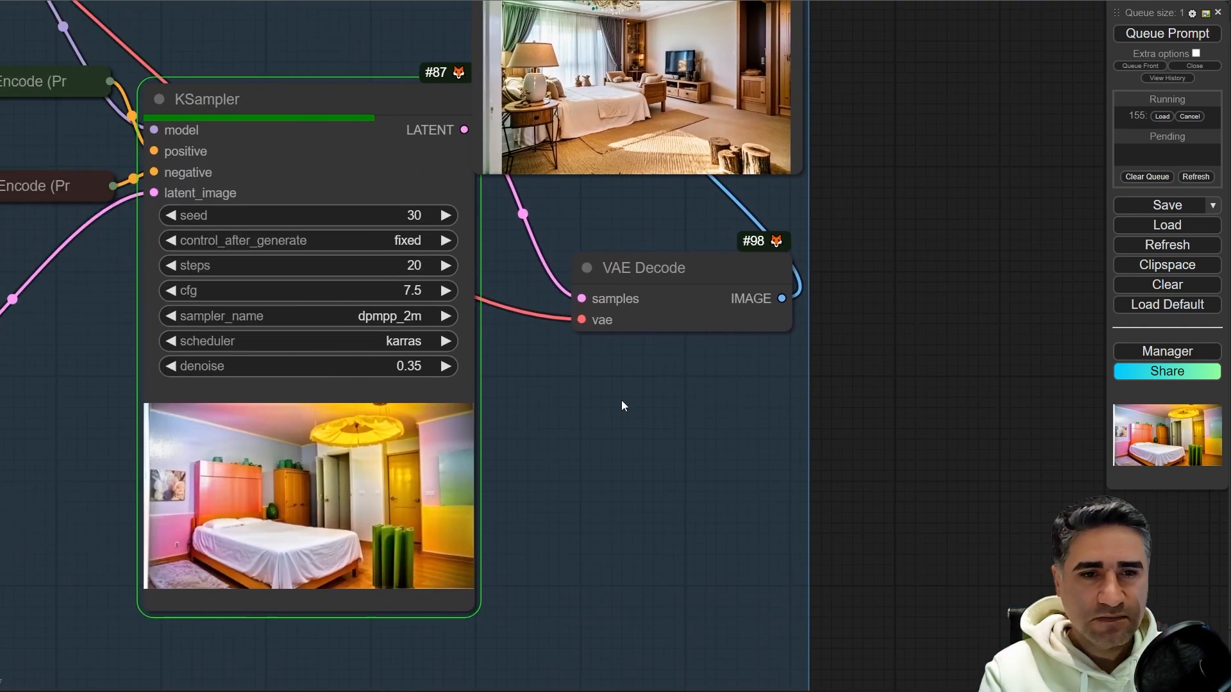
scroll(622, 400, down, 6)
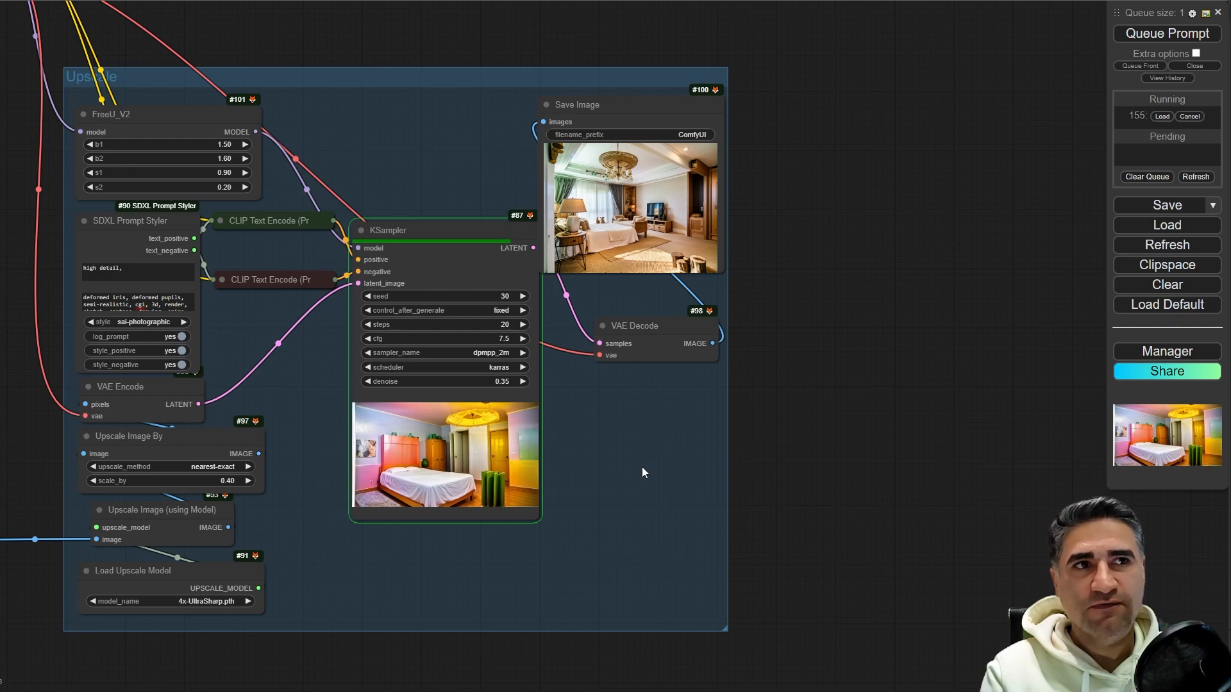
Review the Line, Normal and Depth ControlNet groups, checking the strength and model of the depth one
drag(405, 628, 965, 168)
drag(454, 498, 1114, 276)
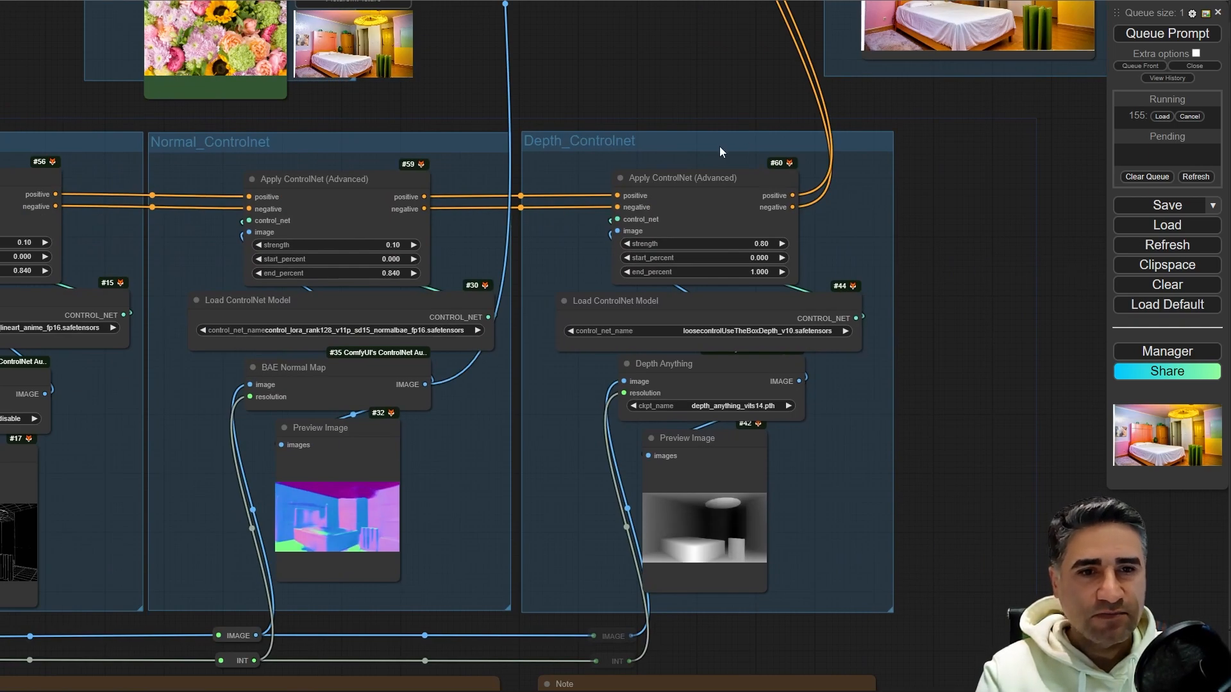
drag(285, 114, 564, 131)
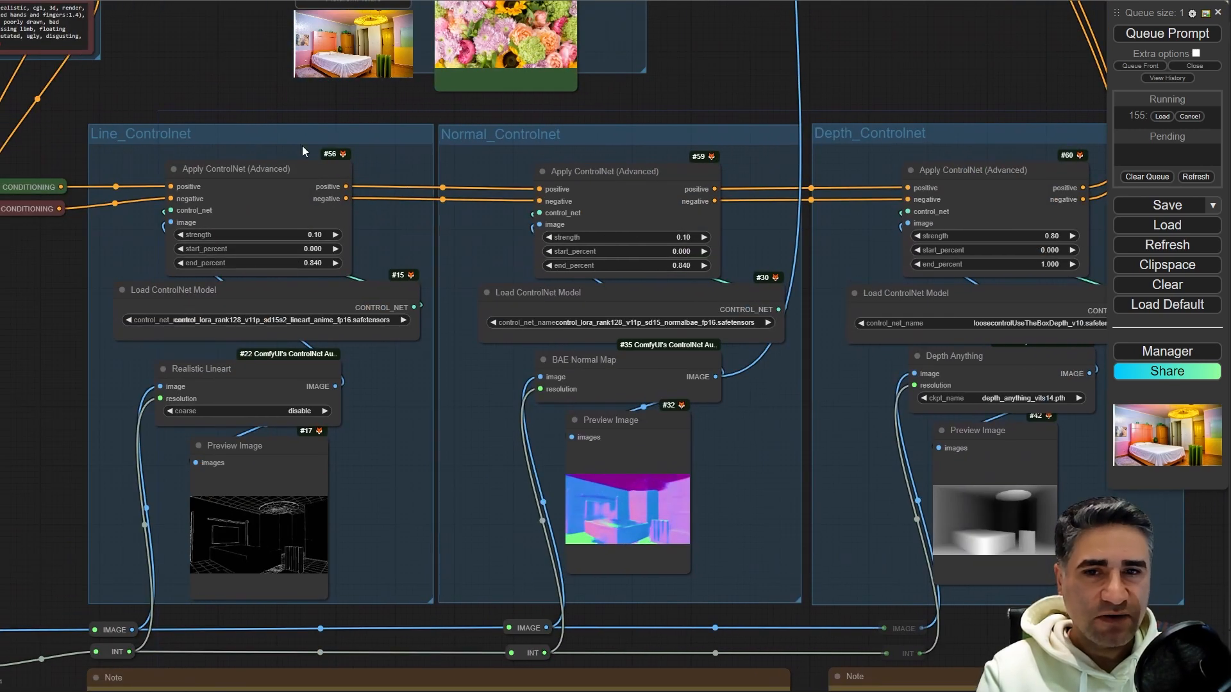
drag(882, 66, 706, 106)
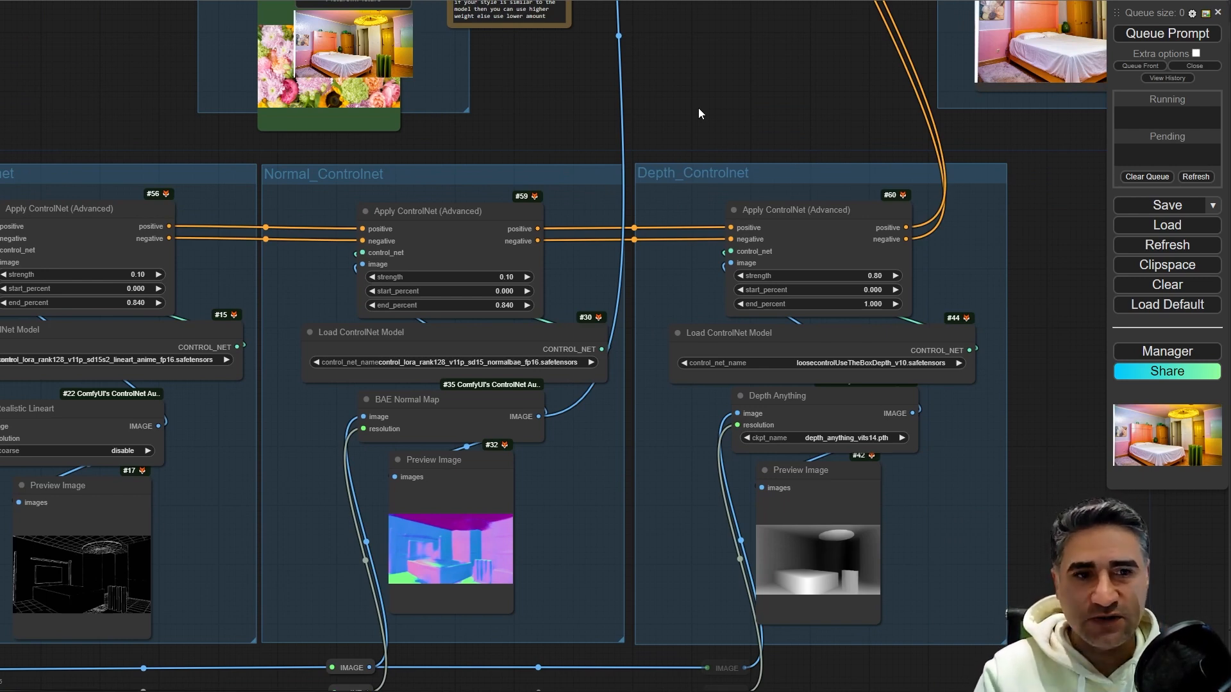
drag(707, 99, 619, 80)
scroll(744, 174, up, 6)
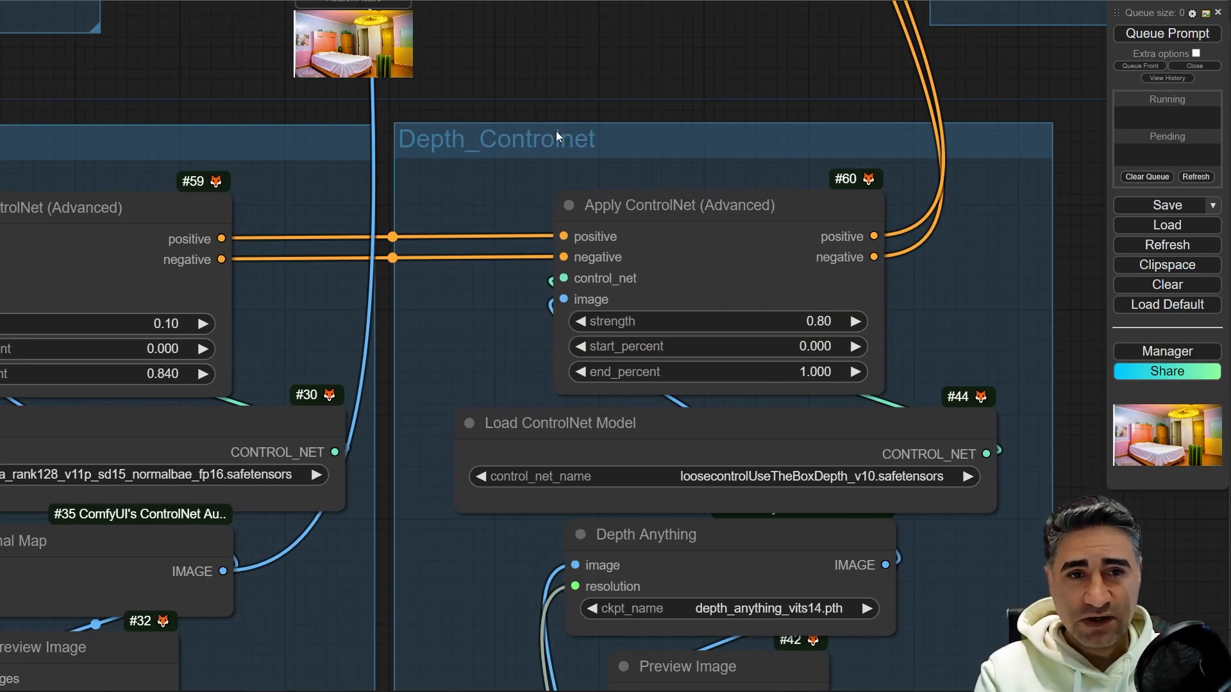
drag(1091, 340, 824, 236)
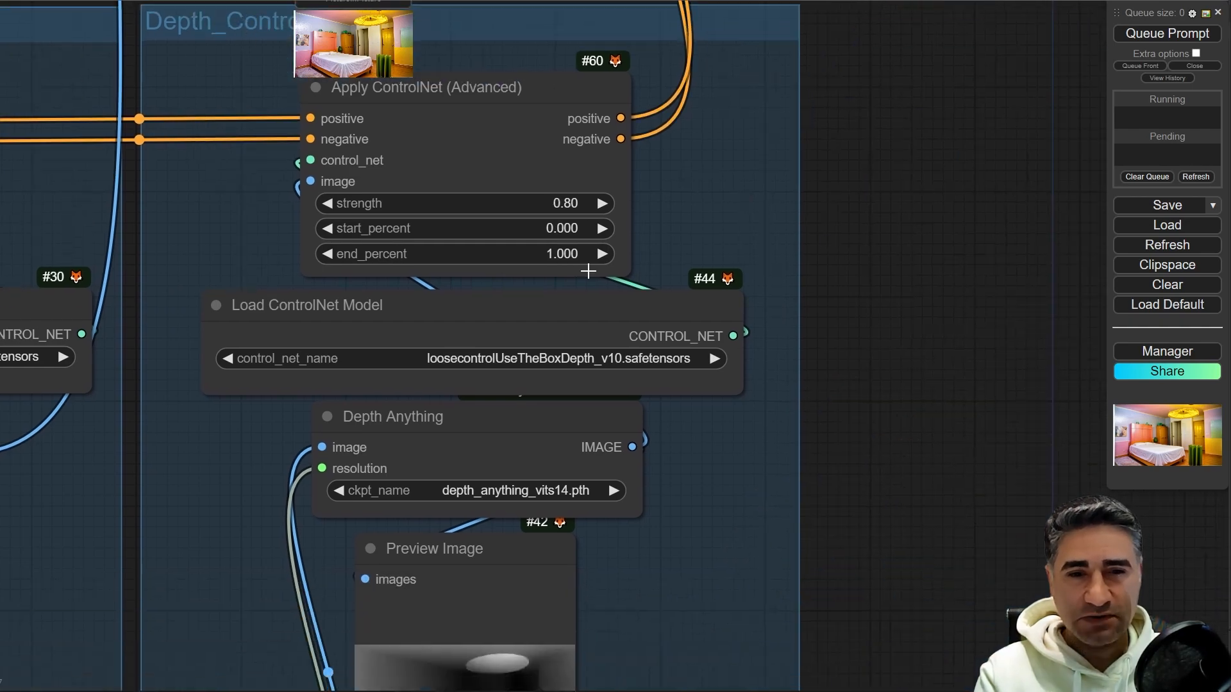
Inspect the finished upscaled bedroom render in the Upscale group's Save Image node at large size
scroll(728, 267, down, 10)
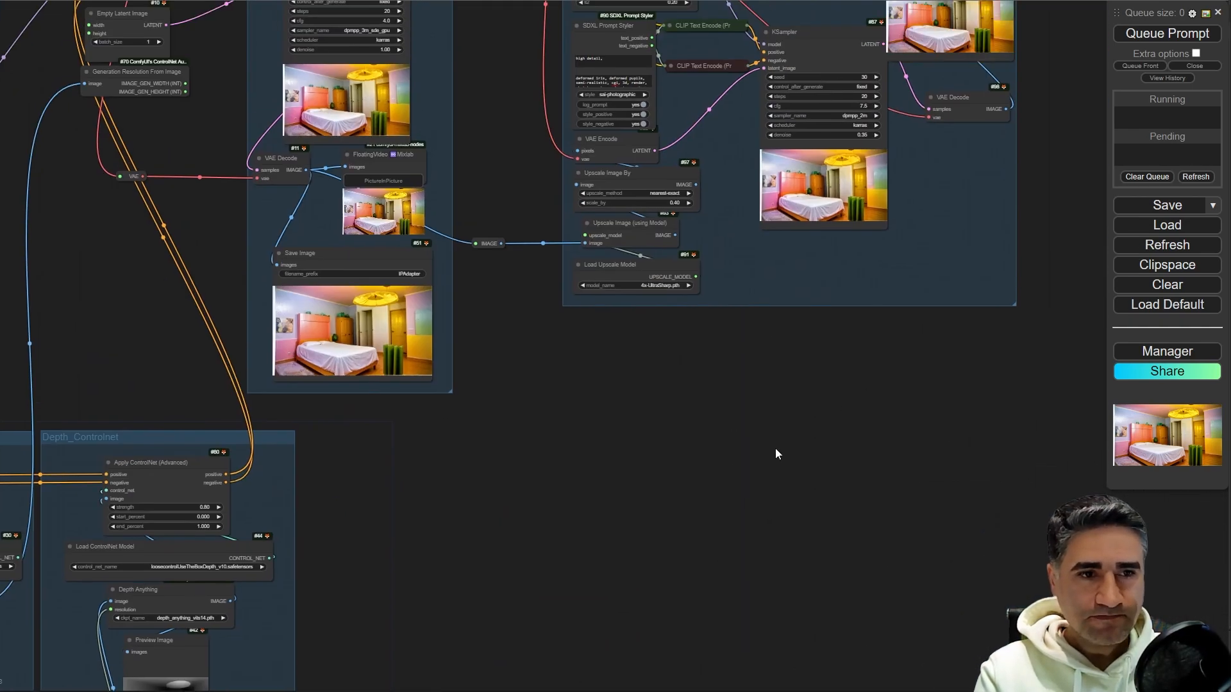
scroll(764, 282, up, 8)
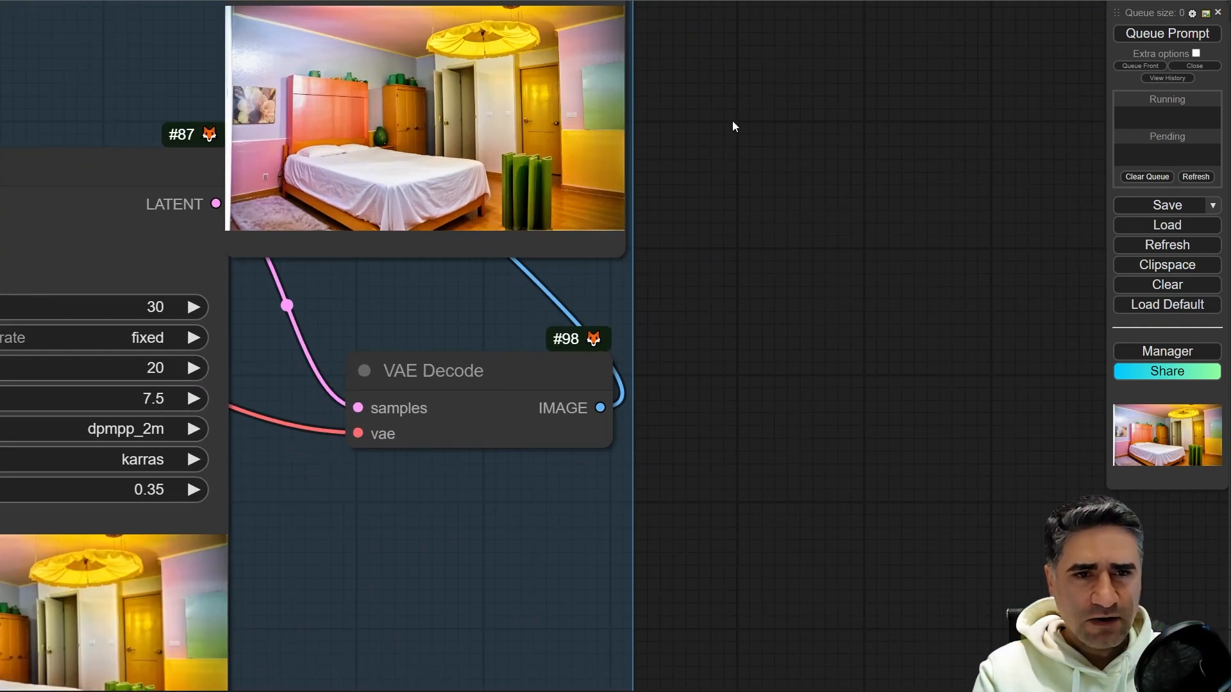
scroll(699, 106, up, 3)
drag(664, 88, 887, 360)
scroll(879, 416, up, 5)
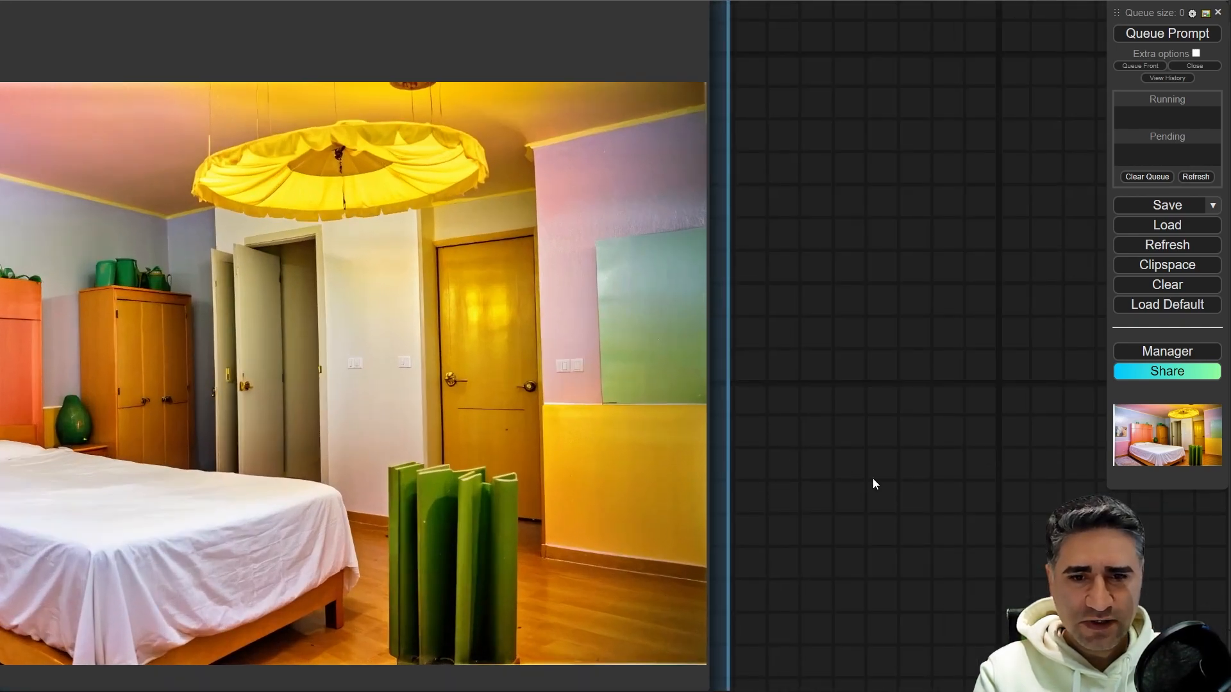
drag(1100, 453, 1065, 514)
scroll(1065, 513, up, 1)
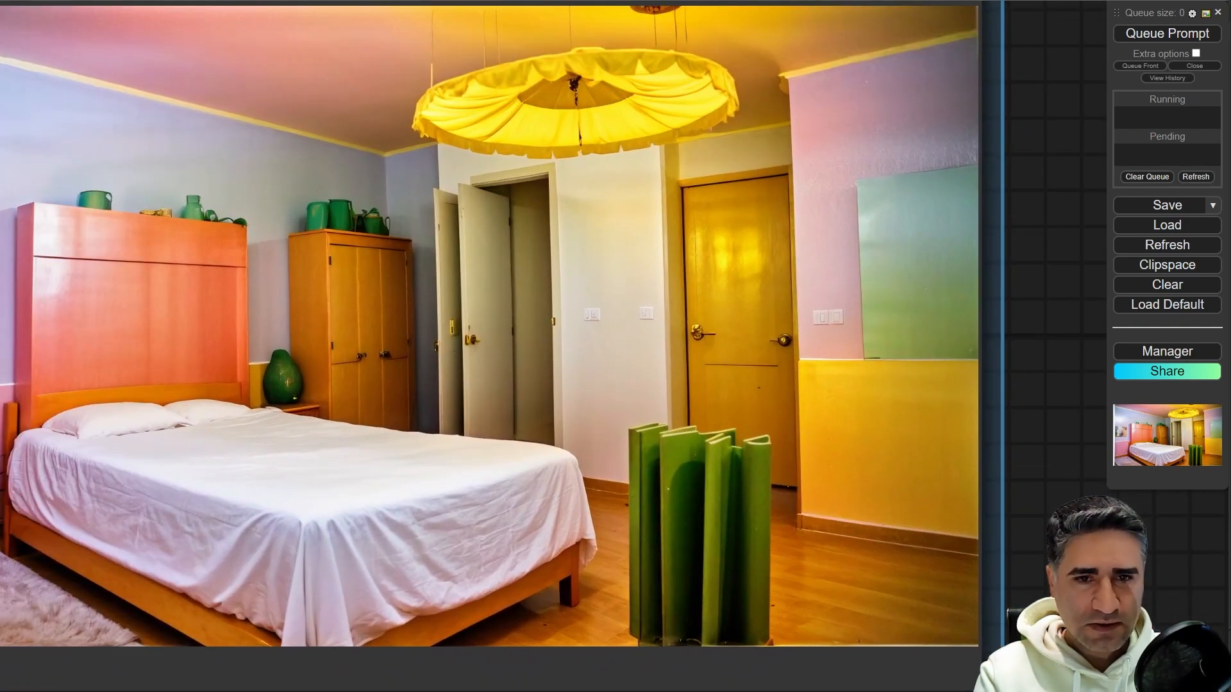
drag(1053, 555, 1175, 598)
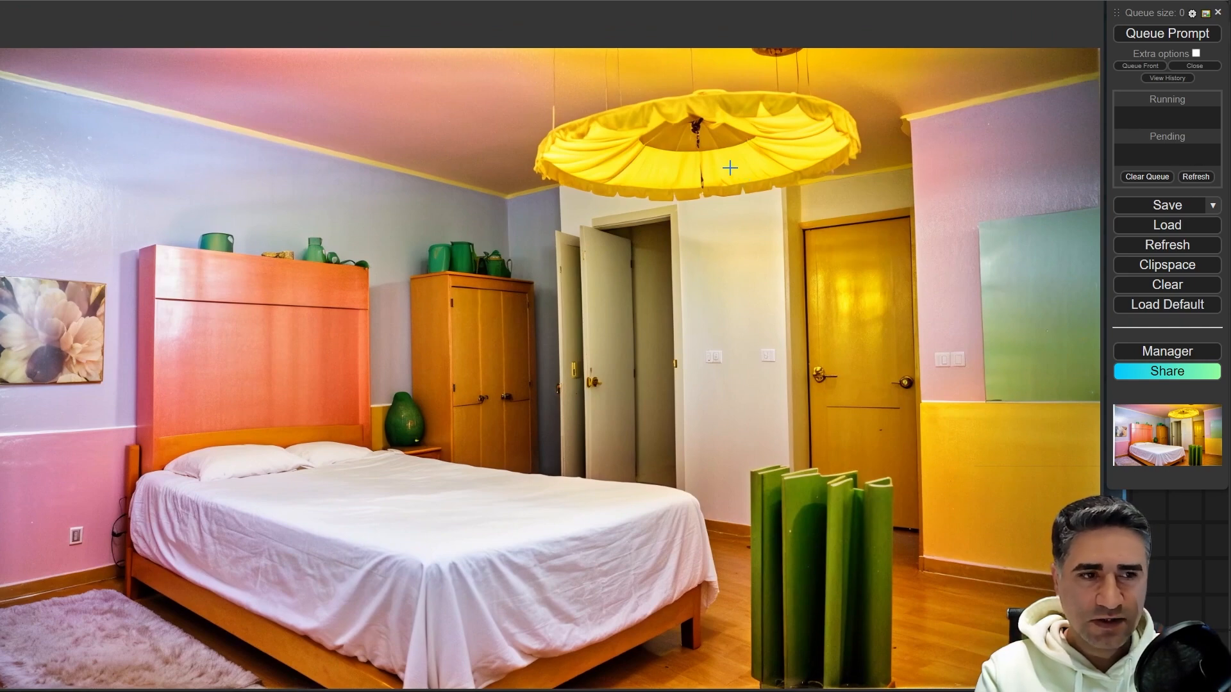
Compare the upscaled result with the first-pass KSampler's preview and sampler settings
scroll(729, 167, down, 18)
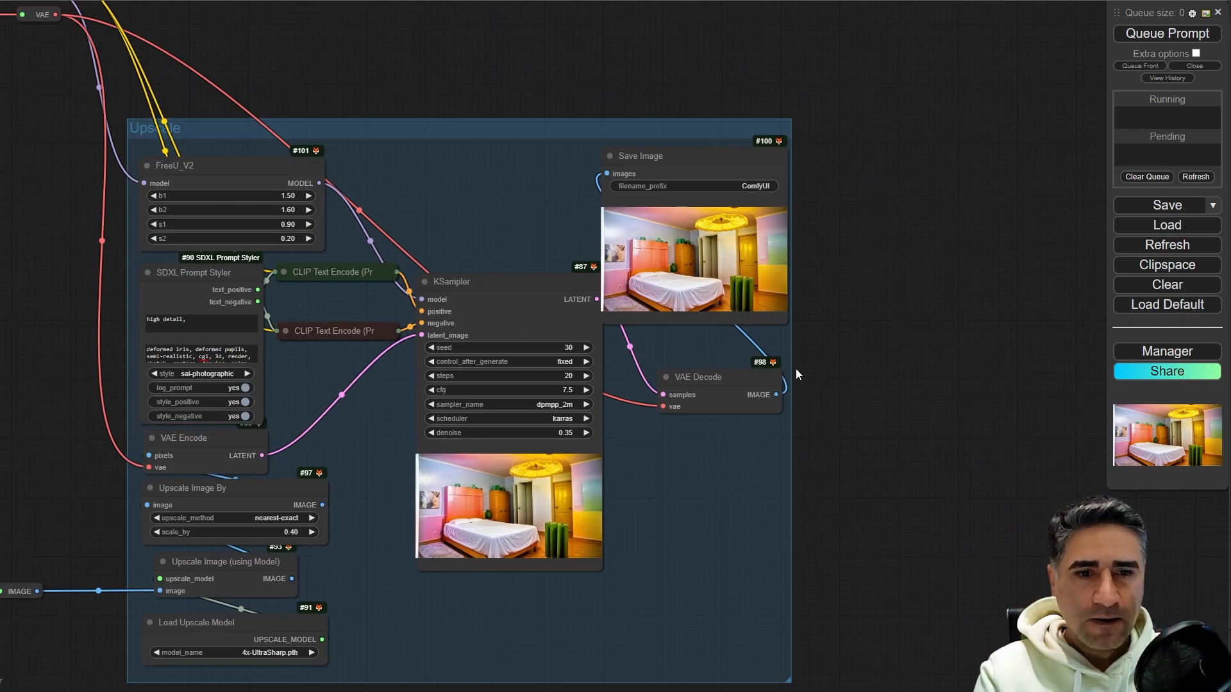
drag(25, 447, 572, 425)
scroll(373, 416, down, 5)
scroll(571, 426, up, 12)
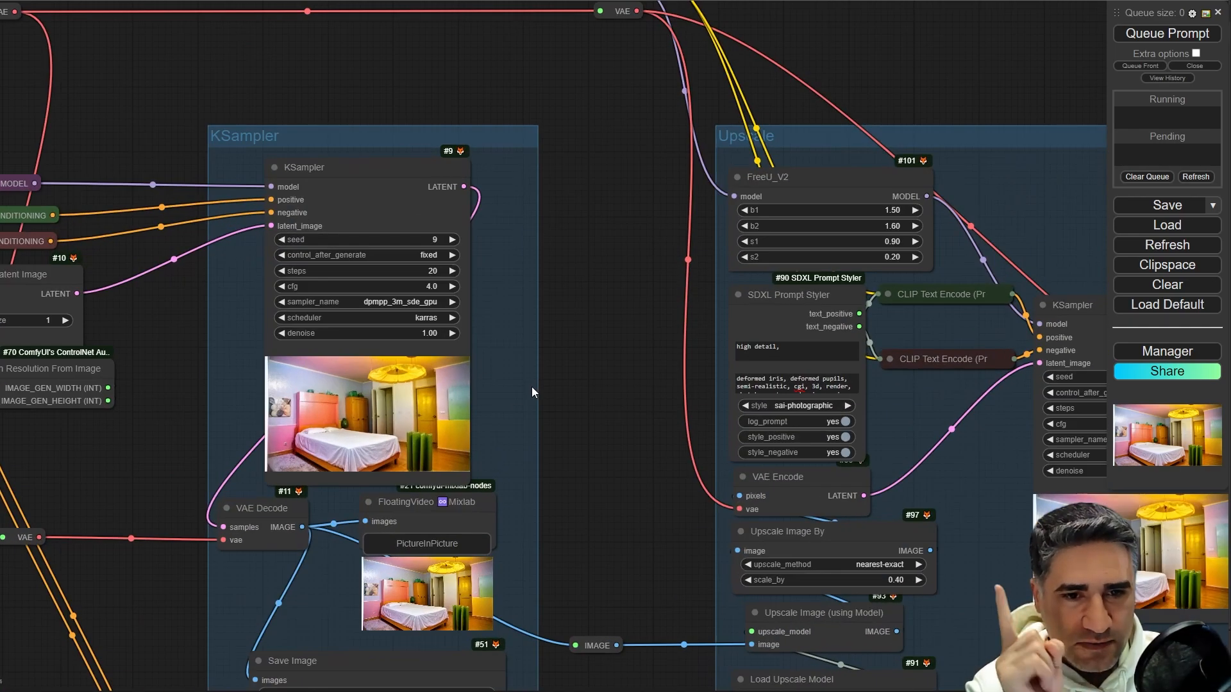
drag(676, 261, 848, 354)
scroll(482, 252, up, 5)
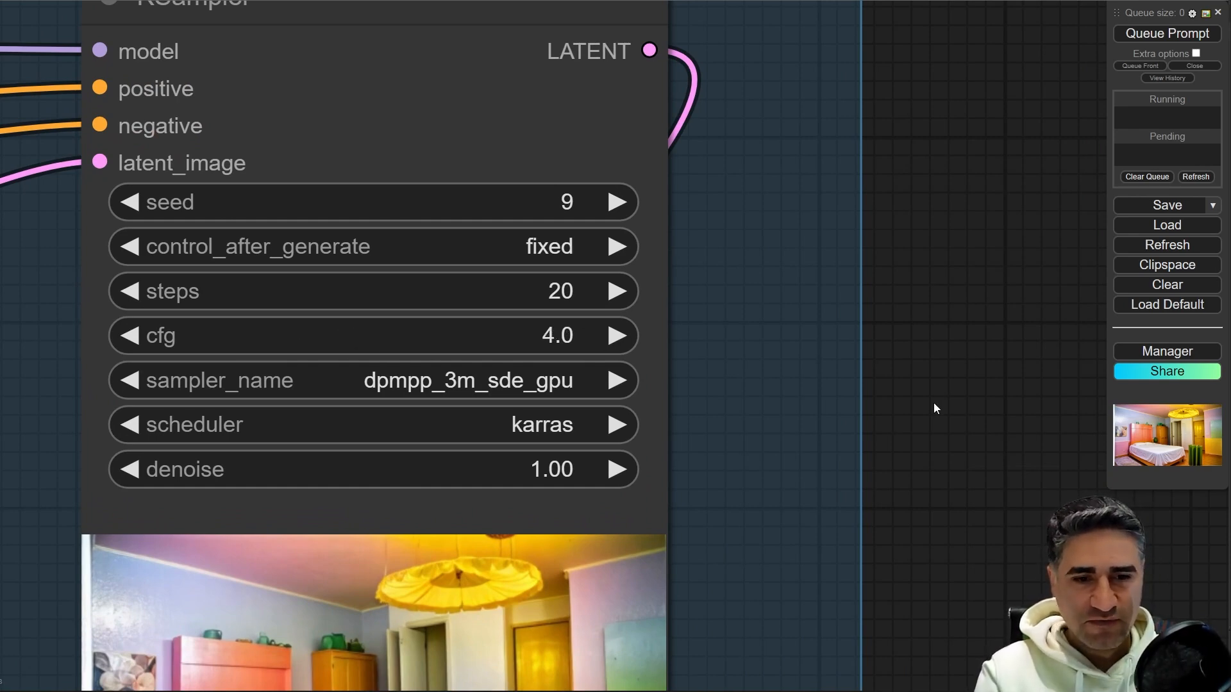
scroll(933, 405, down, 10)
drag(934, 492, 737, 294)
drag(776, 424, 652, 232)
scroll(691, 307, down, 5)
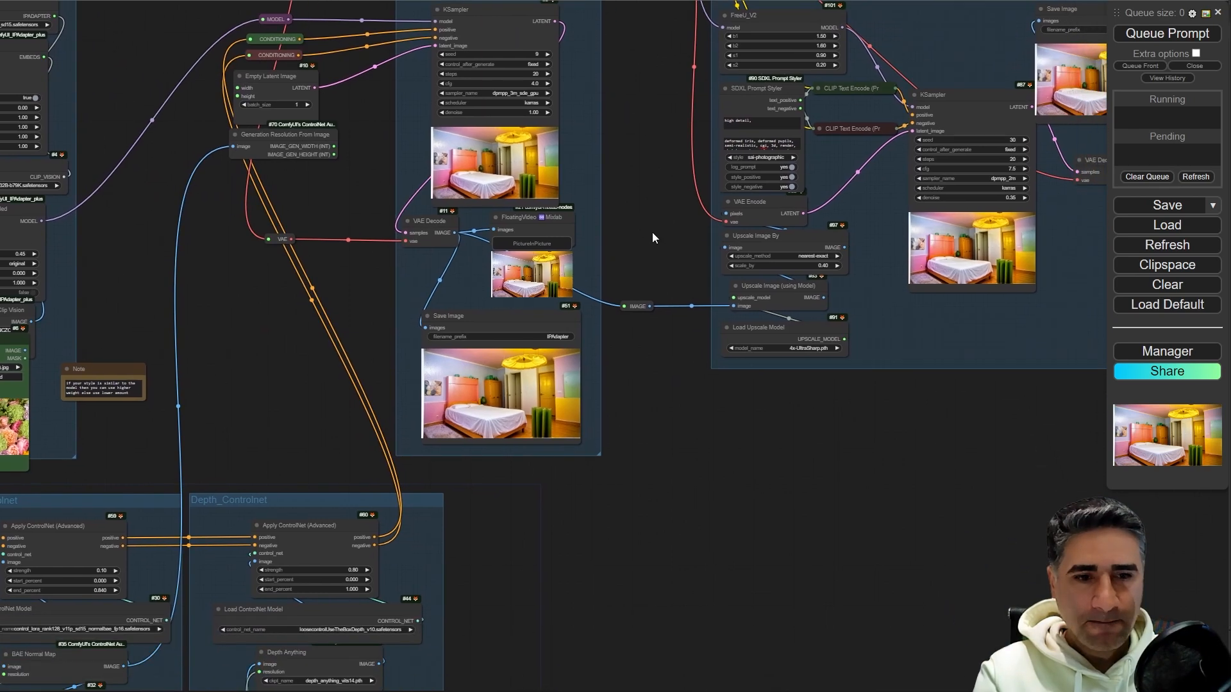
Examine the file path, newest files and watcher settings of the LoadImagesFromPath node
scroll(654, 233, down, 4)
drag(599, 513, 904, 263)
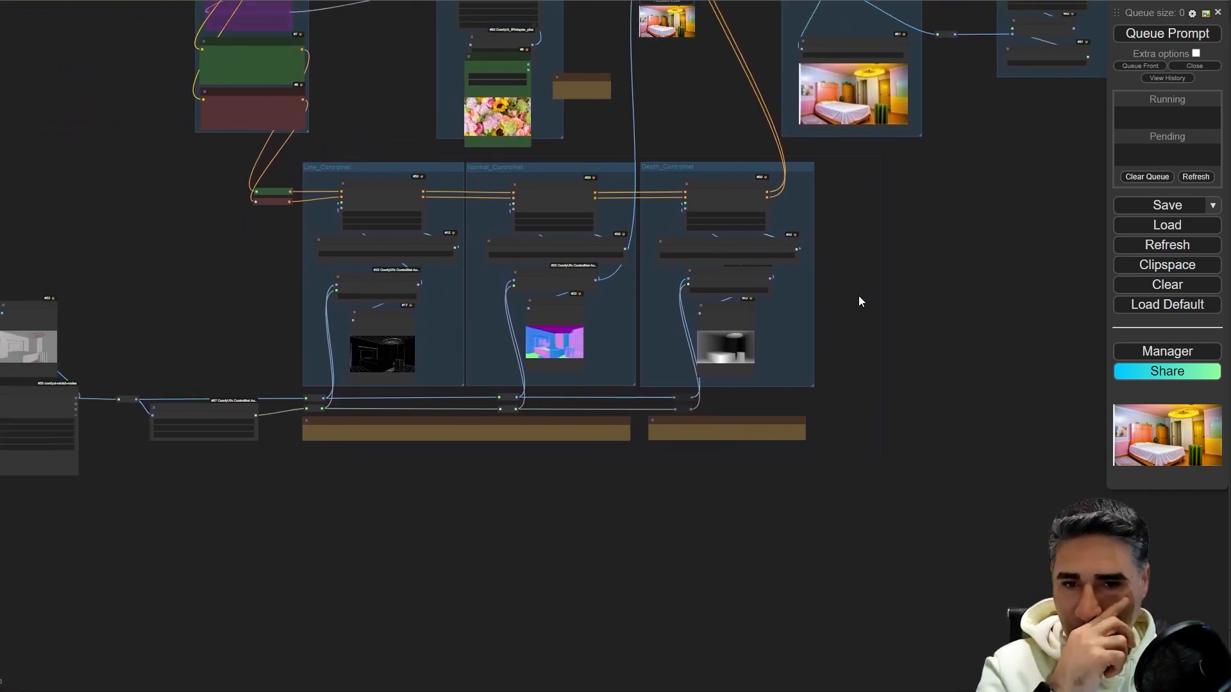
scroll(283, 532, up, 8)
drag(77, 481, 571, 519)
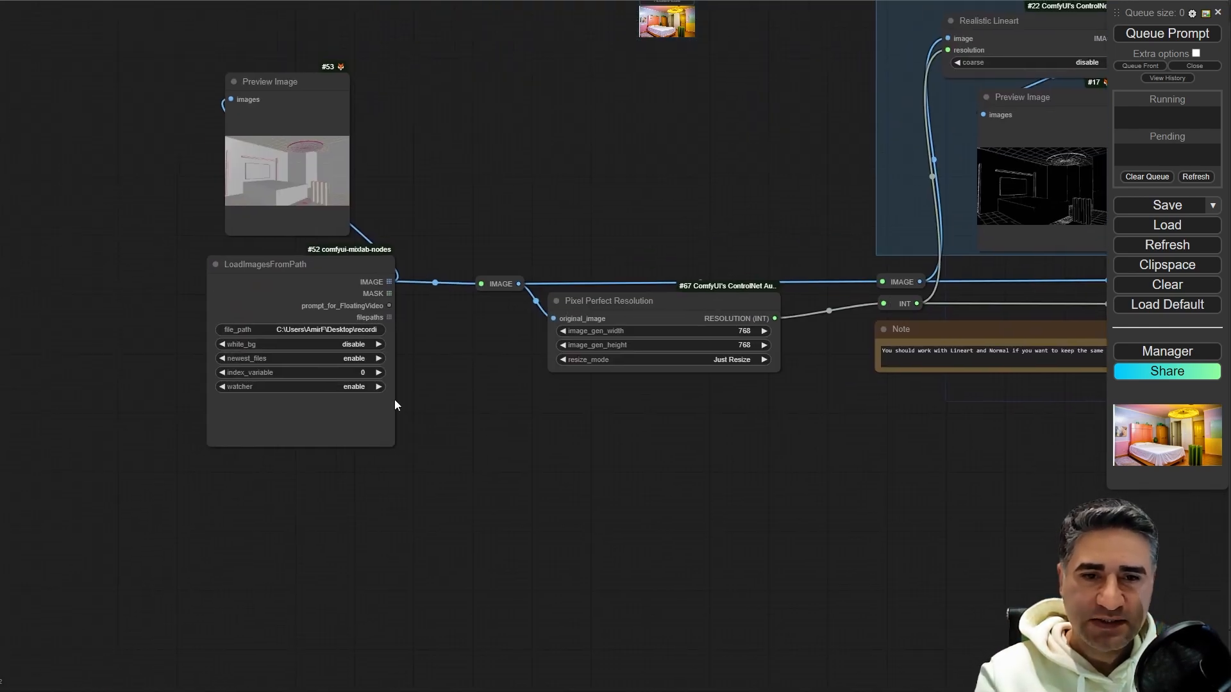
scroll(306, 296, up, 6)
click(207, 235)
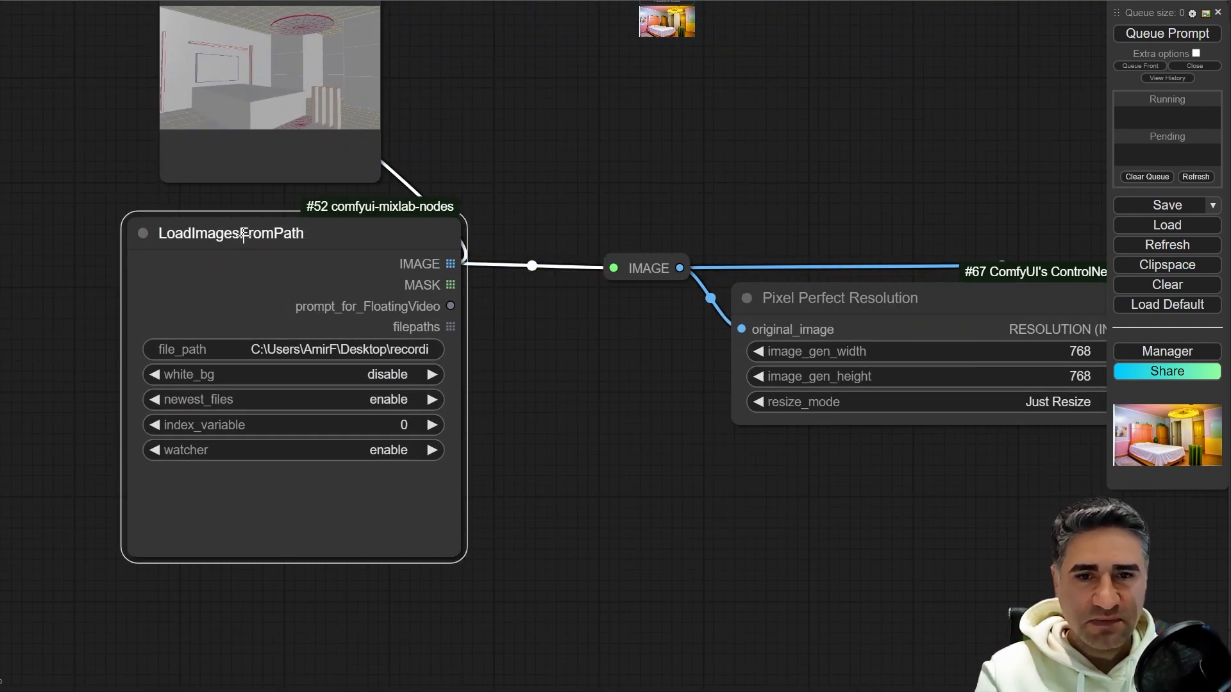
scroll(559, 505, up, 4)
drag(448, 494, 541, 497)
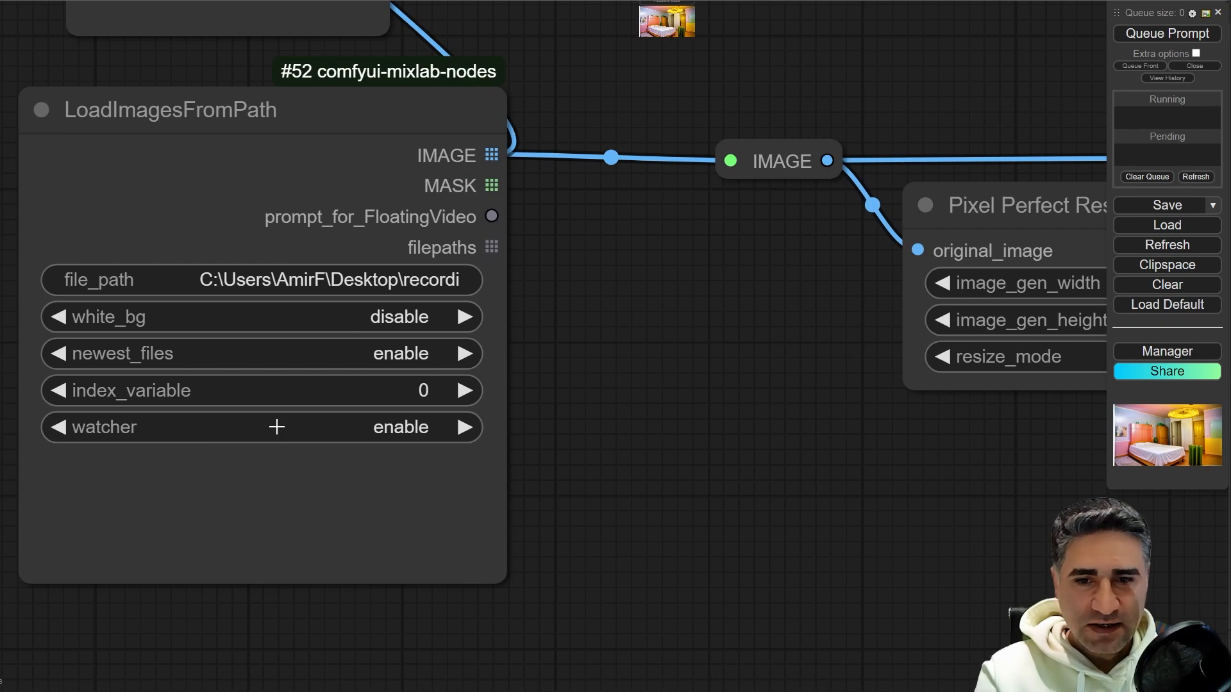
Check the generation width, height and resize mode of the Pixel Perfect Resolution node
drag(746, 485, 104, 493)
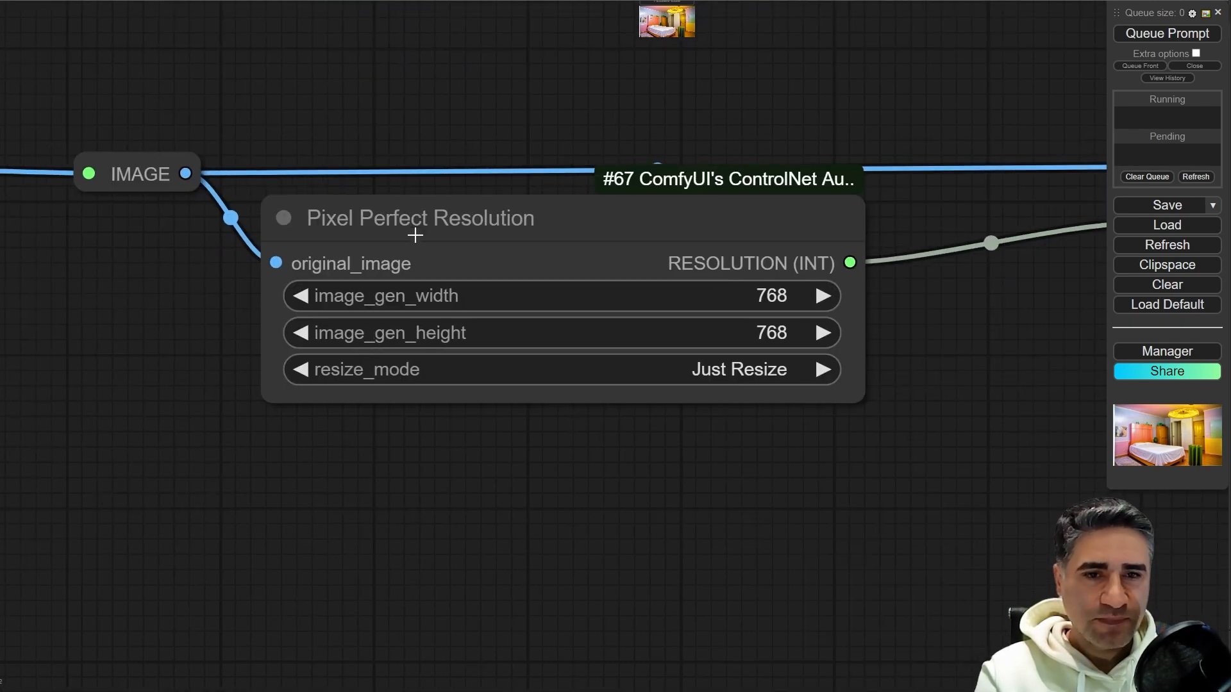
click(361, 218)
scroll(363, 221, down, 5)
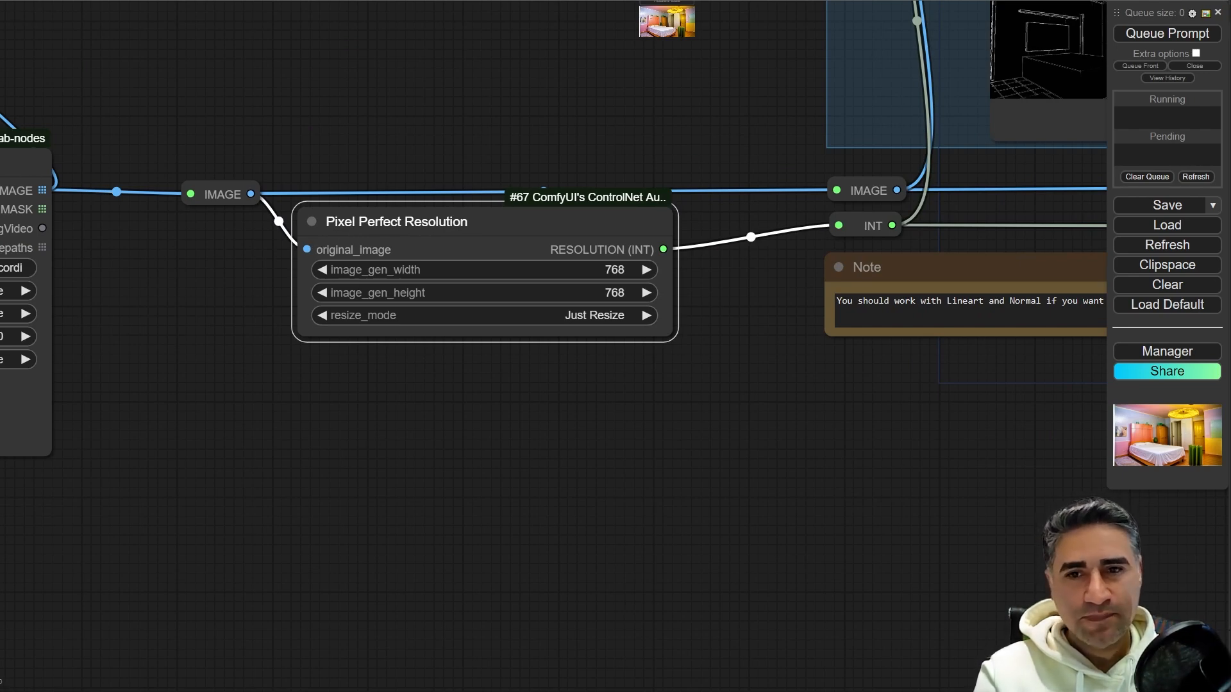
Move the Generation Resolution From Image node down and left, clear of the Empty Latent Image node
drag(475, 101, 147, 217)
scroll(292, 195, down, 3)
scroll(178, 318, down, 5)
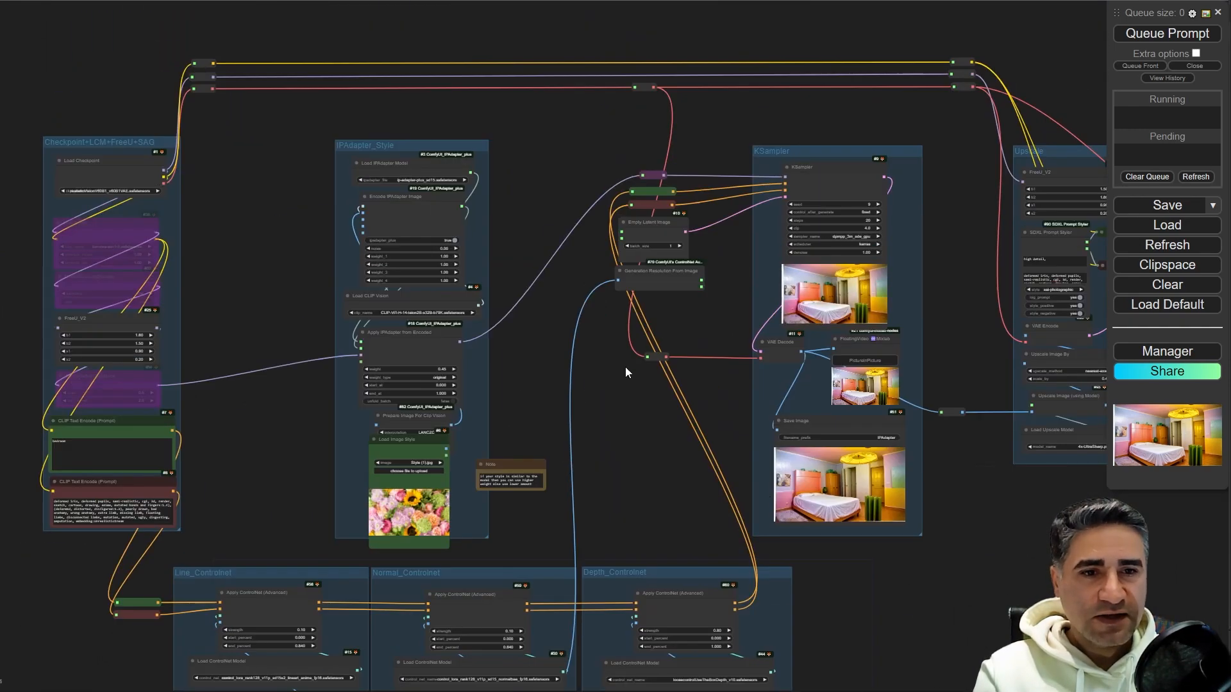
scroll(646, 283, up, 15)
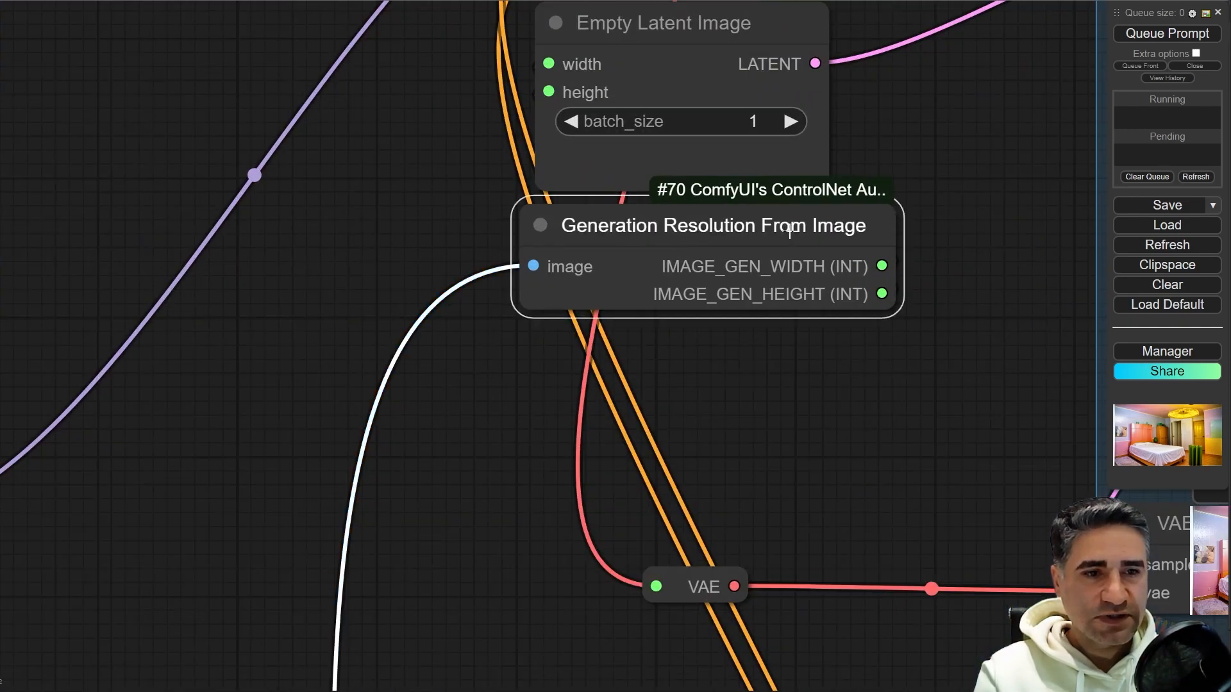
drag(789, 232, 511, 297)
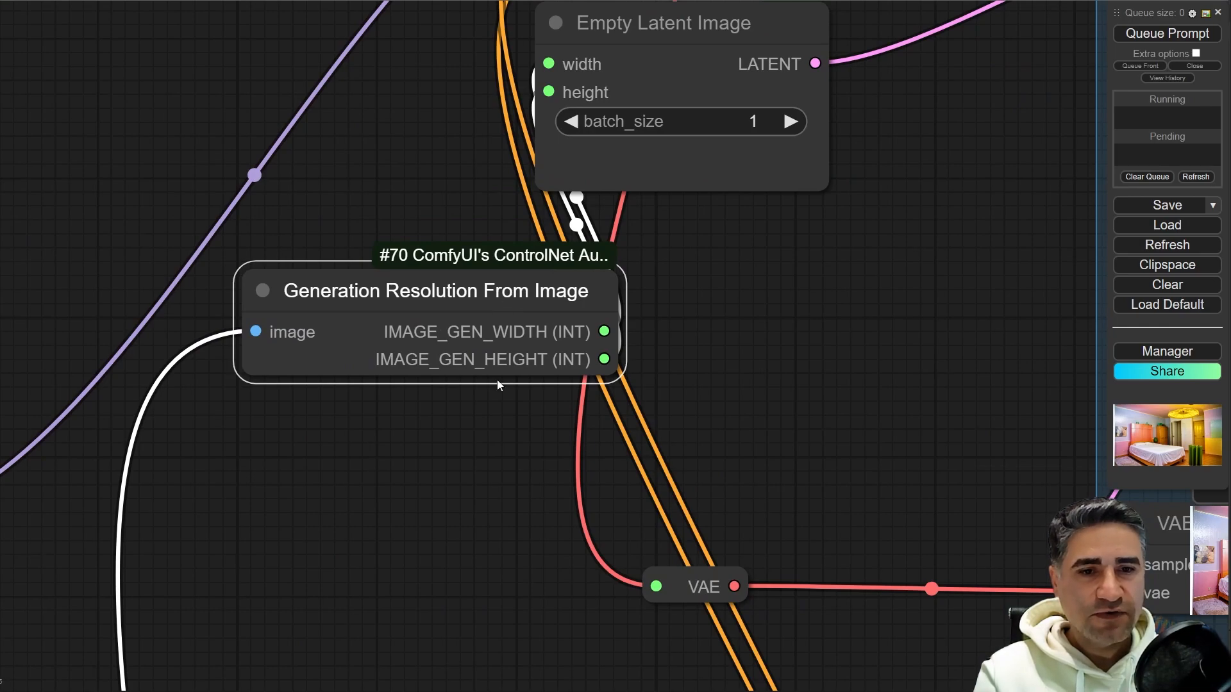
Trace the image link of the Generation Resolution From Image node to the BAE Normal Map node and back
scroll(497, 385, down, 5)
drag(475, 611, 464, 103)
scroll(464, 295, down, 5)
drag(521, 431, 523, 244)
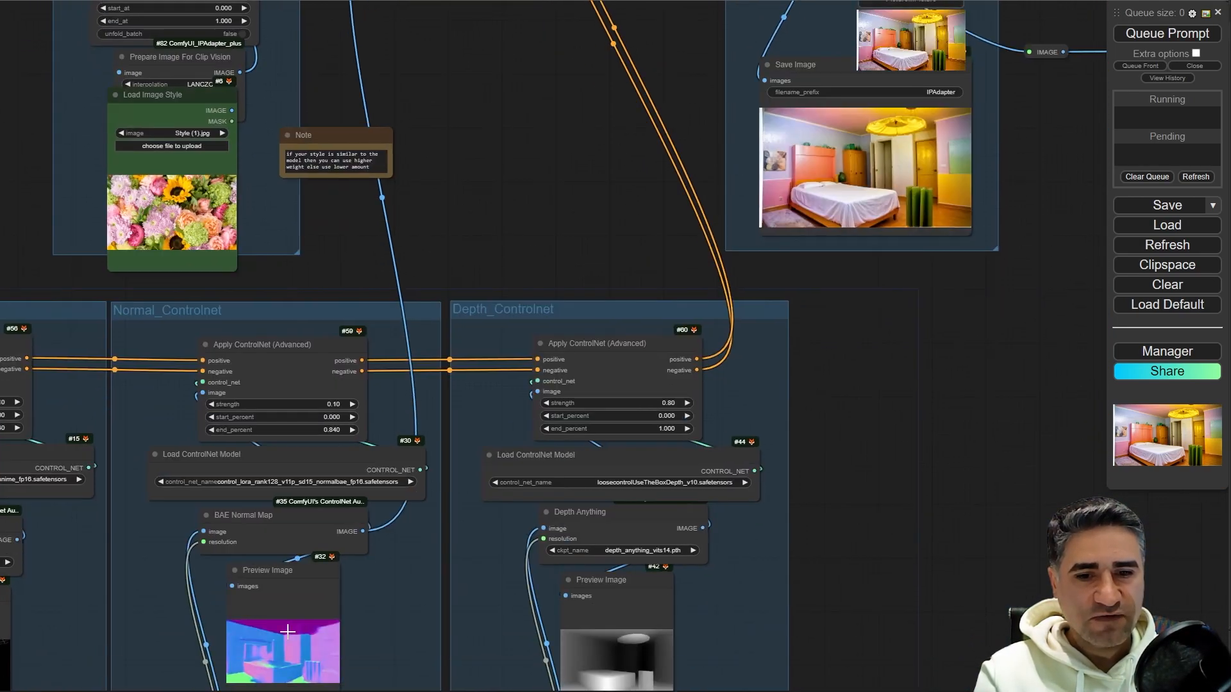
drag(519, 68, 433, 599)
drag(445, 278, 489, 258)
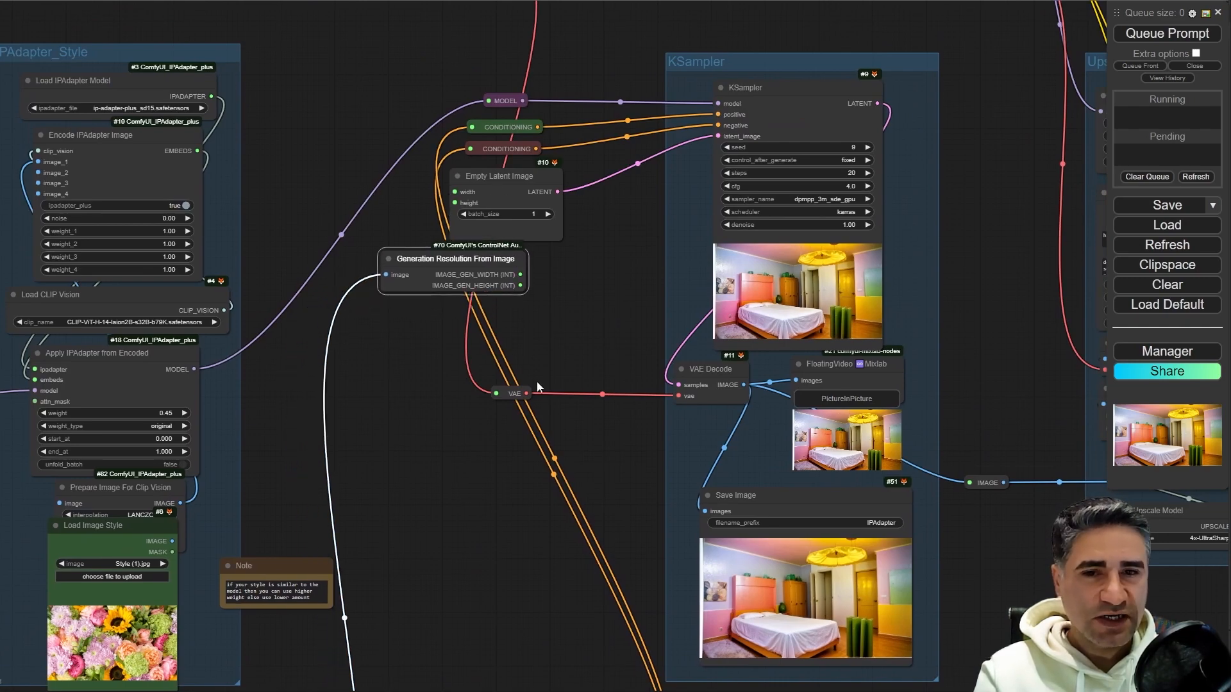
Review the IPAdapter_Style group from its model loader to the IPAdapter weight, style image and weight note
drag(521, 450, 765, 499)
scroll(294, 59, up, 5)
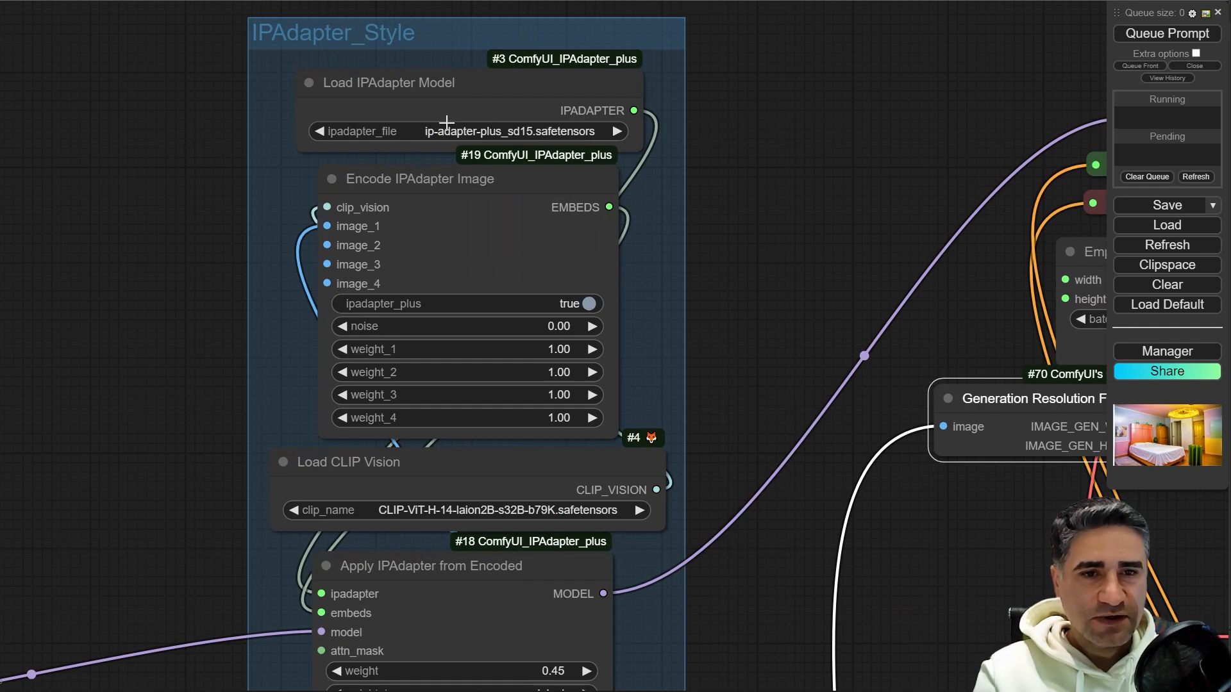
drag(743, 609, 748, 180)
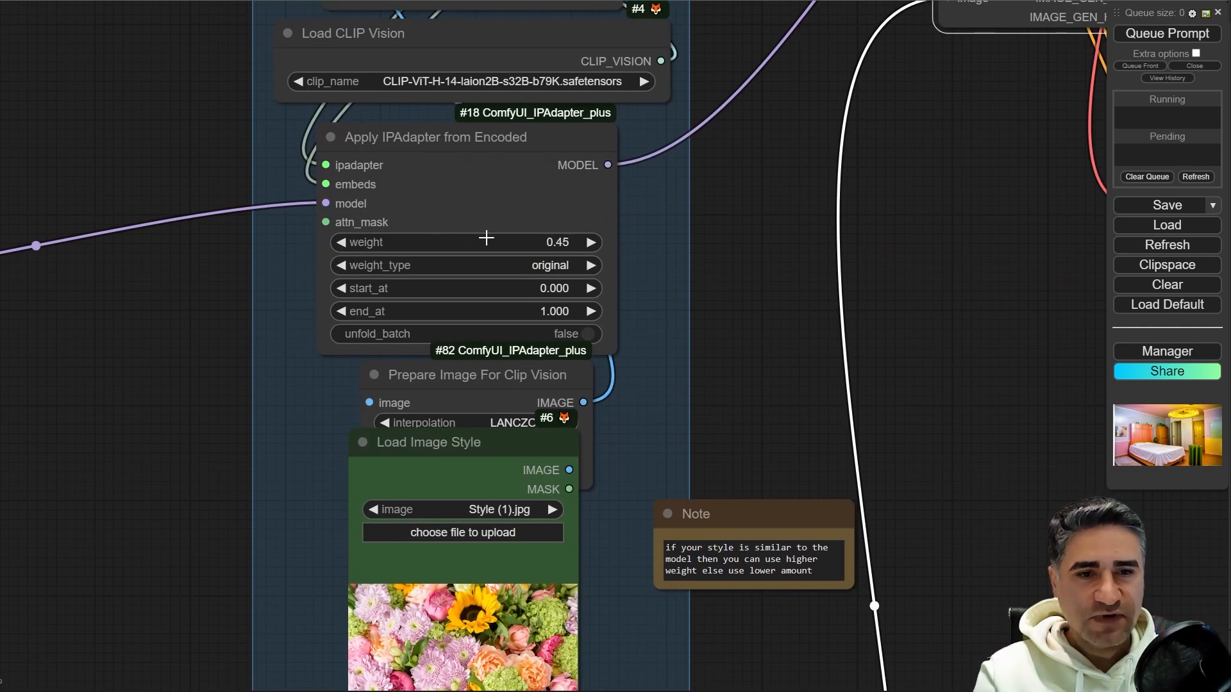
drag(681, 400, 686, 263)
drag(297, 625, 240, 223)
drag(78, 209, 236, 71)
Check the strength and end percent settings of the Line and Normal ControlNet groups
scroll(236, 71, down, 5)
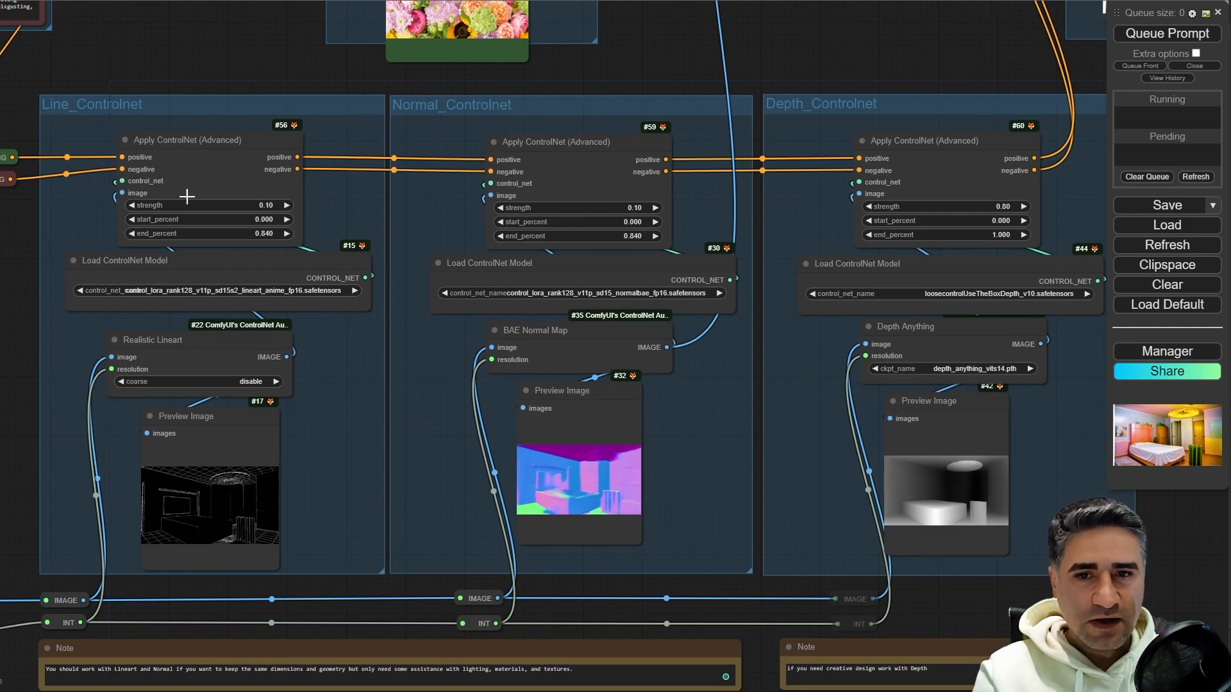
scroll(125, 189, up, 4)
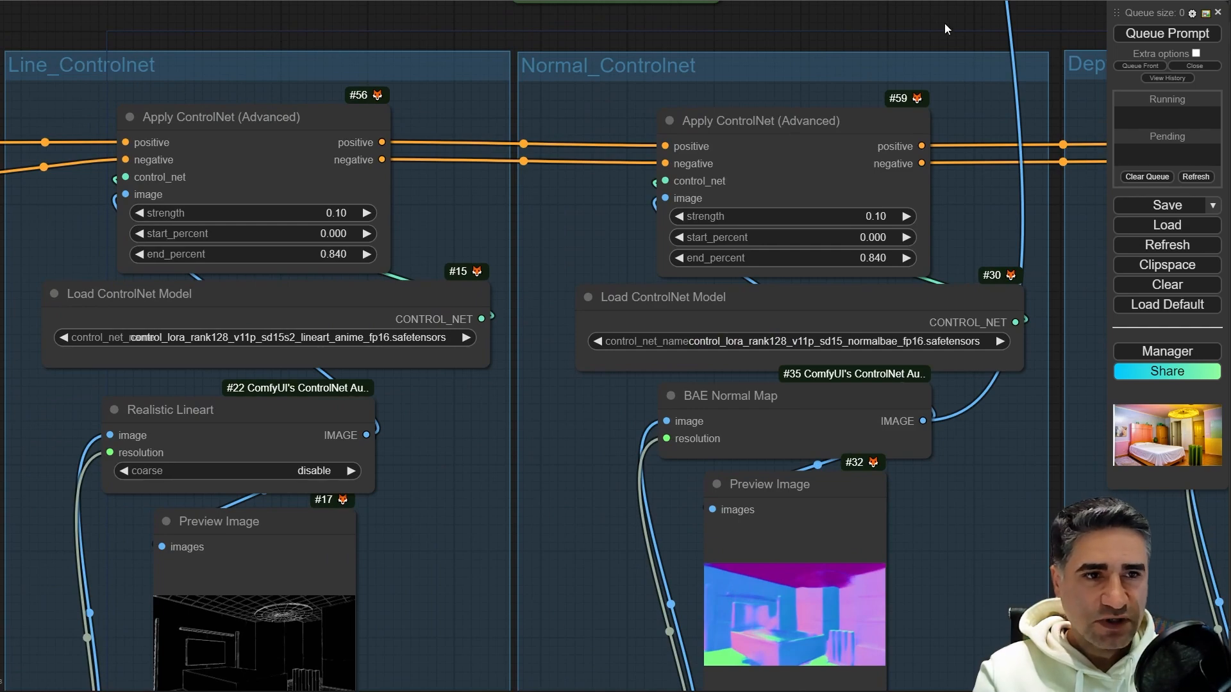
drag(943, 22, 132, 71)
scroll(257, 115, down, 6)
Survey the whole workflow from the KSampler and Upscale groups back to the image input nodes
drag(614, 213, 335, 691)
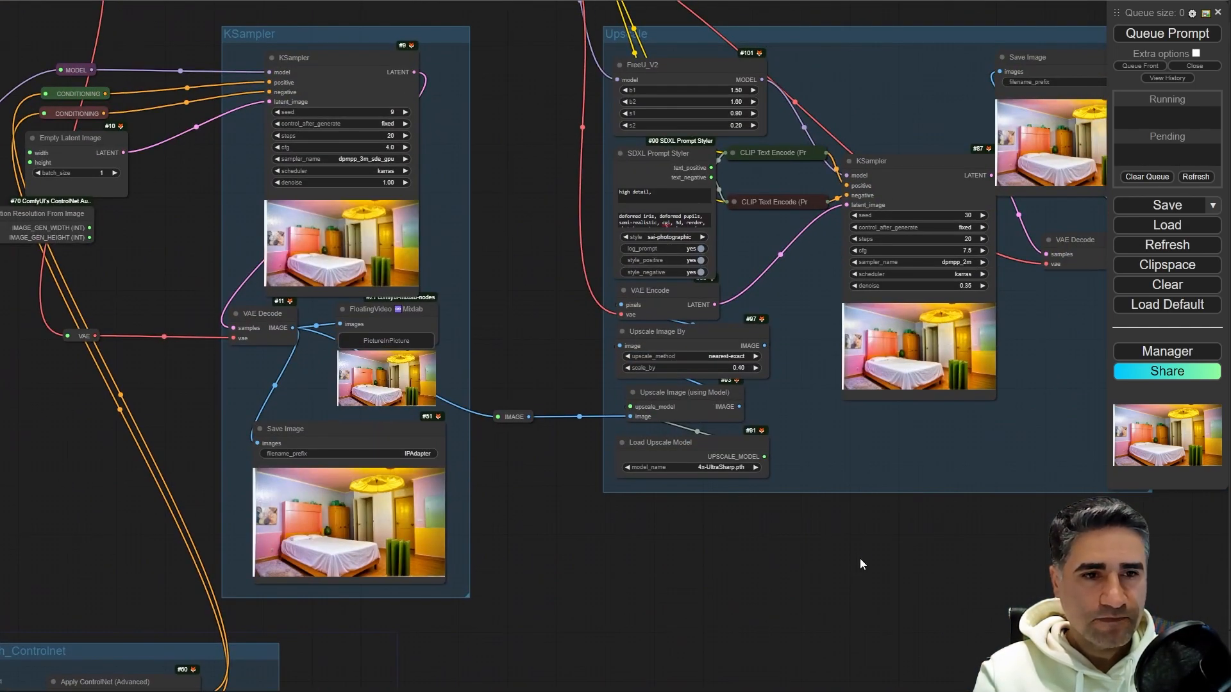
drag(860, 564, 427, 564)
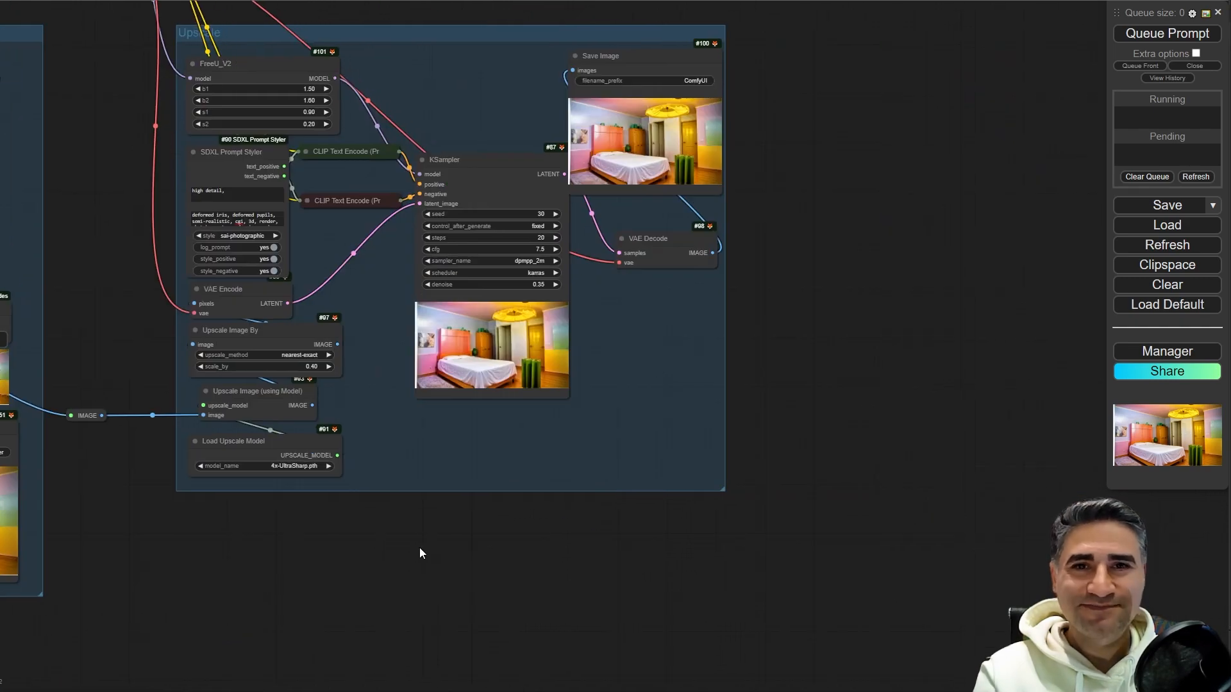
scroll(275, 561, down, 5)
drag(199, 580, 1029, 391)
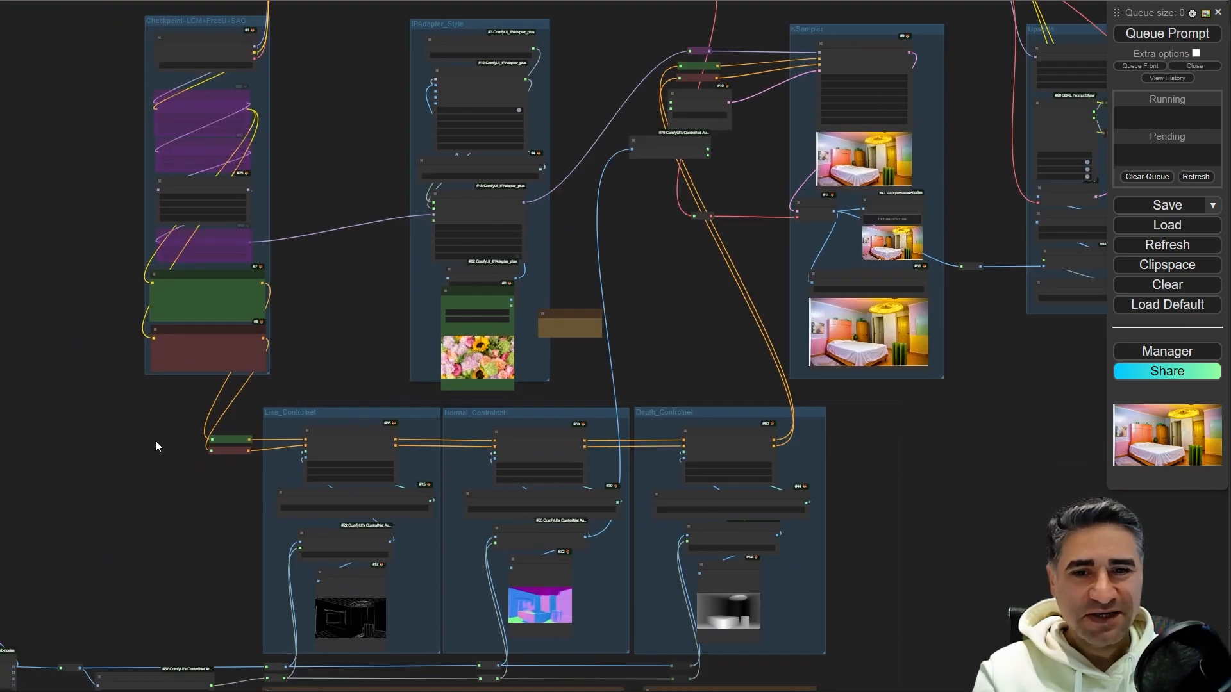
drag(128, 438, 153, 502)
drag(135, 550, 209, 250)
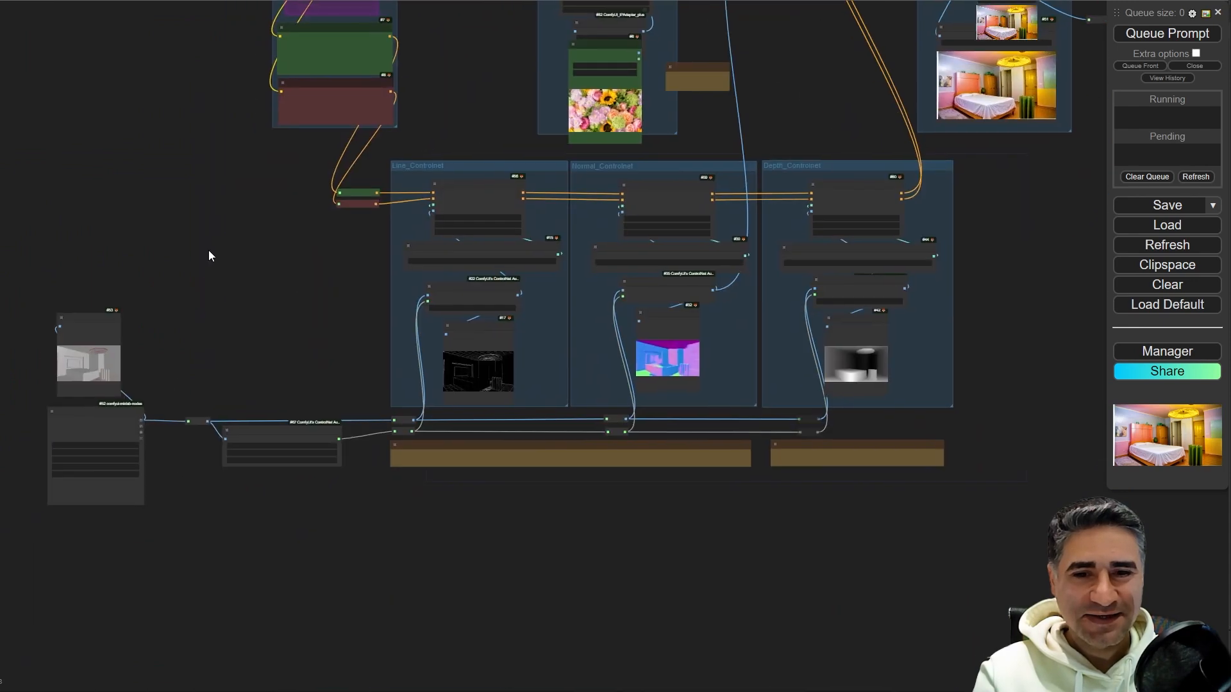